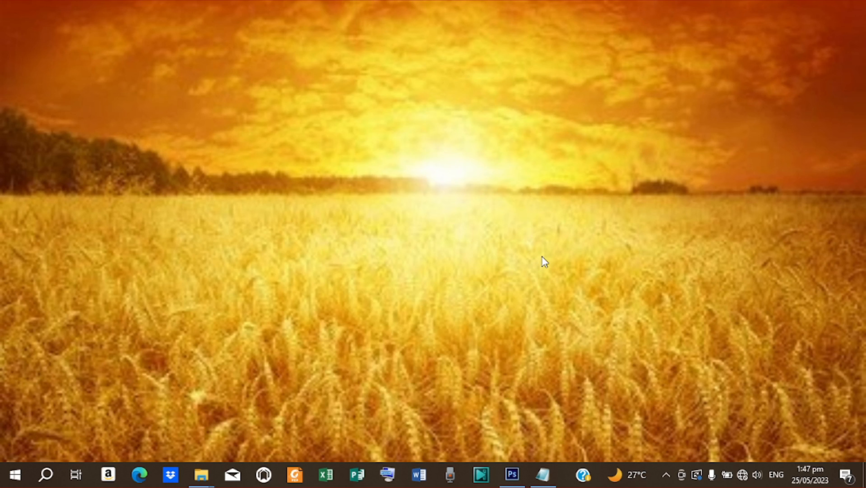
# - Restore the Photoshop window from the taskbar
pyautogui.click(512, 473)
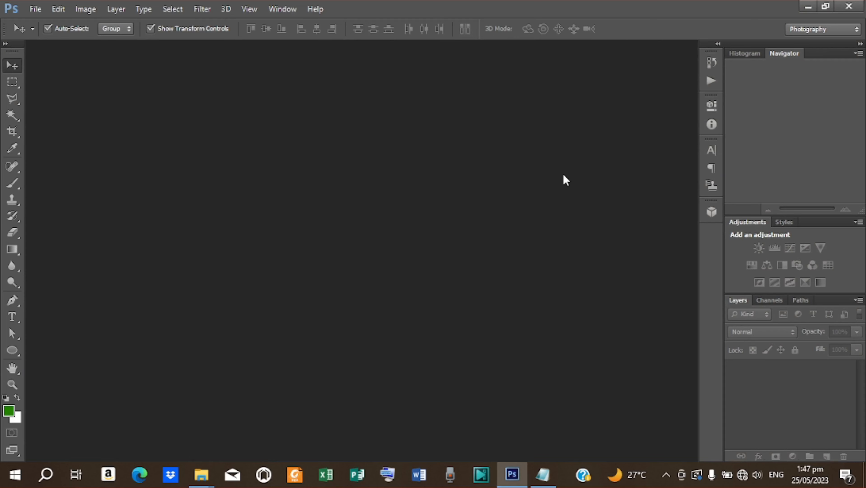
# - Create a new International Paper A4 document at 200 pixels per inch
pyautogui.click(36, 9)
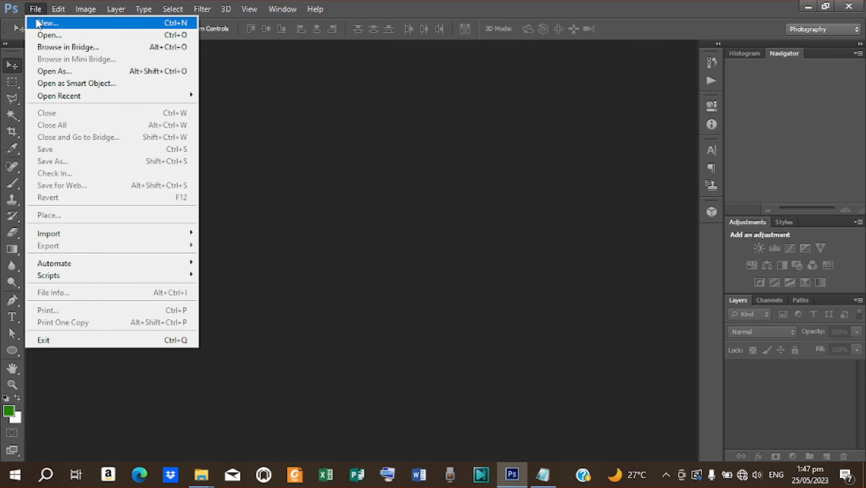
pyautogui.click(38, 24)
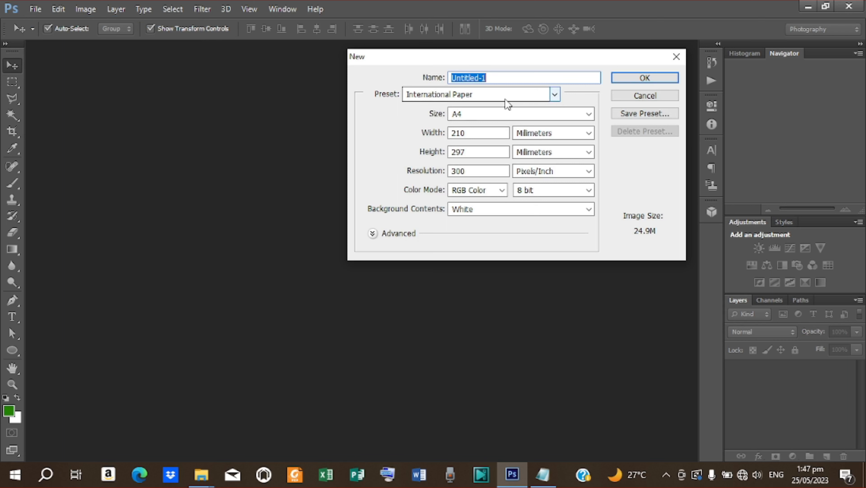
pyautogui.click(556, 96)
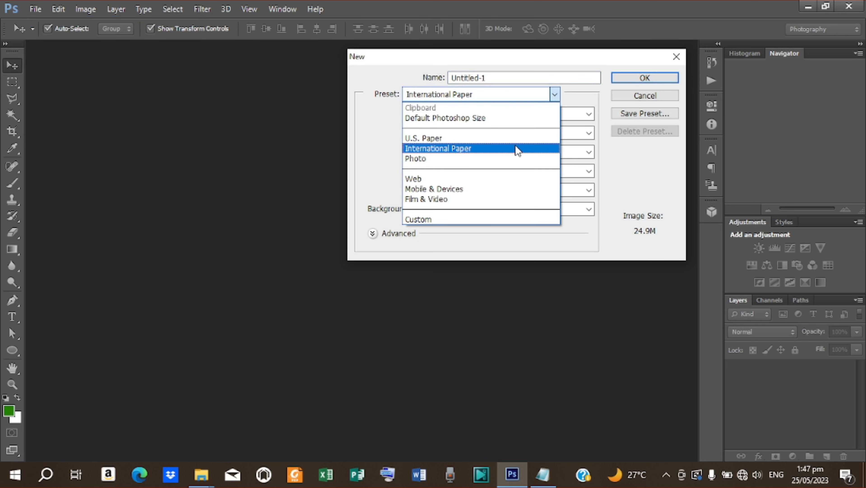
pyautogui.click(515, 146)
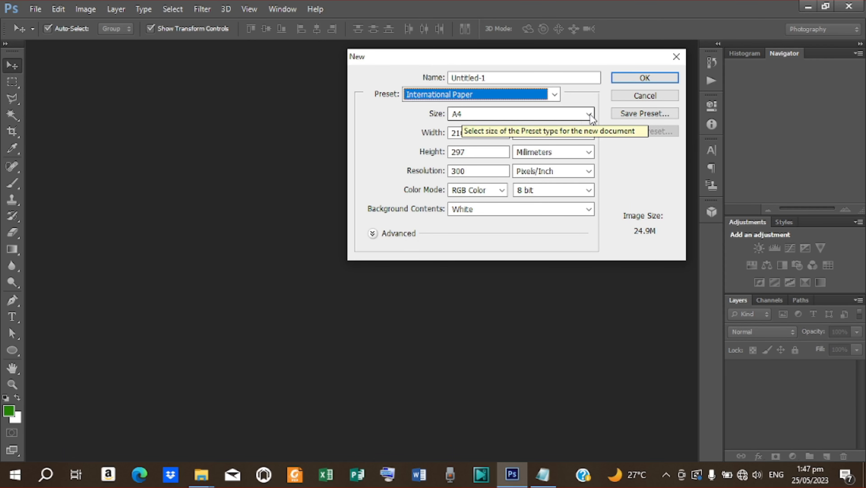
pyautogui.click(453, 170)
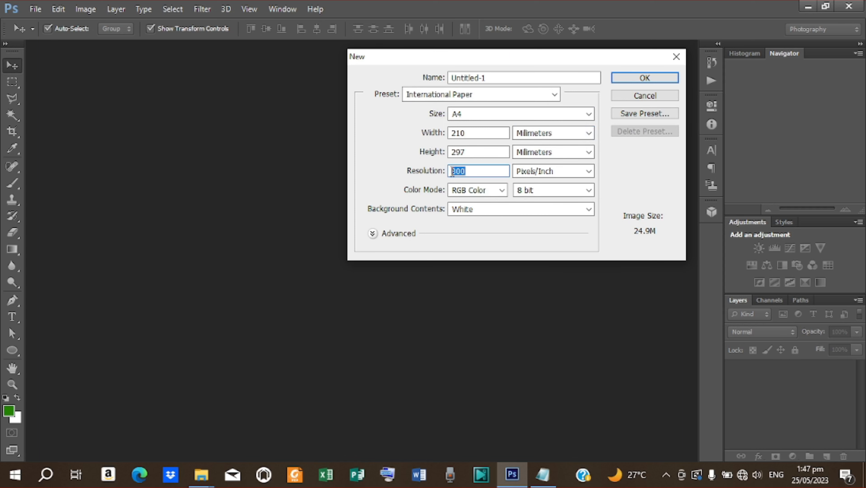
pyautogui.write('200')
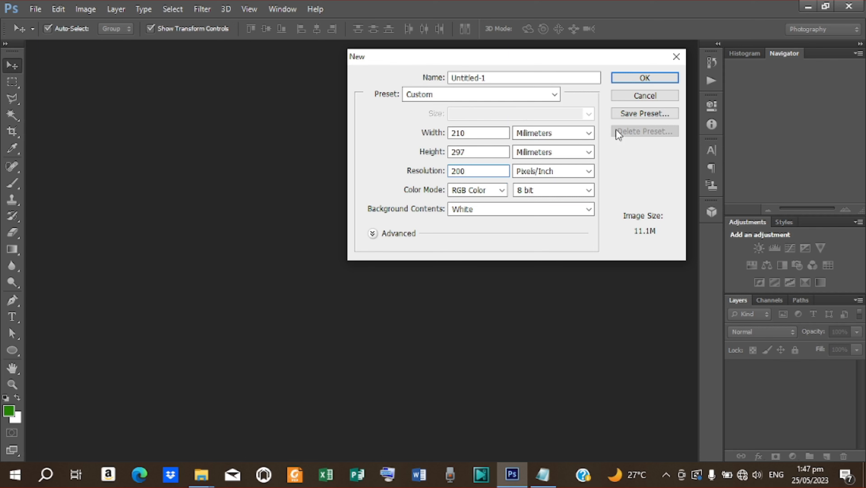
pyautogui.click(647, 77)
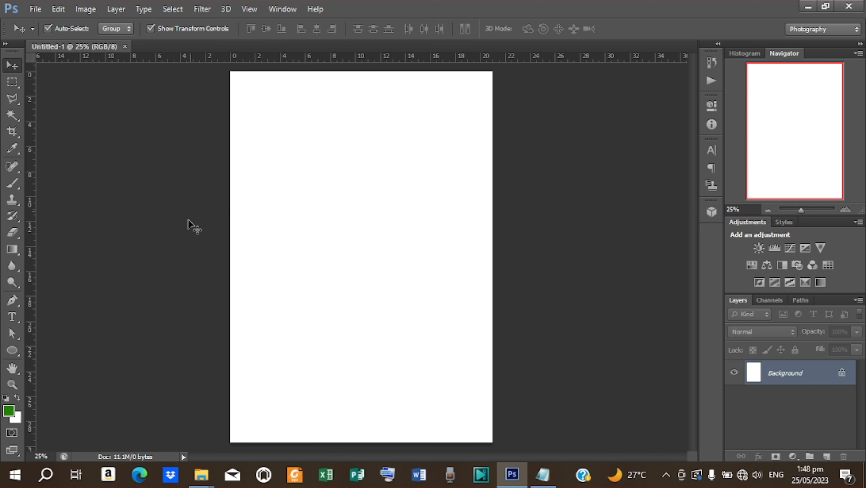
# - Draw a rectangle covering the whole A4 page with the Rectangle tool
pyautogui.click(14, 354)
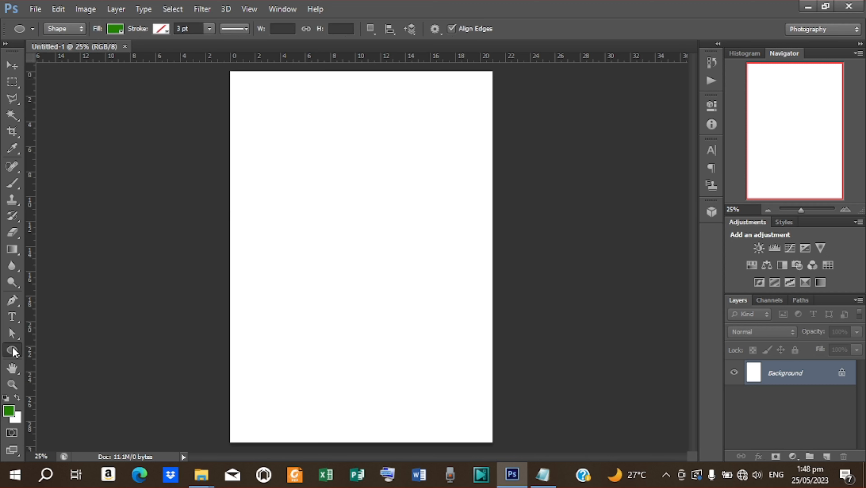
pyautogui.rightClick(13, 352)
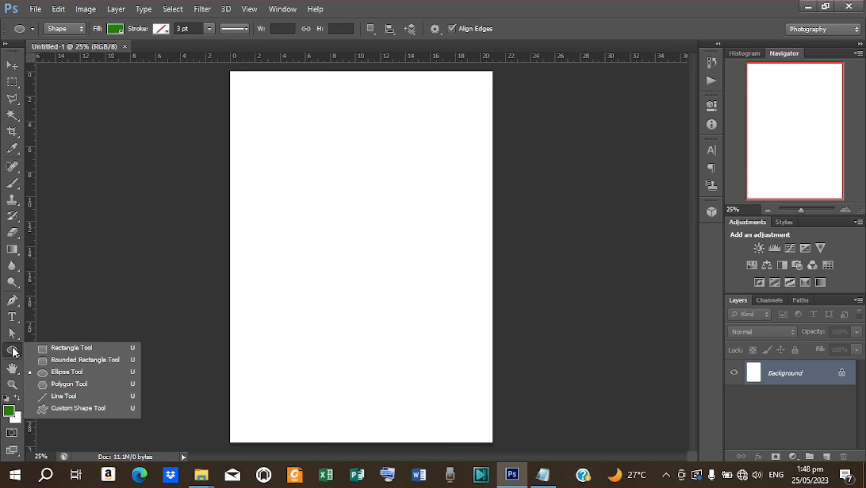
pyautogui.click(62, 348)
pyautogui.moveTo(220, 66); pyautogui.dragTo(506, 449)
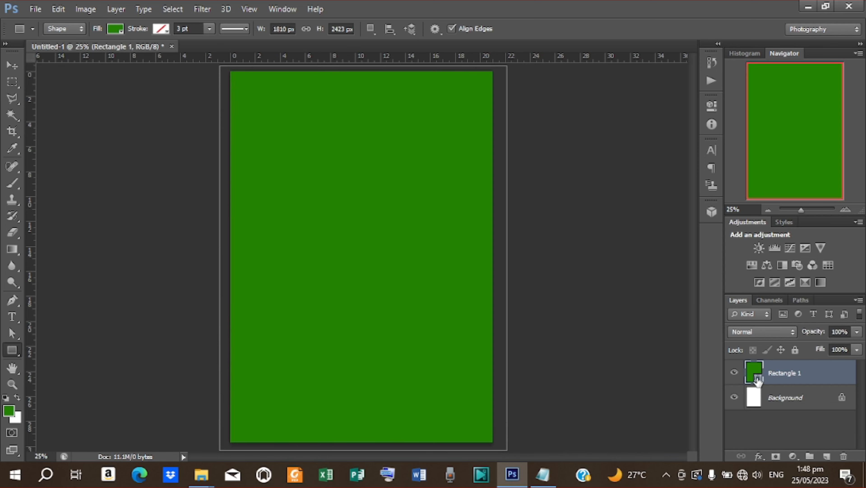
# - Set the rectangle's fill to green 248100, copied from the colour notes
pyautogui.doubleClick(758, 378)
pyautogui.click(543, 474)
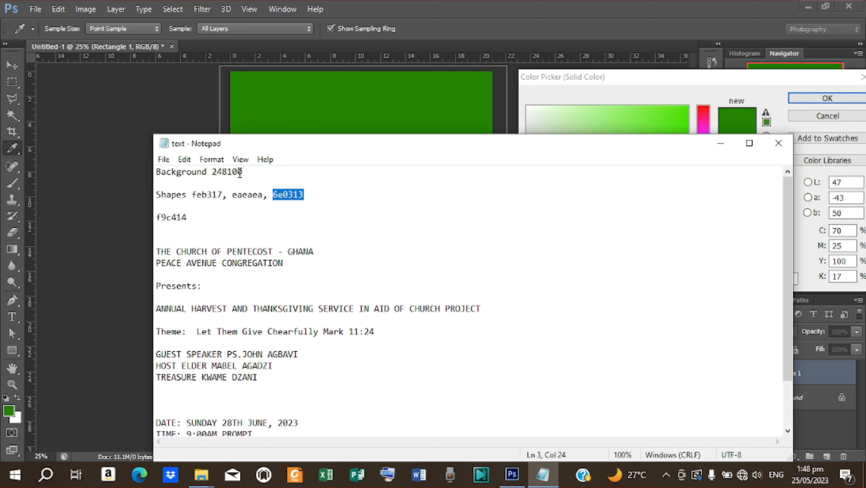
pyautogui.moveTo(240, 173); pyautogui.dragTo(206, 176)
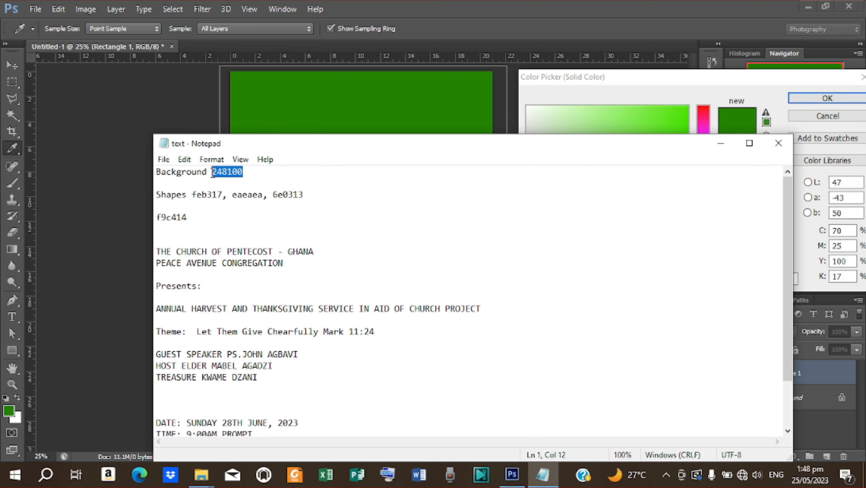
pyautogui.rightClick(214, 171)
pyautogui.click(239, 211)
pyautogui.click(721, 142)
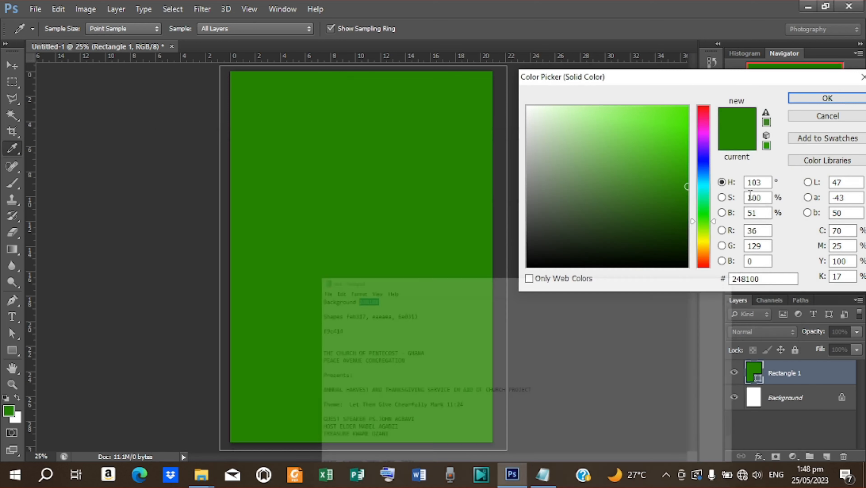
pyautogui.click(756, 278)
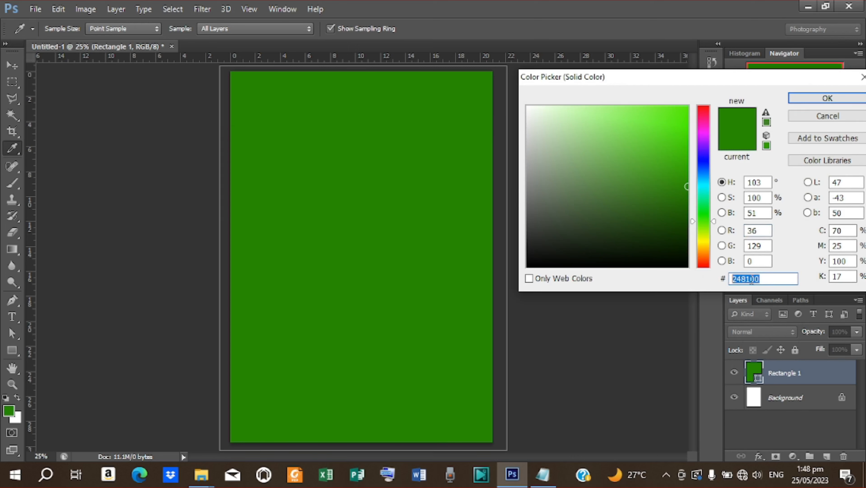
pyautogui.rightClick(751, 279)
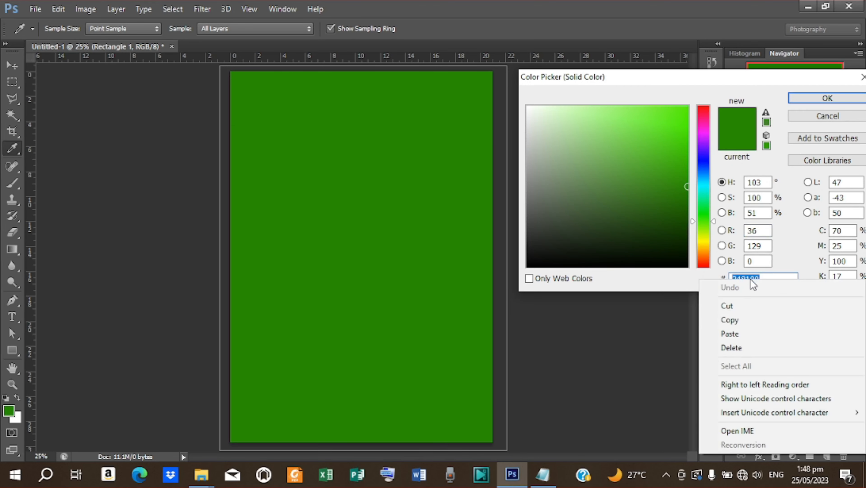
pyautogui.click(729, 334)
pyautogui.click(827, 98)
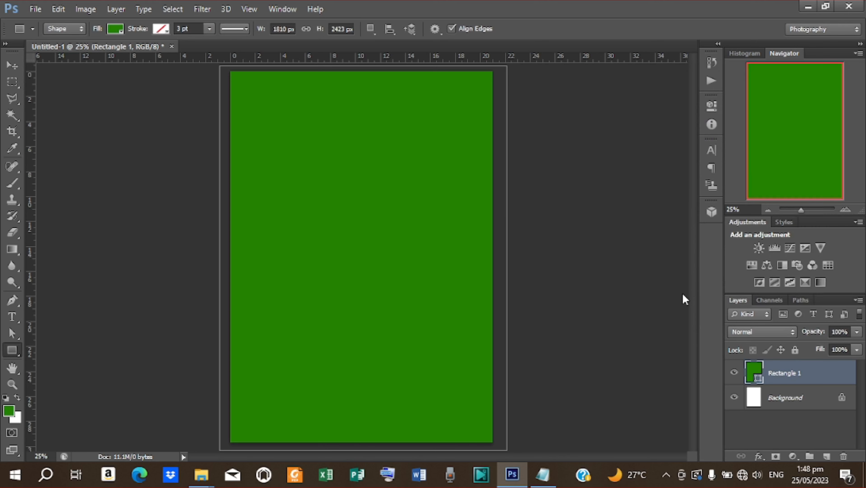
# - Switch to the Move tool and deselect the green rectangle
pyautogui.click(12, 65)
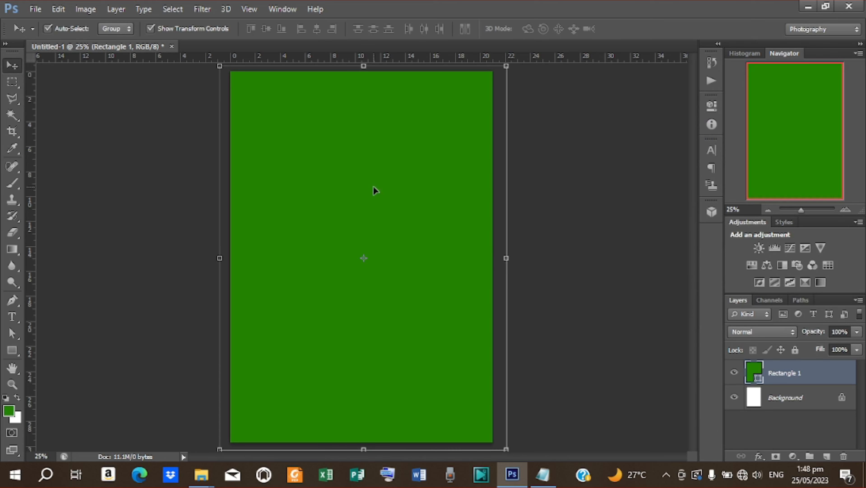
pyautogui.rightClick(553, 233)
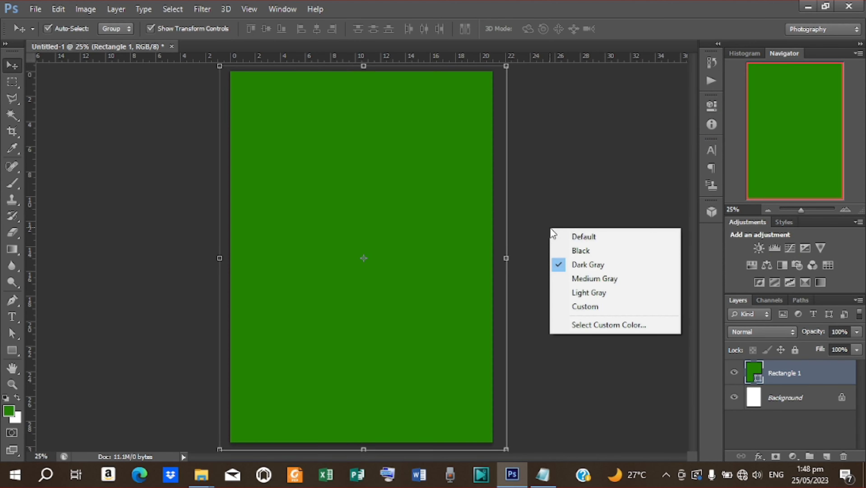
pyautogui.click(550, 180)
pyautogui.click(550, 180)
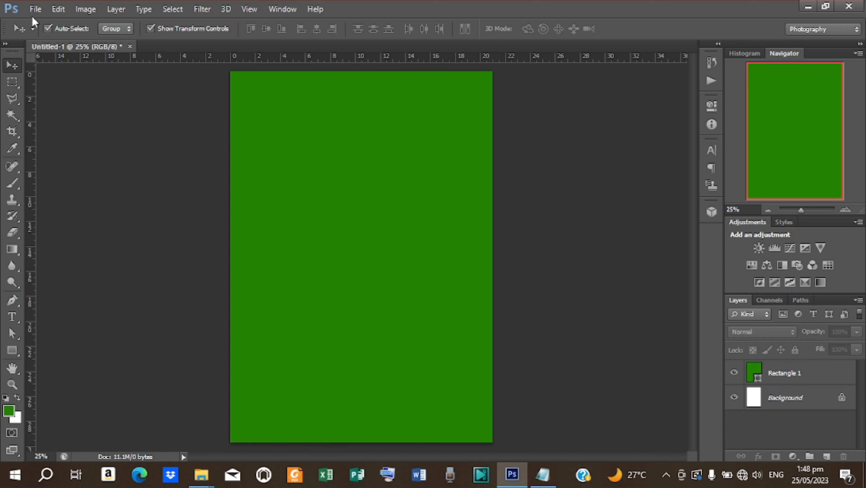
# - Place the abstract white image and scale it to cover the whole page
pyautogui.click(35, 9)
pyautogui.click(106, 215)
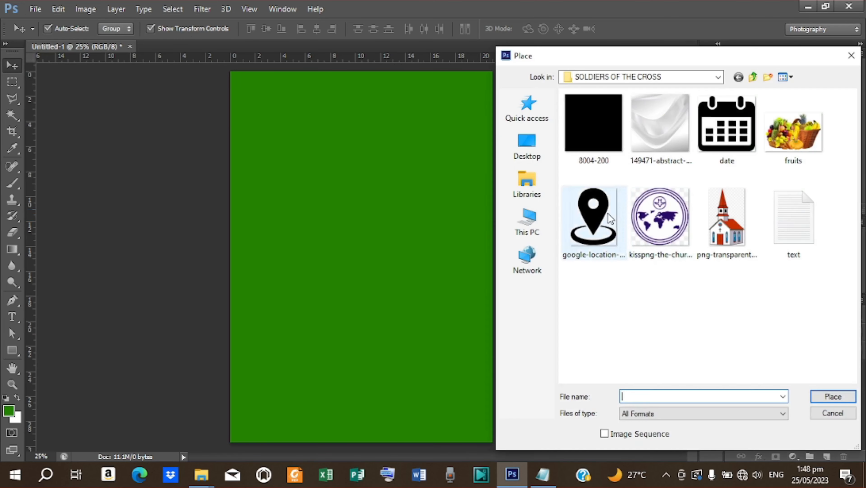
pyautogui.click(663, 130)
pyautogui.click(833, 396)
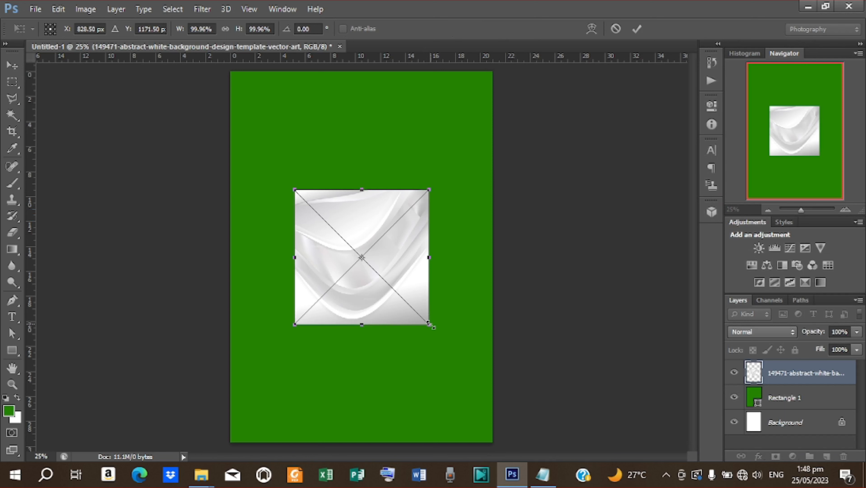
pyautogui.moveTo(431, 325); pyautogui.dragTo(515, 412)
pyautogui.moveTo(362, 412); pyautogui.dragTo(362, 449)
pyautogui.click(635, 30)
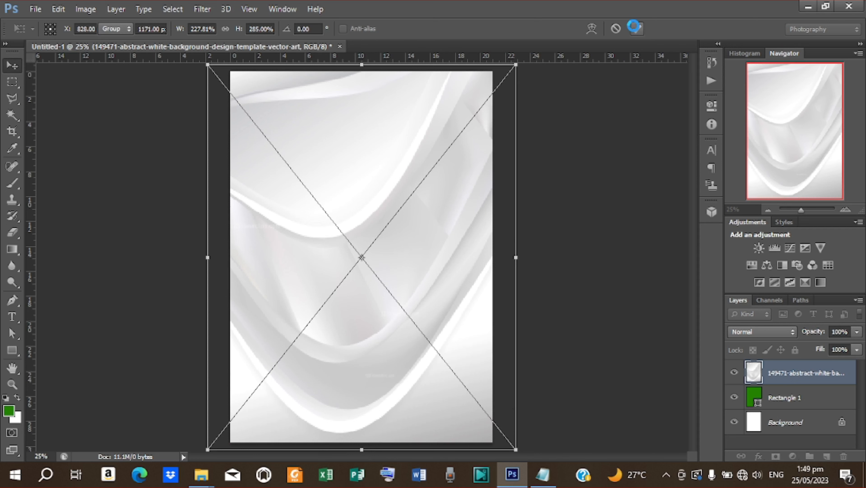
# - Blend the abstract image layer as Overlay at about 74% opacity
pyautogui.click(794, 334)
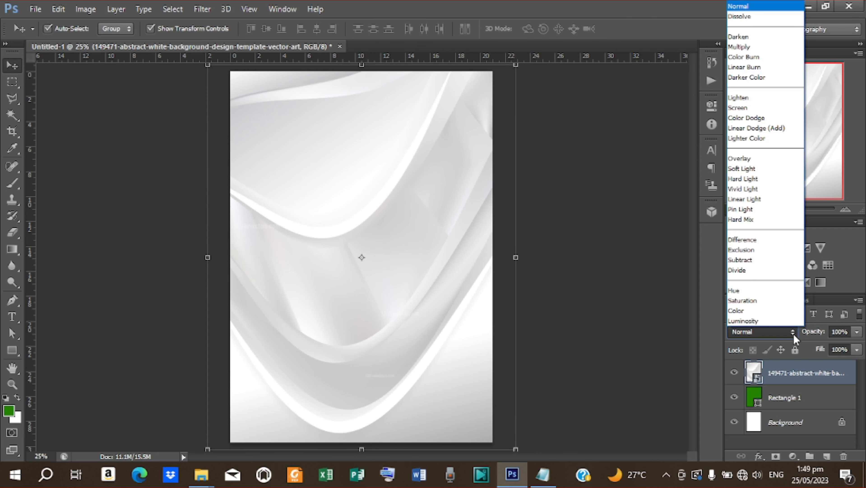
pyautogui.click(744, 158)
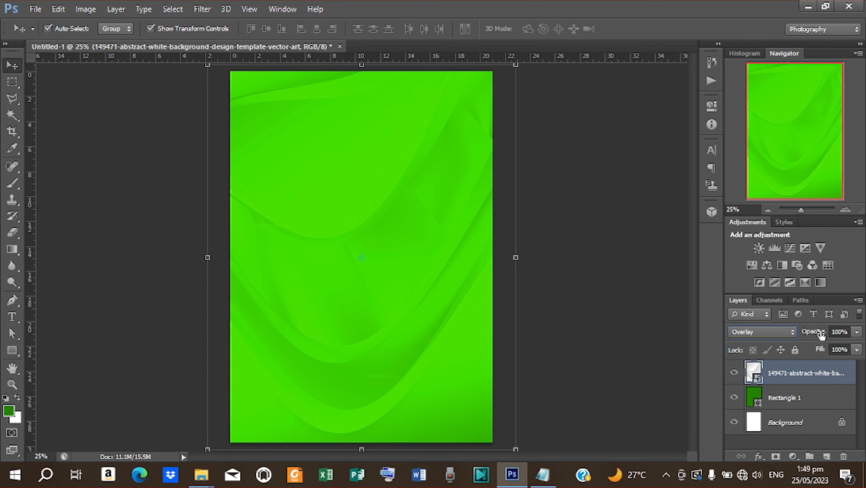
pyautogui.moveTo(822, 335); pyautogui.dragTo(810, 337)
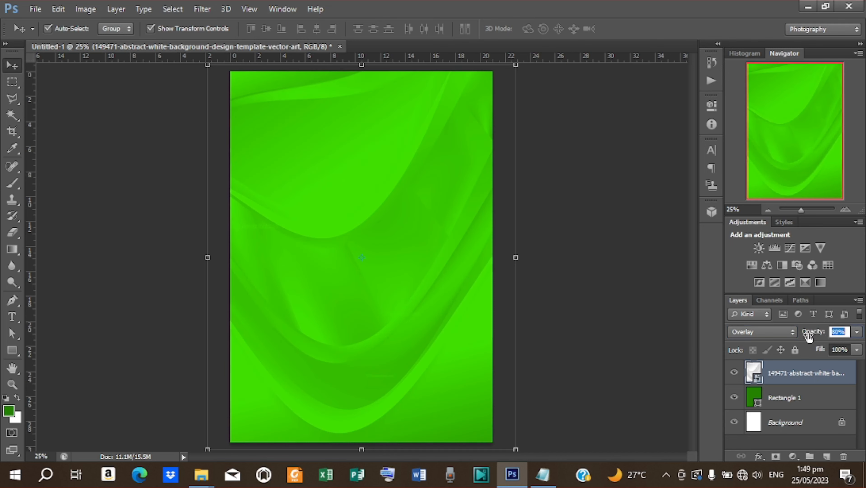
pyautogui.click(640, 295)
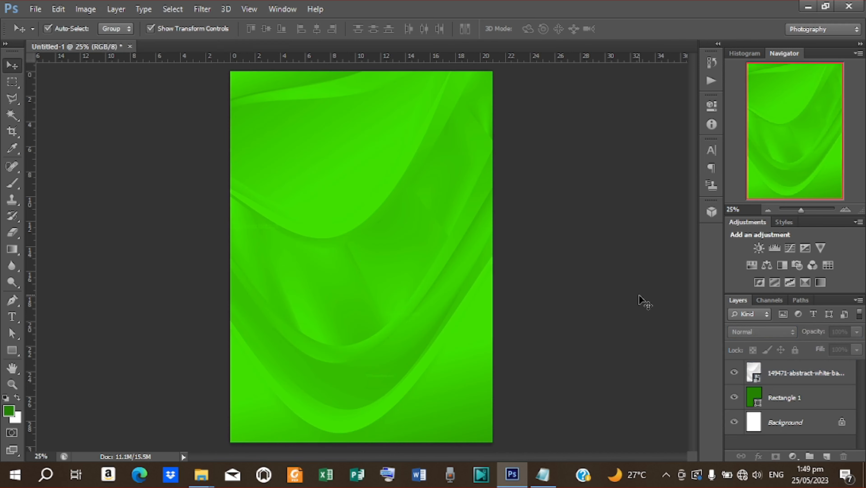
pyautogui.click(809, 369)
pyautogui.moveTo(822, 334); pyautogui.dragTo(819, 337)
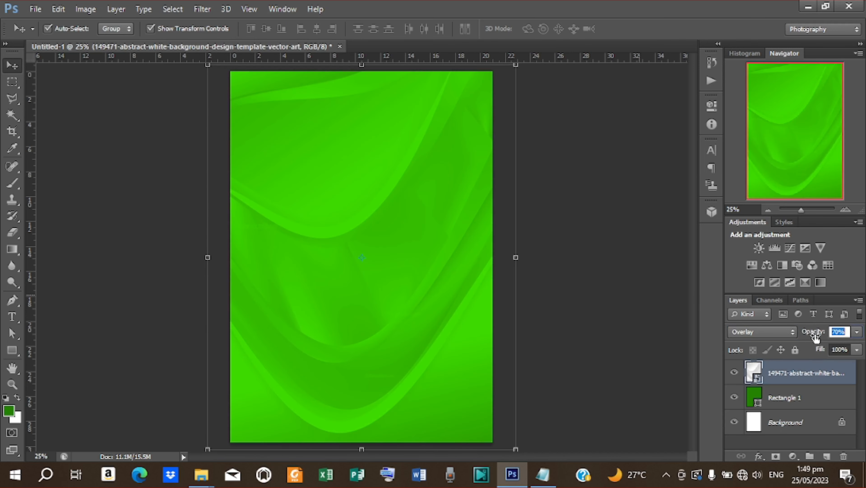
pyautogui.click(583, 298)
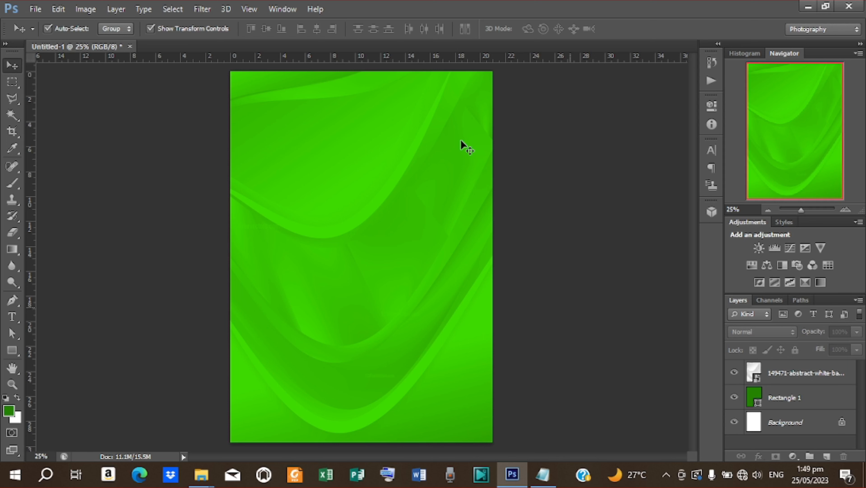
# - Zoom to 50% and scroll over the lower half of the green flyer
pyautogui.hotkey('ctrl', '-')
pyautogui.hotkey('ctrl', '+')
pyautogui.hotkey('ctrl', '+')
pyautogui.hotkey('ctrl', '+')
pyautogui.hotkey('ctrl', '+')
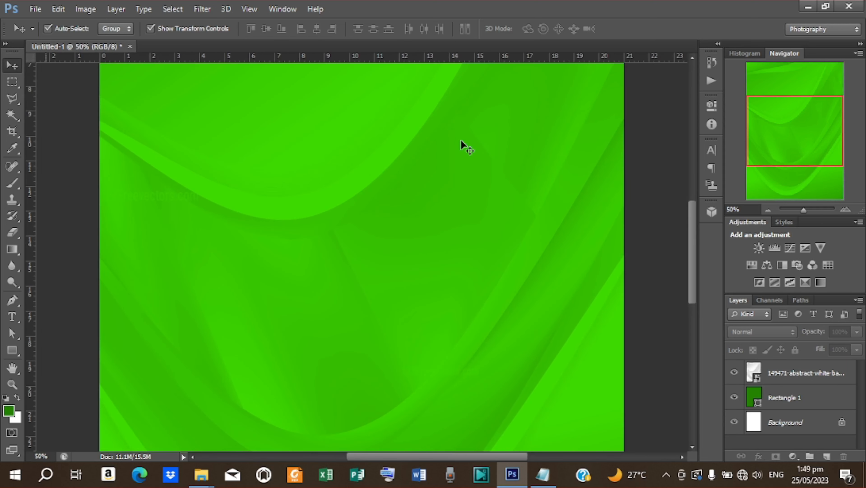
pyautogui.scroll(-5, 461, 140)
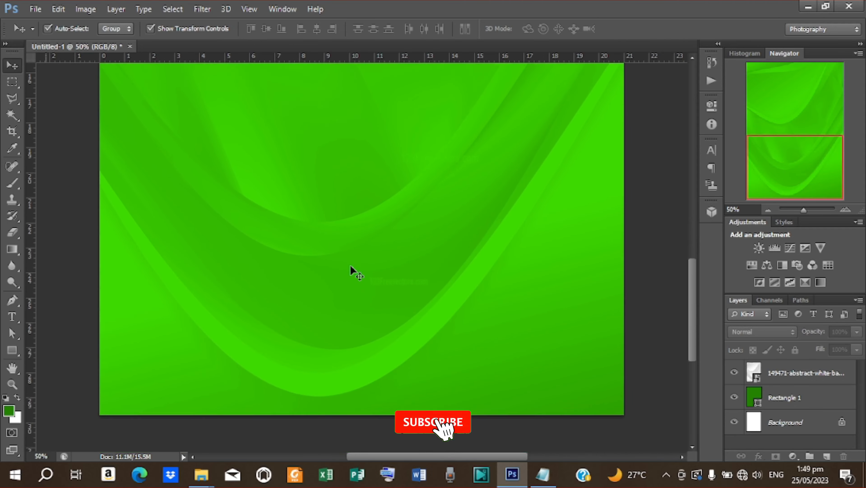
pyautogui.scroll(1, 350, 264)
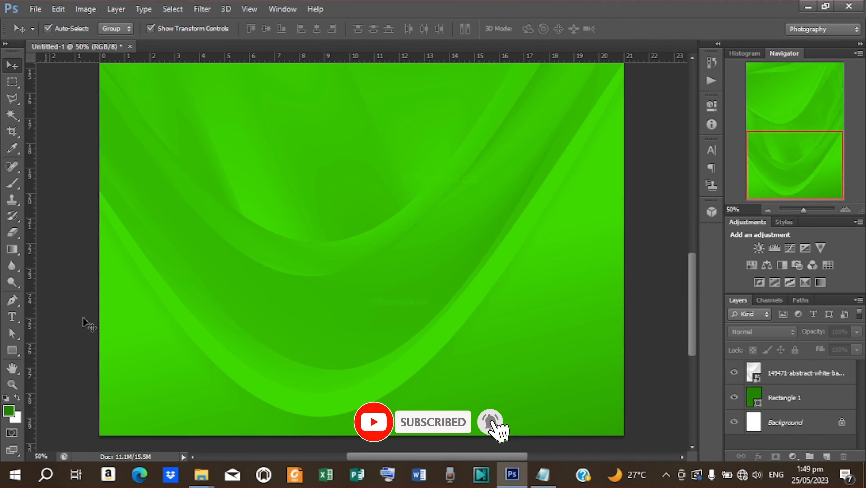
# - Draw a large dark green ellipse on the lower page, redoing the first attempt
pyautogui.click(12, 350)
pyautogui.click(12, 350)
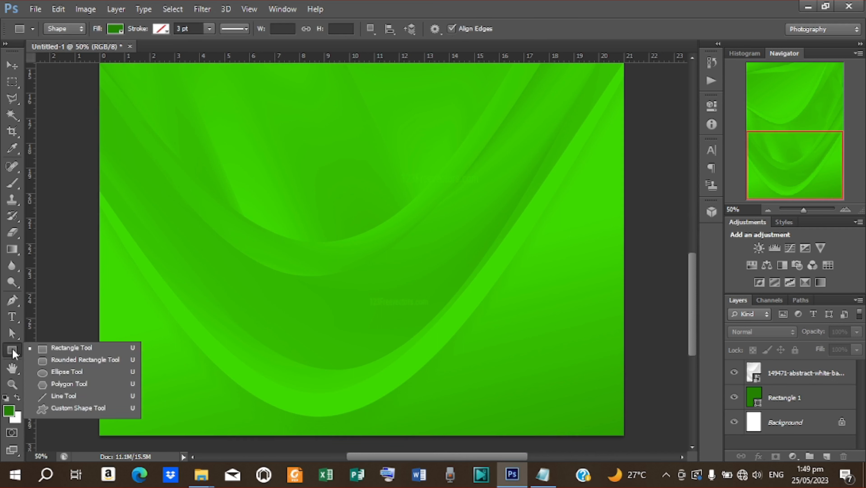
pyautogui.click(64, 373)
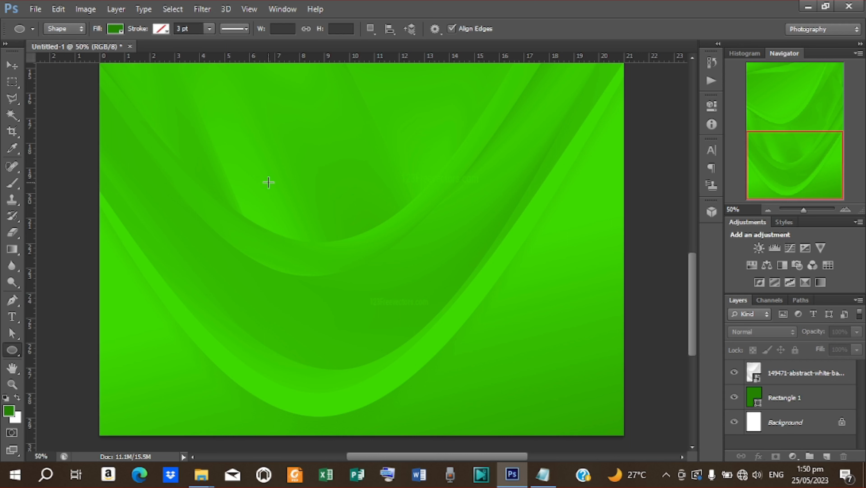
pyautogui.moveTo(269, 180); pyautogui.dragTo(421, 208)
pyautogui.scroll(3, 438, 208)
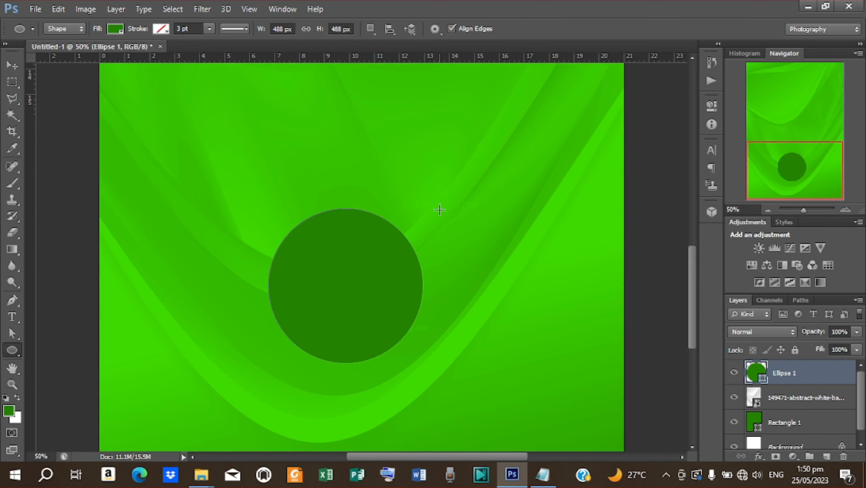
pyautogui.hotkey('ctrl', 'z')
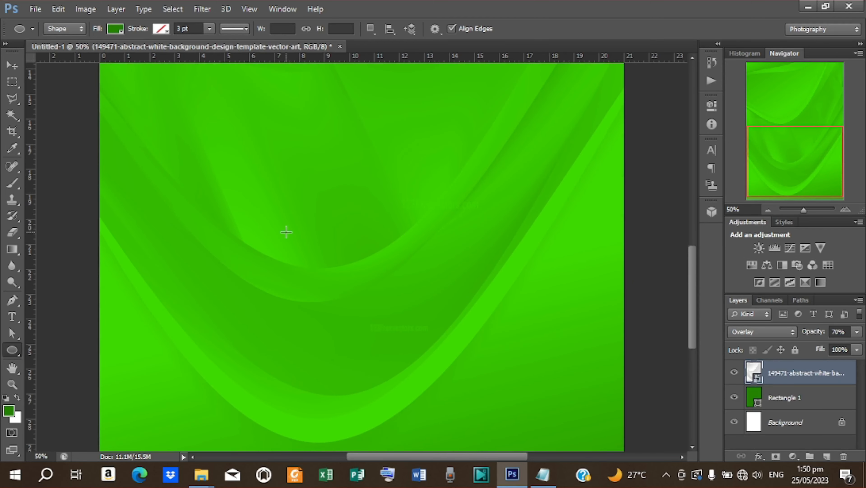
pyautogui.moveTo(287, 232); pyautogui.dragTo(522, 368)
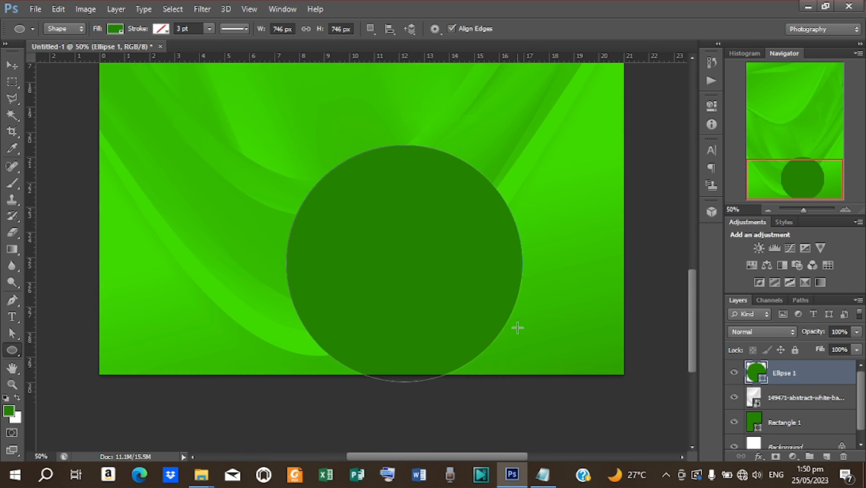
# - Move and stretch the circle so it sits bottom centre, running off the lower edge
pyautogui.click(11, 65)
pyautogui.moveTo(358, 262); pyautogui.dragTo(327, 254)
pyautogui.moveTo(371, 168); pyautogui.dragTo(374, 135)
pyautogui.moveTo(254, 269); pyautogui.dragTo(252, 275)
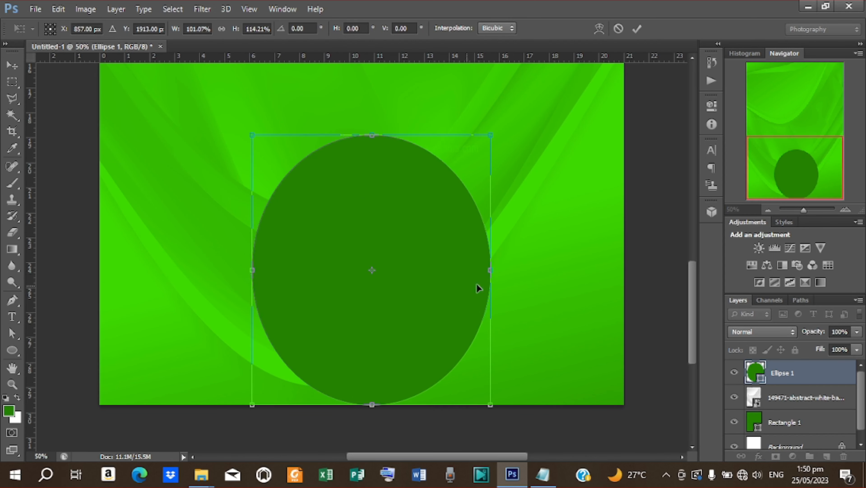
pyautogui.moveTo(435, 275); pyautogui.dragTo(432, 305)
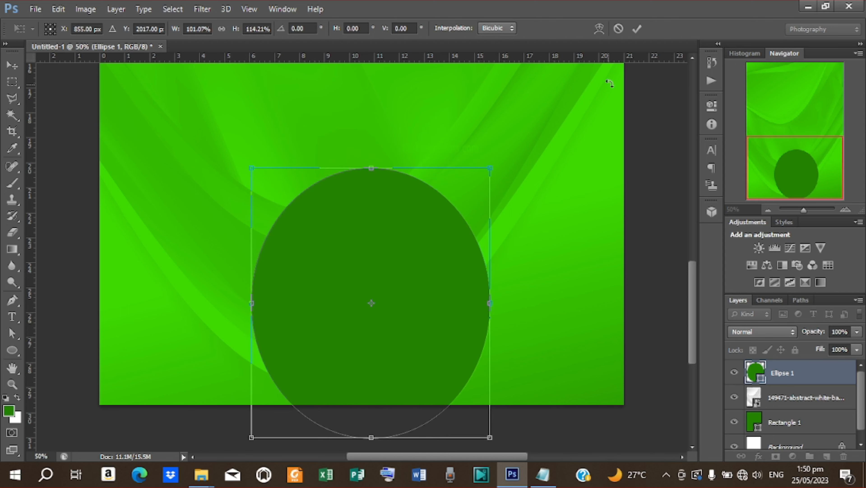
pyautogui.click(636, 26)
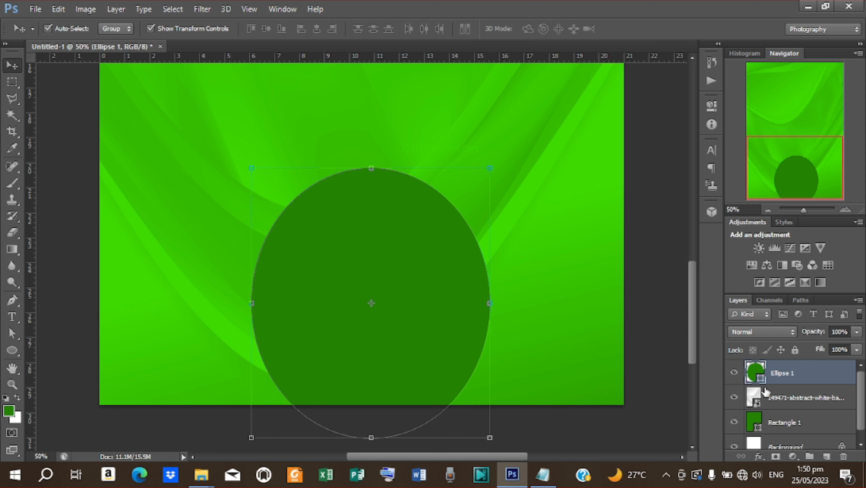
pyautogui.click(771, 396)
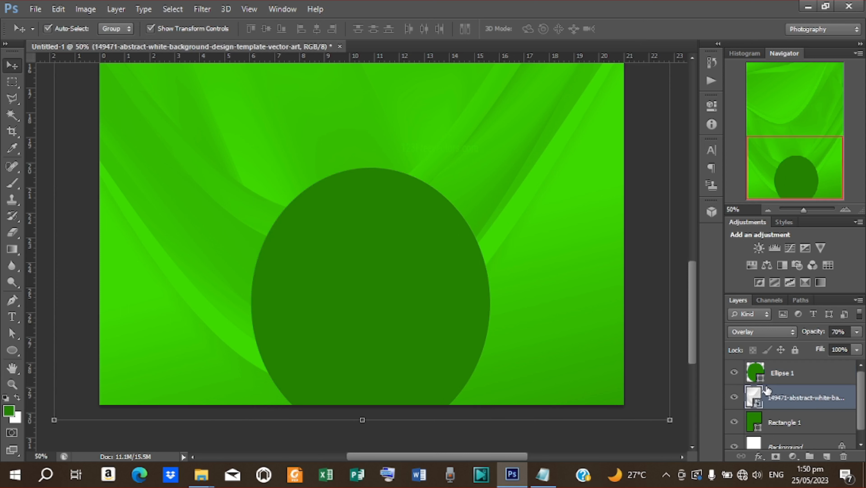
pyautogui.click(763, 381)
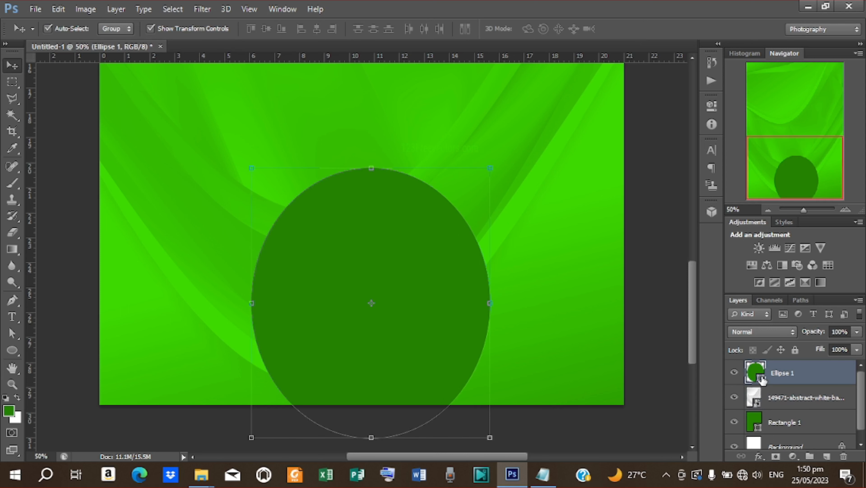
pyautogui.doubleClick(763, 380)
# - Recolour Ellipse 1 orange with hex feb317 and nudge it slightly left
pyautogui.moveTo(792, 279); pyautogui.dragTo(726, 283)
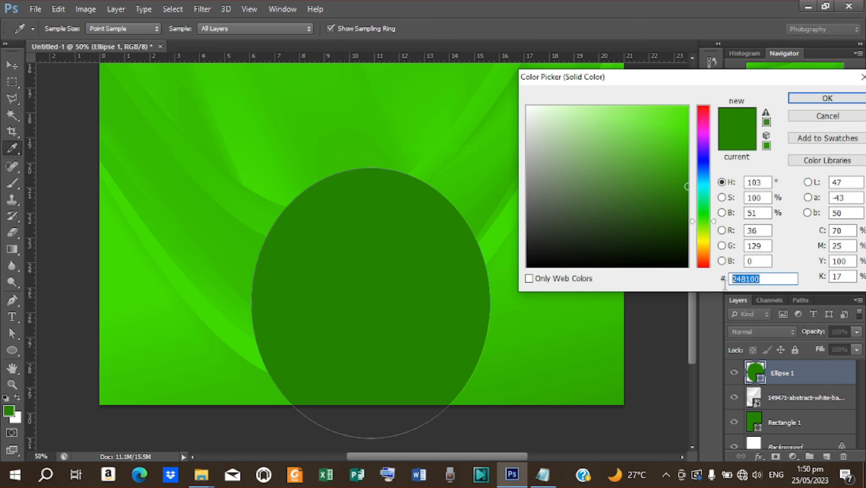
pyautogui.click(543, 474)
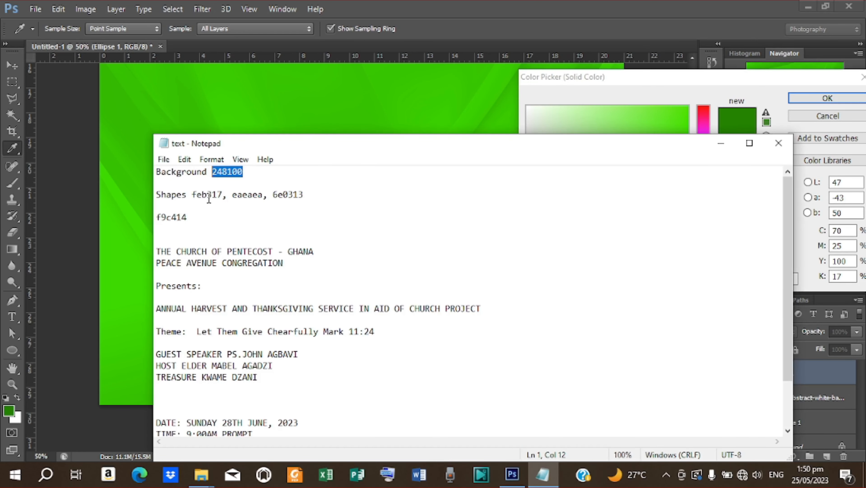
pyautogui.moveTo(221, 194); pyautogui.dragTo(192, 194)
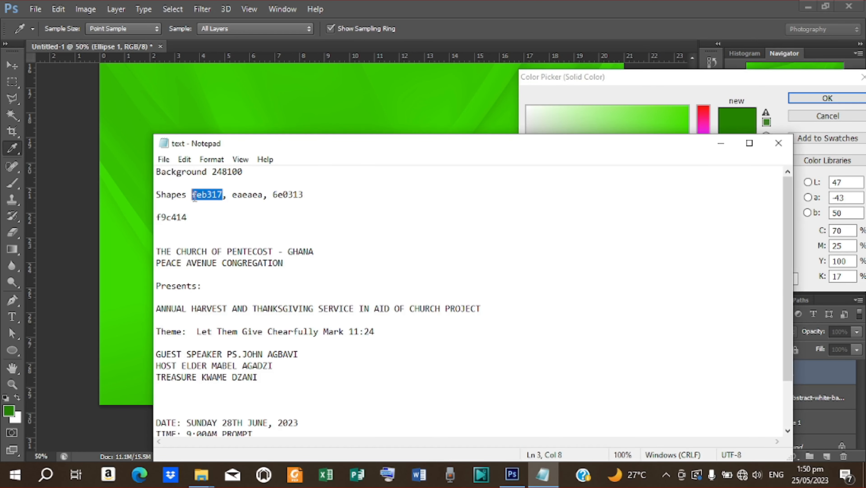
pyautogui.rightClick(201, 196)
pyautogui.click(240, 234)
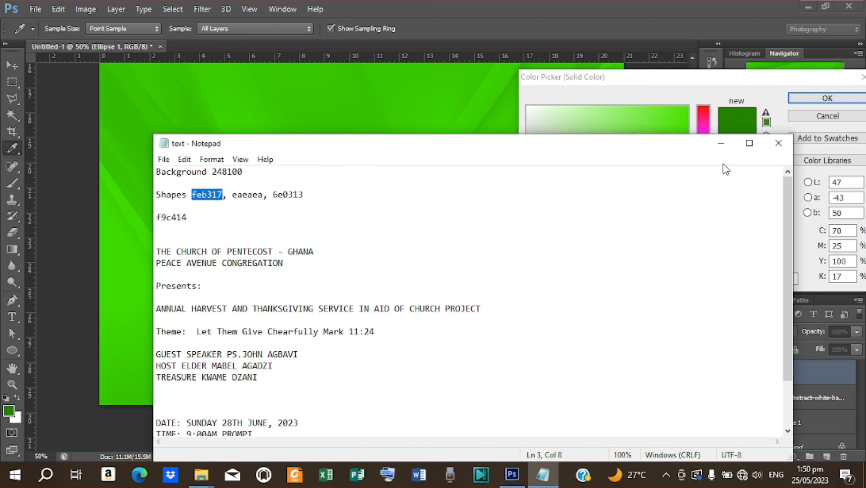
pyautogui.click(721, 143)
pyautogui.moveTo(762, 282); pyautogui.dragTo(712, 276)
pyautogui.rightClick(753, 276)
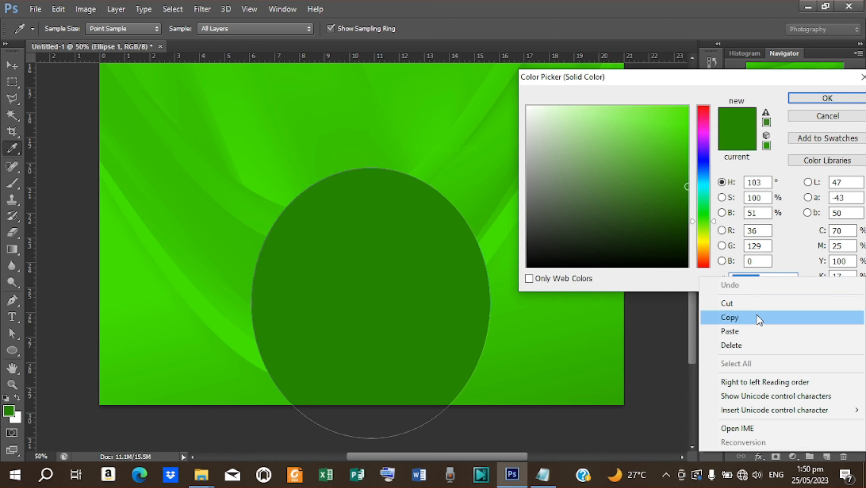
pyautogui.click(750, 331)
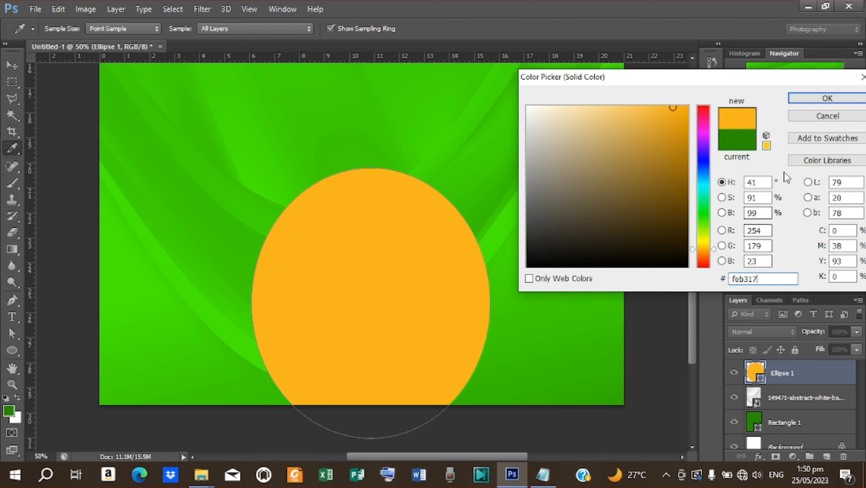
pyautogui.click(822, 99)
pyautogui.moveTo(422, 288); pyautogui.dragTo(416, 287)
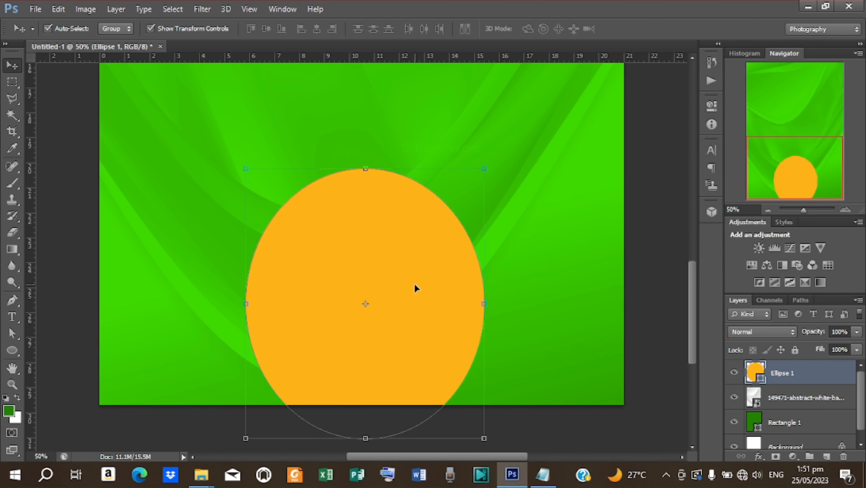
# - Duplicate the Ellipse 1 layer and move the copy about 1.88 cm right
pyautogui.rightClick(782, 375)
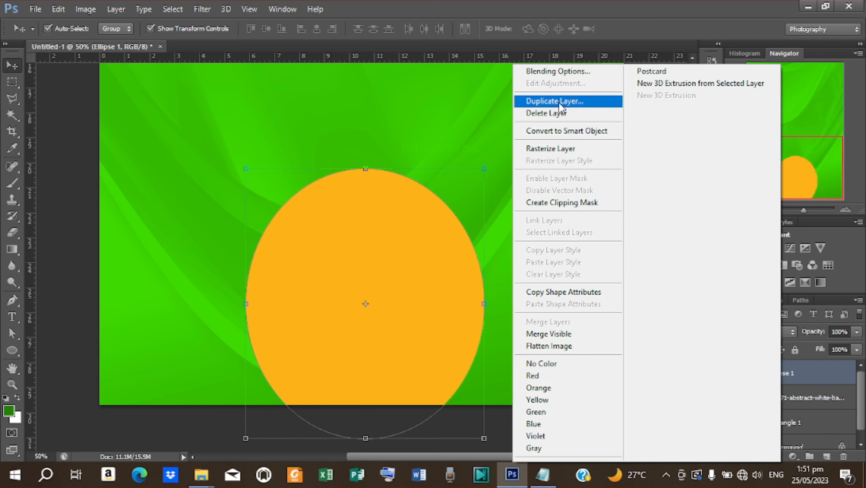
pyautogui.click(581, 101)
pyautogui.click(539, 147)
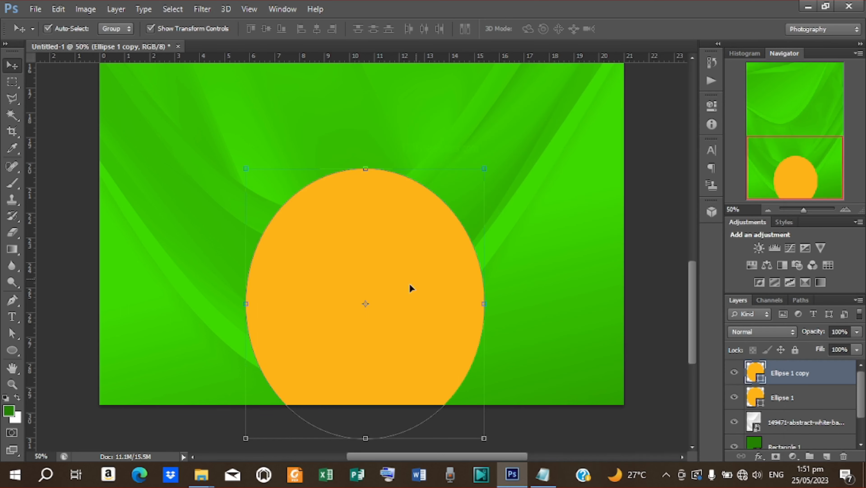
pyautogui.moveTo(403, 292); pyautogui.dragTo(451, 290)
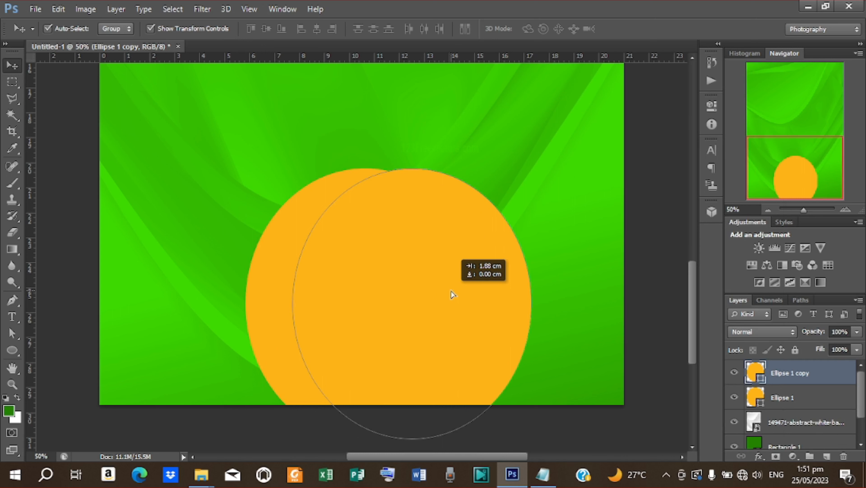
pyautogui.moveTo(451, 291); pyautogui.dragTo(451, 291)
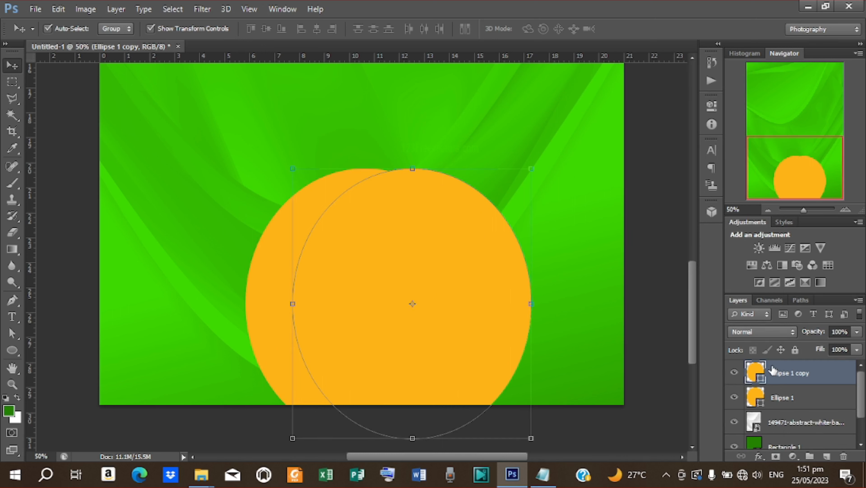
# - Fill Ellipse 1 copy light grey eaeaea and shift it left, leaving a thin orange crescent
pyautogui.doubleClick(763, 382)
pyautogui.moveTo(760, 277); pyautogui.dragTo(724, 279)
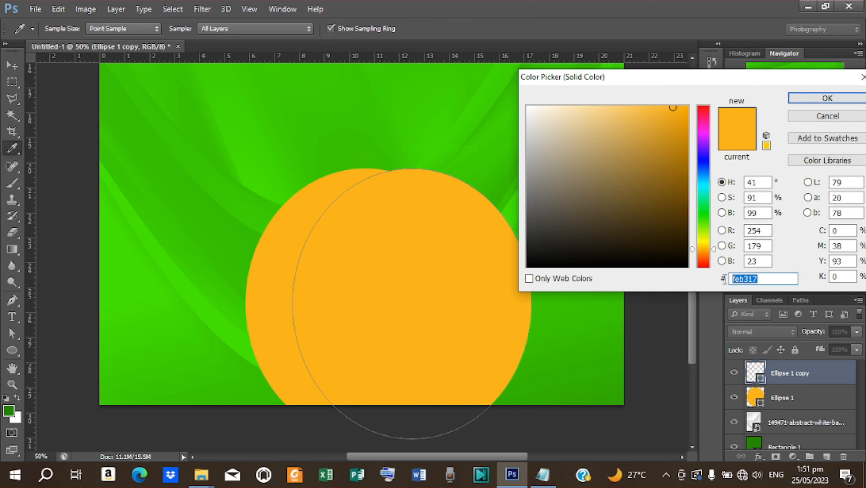
pyautogui.click(538, 471)
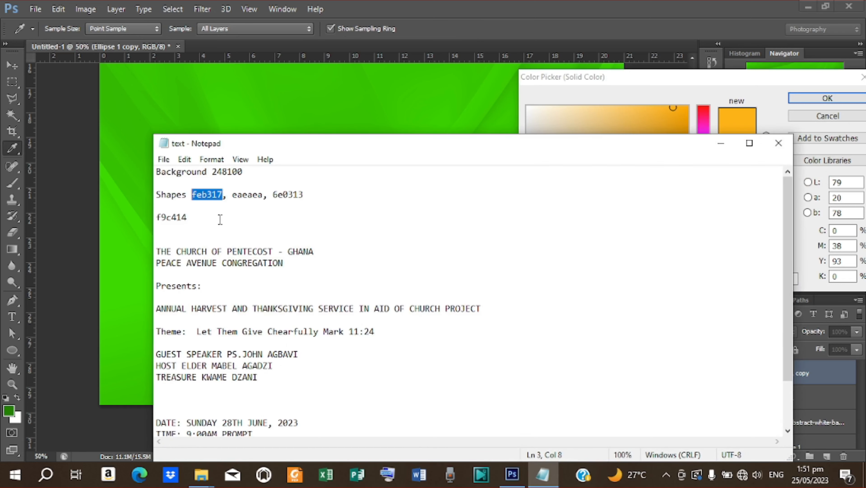
pyautogui.moveTo(264, 198); pyautogui.dragTo(226, 209)
pyautogui.doubleClick(239, 195)
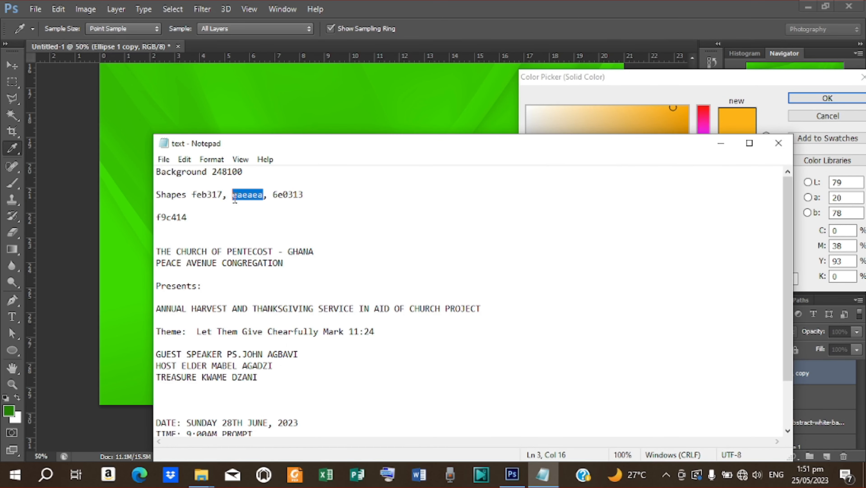
pyautogui.rightClick(235, 192)
pyautogui.click(267, 234)
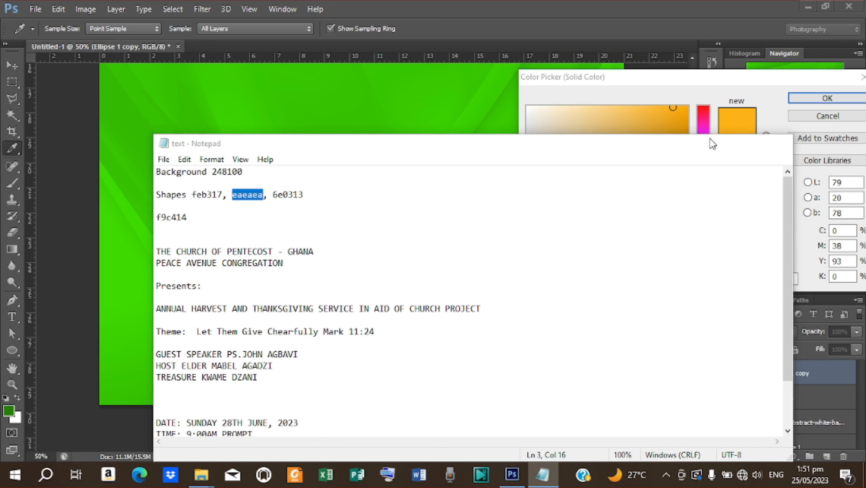
pyautogui.click(721, 143)
pyautogui.doubleClick(761, 279)
pyautogui.rightClick(752, 278)
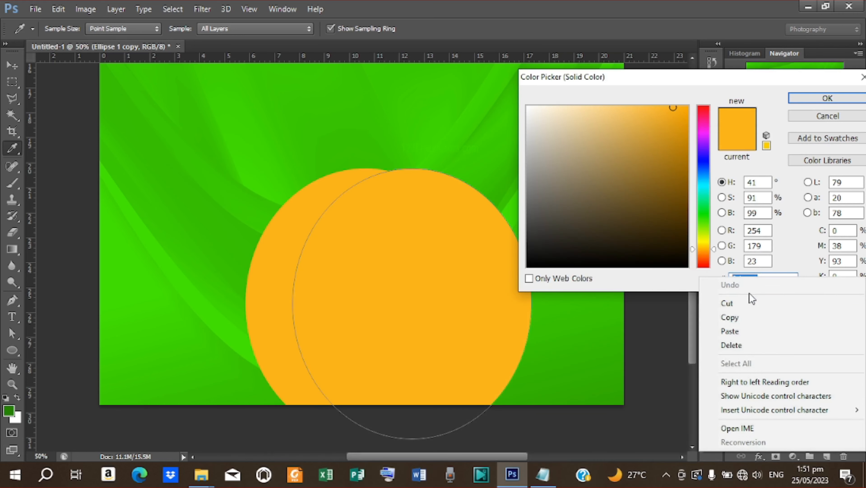
pyautogui.click(736, 330)
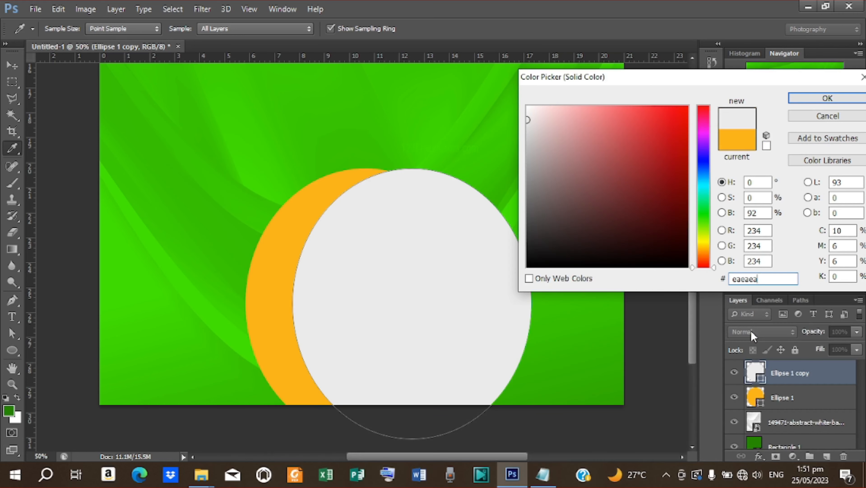
pyautogui.click(828, 98)
pyautogui.moveTo(460, 280); pyautogui.dragTo(436, 276)
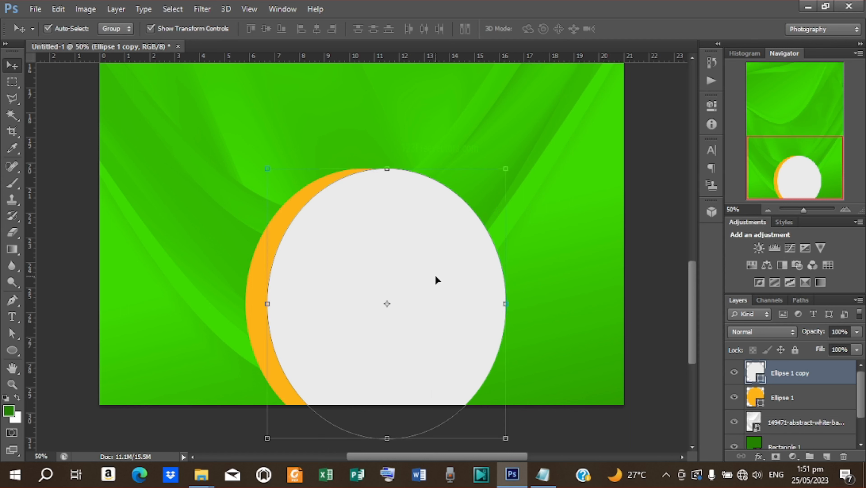
# - Duplicate the grey circle as Ellipse 1 copy 2 below it, then shift Ellipse 1 copy 0.89 cm right
pyautogui.rightClick(795, 377)
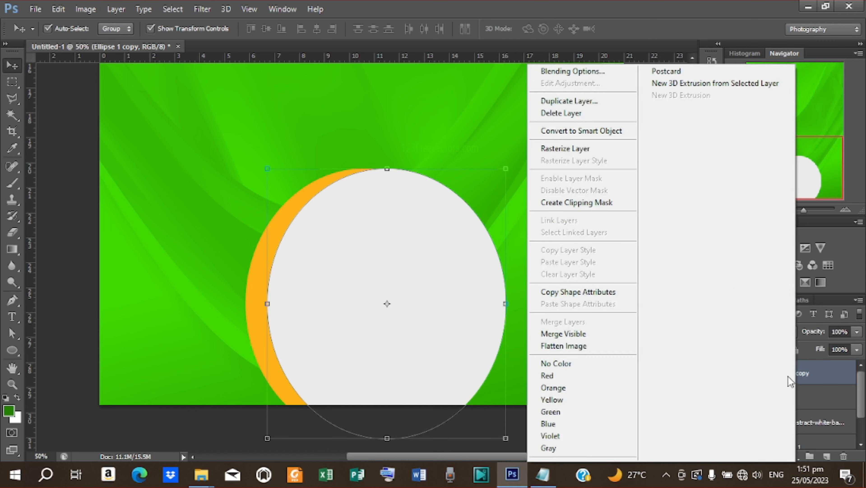
pyautogui.click(582, 101)
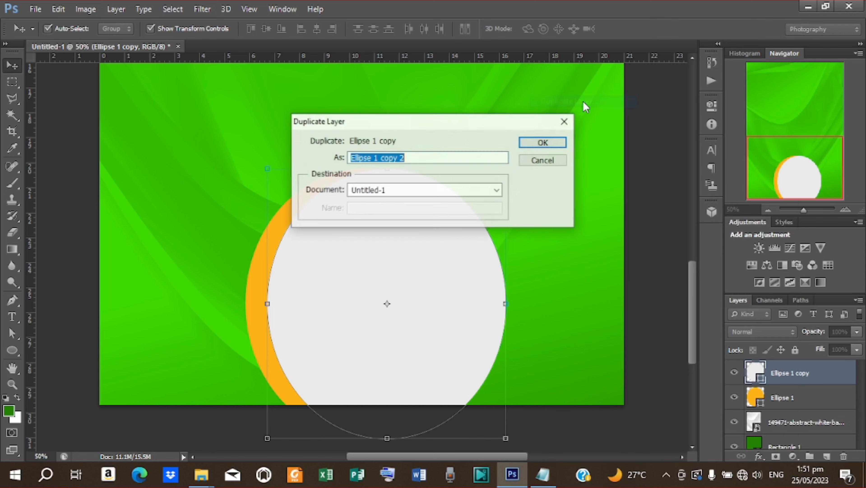
pyautogui.click(544, 146)
pyautogui.moveTo(801, 372); pyautogui.dragTo(803, 406)
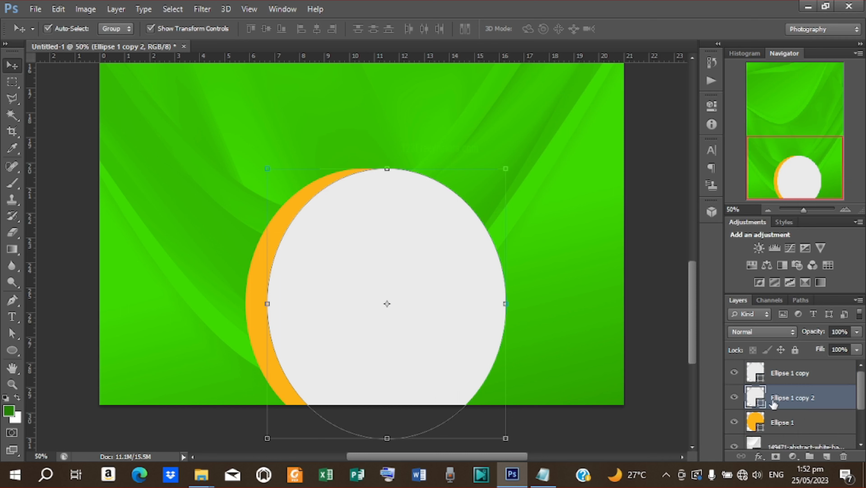
pyautogui.moveTo(351, 280); pyautogui.dragTo(375, 282)
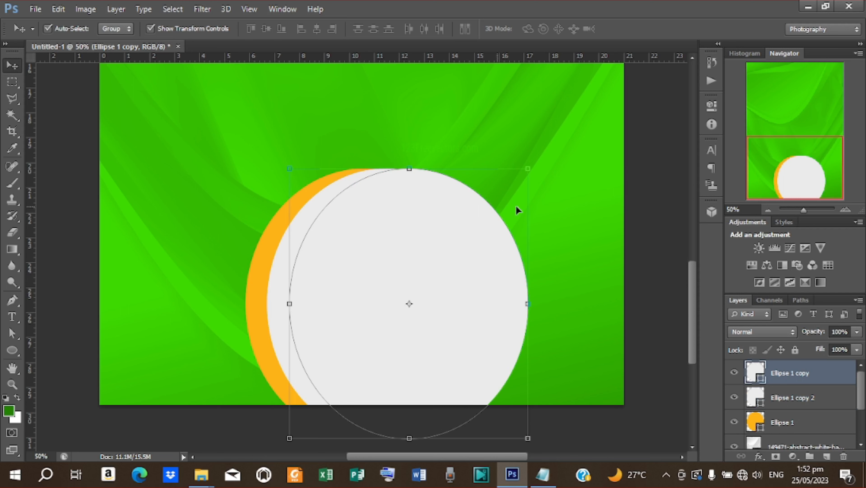
pyautogui.click(789, 400)
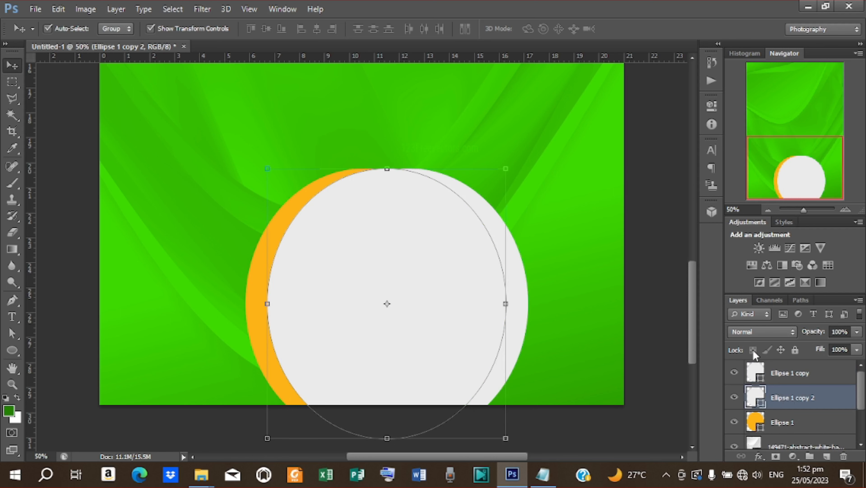
# - Open Ellipse 1 copy's fill colour and copy the code 6e0313 from the notes
pyautogui.click(758, 381)
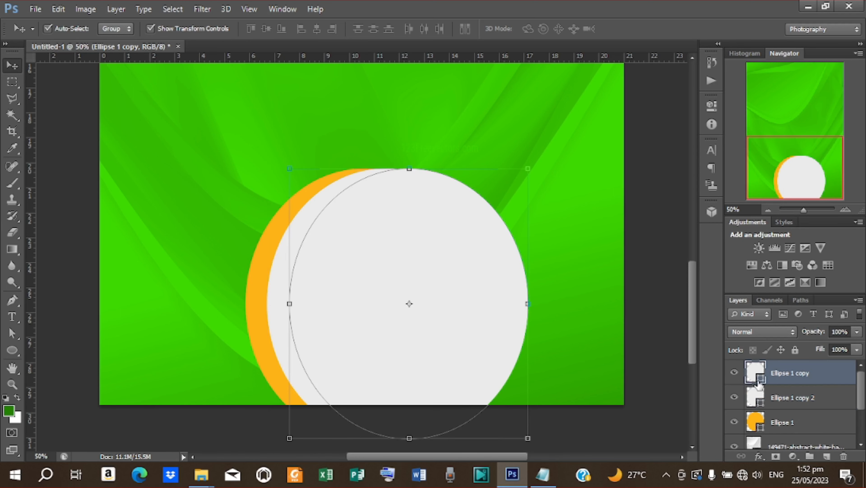
pyautogui.doubleClick(762, 379)
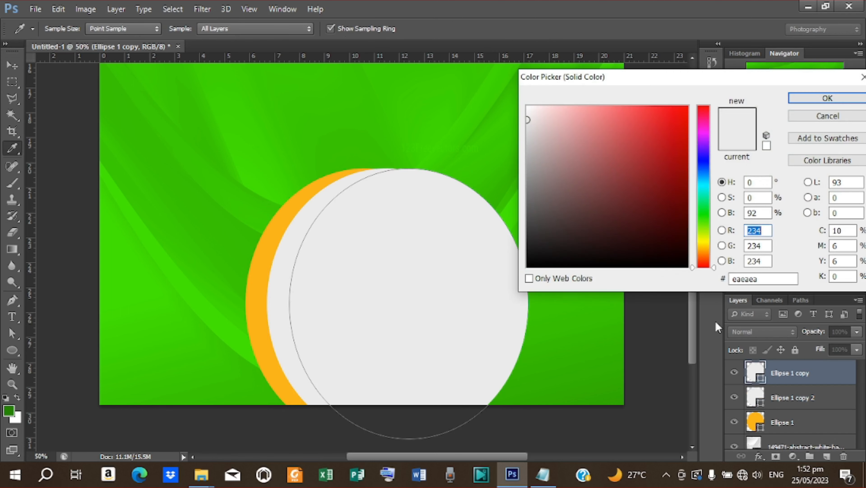
pyautogui.click(544, 474)
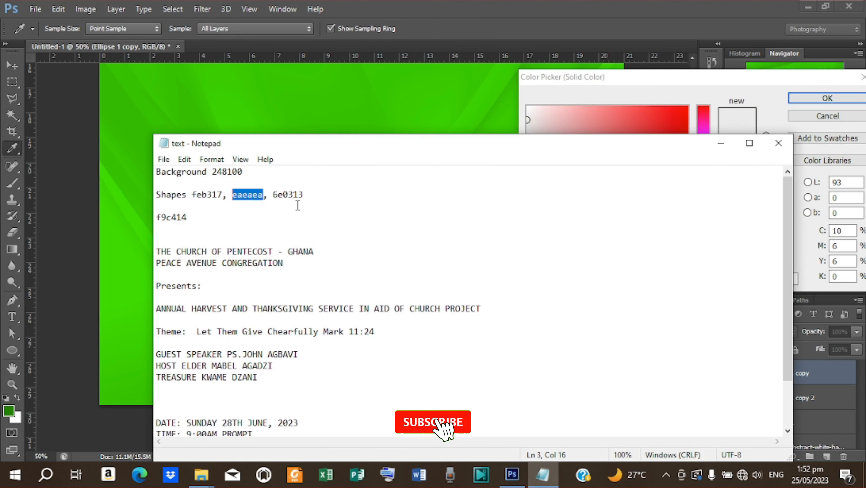
pyautogui.moveTo(304, 195); pyautogui.dragTo(273, 194)
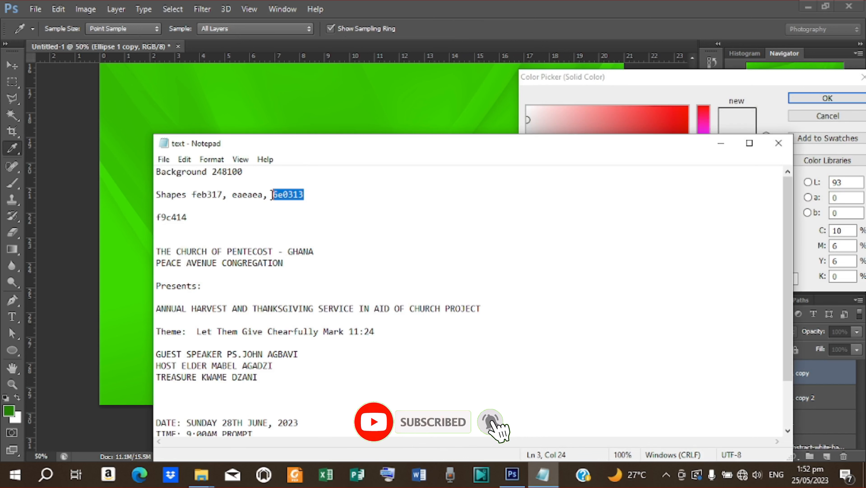
pyautogui.rightClick(280, 193)
pyautogui.click(311, 232)
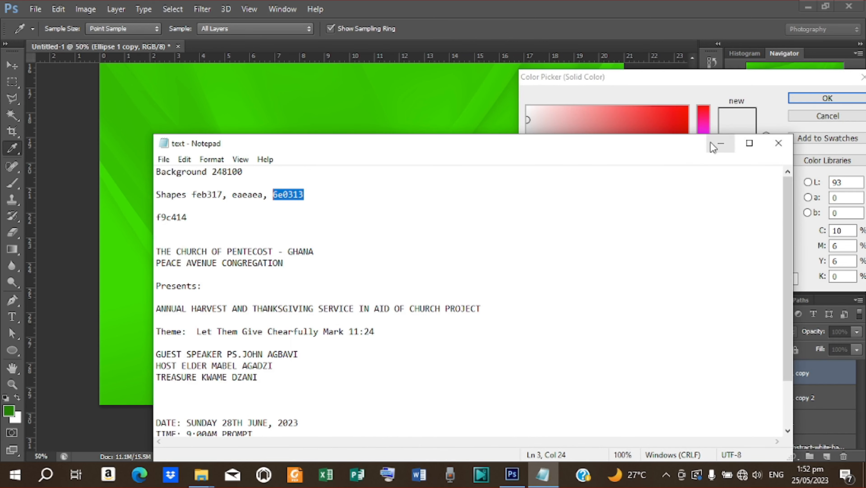
# - Replace the hex value eaeaea with 6e0313 and move the circle below Ellipse 1 copy 2
pyautogui.click(721, 142)
pyautogui.moveTo(763, 279); pyautogui.dragTo(712, 276)
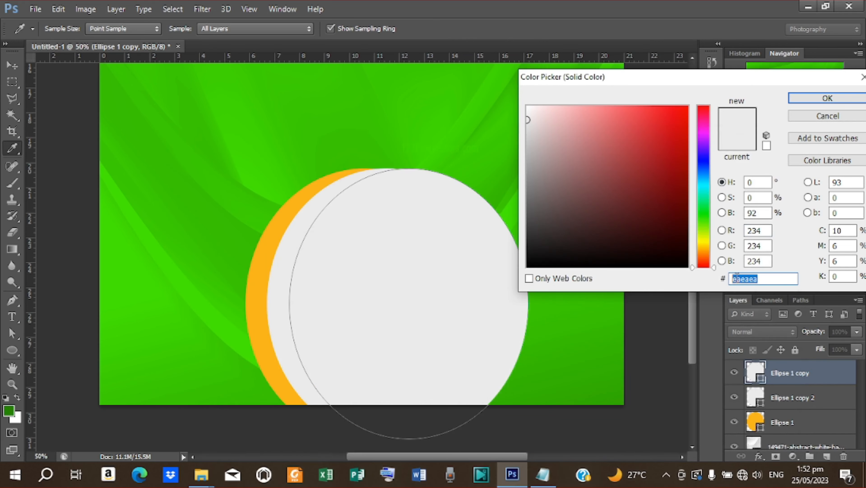
pyautogui.rightClick(738, 277)
pyautogui.click(741, 329)
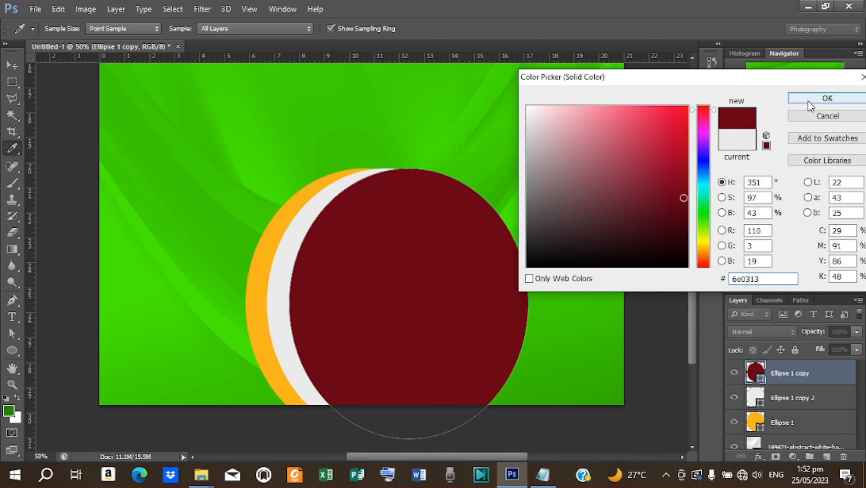
pyautogui.click(810, 102)
pyautogui.moveTo(802, 376); pyautogui.dragTo(804, 415)
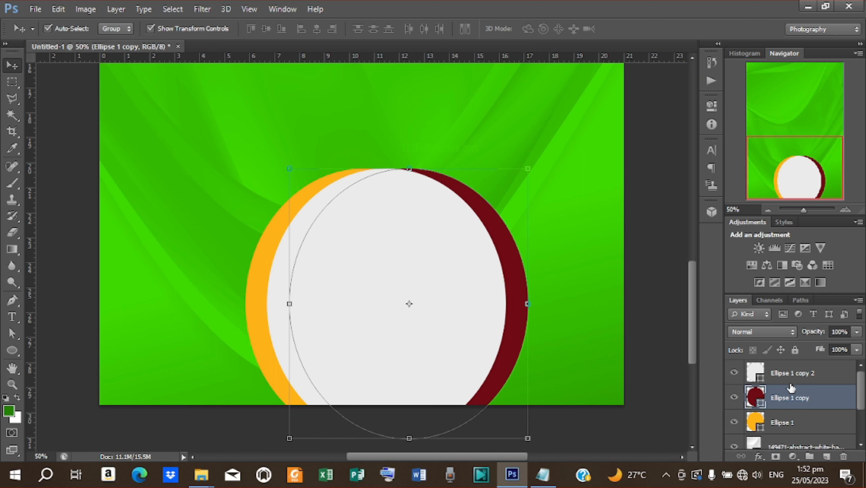
# - Nudge the light grey circle Ellipse 1 copy 2 up twice and left once
pyautogui.click(795, 374)
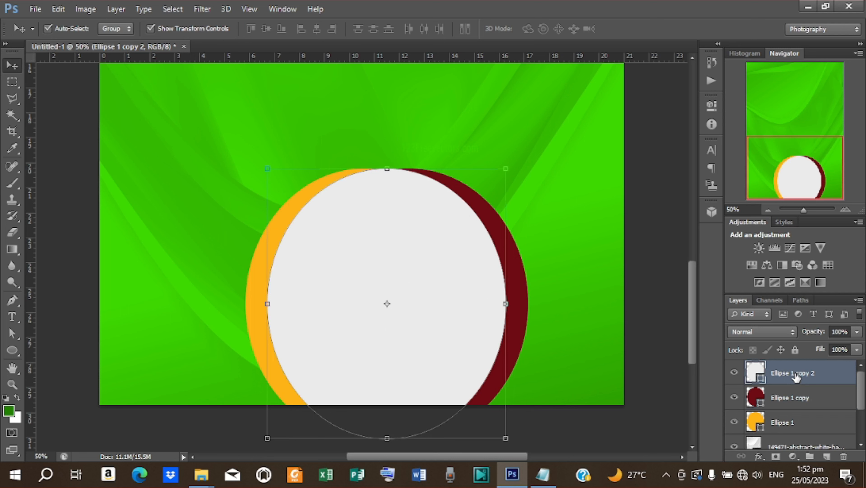
pyautogui.press('Up')
pyautogui.press('Up')
pyautogui.press('Up')
pyautogui.press('Up')
pyautogui.press('Up')
pyautogui.press('Up')
pyautogui.press('Up')
pyautogui.press('Up')
pyautogui.press('Up')
pyautogui.press('Up')
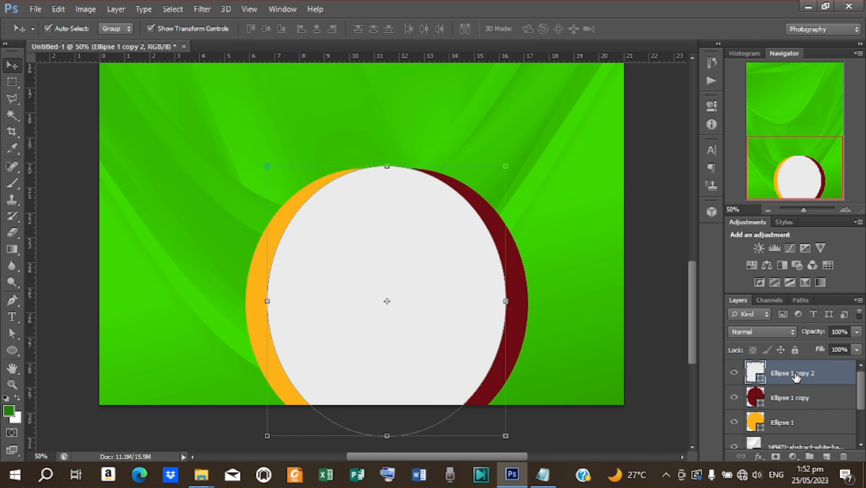
pyautogui.press('Up')
pyautogui.press('Up')
pyautogui.press('Up')
pyautogui.press('Up')
pyautogui.press('Up')
pyautogui.press('Up')
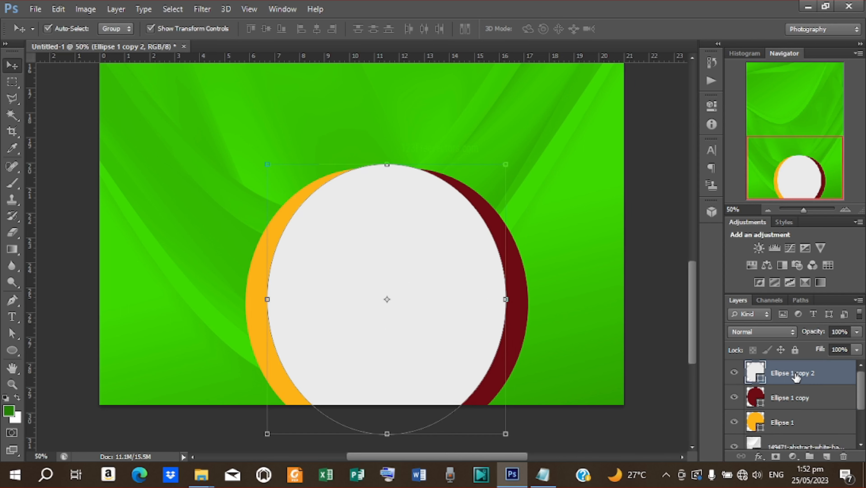
pyautogui.press('Left')
pyautogui.press('Left')
pyautogui.press('Left')
pyautogui.press('Left')
pyautogui.press('Left')
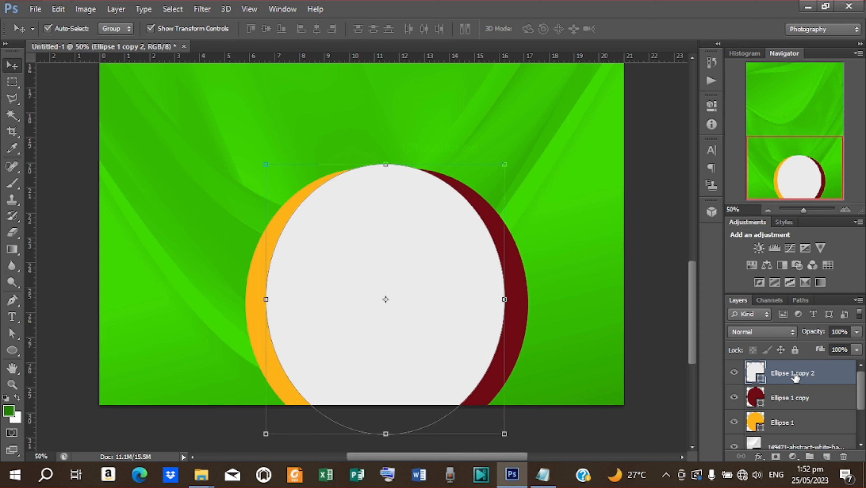
# - Deselect and zoom out and in to check the stacked circles, ending at 50%
pyautogui.click(659, 326)
pyautogui.click(422, 331)
pyautogui.click(649, 326)
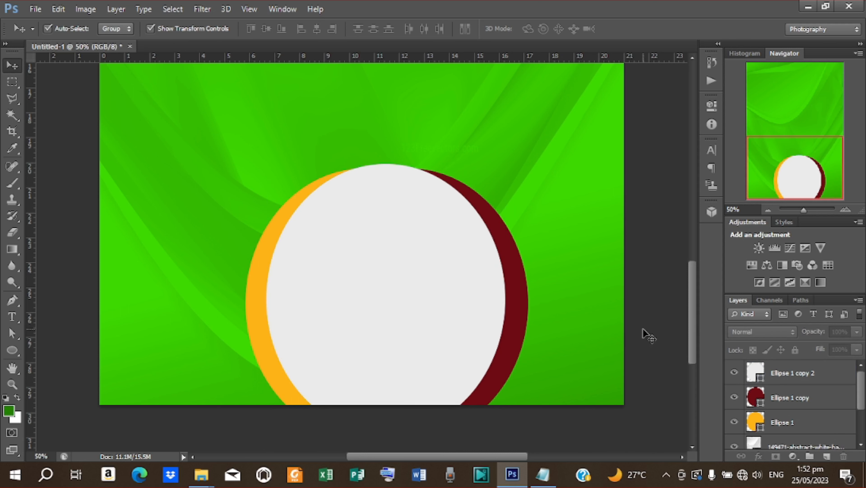
pyautogui.scroll(3, 608, 364)
pyautogui.scroll(-4, 608, 364)
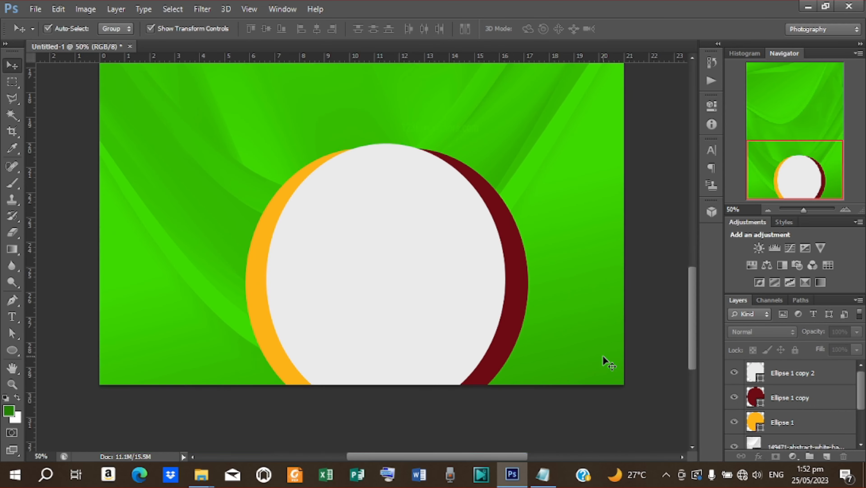
pyautogui.hotkey('ctrl', '-')
pyautogui.hotkey('ctrl', '-')
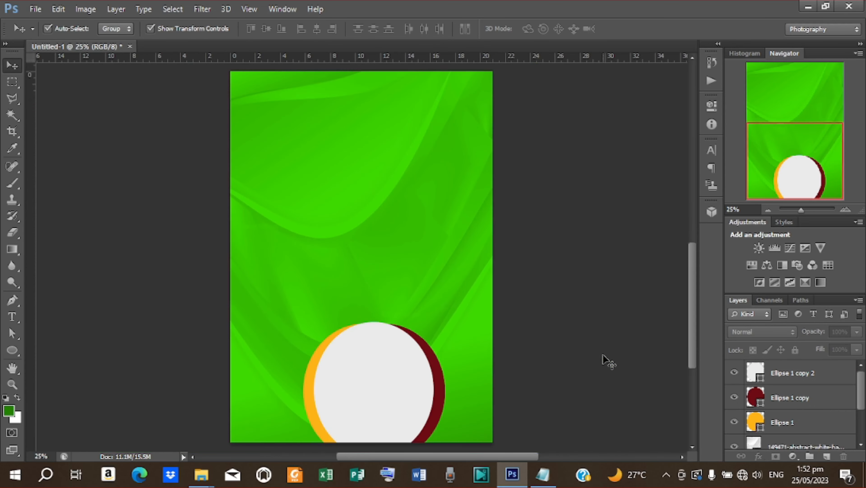
pyautogui.hotkey('ctrl', '+')
pyautogui.hotkey('ctrl', '+')
pyautogui.hotkey('ctrl', '+')
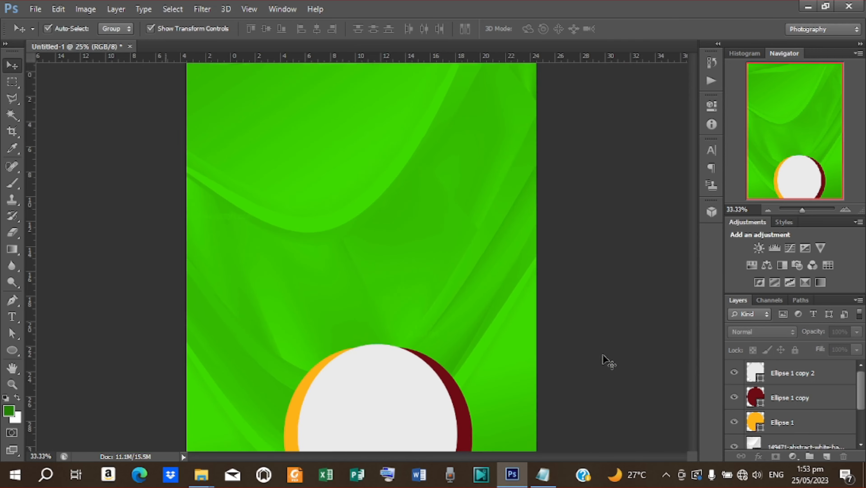
pyautogui.scroll(-9, 598, 345)
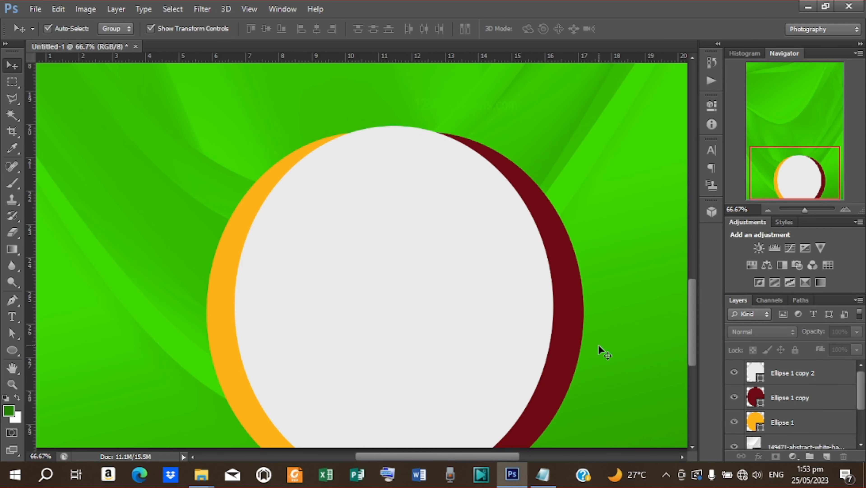
pyautogui.hotkey('ctrl', '-')
# - Group the three circle layers and name the group SHAPE
pyautogui.click(789, 375)
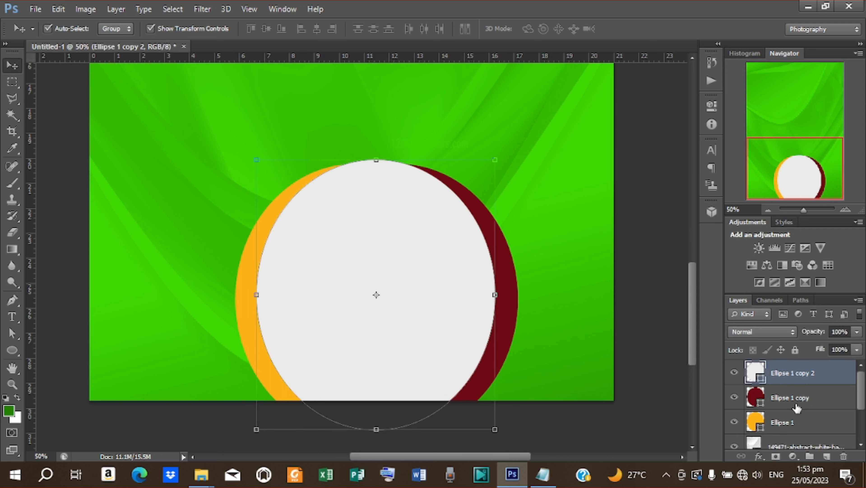
pyautogui.keyDown('shift'); pyautogui.click(797, 425); pyautogui.keyUp('shift')
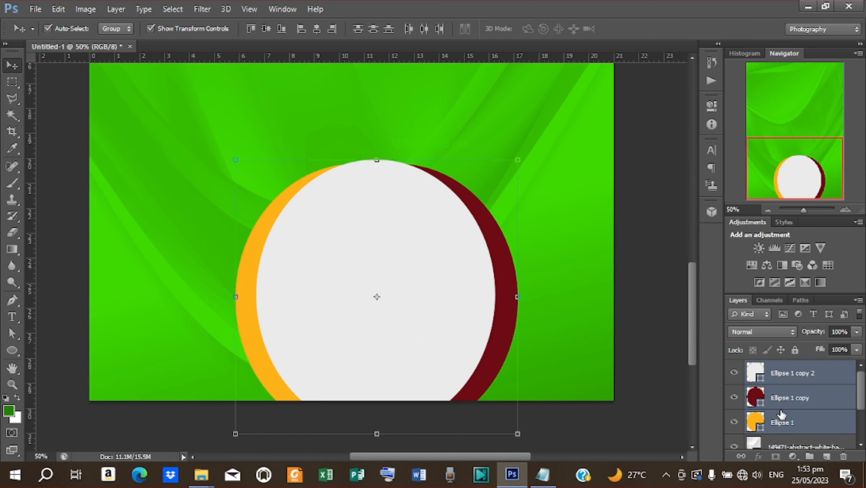
pyautogui.hotkey('ctrl', 'g')
pyautogui.doubleClick(777, 369)
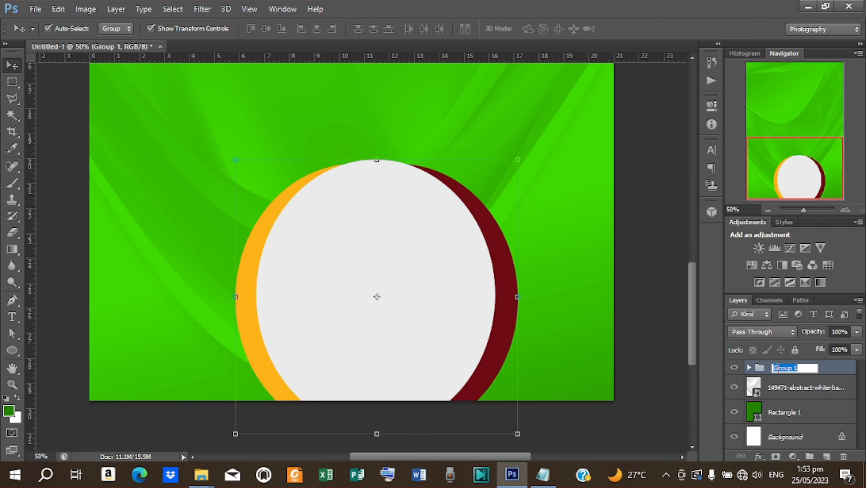
pyautogui.write('Sh')
# - Group the background texture and Rectangle 1 layers into a group named BACKGROUND
pyautogui.click(794, 393)
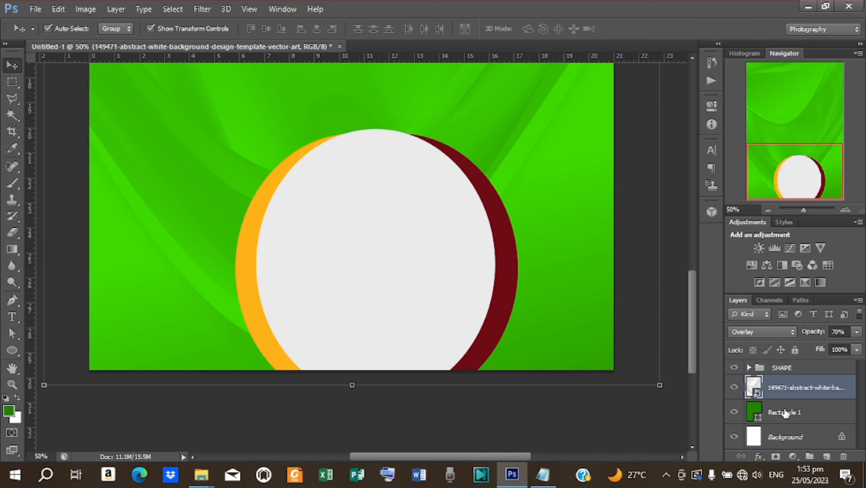
pyautogui.keyDown('shift'); pyautogui.click(785, 412); pyautogui.keyUp('shift')
pyautogui.hotkey('ctrl', 'g')
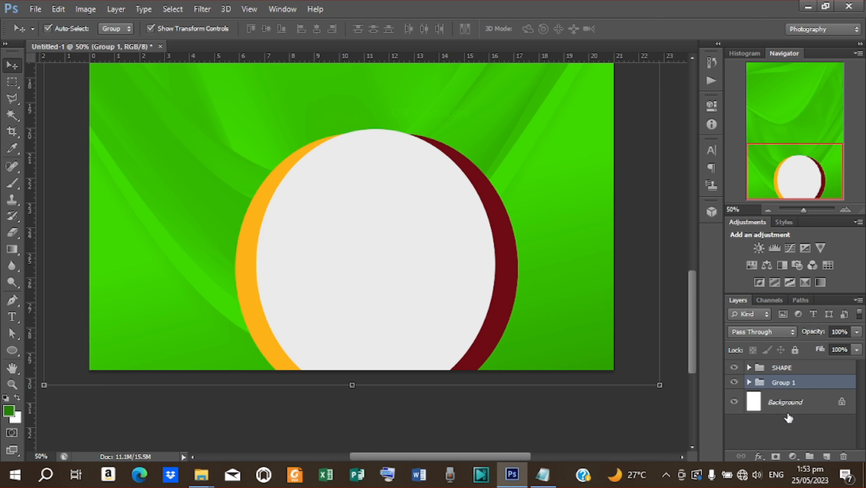
pyautogui.doubleClick(791, 383)
pyautogui.write('BACKGROUND')
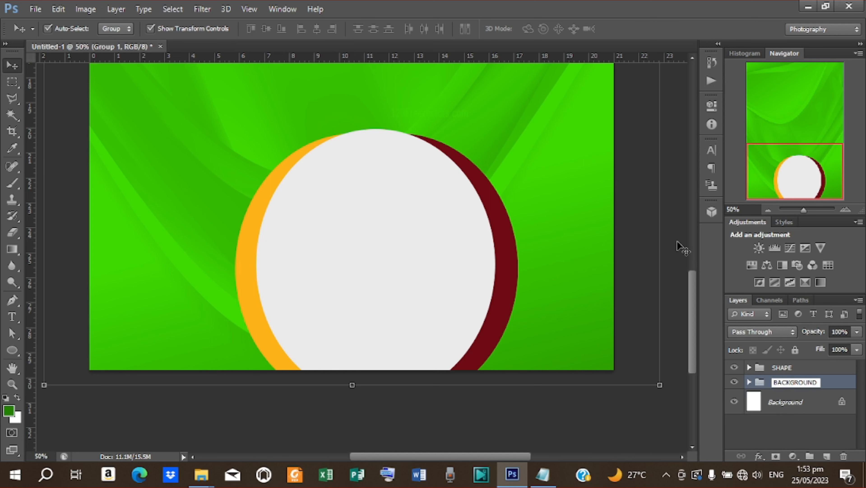
pyautogui.press('Return')
# - Nudge the SHAPE group slightly left and enlarge it to about 108%
pyautogui.scroll(1, 802, 379)
pyautogui.click(793, 368)
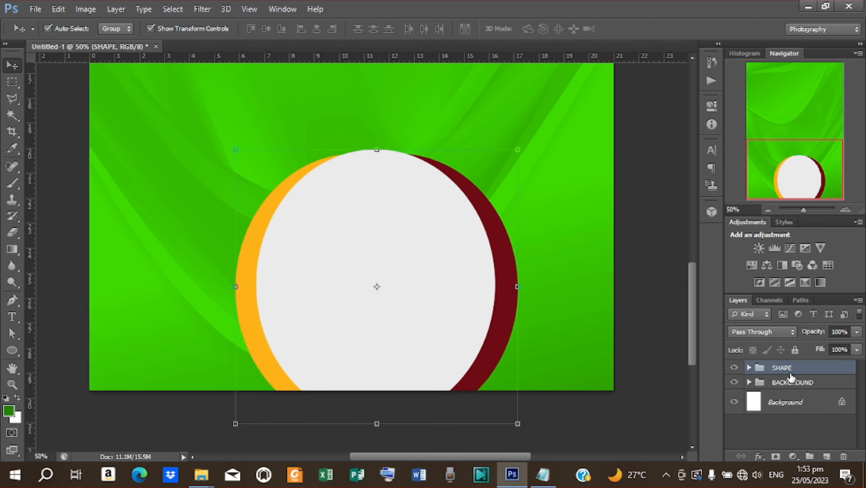
pyautogui.scroll(4, 792, 374)
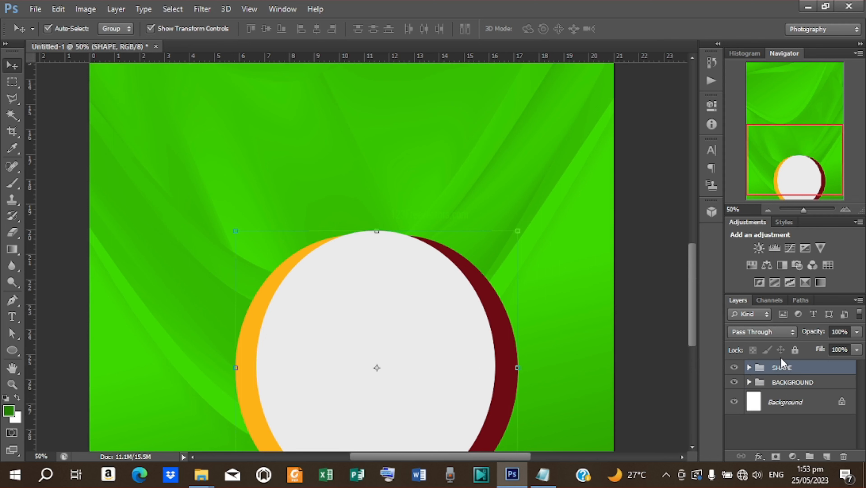
pyautogui.hotkey('ctrl', '-')
pyautogui.hotkey('ctrl', '-')
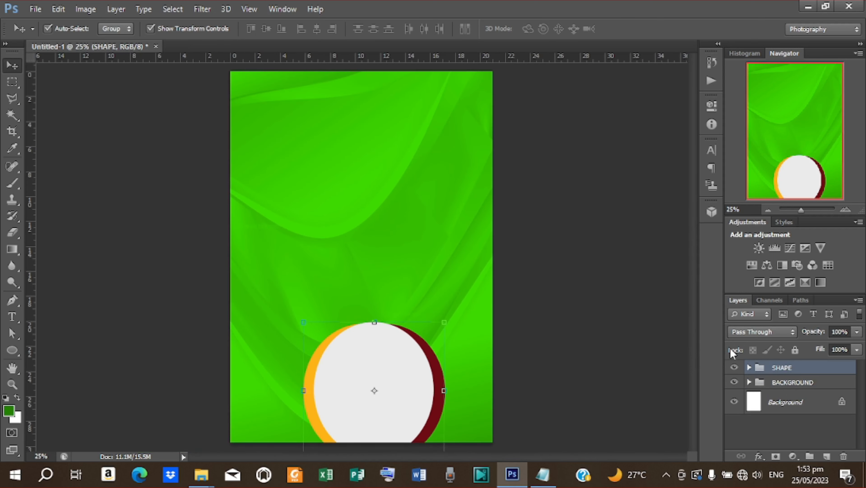
pyautogui.hotkey('shift', 'Left')
pyautogui.hotkey('shift', 'Left')
pyautogui.hotkey('shift', 'Left')
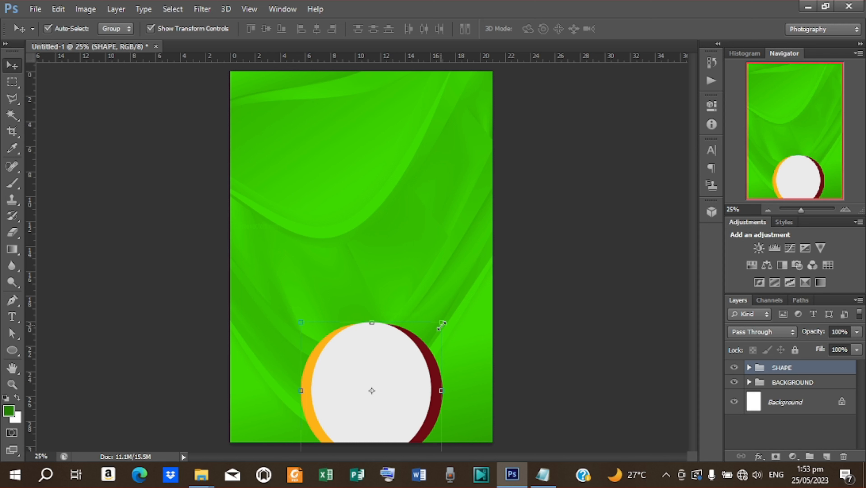
pyautogui.moveTo(442, 325); pyautogui.dragTo(446, 316)
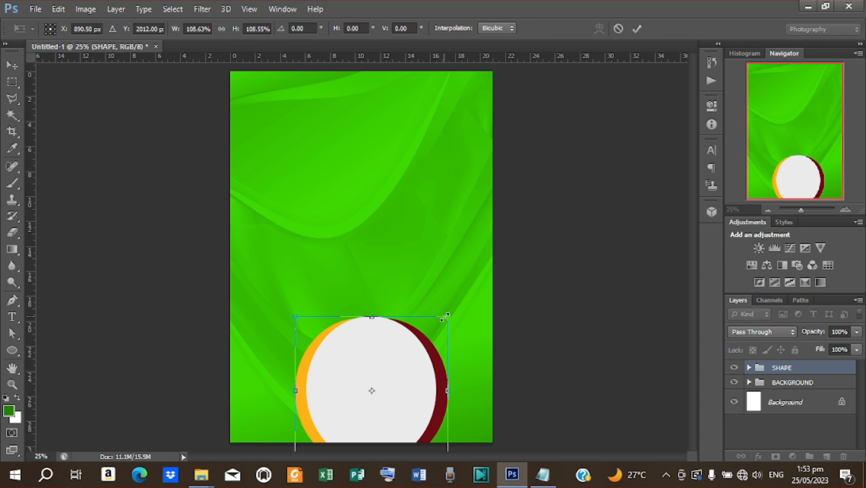
pyautogui.click(638, 29)
pyautogui.click(561, 148)
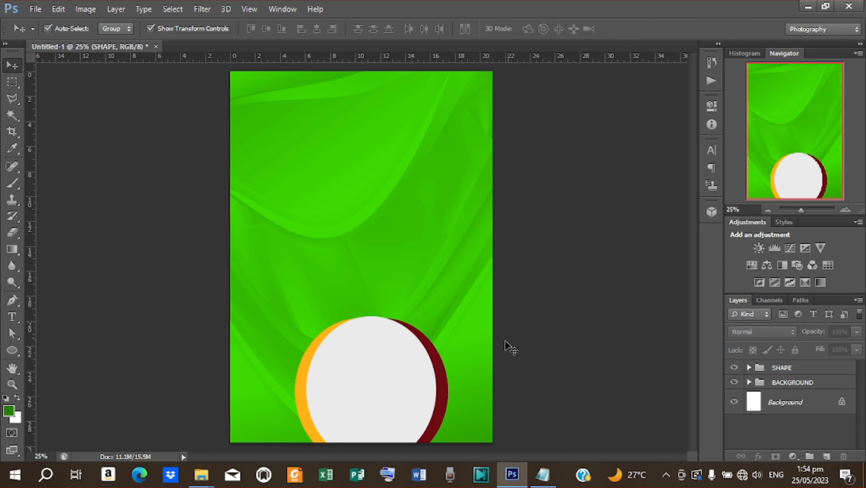
# - Place the fruits image into the flyer over the white circle
pyautogui.click(35, 9)
pyautogui.click(70, 219)
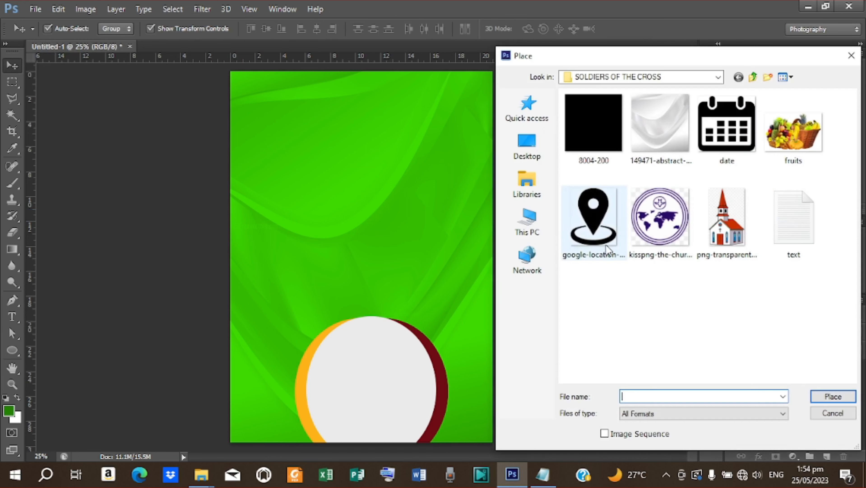
pyautogui.click(794, 133)
pyautogui.click(833, 396)
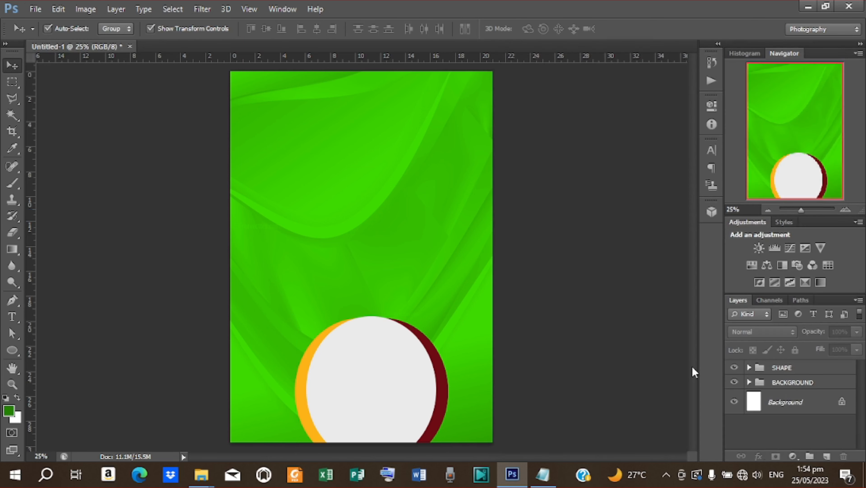
pyautogui.moveTo(383, 257); pyautogui.dragTo(394, 372)
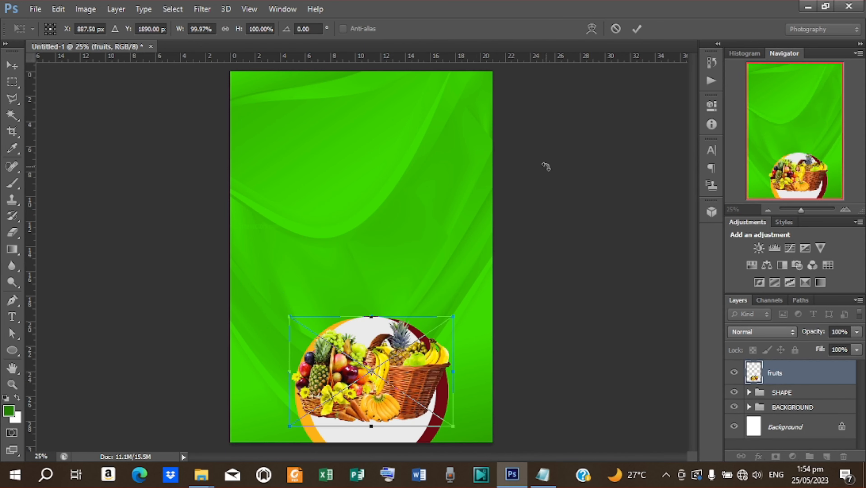
pyautogui.hotkey('ctrl', '-')
pyautogui.hotkey('ctrl', '+')
pyautogui.hotkey('ctrl', '+')
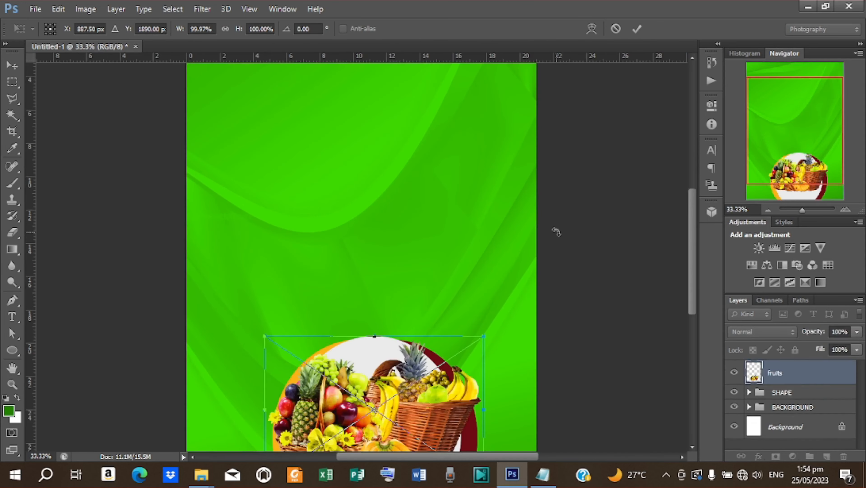
pyautogui.scroll(-3, 557, 226)
pyautogui.scroll(-3, 556, 226)
pyautogui.hotkey('ctrl', '+')
pyautogui.hotkey('ctrl', '+')
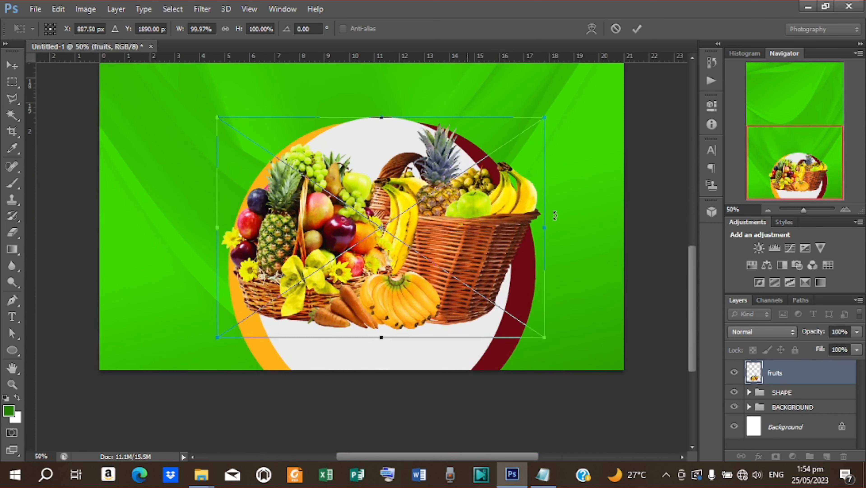
pyautogui.click(636, 29)
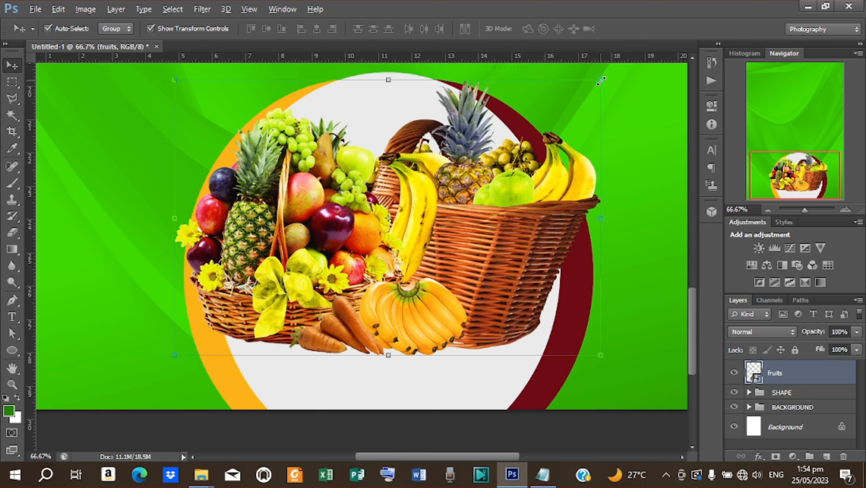
# - Shrink the fruits basket to about 77% and shift it slightly left and down
pyautogui.click(600, 81)
pyautogui.press('Return')
pyautogui.click(603, 78)
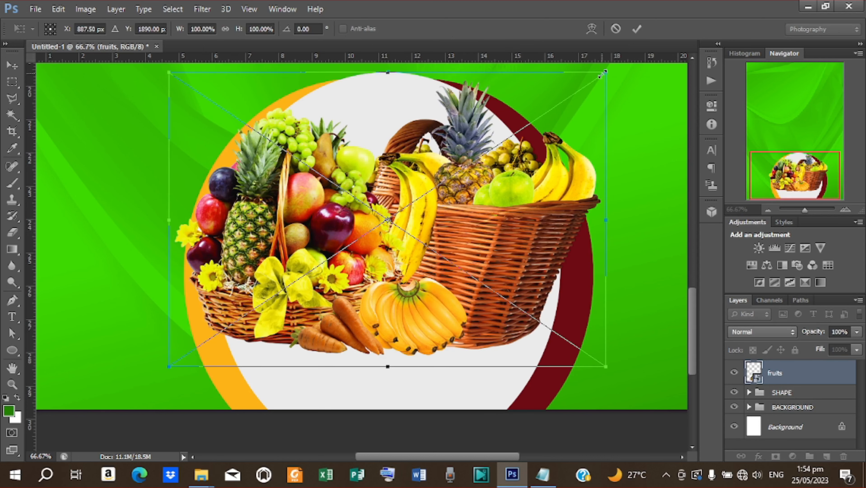
pyautogui.moveTo(602, 74); pyautogui.dragTo(554, 121)
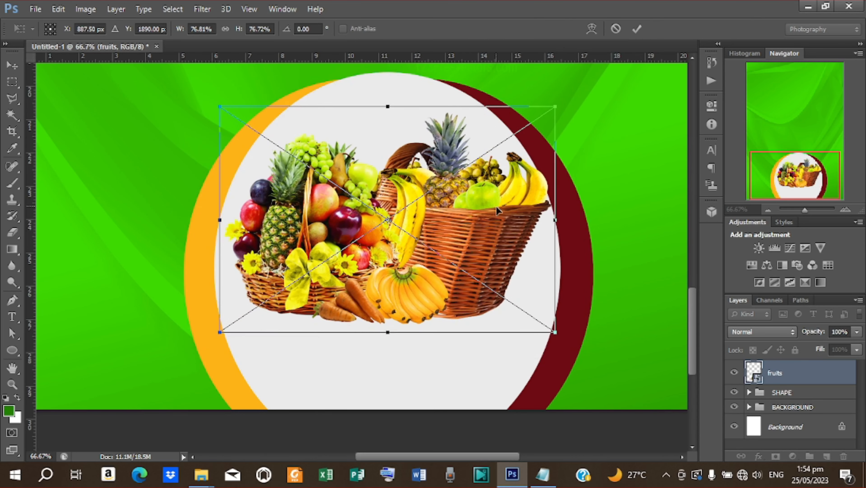
pyautogui.moveTo(491, 205); pyautogui.dragTo(486, 221)
pyautogui.click(637, 27)
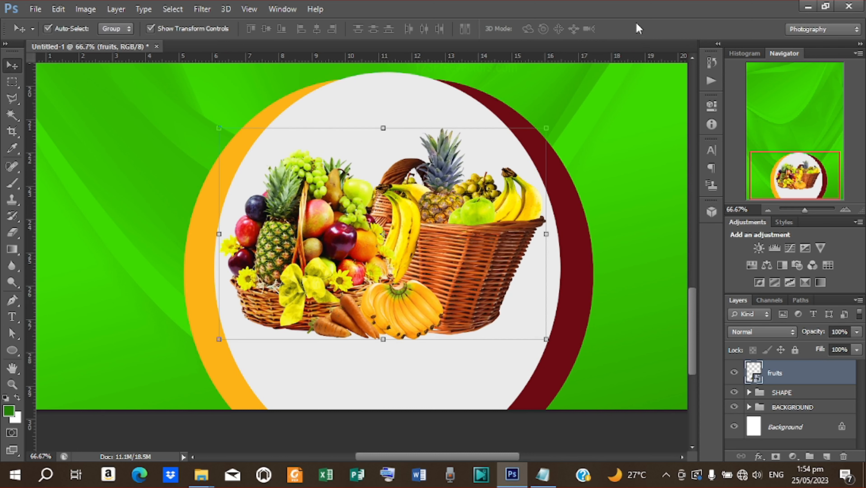
pyautogui.click(619, 219)
pyautogui.click(481, 250)
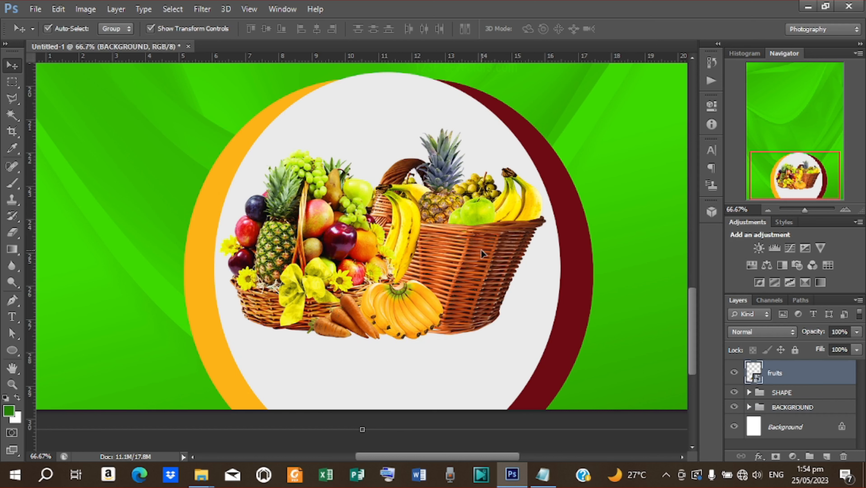
pyautogui.scroll(-1, 107, 251)
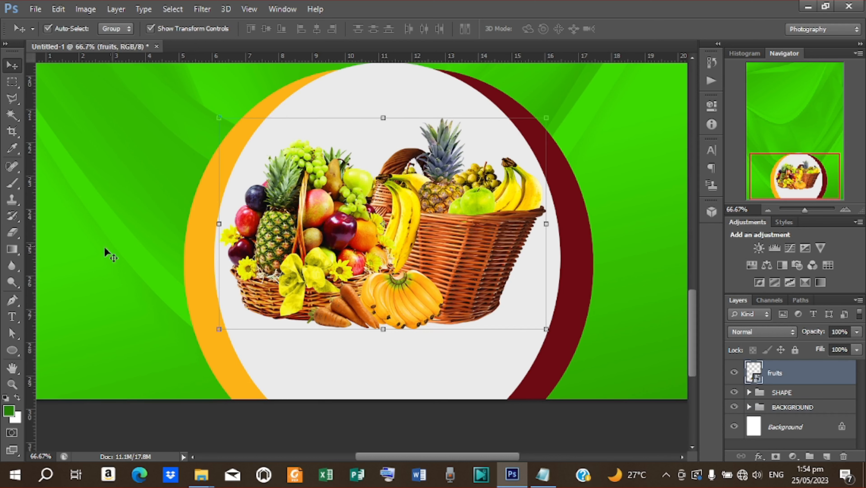
# - Draw a flat ellipse under the basket in the SHAPE group with a black colour overlay
pyautogui.click(12, 356)
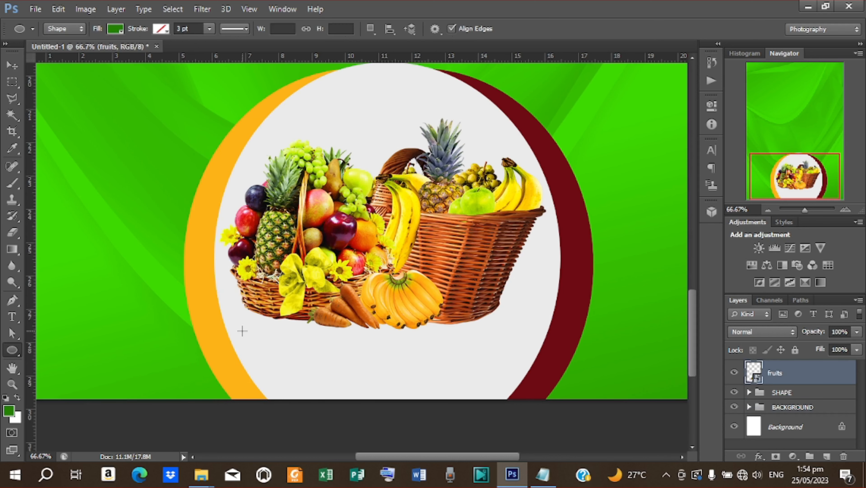
pyautogui.click(789, 394)
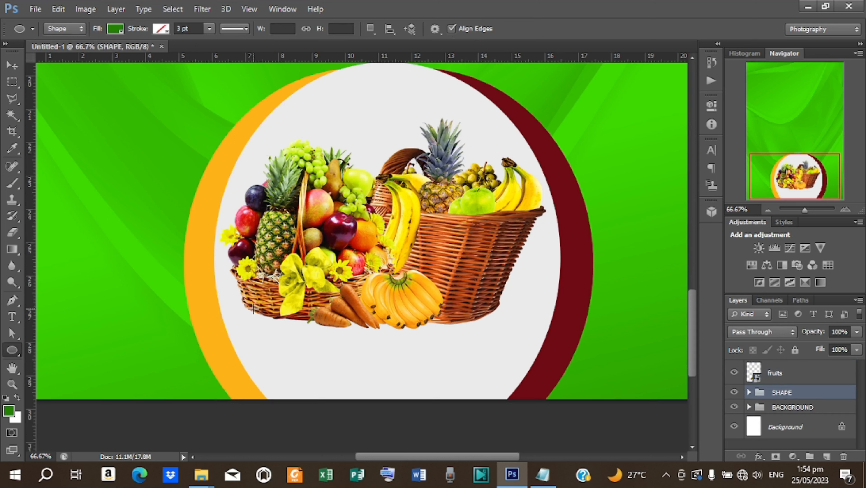
pyautogui.moveTo(251, 305); pyautogui.dragTo(488, 339)
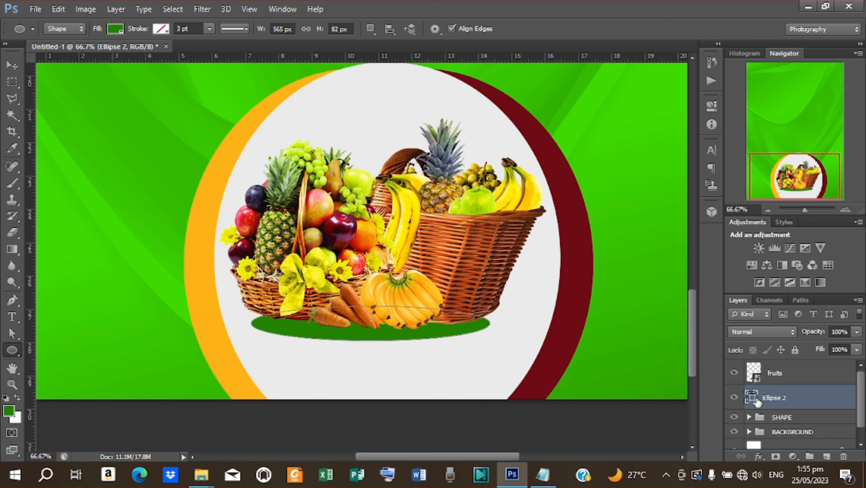
pyautogui.doubleClick(752, 403)
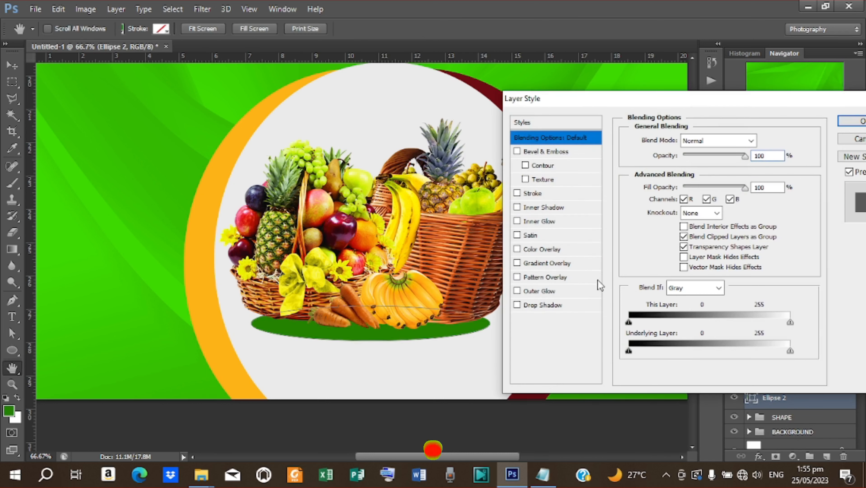
pyautogui.click(546, 249)
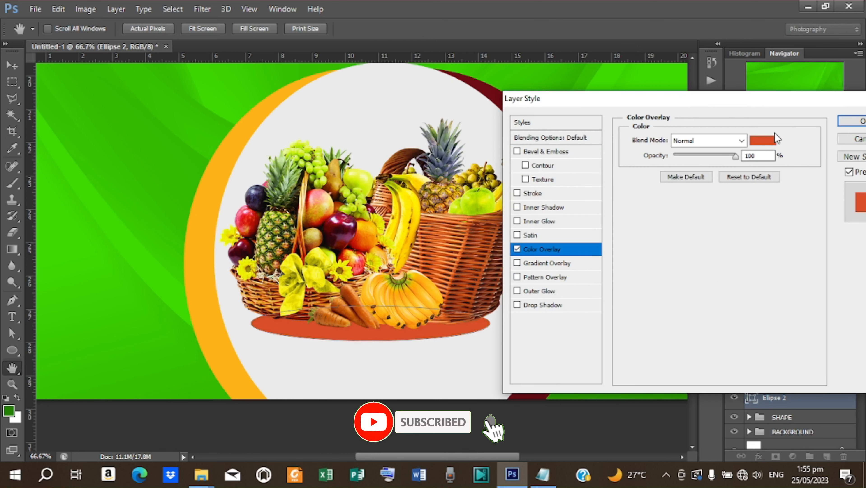
pyautogui.click(766, 140)
pyautogui.moveTo(670, 238); pyautogui.dragTo(696, 271)
pyautogui.click(814, 101)
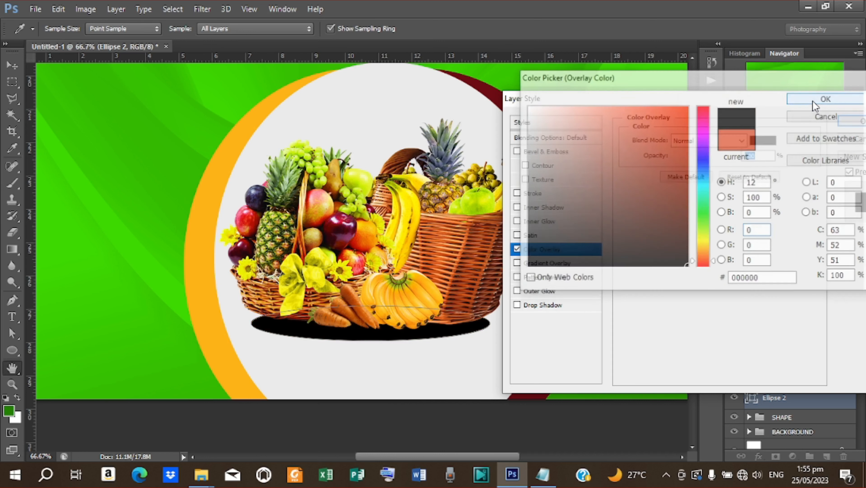
pyautogui.click(850, 120)
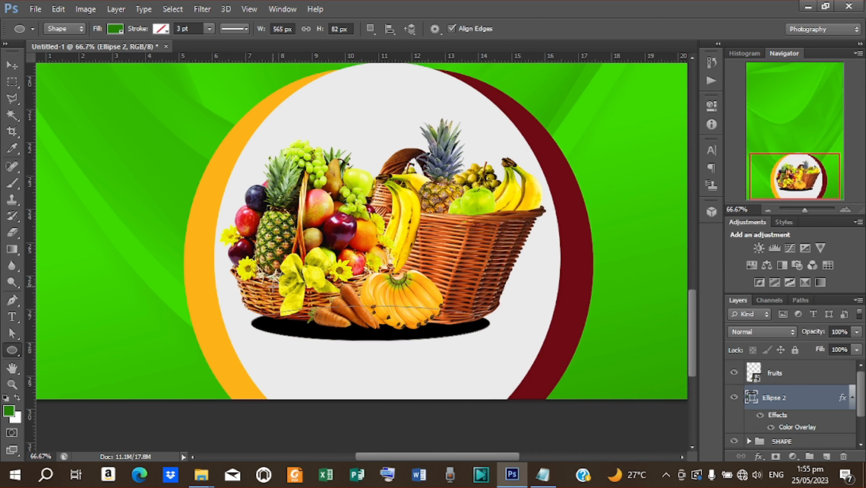
# - Rasterize the ellipse and apply a Gaussian Blur of radius 45.6 pixels
pyautogui.click(12, 65)
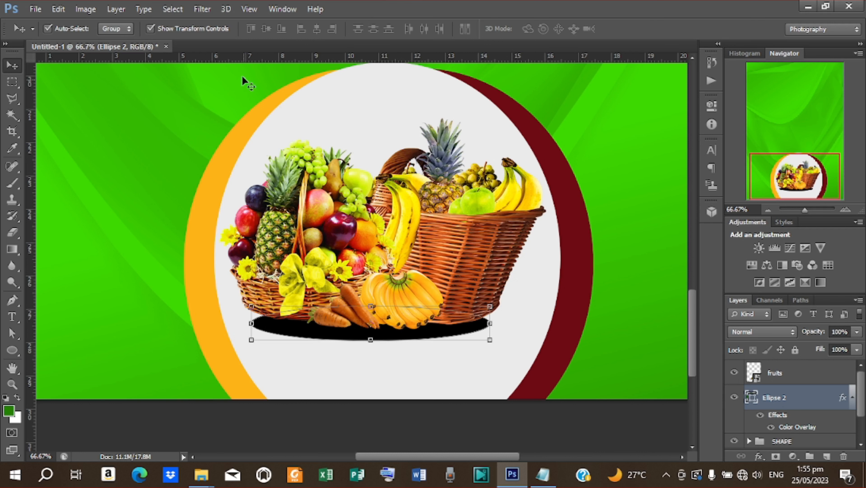
pyautogui.click(202, 9)
pyautogui.moveTo(290, 137)
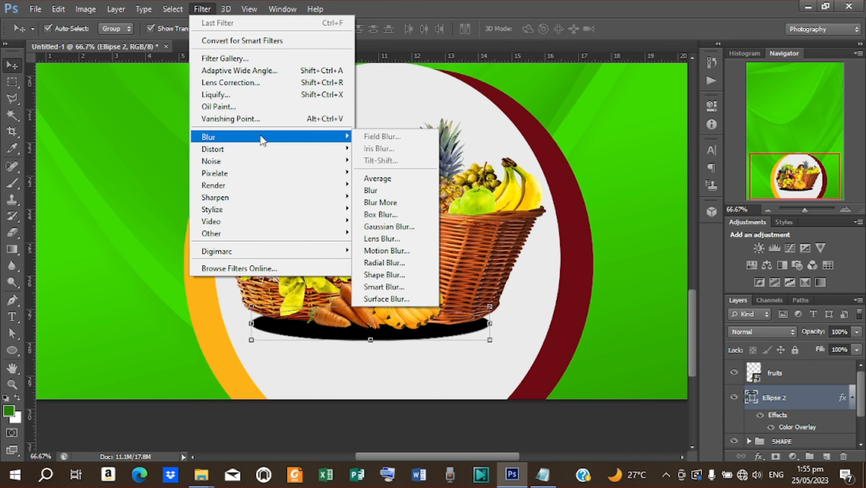
pyautogui.click(384, 226)
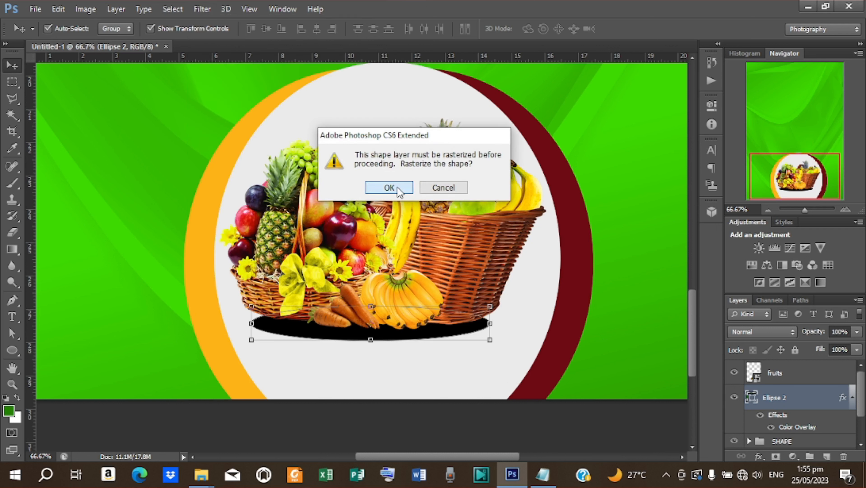
pyautogui.click(398, 187)
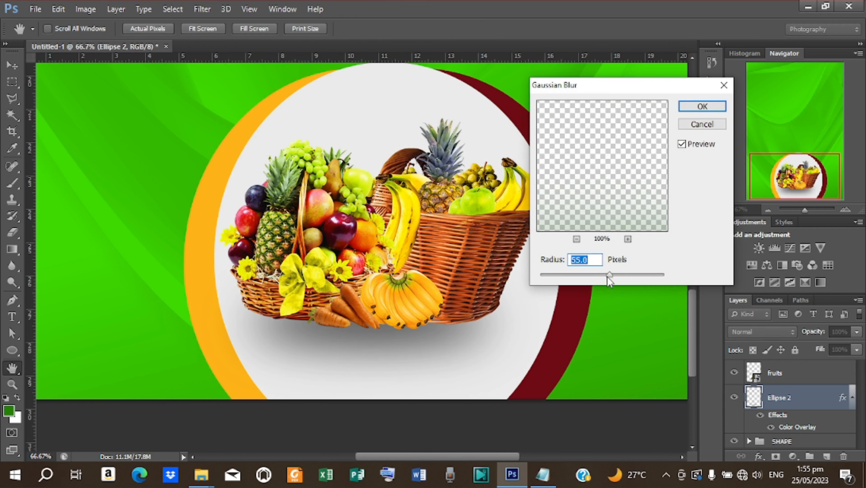
pyautogui.moveTo(611, 276); pyautogui.dragTo(607, 277)
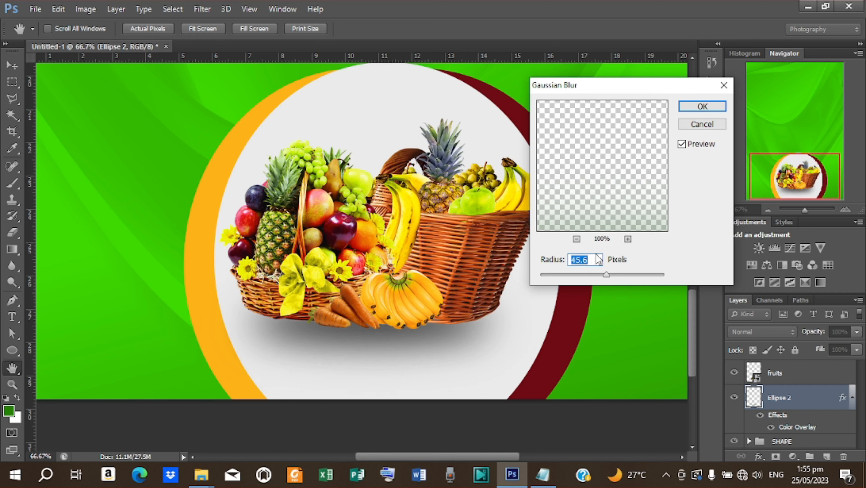
pyautogui.click(689, 109)
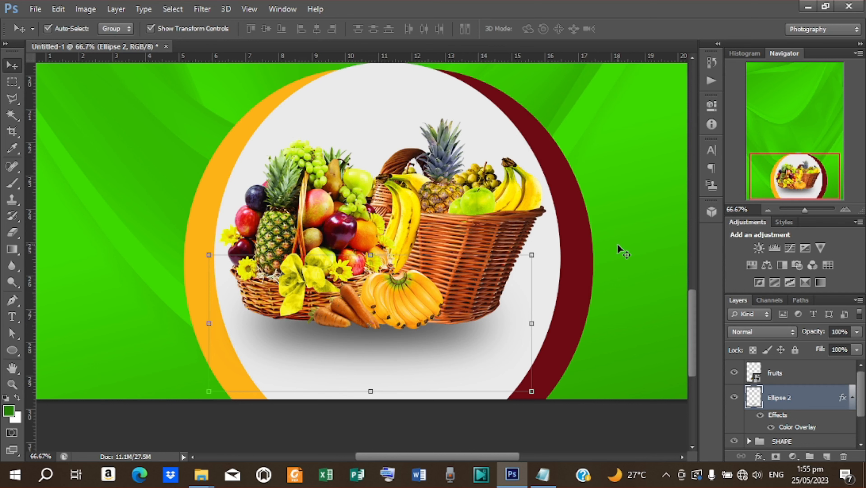
pyautogui.click(618, 245)
# - Start a horizontal text entry near the flyer's top at 36 pt
pyautogui.hotkey('ctrl', '-')
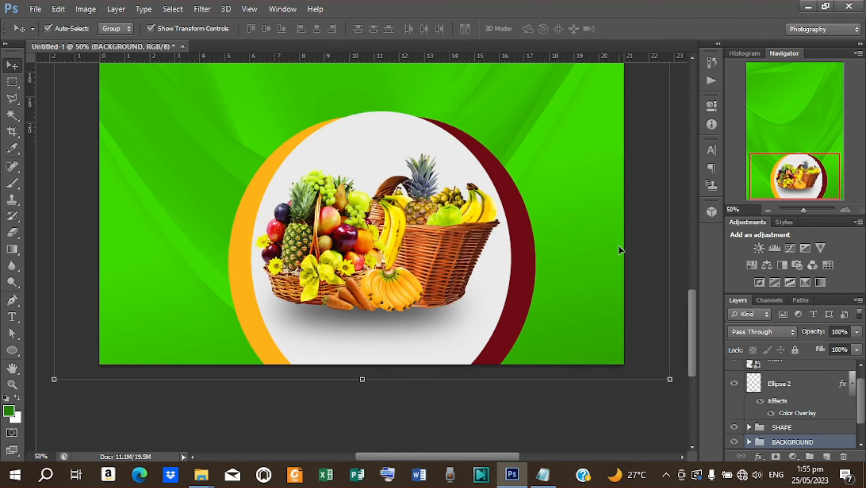
pyautogui.hotkey('ctrl', '+')
pyautogui.hotkey('ctrl', '-')
pyautogui.hotkey('ctrl', '-')
pyautogui.hotkey('ctrl', '-')
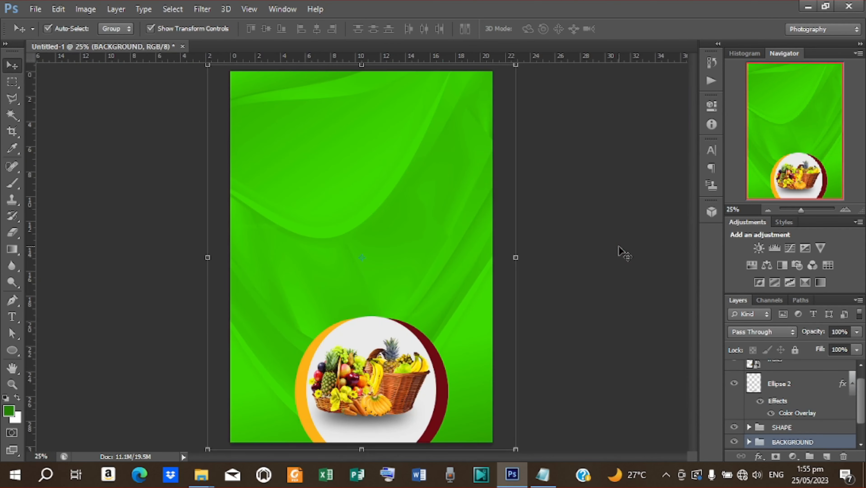
pyautogui.click(174, 181)
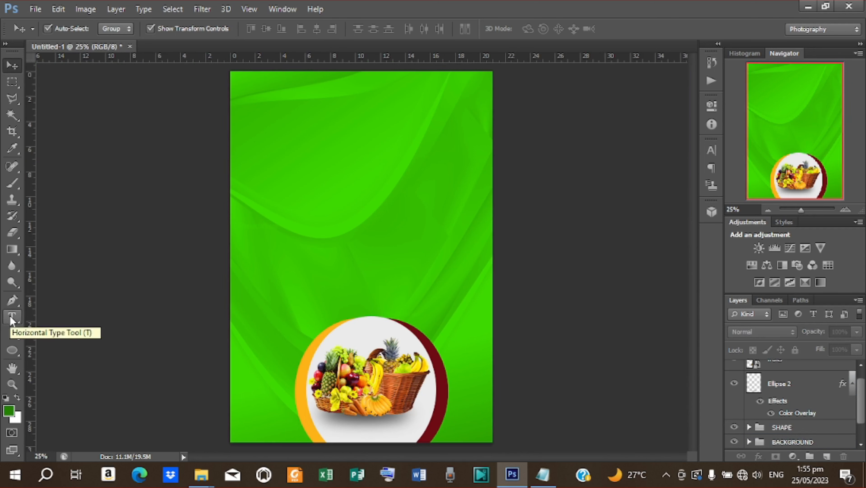
pyautogui.click(12, 319)
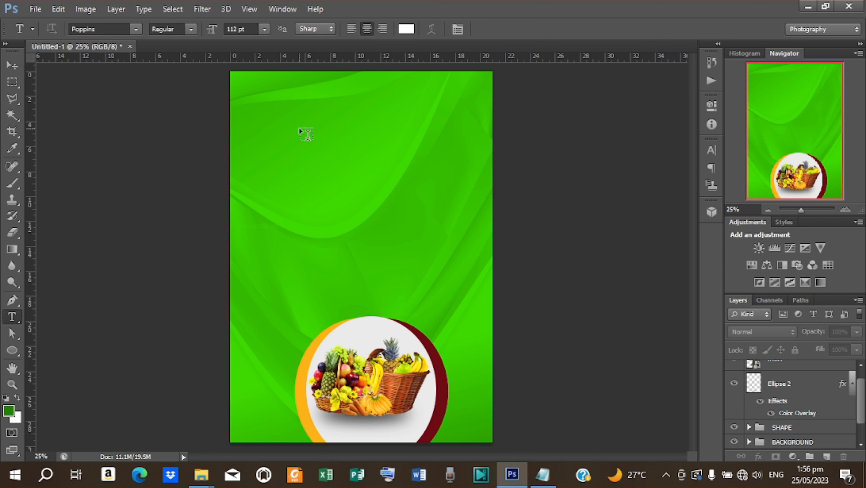
pyautogui.click(300, 130)
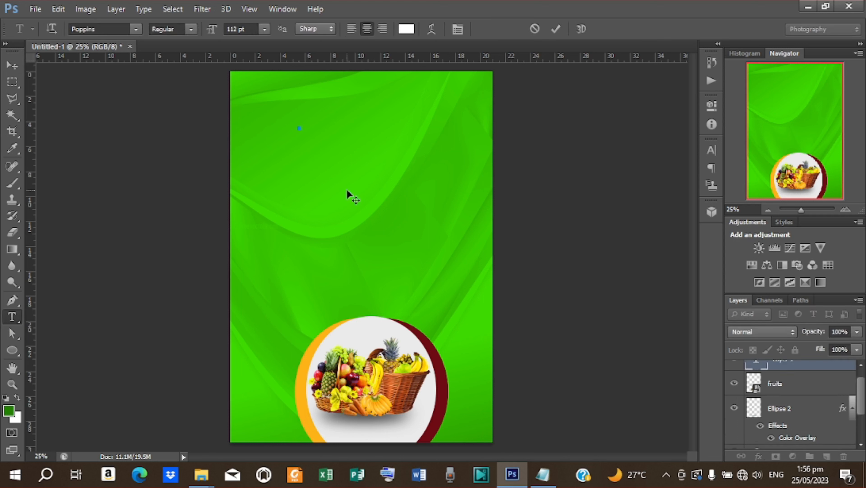
pyautogui.click(265, 29)
pyautogui.click(254, 202)
# - Copy the line 'THE CHURCH OF PENTECOST - GHANA' from the notes
pyautogui.hotkey('ctrl', '+')
pyautogui.hotkey('ctrl', '+')
pyautogui.scroll(5, 188, 302)
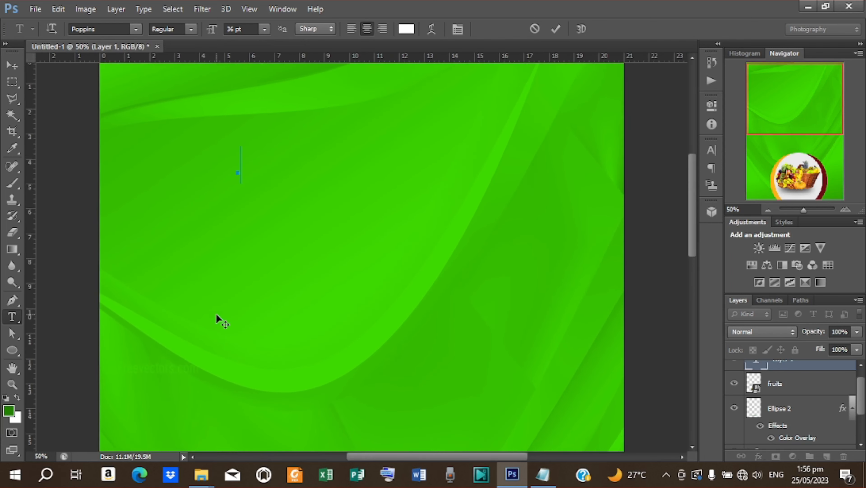
pyautogui.scroll(3, 216, 313)
pyautogui.click(543, 474)
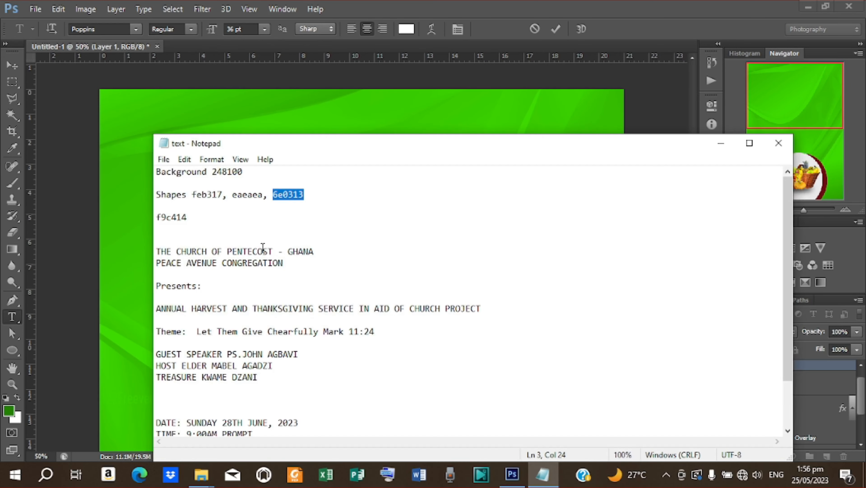
pyautogui.moveTo(314, 255); pyautogui.dragTo(156, 246)
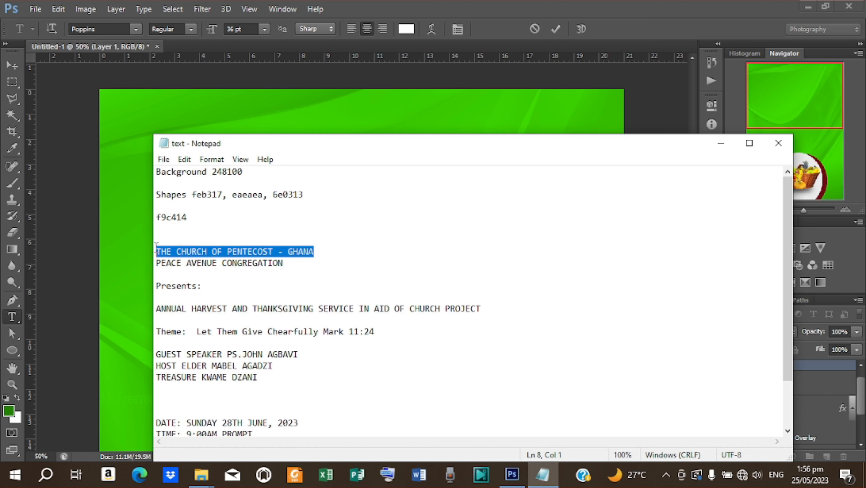
pyautogui.rightClick(227, 252)
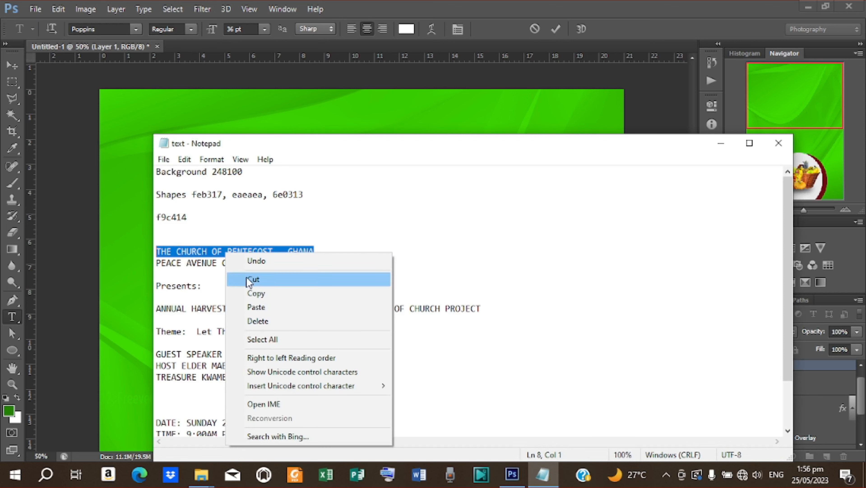
pyautogui.click(255, 293)
pyautogui.click(722, 143)
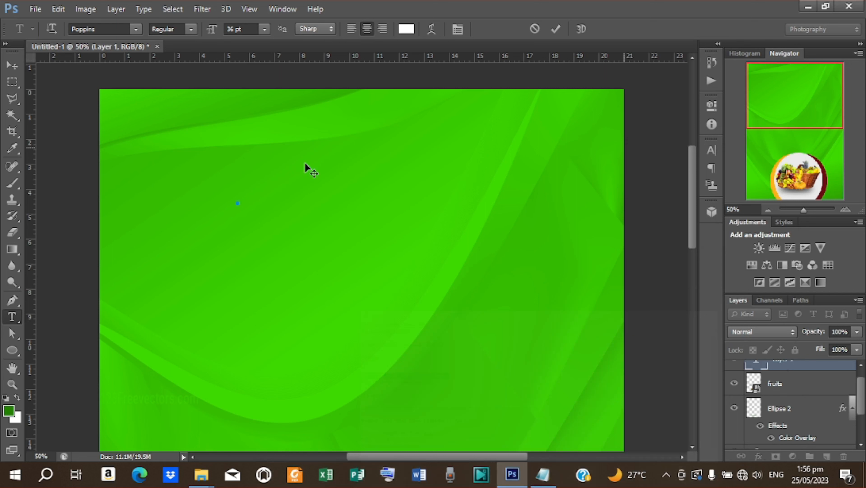
# - Paste the church name as the heading and move it up onto the page
pyautogui.rightClick(257, 194)
pyautogui.click(294, 246)
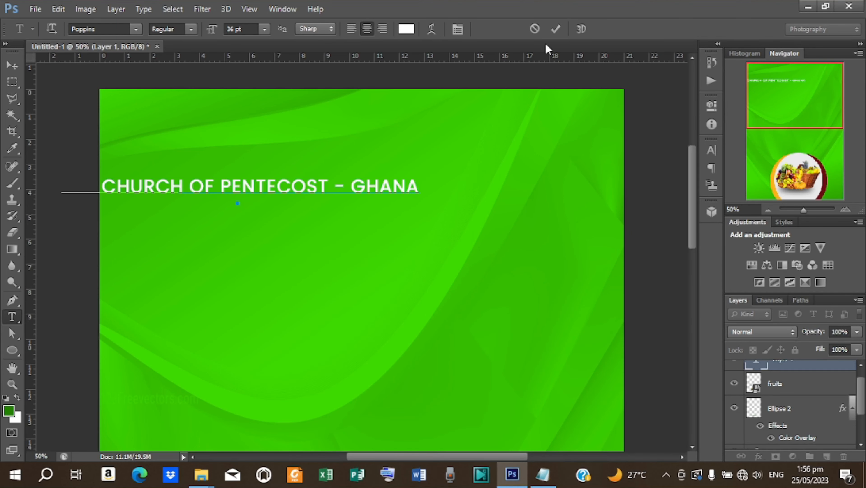
pyautogui.click(556, 29)
pyautogui.press('v')
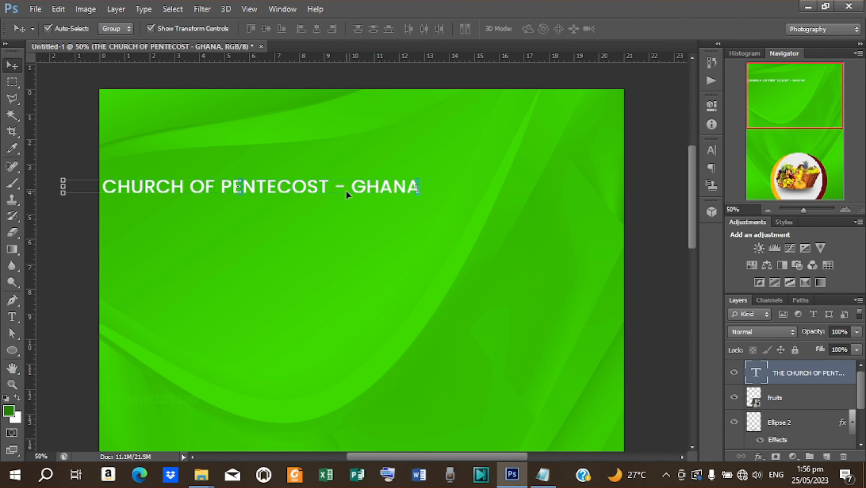
pyautogui.moveTo(300, 188); pyautogui.dragTo(415, 166)
# - Set the heading's line spacing to 24 pt and shrink it to about 64%
pyautogui.click(711, 151)
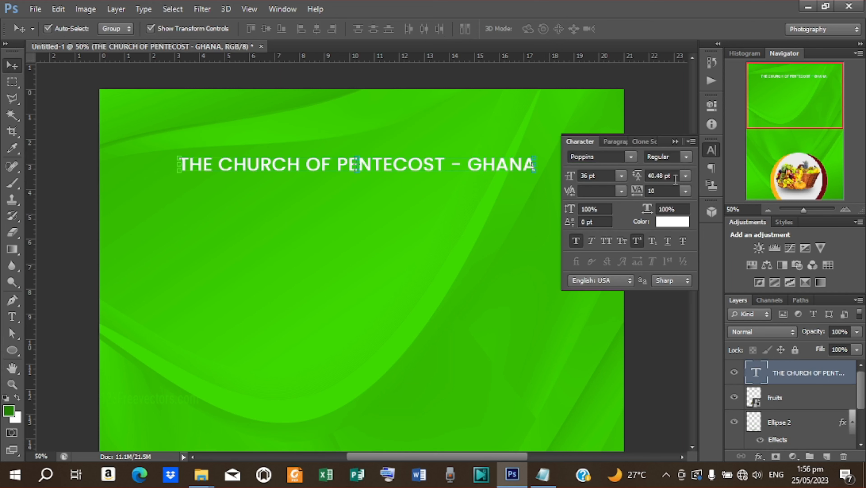
pyautogui.click(685, 176)
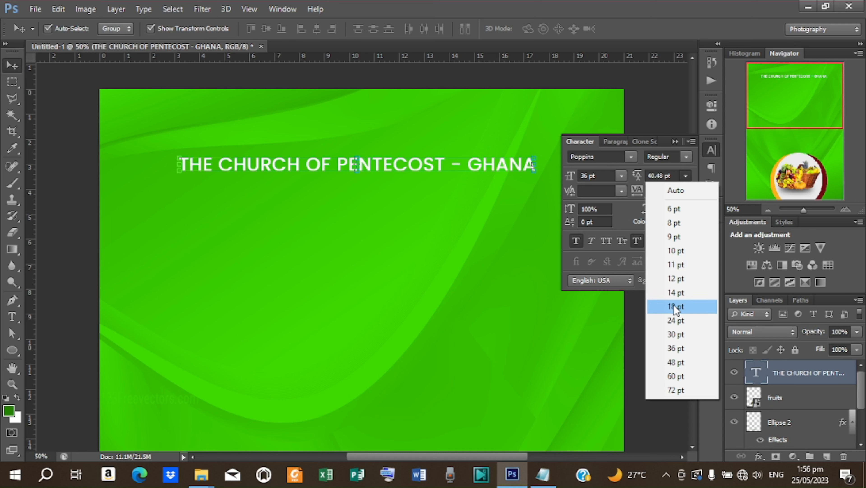
pyautogui.click(671, 320)
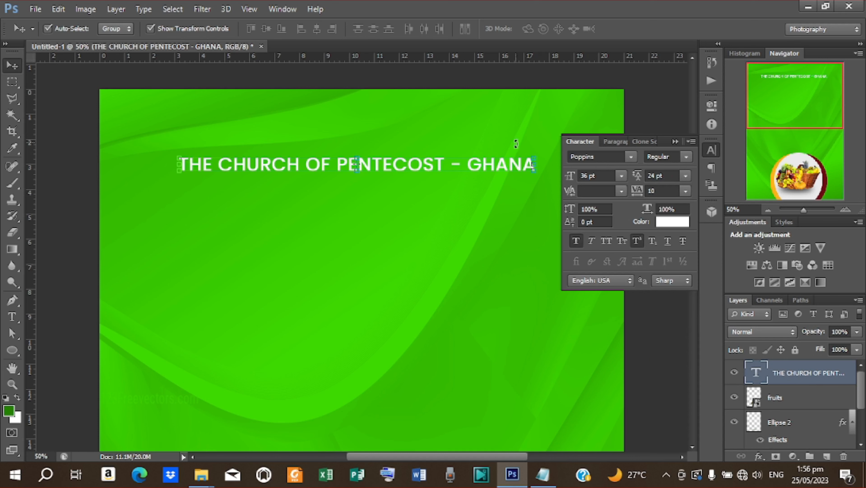
pyautogui.click(534, 165)
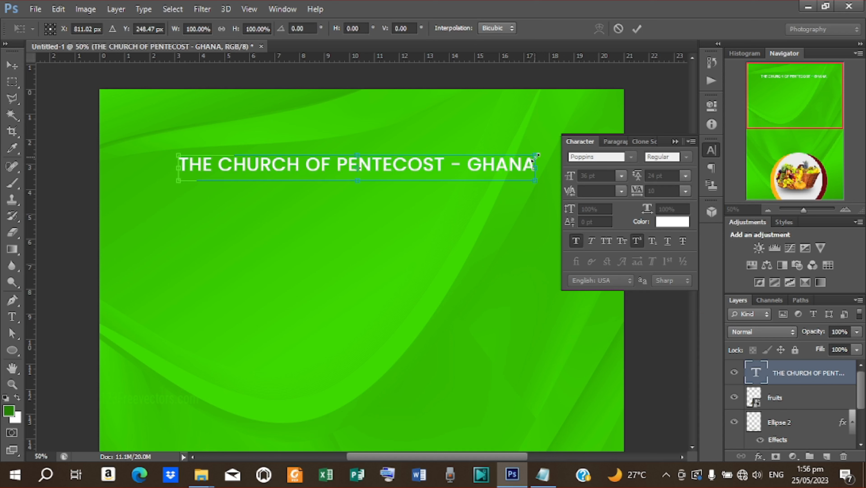
pyautogui.moveTo(534, 160); pyautogui.dragTo(470, 166)
pyautogui.click(637, 28)
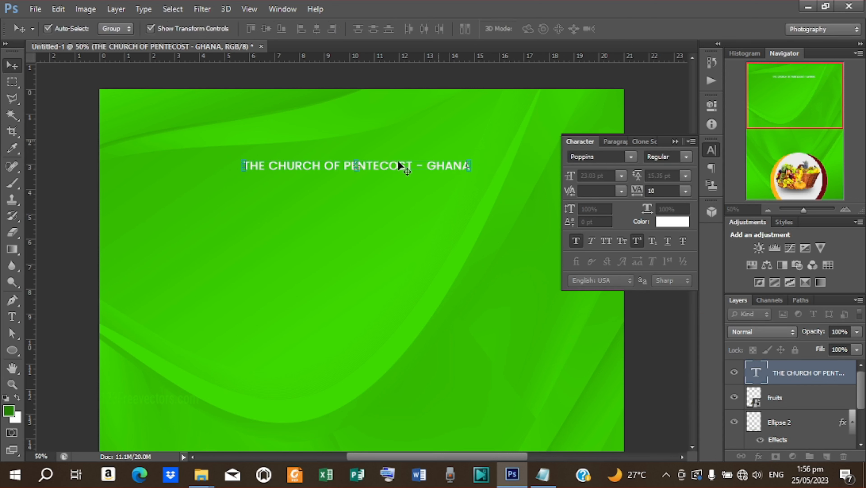
pyautogui.moveTo(387, 170); pyautogui.dragTo(394, 171)
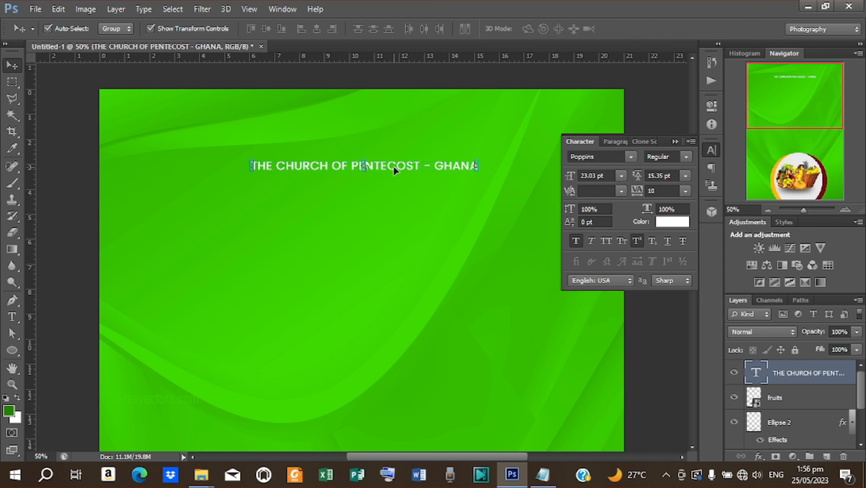
# - Centre the heading horizontally on the canvas and stretch it vertically to 103%
pyautogui.hotkey('ctrl', 'a')
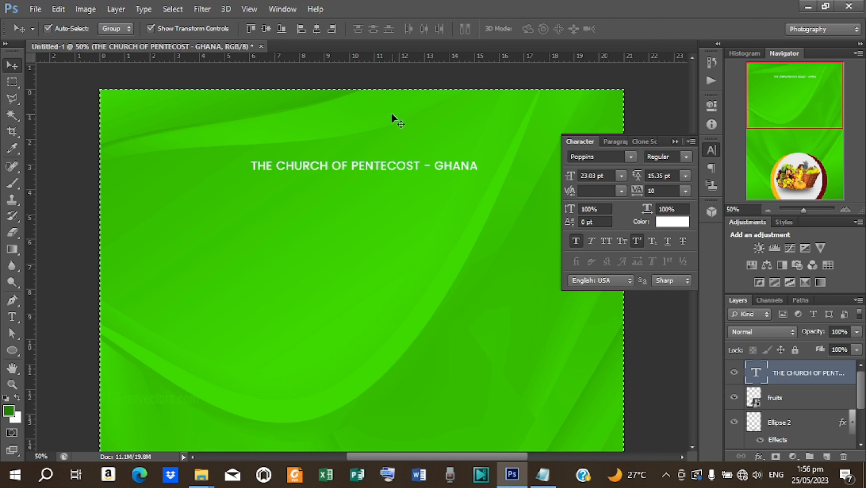
pyautogui.click(317, 31)
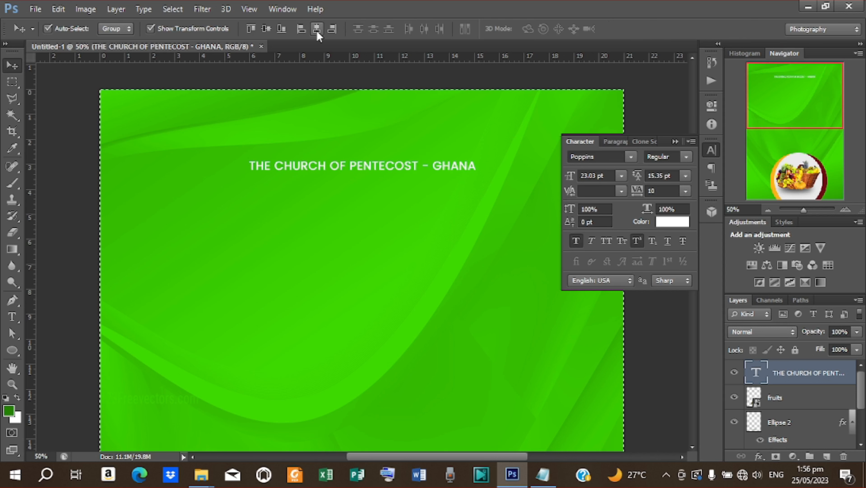
pyautogui.hotkey('ctrl', 'd')
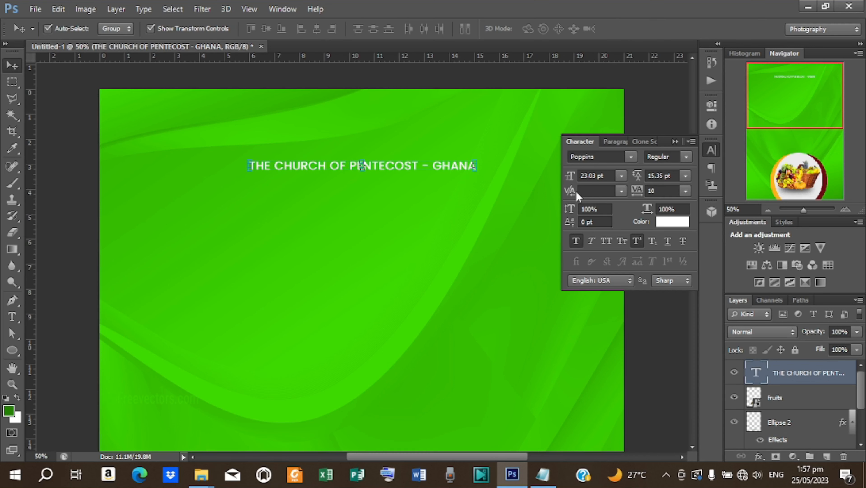
pyautogui.moveTo(568, 210); pyautogui.dragTo(570, 210)
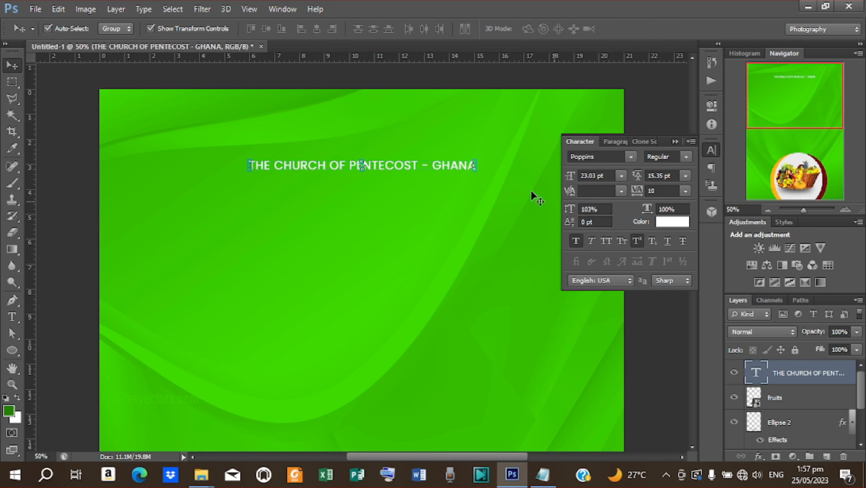
pyautogui.hotkey('ctrl', '-')
pyautogui.hotkey('ctrl', '-')
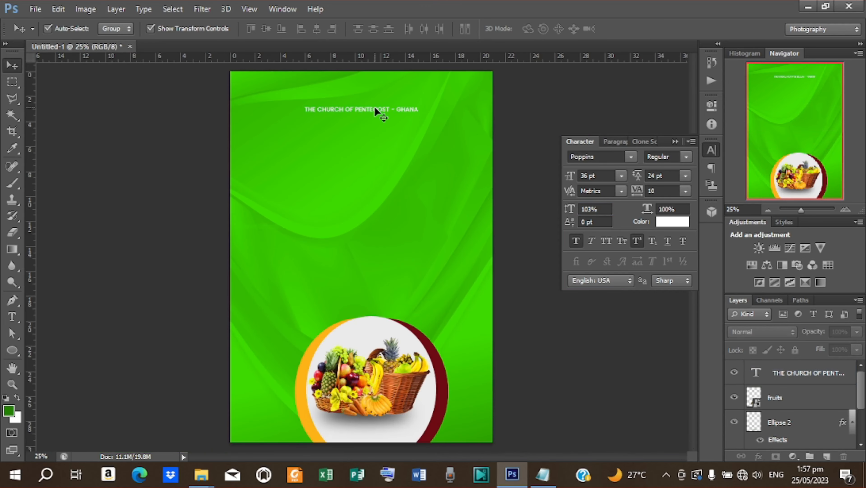
# - Make the heading Poppins SemiBold, then enlarge it and stretch it taller
pyautogui.click(373, 108)
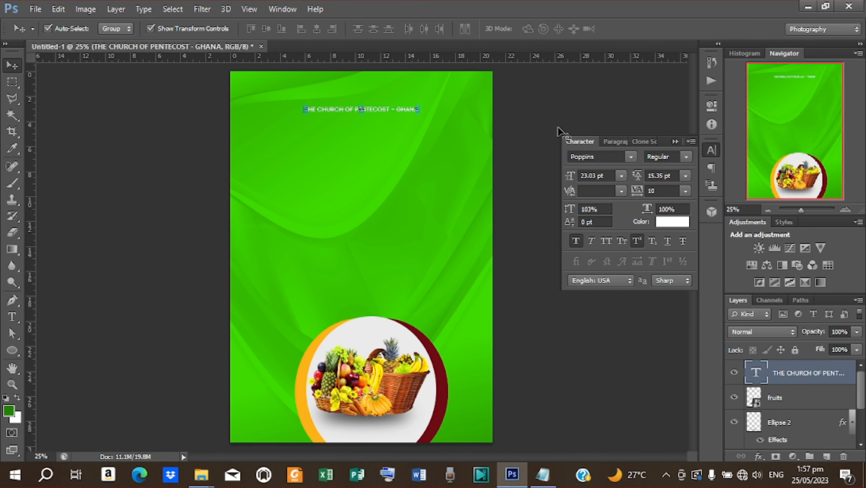
pyautogui.click(680, 158)
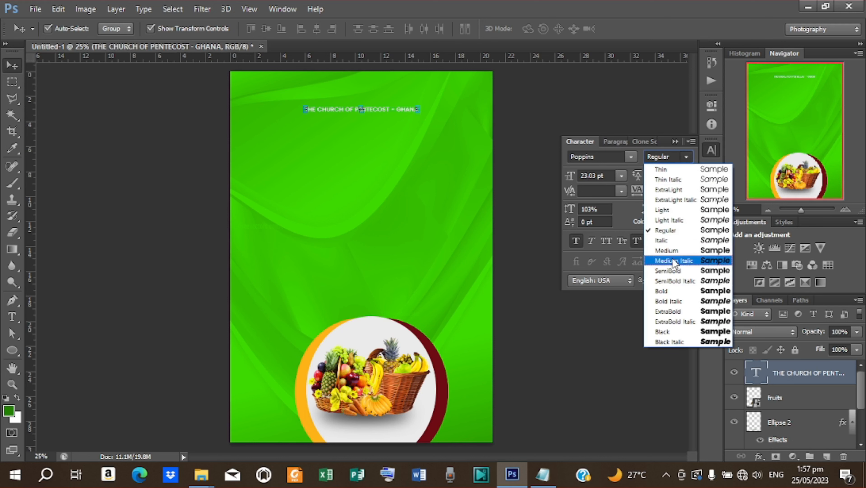
pyautogui.click(674, 269)
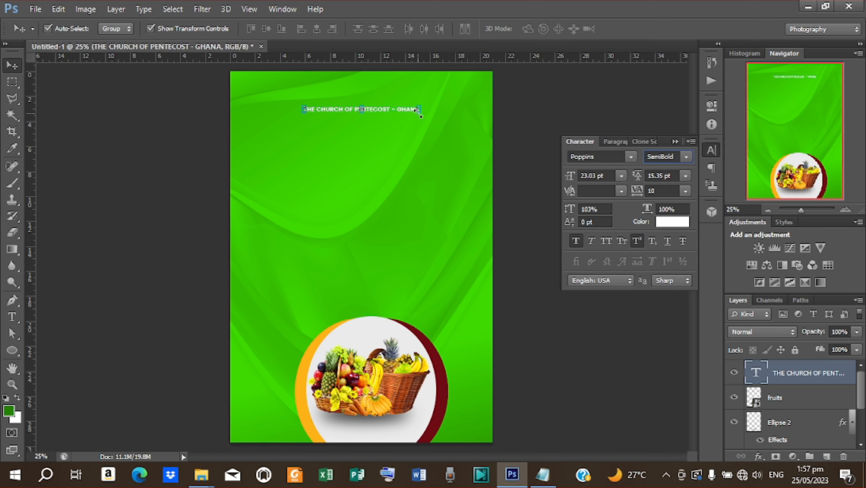
pyautogui.hotkey('ctrl', 't')
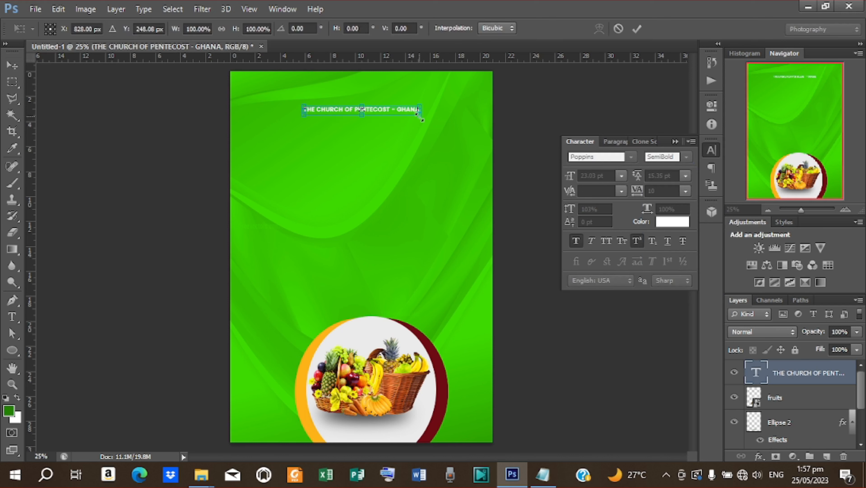
pyautogui.moveTo(423, 119); pyautogui.dragTo(427, 117)
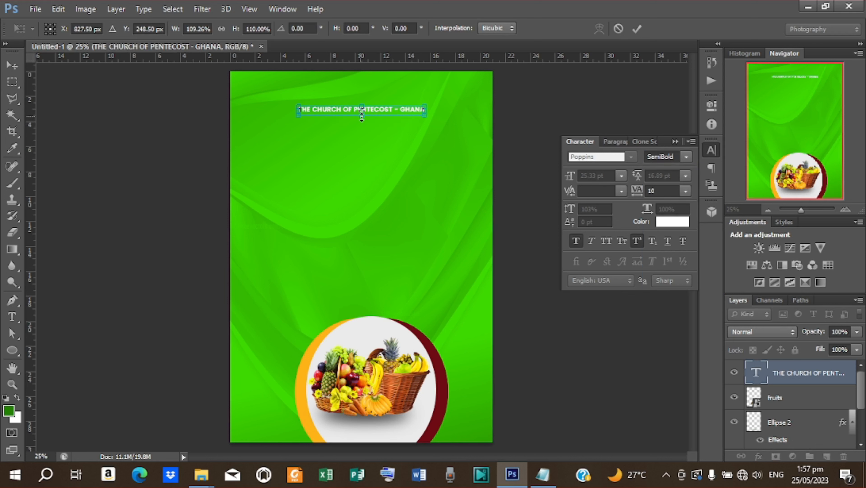
pyautogui.moveTo(362, 116); pyautogui.dragTo(362, 118)
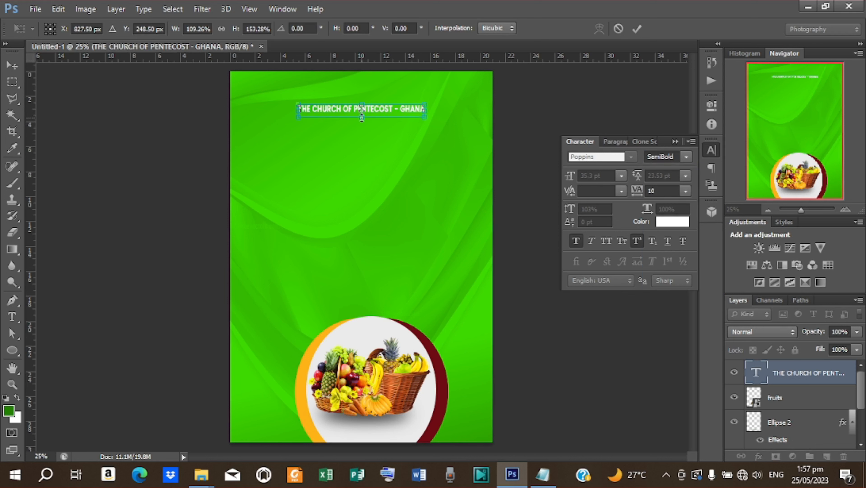
pyautogui.click(636, 29)
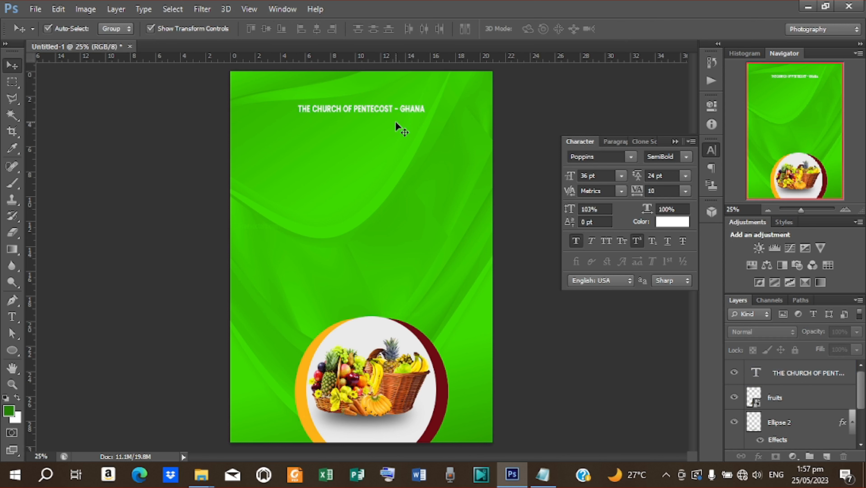
# - Re-centre the resized heading horizontally on the page
pyautogui.hotkey('ctrl', 'a')
pyautogui.click(800, 373)
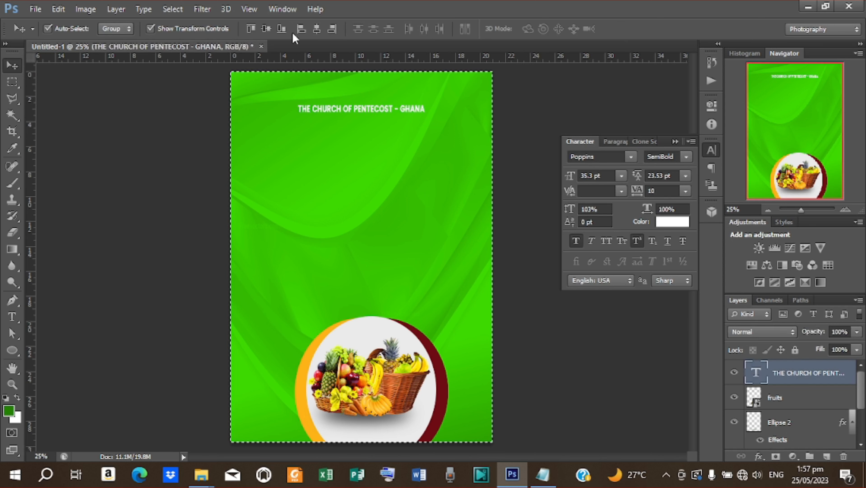
pyautogui.click(318, 28)
pyautogui.hotkey('ctrl', 'd')
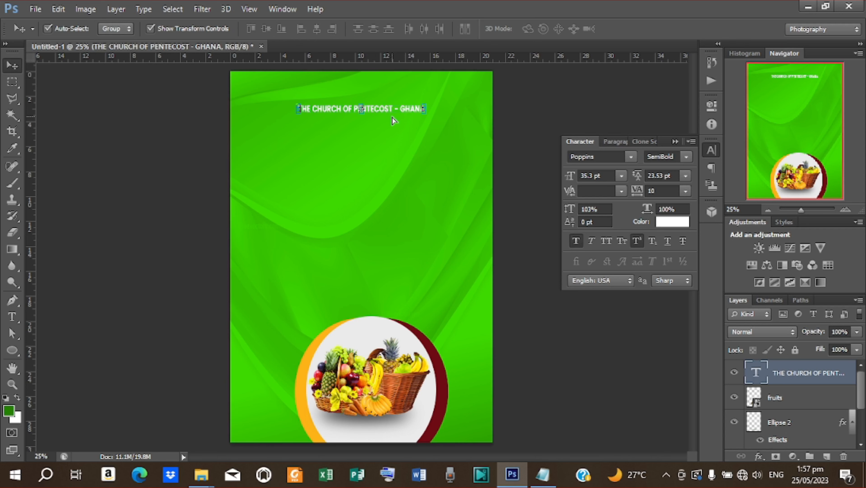
pyautogui.scroll(3, 394, 193)
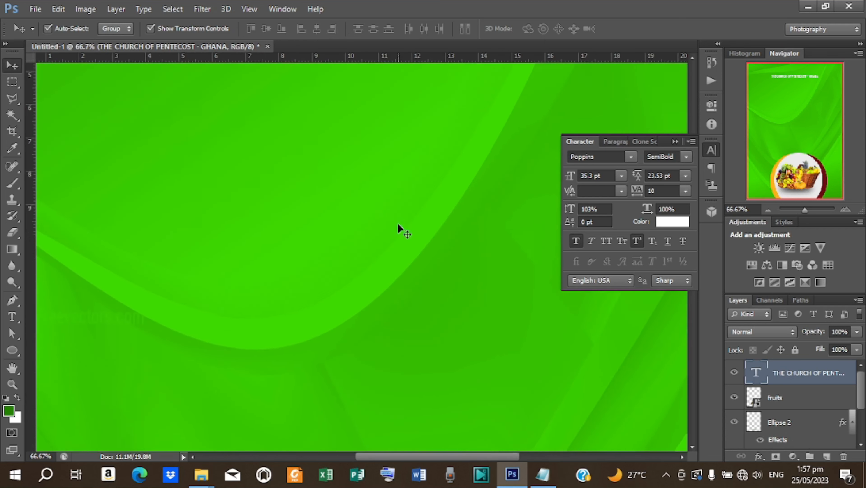
pyautogui.scroll(5, 399, 228)
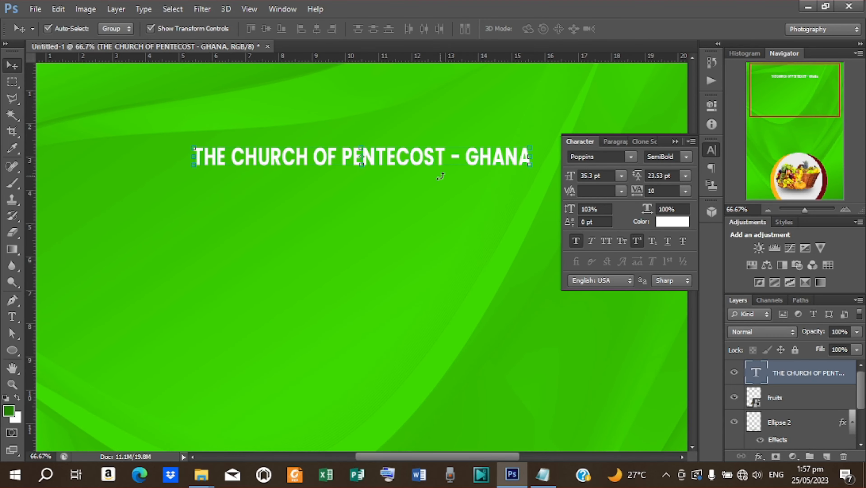
# - Add a drop shadow to the heading with a new contour, 3 px distance and 7 px size
pyautogui.rightClick(815, 375)
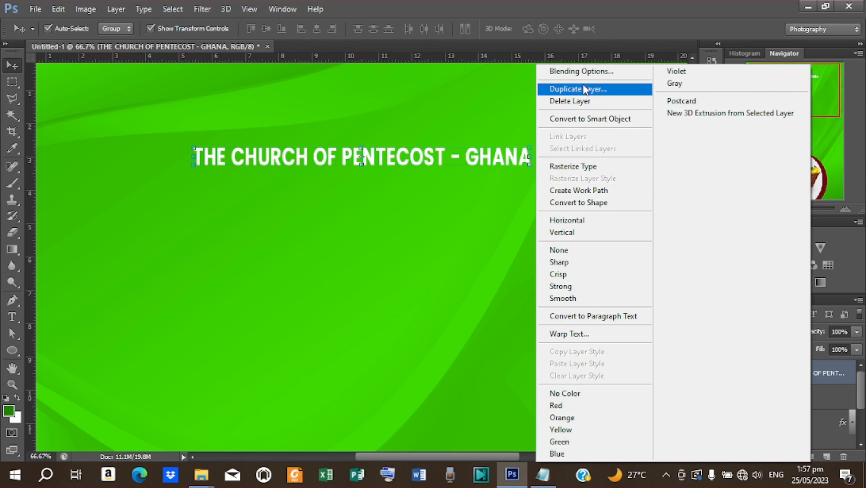
pyautogui.click(582, 72)
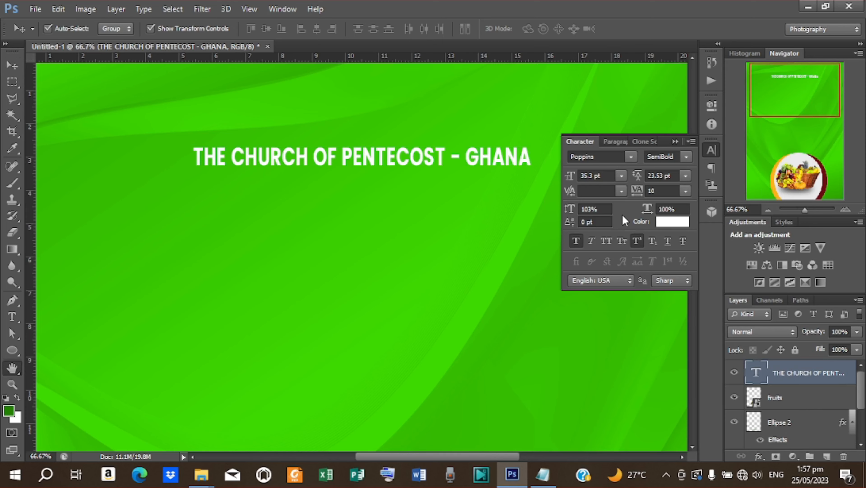
pyautogui.click(543, 306)
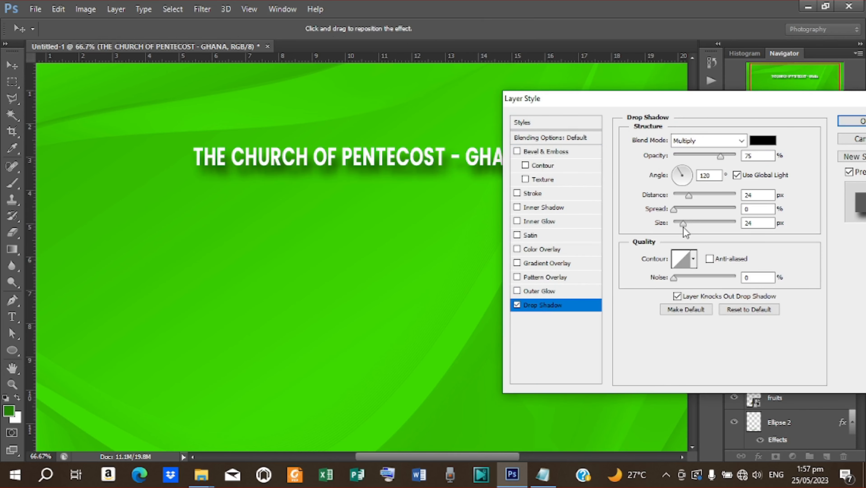
pyautogui.click(693, 263)
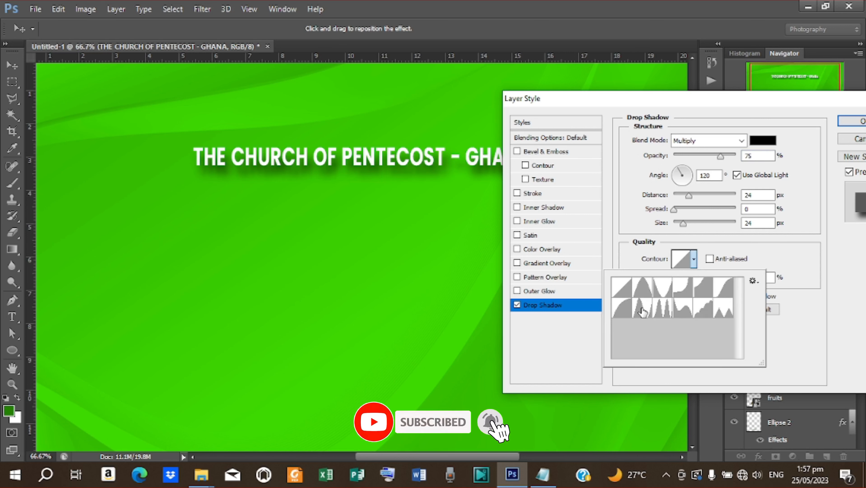
pyautogui.click(642, 307)
pyautogui.click(690, 201)
pyautogui.moveTo(690, 196); pyautogui.dragTo(679, 226)
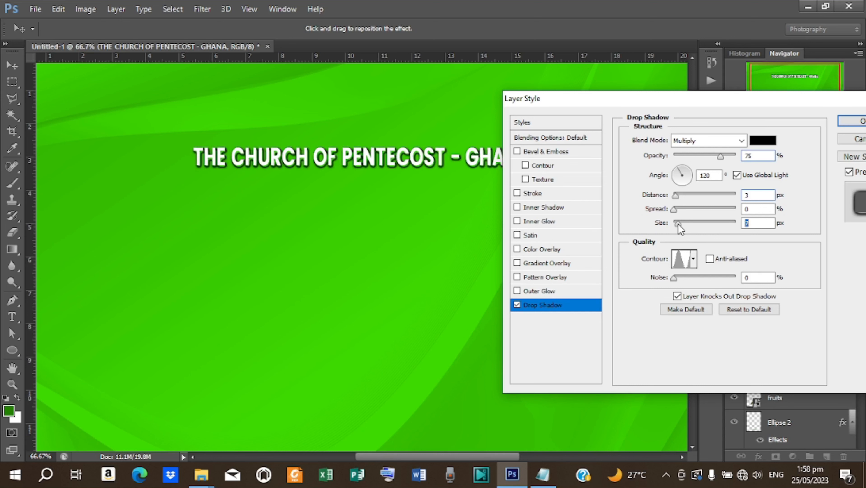
pyautogui.click(860, 123)
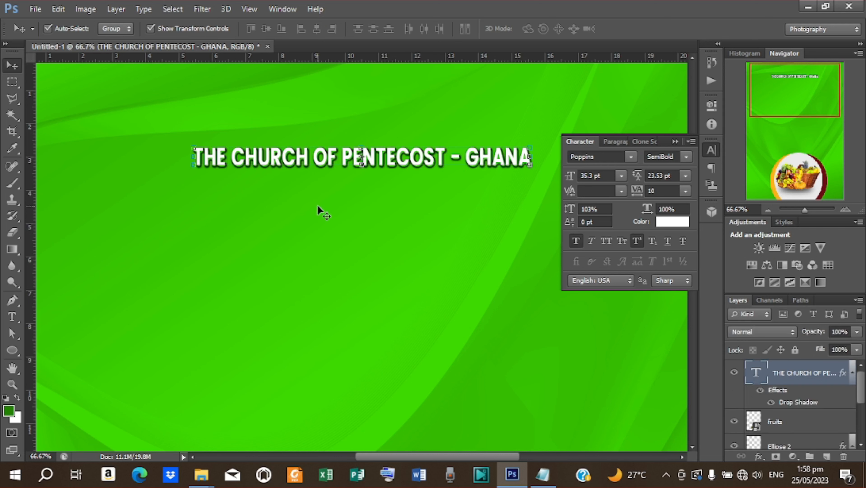
# - Duplicate the heading layer just below it and replace its text with PEACE AVENUE CONGREGATION
pyautogui.hotkey('ctrl', 'j')
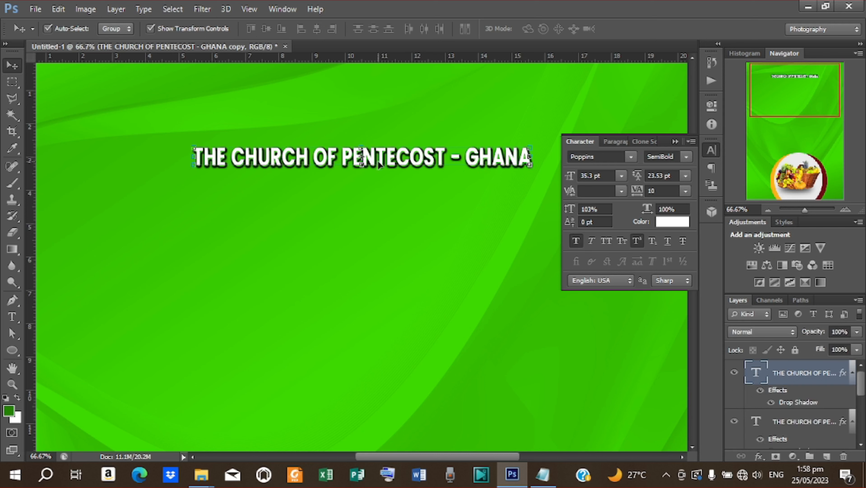
pyautogui.moveTo(382, 161); pyautogui.dragTo(383, 183)
pyautogui.press('t')
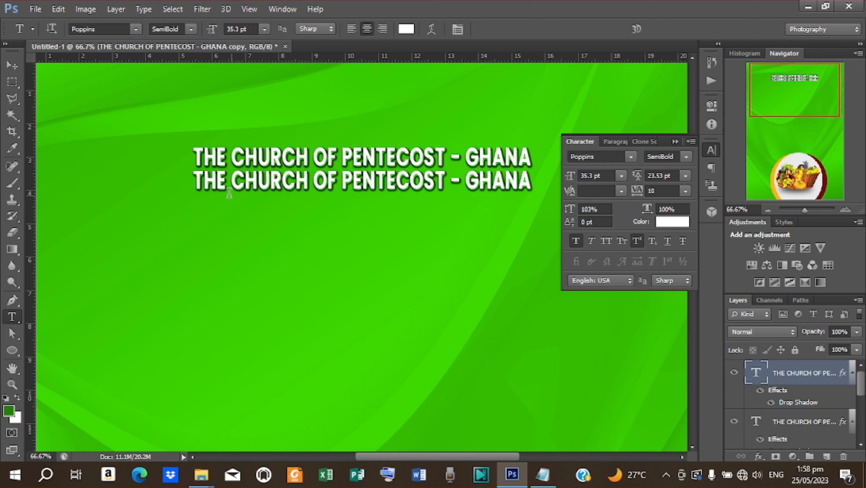
pyautogui.moveTo(199, 187); pyautogui.dragTo(532, 207)
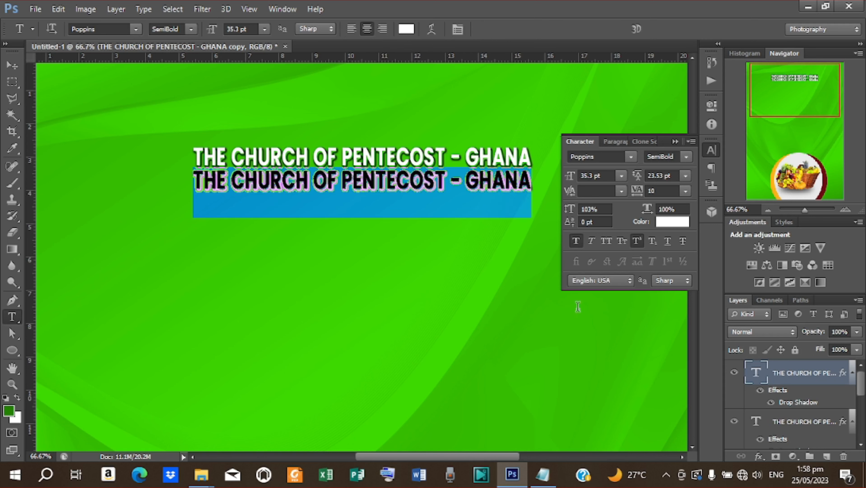
pyautogui.click(536, 482)
pyautogui.moveTo(283, 263); pyautogui.dragTo(158, 263)
pyautogui.hotkey('ctrl', 'c')
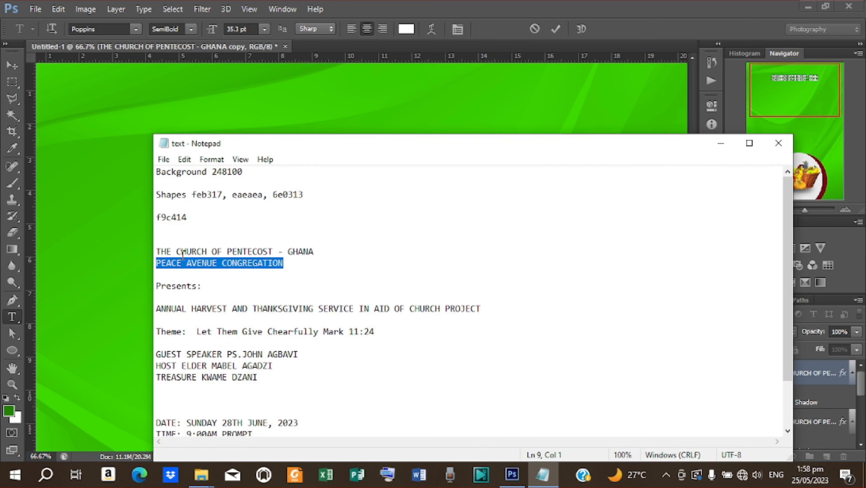
pyautogui.click(721, 143)
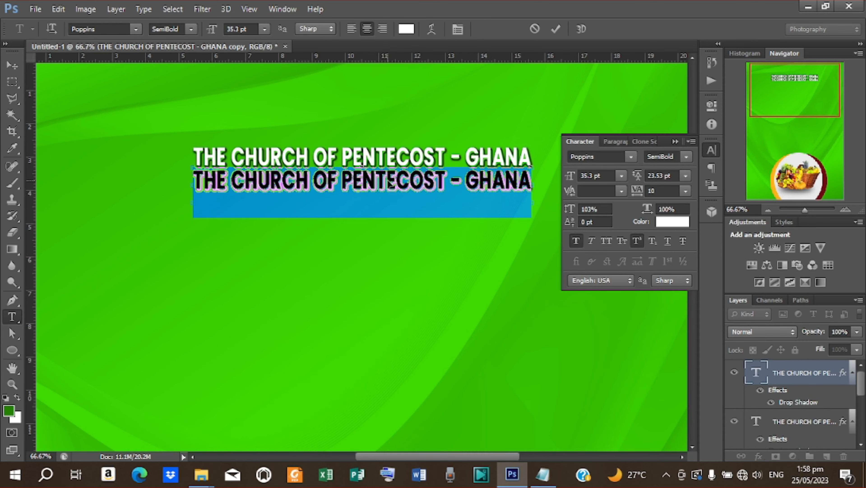
pyautogui.hotkey('ctrl', 'v')
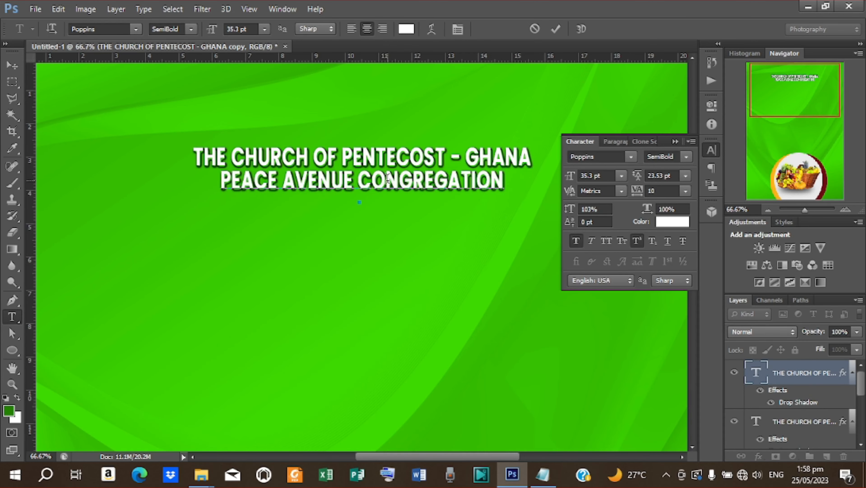
pyautogui.click(557, 30)
# - Colour the congregation line pink (#ffaaaa) and zoom out to view the whole flyer
pyautogui.press('v')
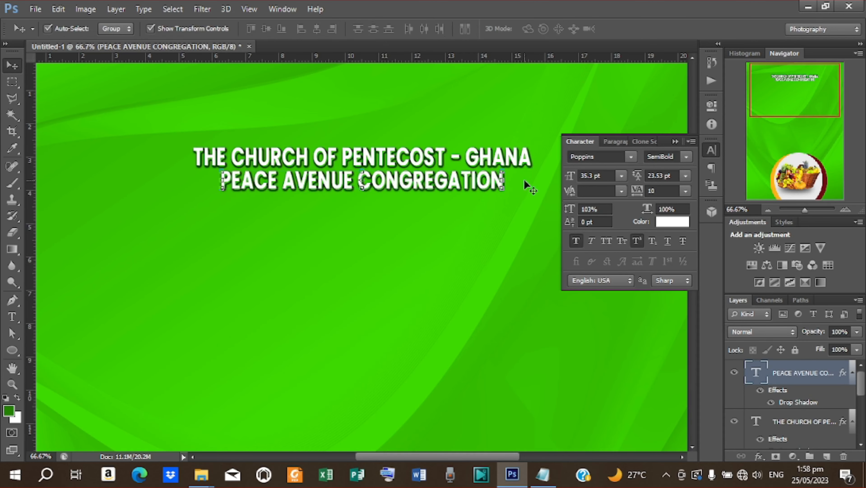
pyautogui.click(687, 223)
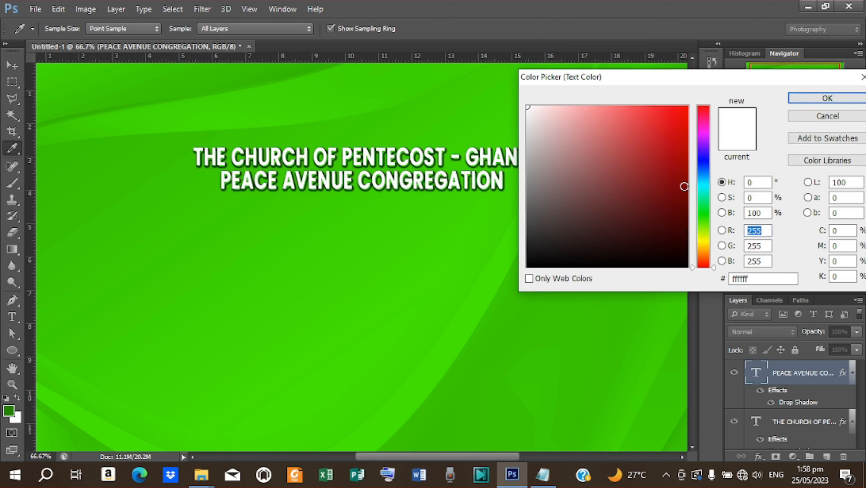
pyautogui.click(684, 186)
pyautogui.moveTo(684, 186)
pyautogui.mouseDown()
pyautogui.moveTo(676, 106)
pyautogui.moveTo(580, 106)
pyautogui.mouseUp()
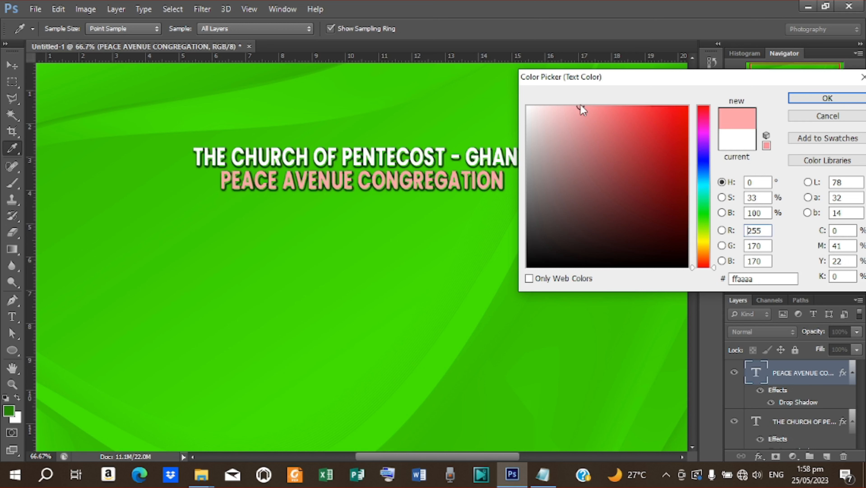
pyautogui.click(812, 99)
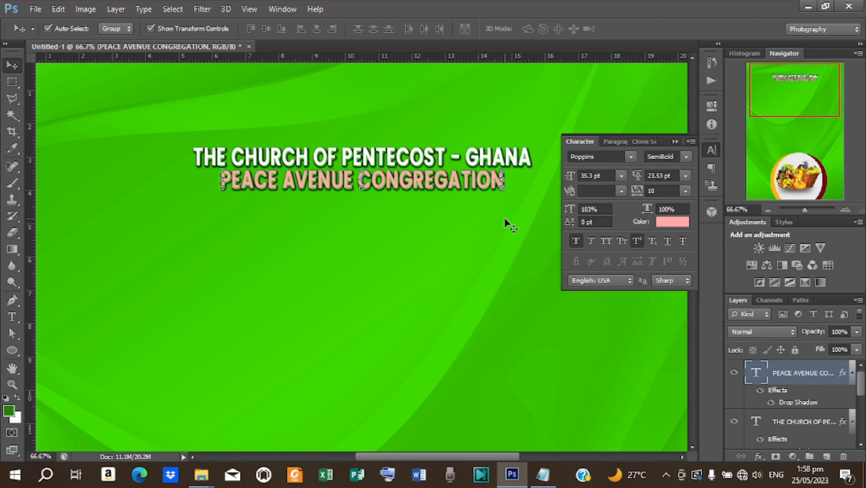
pyautogui.hotkey('ctrl', '-')
pyautogui.hotkey('ctrl', '-')
pyautogui.hotkey('ctrl', '-')
pyautogui.click(544, 154)
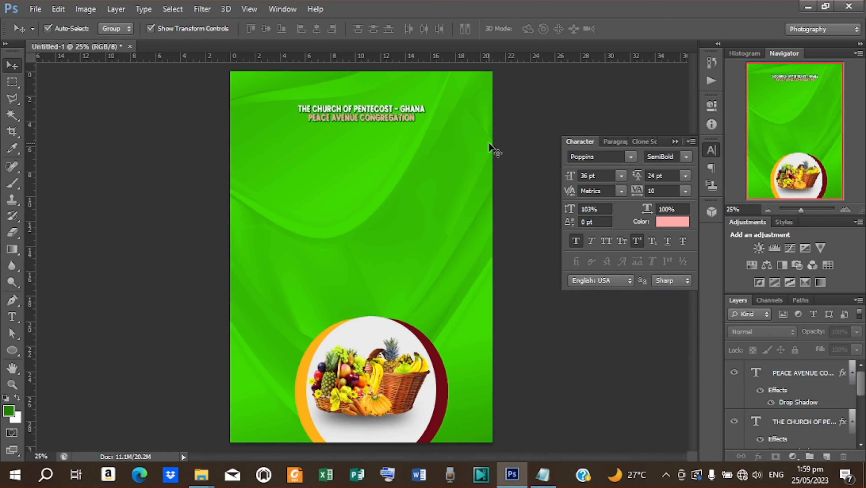
# - Place the church logo image file onto the flyer
pyautogui.click(35, 8)
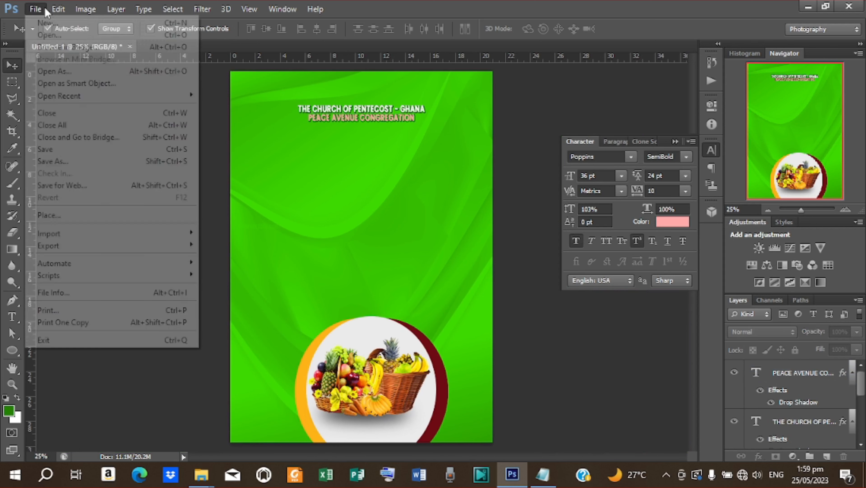
pyautogui.click(60, 215)
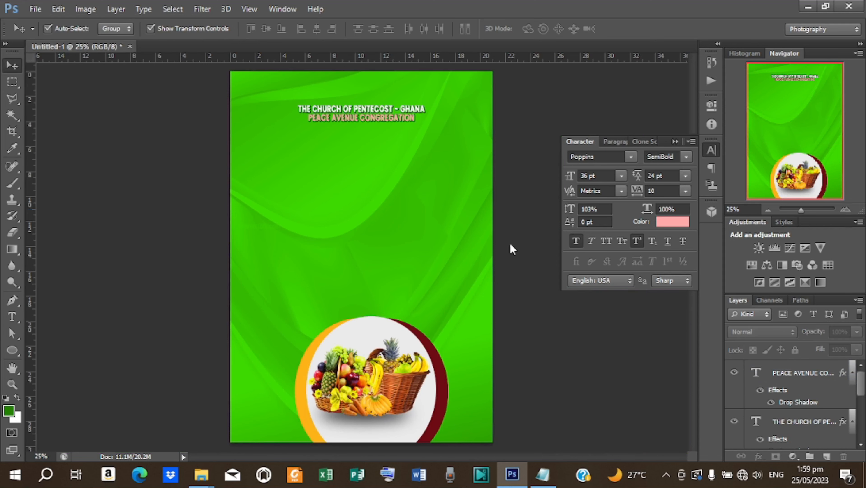
pyautogui.click(660, 216)
pyautogui.click(852, 396)
pyautogui.click(644, 29)
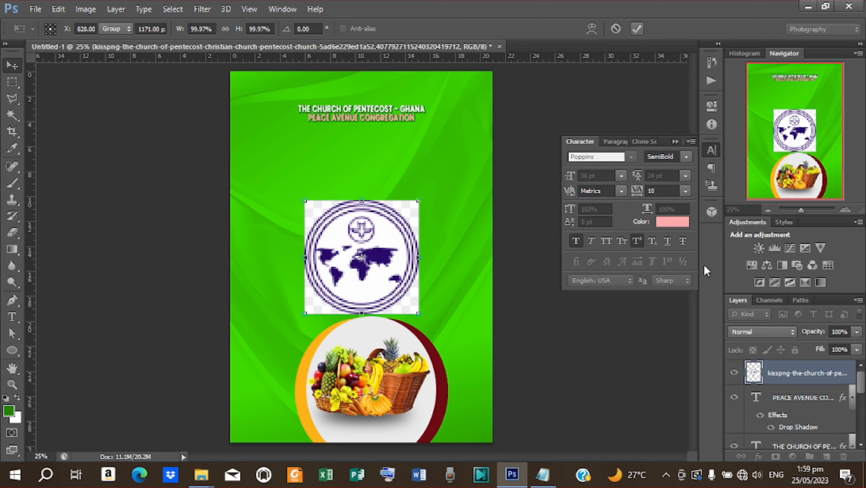
# - Rasterize the logo layer and delete its four square corners with the Magic Wand
pyautogui.rightClick(787, 373)
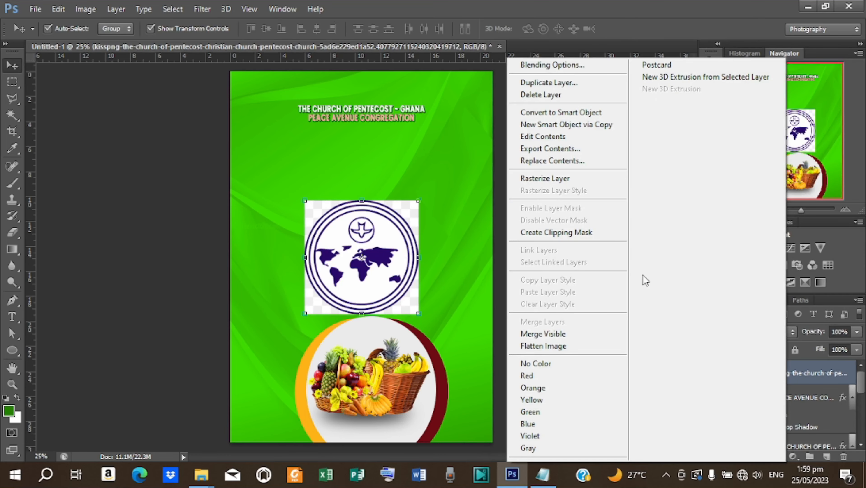
pyautogui.click(561, 177)
pyautogui.click(12, 115)
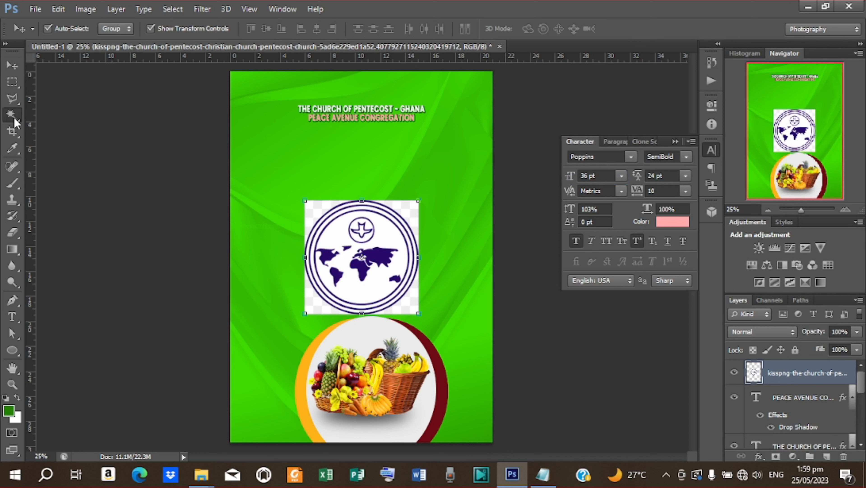
pyautogui.click(316, 209)
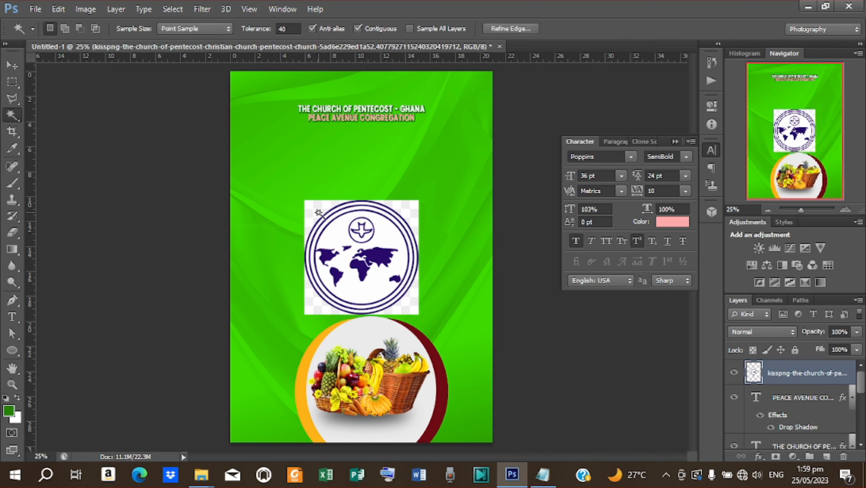
pyautogui.press('Delete')
pyautogui.click(411, 221)
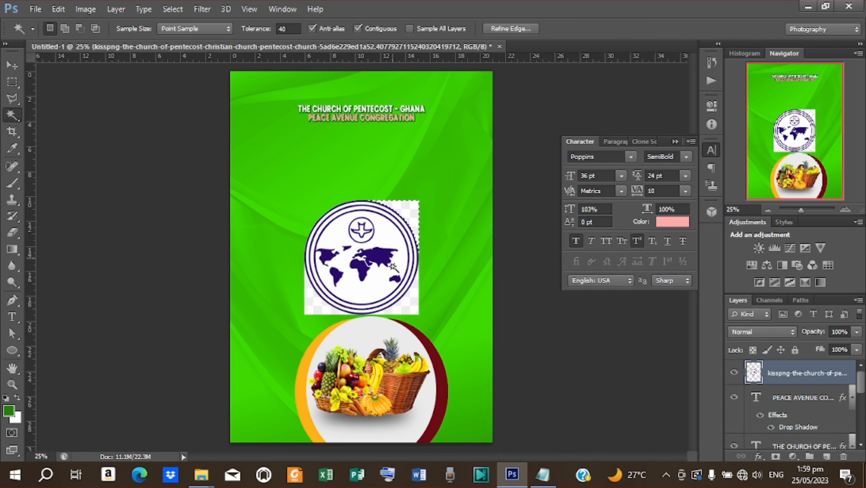
pyautogui.press('Delete')
pyautogui.click(411, 305)
pyautogui.press('Delete')
pyautogui.click(332, 312)
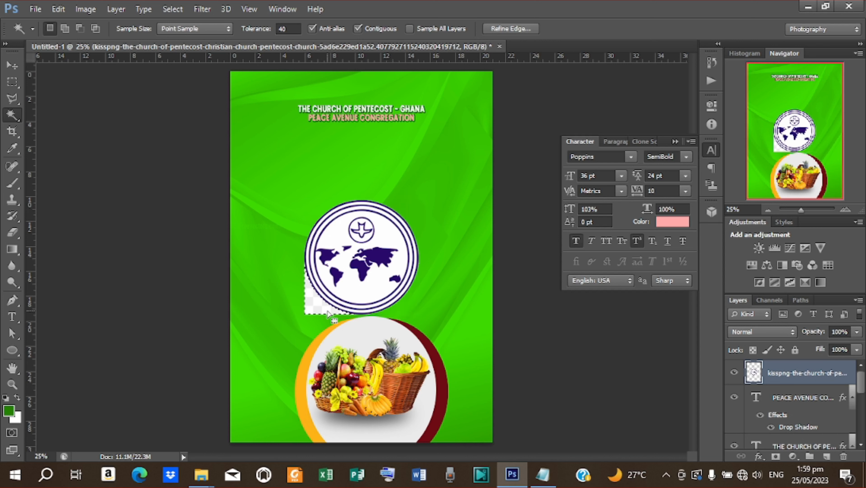
pyautogui.press('Delete')
pyautogui.hotkey('ctrl', 'd')
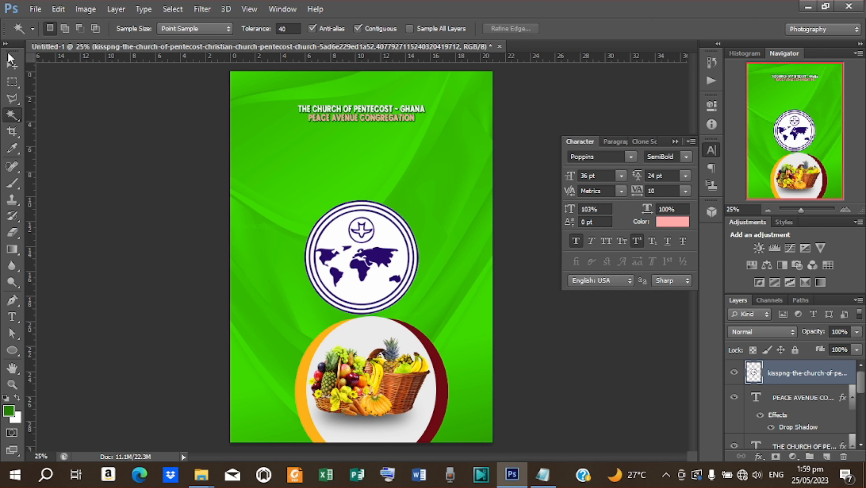
# - Shrink the logo to about 20% and position it left of the heading
pyautogui.click(12, 65)
pyautogui.click(418, 202)
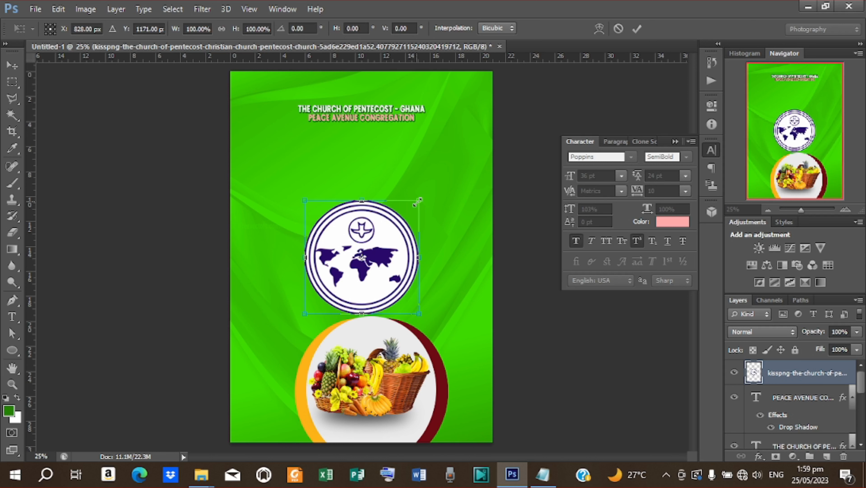
pyautogui.moveTo(409, 206); pyautogui.dragTo(294, 101)
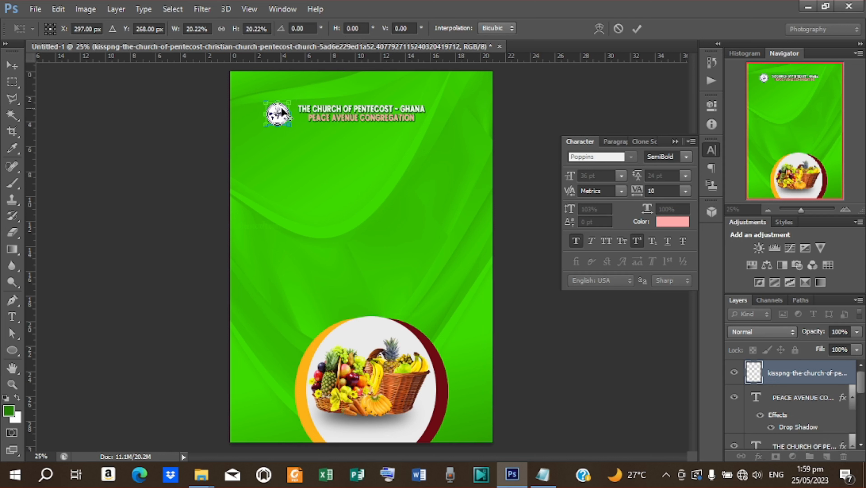
pyautogui.click(632, 32)
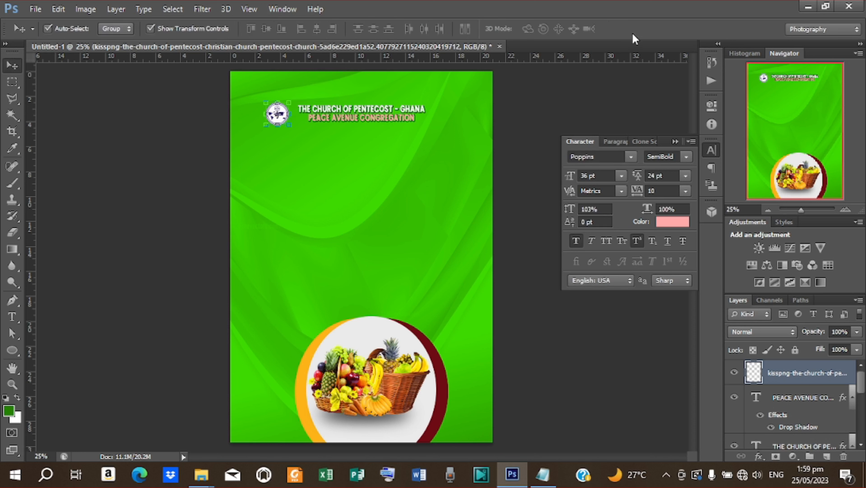
pyautogui.hotkey('shift', 'Right')
pyautogui.hotkey('shift', 'Right')
pyautogui.hotkey('shift', 'Right')
pyautogui.hotkey('shift', 'Right')
pyautogui.hotkey('shift', 'Right')
pyautogui.hotkey('shift', 'Right')
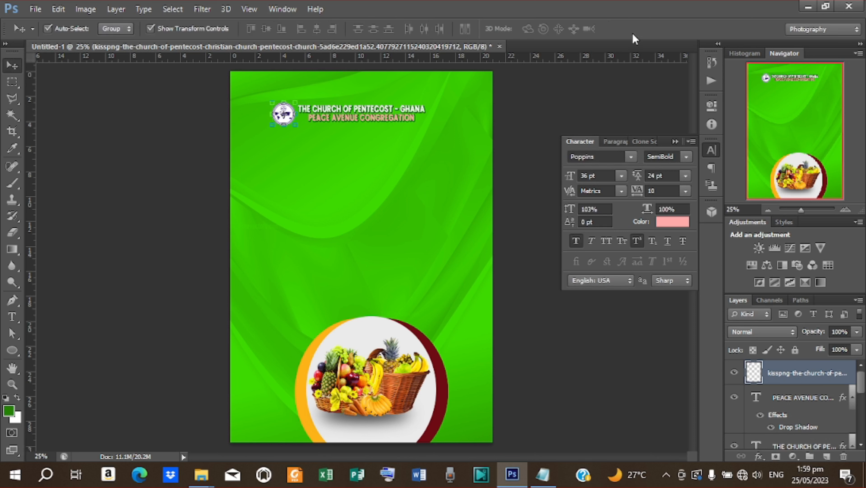
pyautogui.press('Left')
pyautogui.click(473, 122)
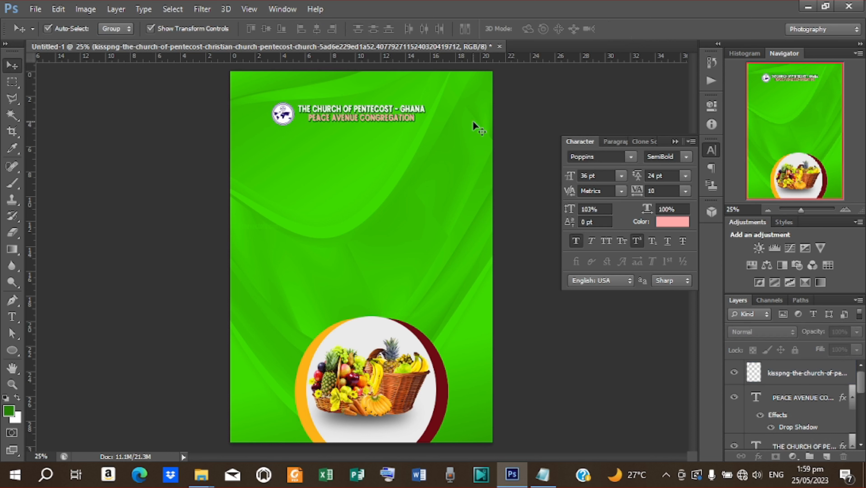
# - Create a new text line containing 'Presents:' copied from the Notepad notes
pyautogui.press('t')
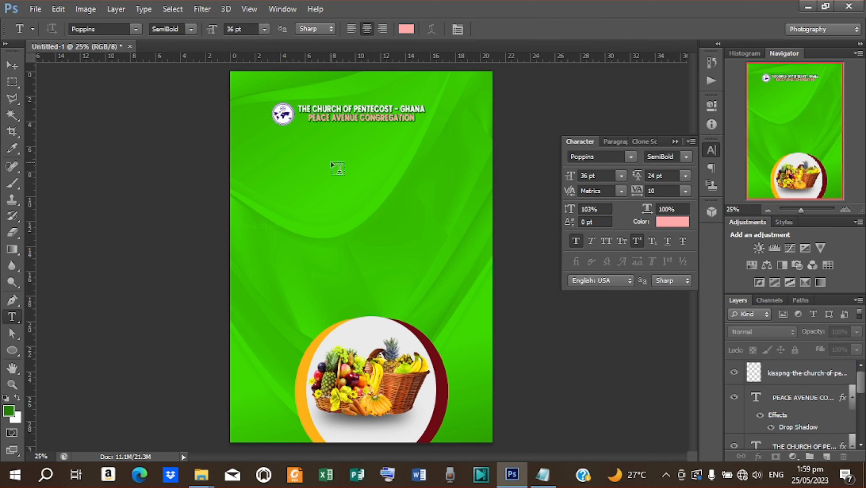
pyautogui.click(347, 191)
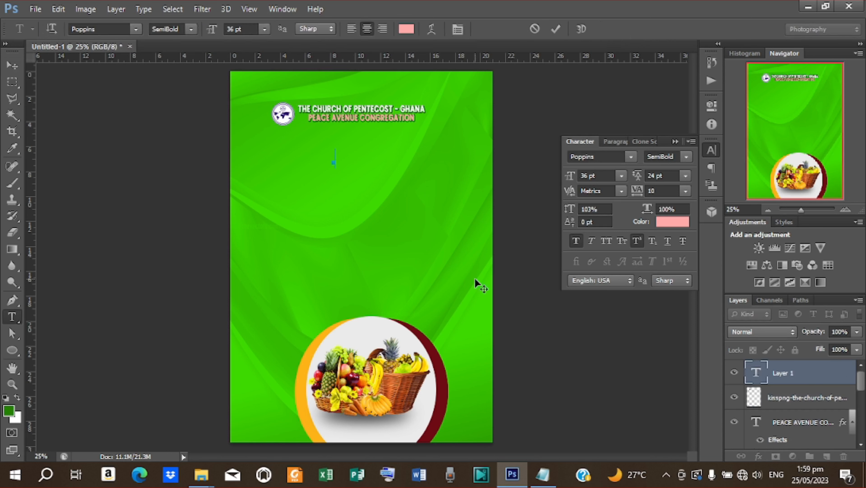
pyautogui.click(543, 473)
pyautogui.moveTo(203, 287); pyautogui.dragTo(158, 276)
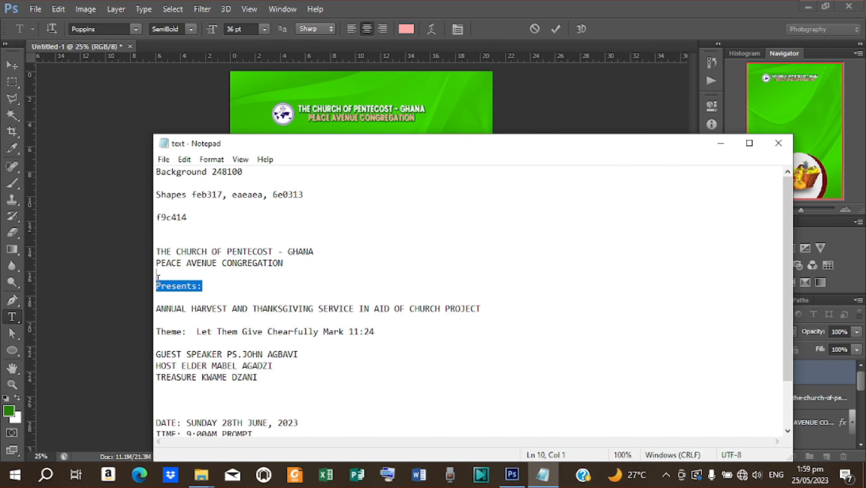
pyautogui.rightClick(169, 286)
pyautogui.click(200, 133)
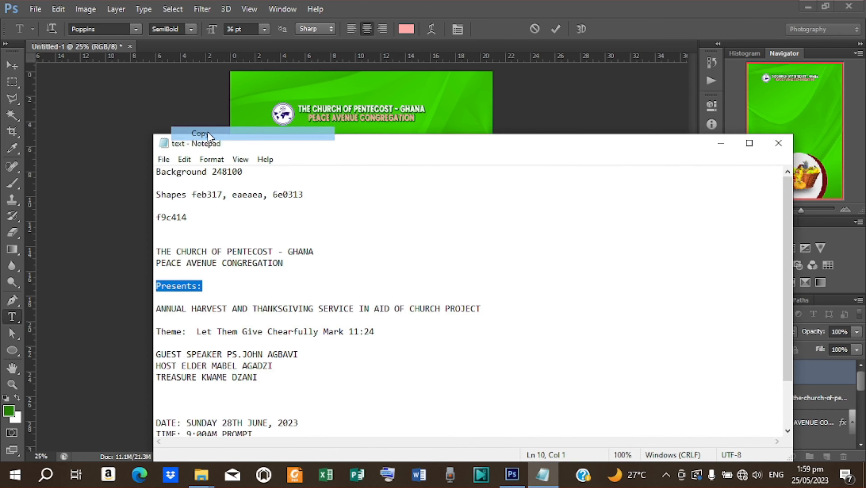
pyautogui.click(721, 143)
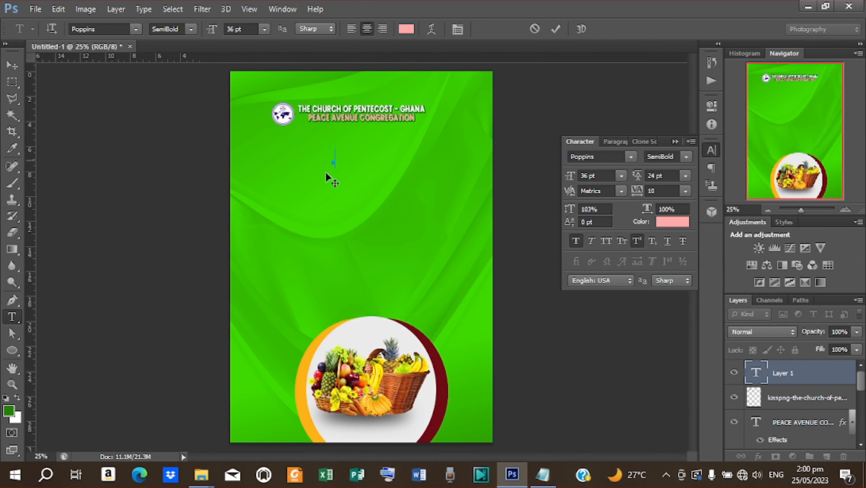
pyautogui.rightClick(343, 158)
pyautogui.click(379, 213)
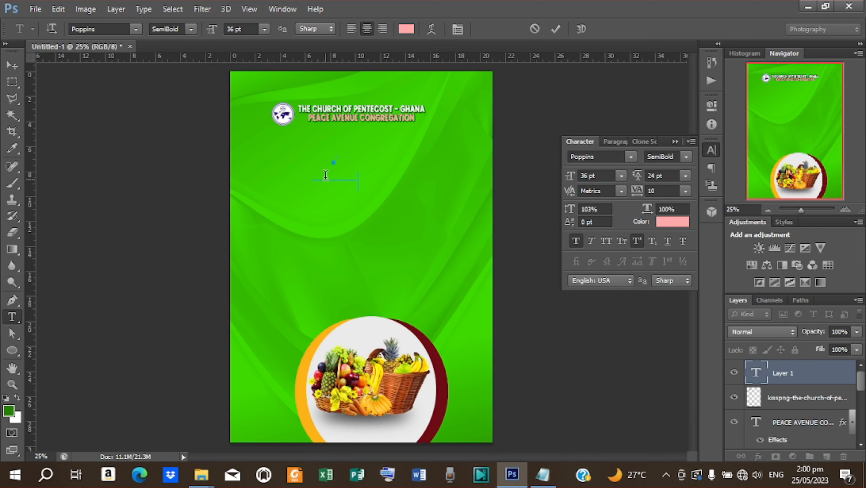
pyautogui.click(556, 29)
# - Set the 'Presents:' text colour to light grey #eaeaea
pyautogui.click(664, 223)
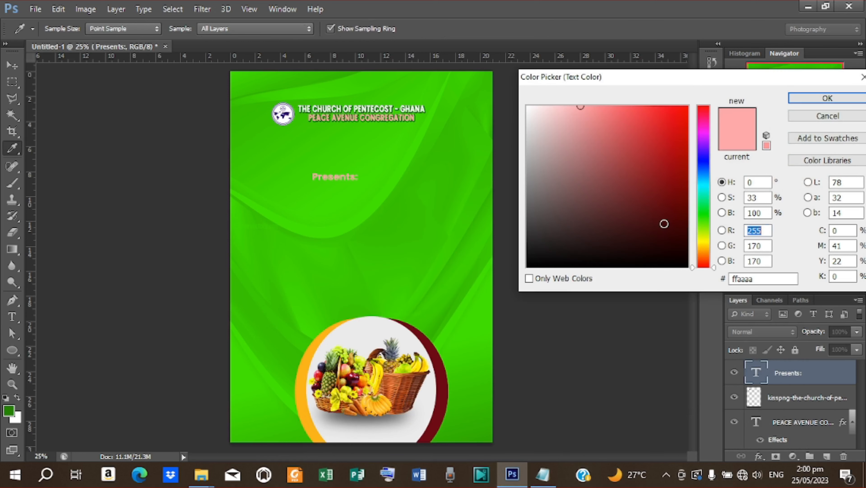
pyautogui.moveTo(529, 145); pyautogui.dragTo(524, 90)
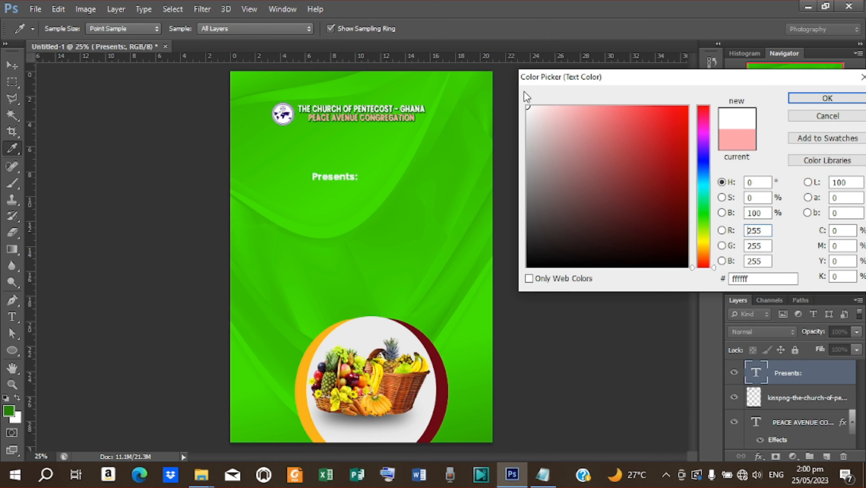
pyautogui.click(350, 335)
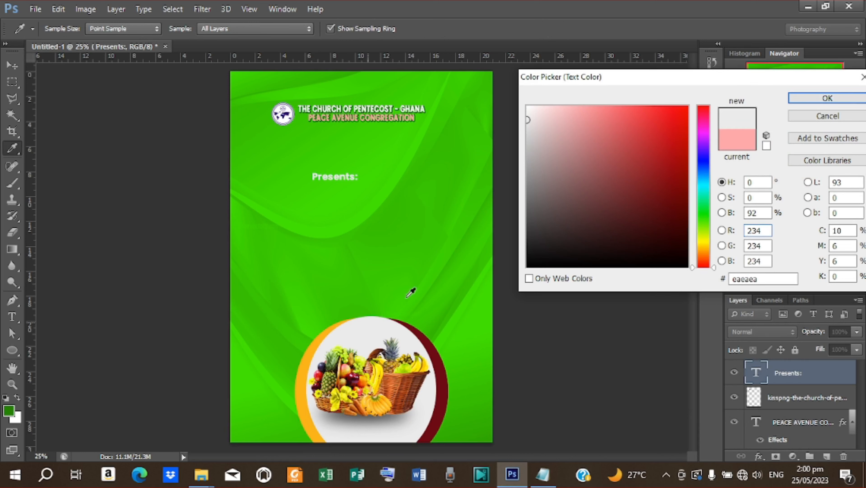
pyautogui.click(828, 101)
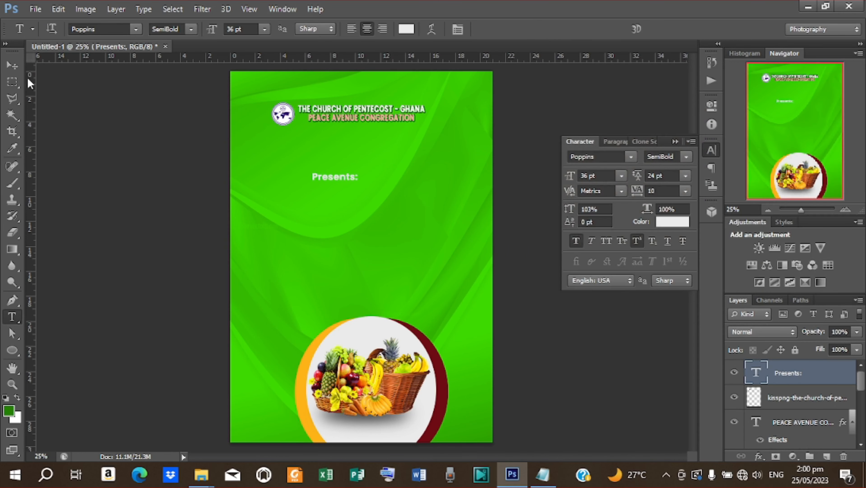
# - Move 'Presents:' under the heading and set it to Poppins Medium weight
pyautogui.click(12, 65)
pyautogui.moveTo(342, 175); pyautogui.dragTo(388, 170)
pyautogui.click(368, 154)
pyautogui.click(636, 29)
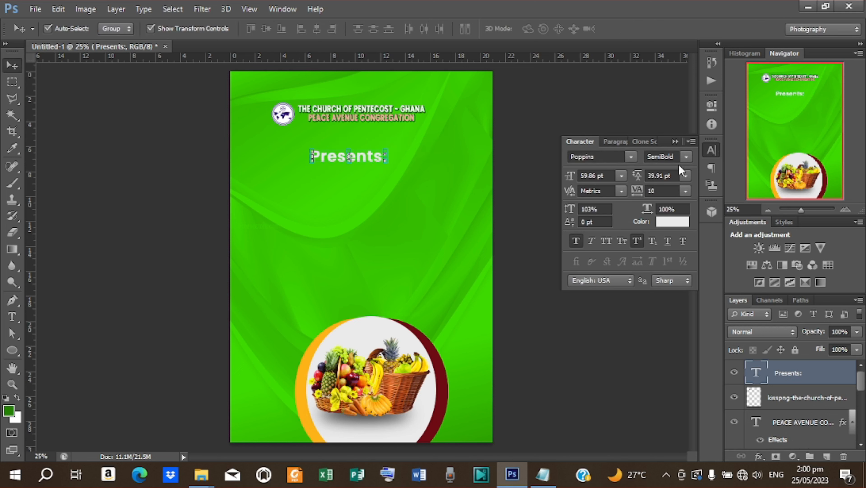
pyautogui.click(686, 157)
pyautogui.click(667, 245)
# - Reposition 'Presents:' and shrink it to about three quarters size
pyautogui.moveTo(376, 158); pyautogui.dragTo(392, 155)
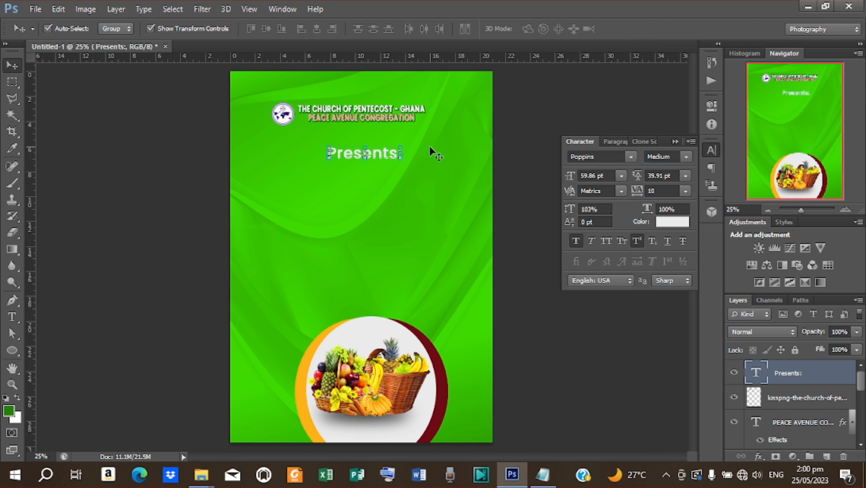
pyautogui.click(399, 147)
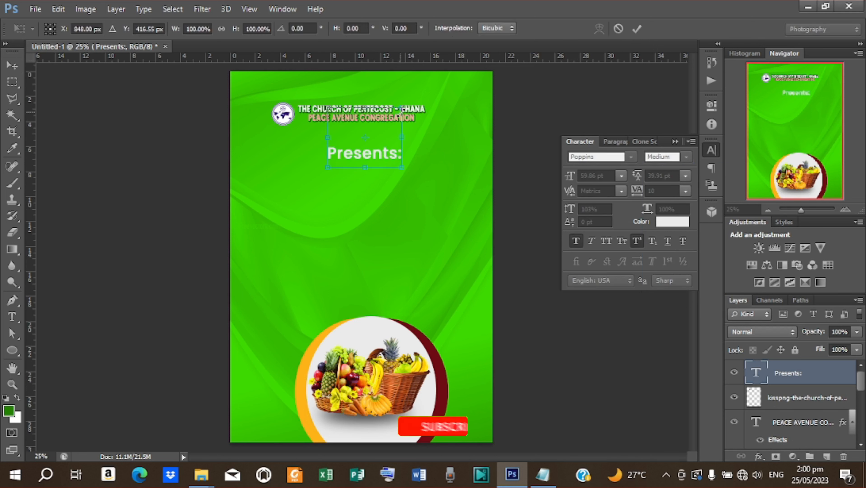
pyautogui.moveTo(402, 109); pyautogui.dragTo(395, 123)
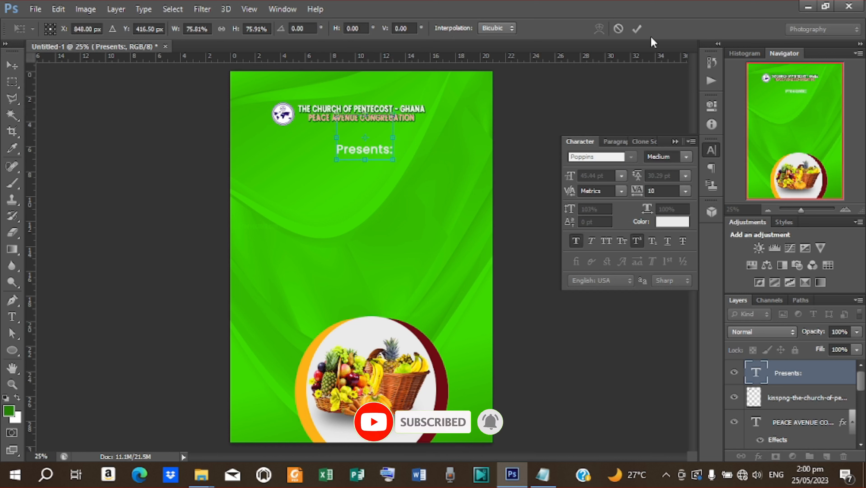
pyautogui.click(637, 29)
# - Set tracking to 25 and centre 'Presents:' horizontally on the page
pyautogui.click(686, 190)
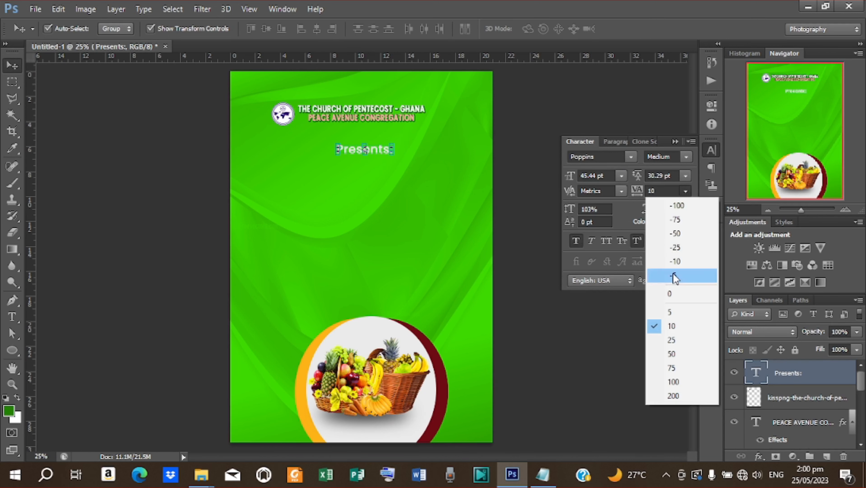
pyautogui.click(674, 343)
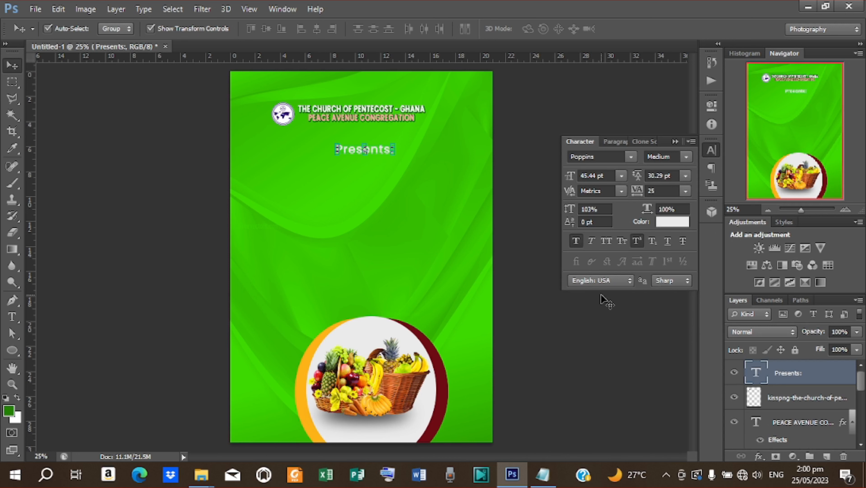
pyautogui.hotkey('ctrl', 'a')
pyautogui.click(317, 29)
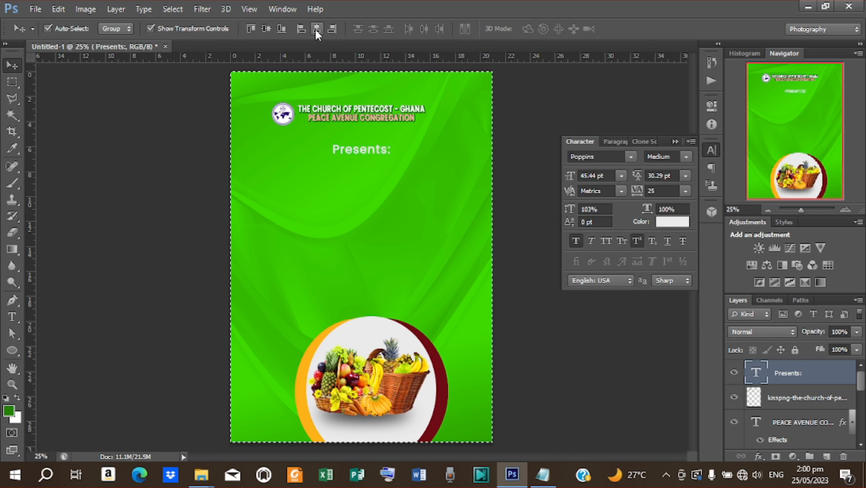
pyautogui.hotkey('ctrl', 'd')
pyautogui.hotkey('shift', 'Up')
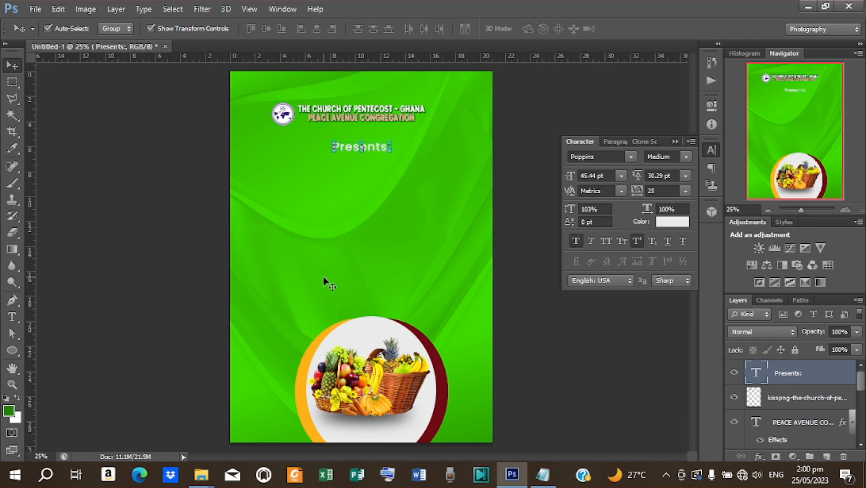
# - Add a new text layer below 'Presents:' with ANNUAL copied from the notes
pyautogui.press('t')
pyautogui.click(318, 199)
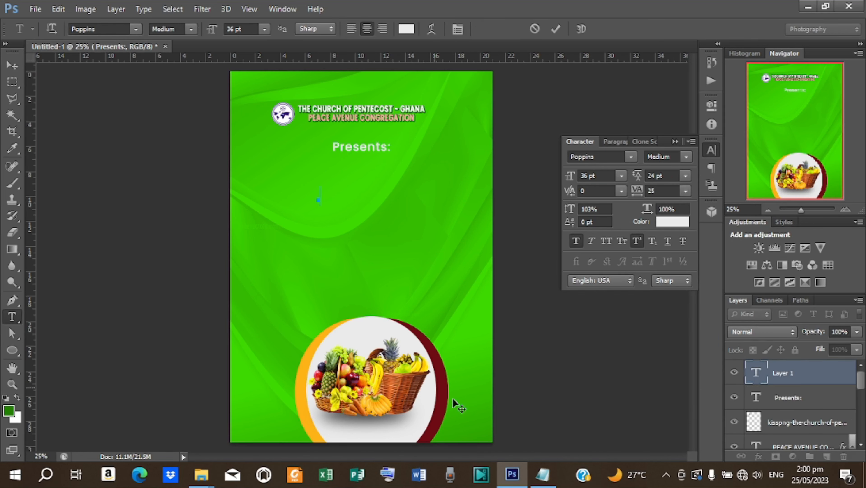
pyautogui.click(543, 474)
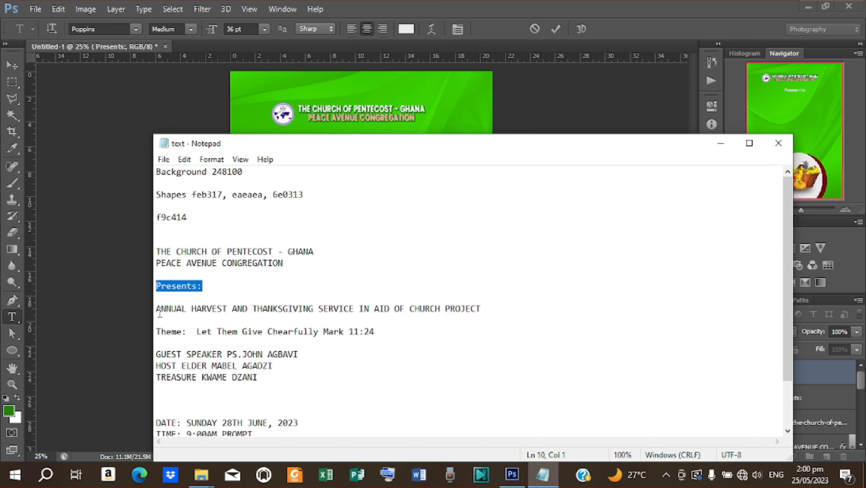
pyautogui.moveTo(158, 309); pyautogui.dragTo(185, 310)
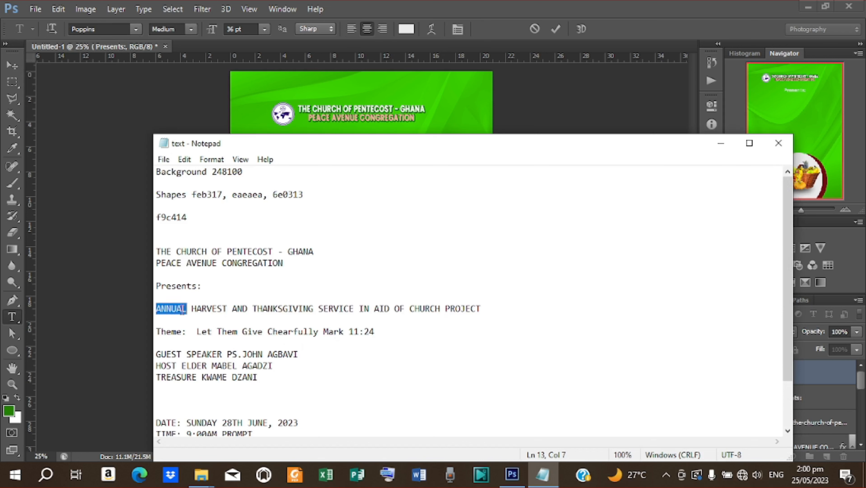
pyautogui.rightClick(175, 310)
pyautogui.click(217, 154)
pyautogui.click(721, 142)
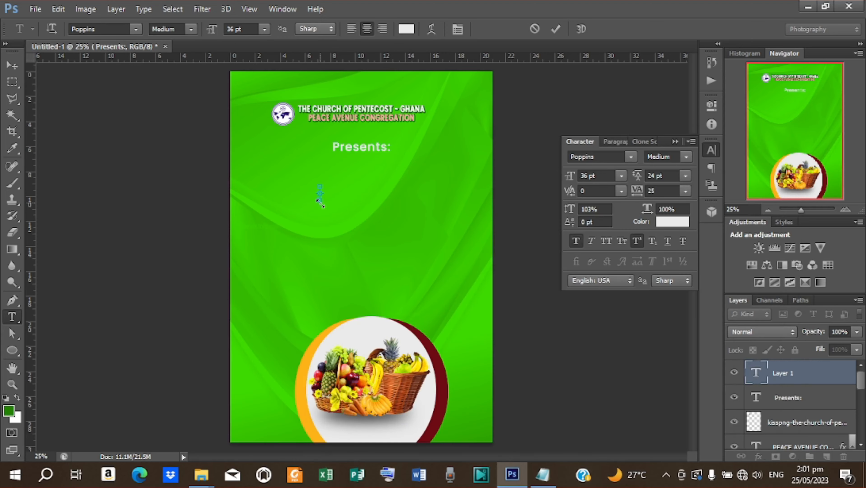
pyautogui.hotkey('ctrl', 'v')
pyautogui.click(554, 29)
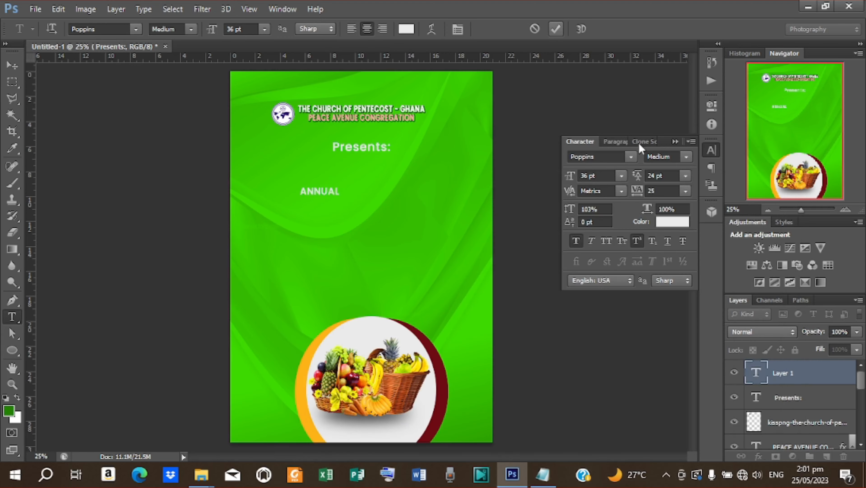
# - Set ANNUAL to Poppins Black and enlarge it to nearly three times its size
pyautogui.click(685, 156)
pyautogui.click(662, 331)
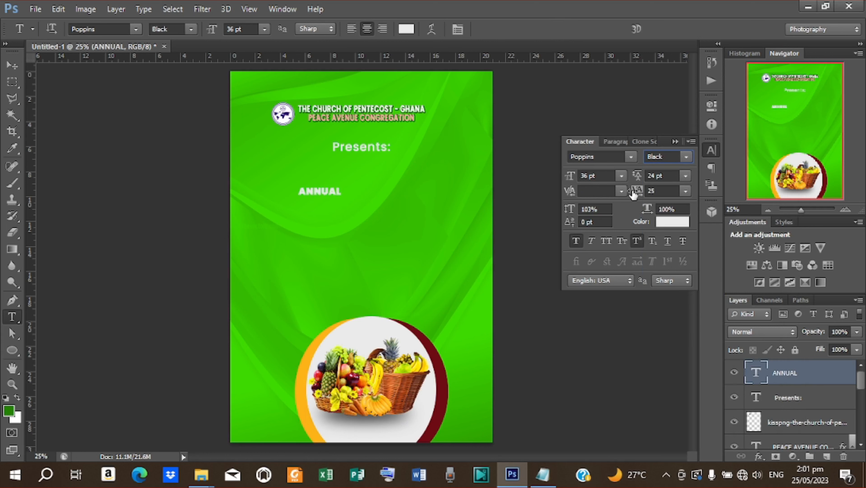
pyautogui.moveTo(632, 194); pyautogui.dragTo(638, 195)
pyautogui.click(14, 66)
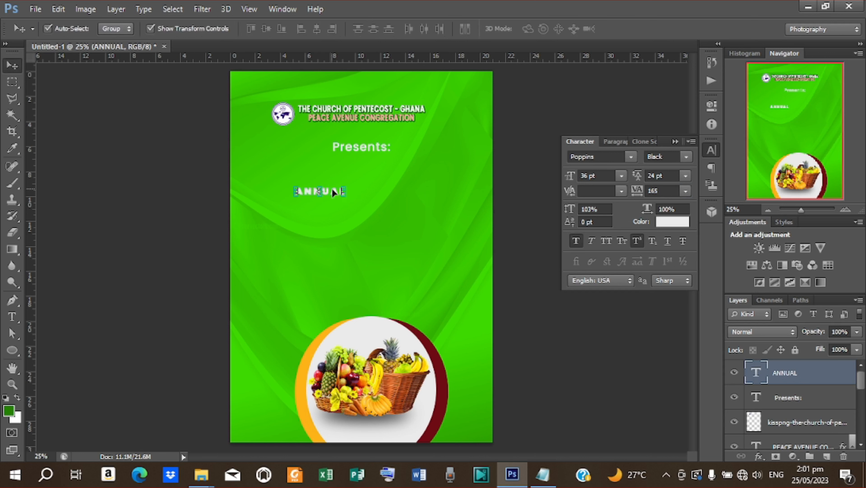
pyautogui.click(345, 195)
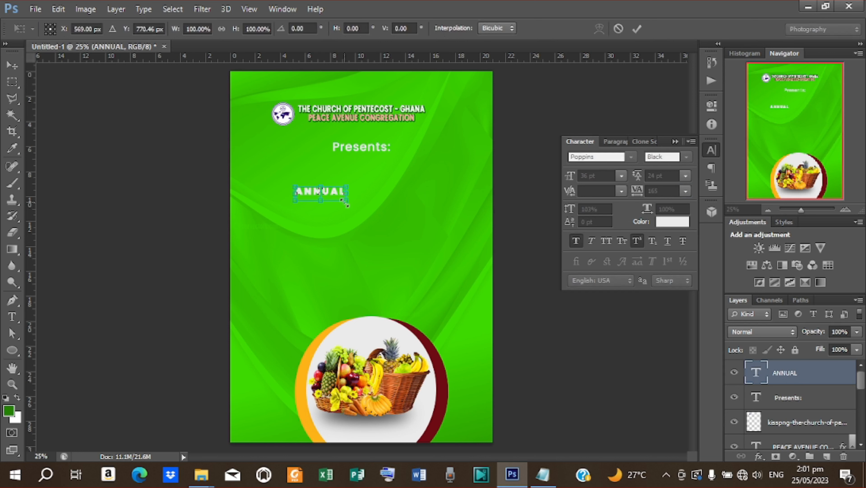
pyautogui.moveTo(346, 205); pyautogui.dragTo(388, 233)
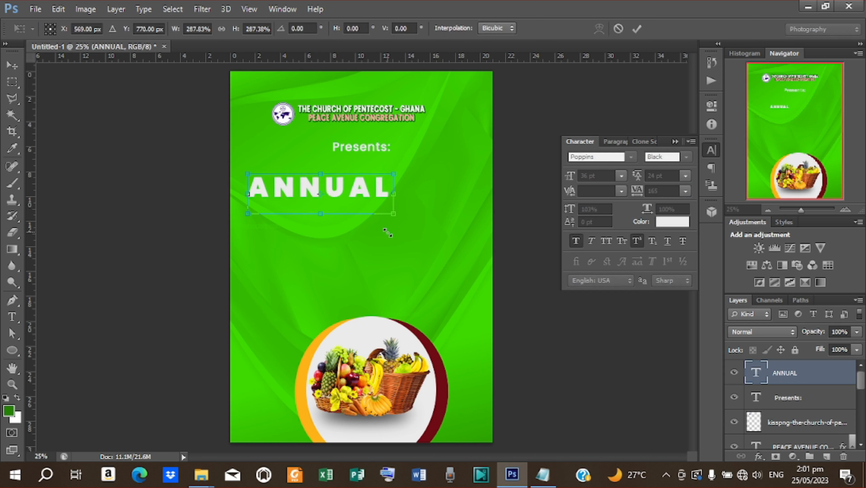
pyautogui.moveTo(351, 194); pyautogui.dragTo(333, 167)
pyautogui.moveTo(333, 225); pyautogui.dragTo(333, 237)
pyautogui.moveTo(409, 205); pyautogui.dragTo(412, 205)
pyautogui.click(637, 28)
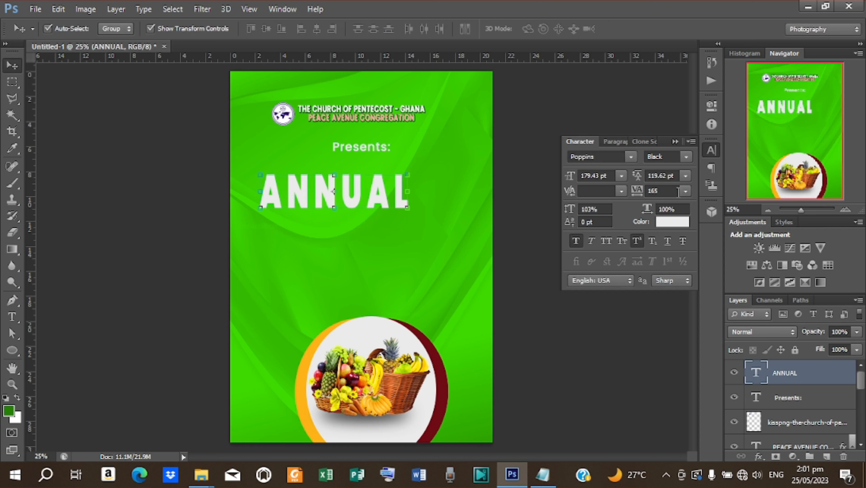
# - Set ANNUAL's letter spacing to 60 and scale it down slightly
pyautogui.click(686, 191)
pyautogui.click(679, 371)
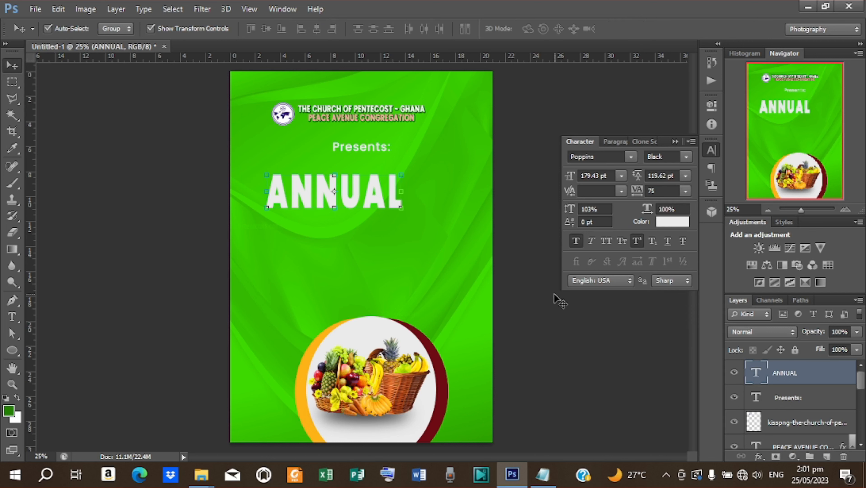
pyautogui.click(644, 192)
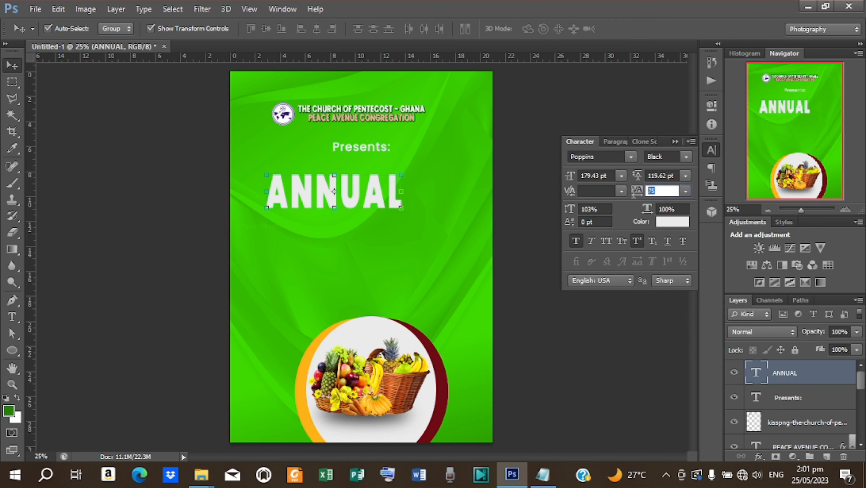
pyautogui.press('Return')
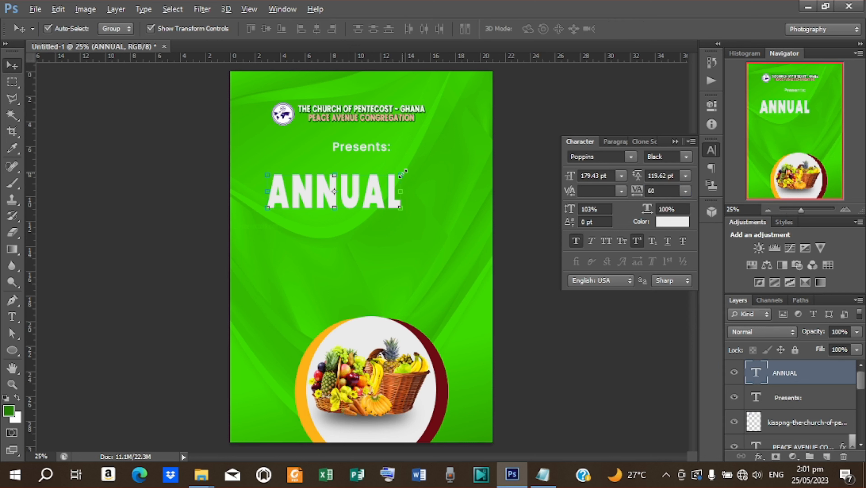
pyautogui.moveTo(403, 173); pyautogui.dragTo(358, 198)
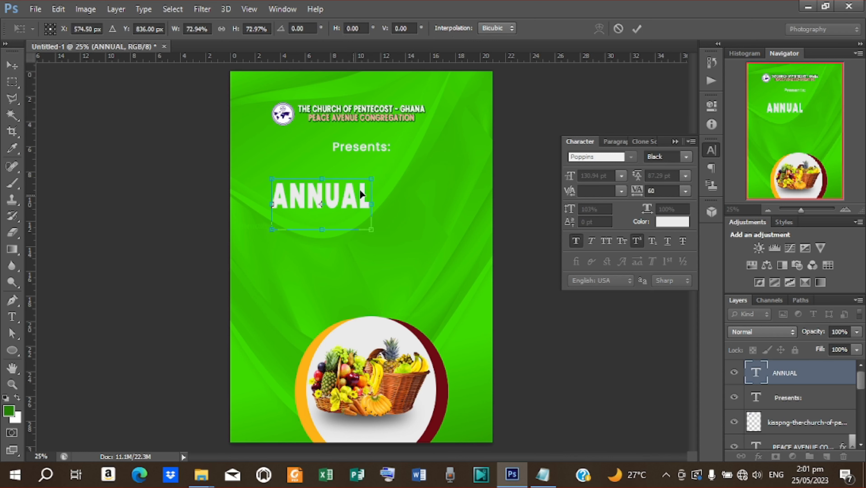
pyautogui.click(637, 29)
# - Add a Bevel & Emboss layer style to ANNUAL using Stroke Emboss
pyautogui.hotkey('ctrl', '+')
pyautogui.hotkey('ctrl', '+')
pyautogui.hotkey('ctrl', '+')
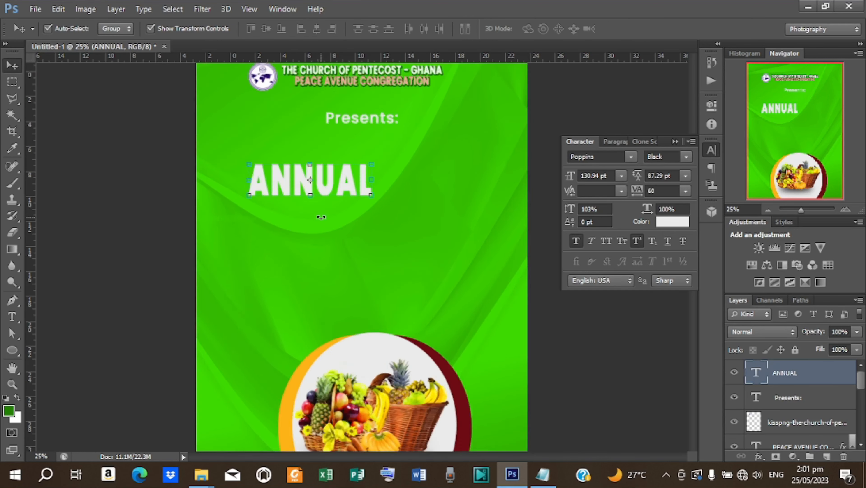
pyautogui.scroll(1, 320, 217)
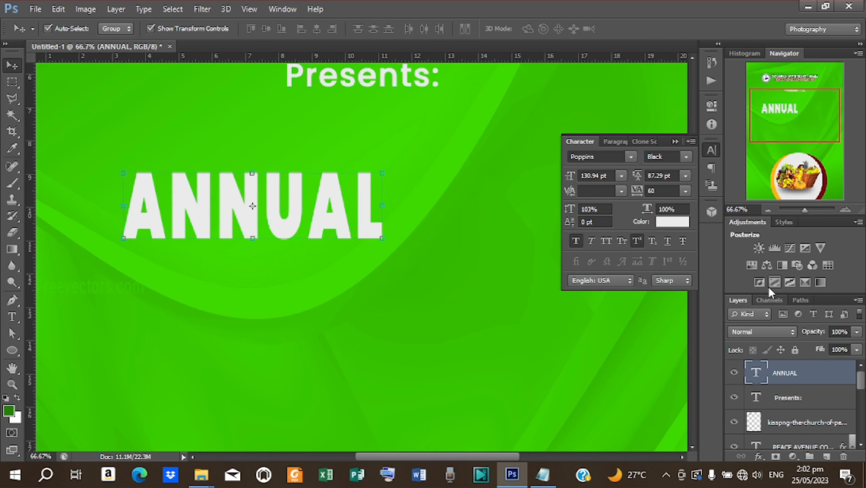
pyautogui.rightClick(787, 373)
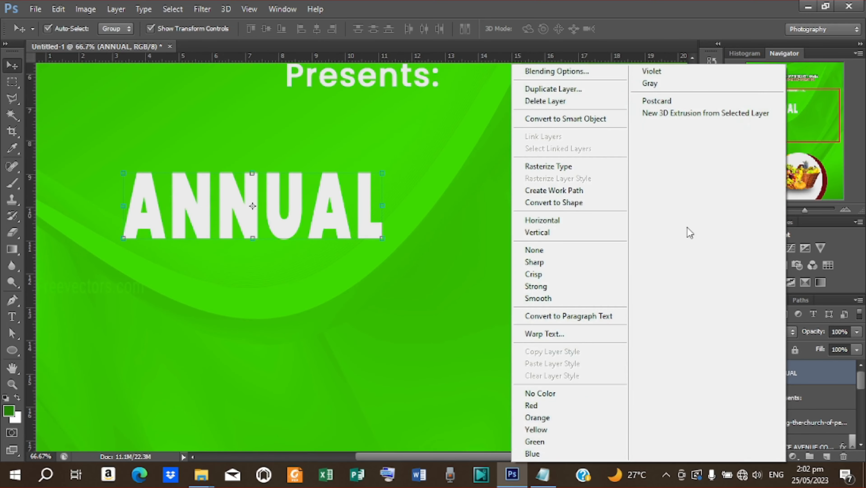
pyautogui.click(533, 71)
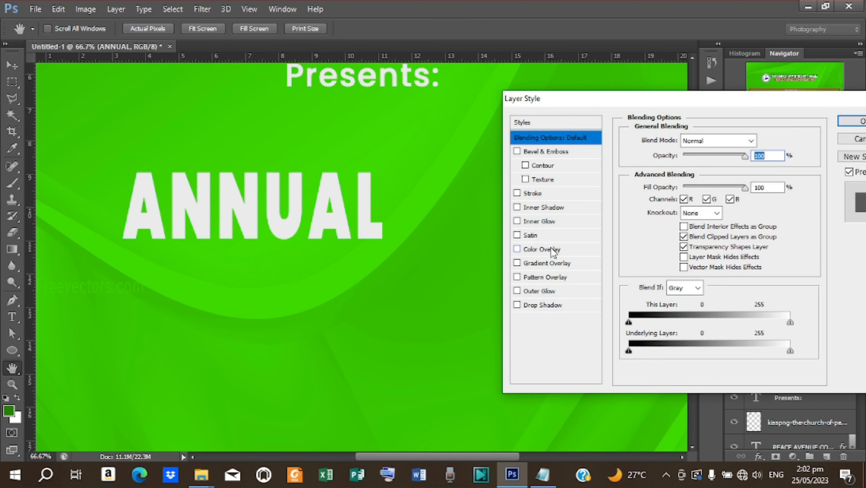
pyautogui.click(542, 152)
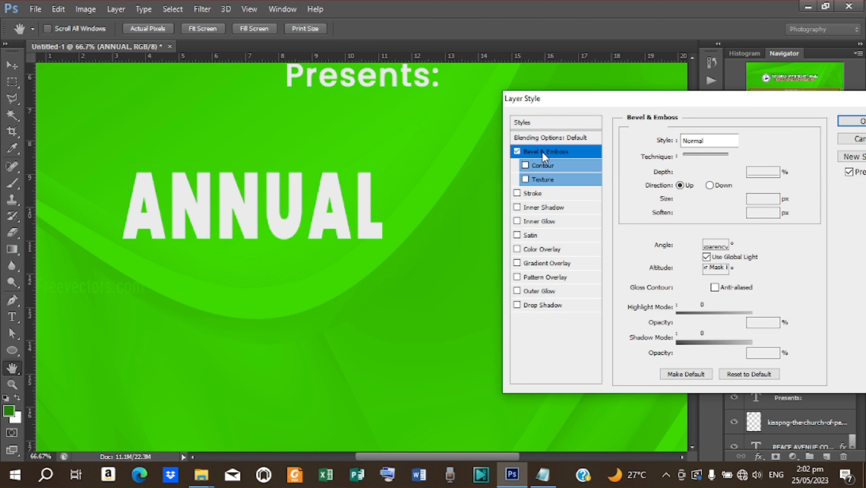
pyautogui.click(731, 141)
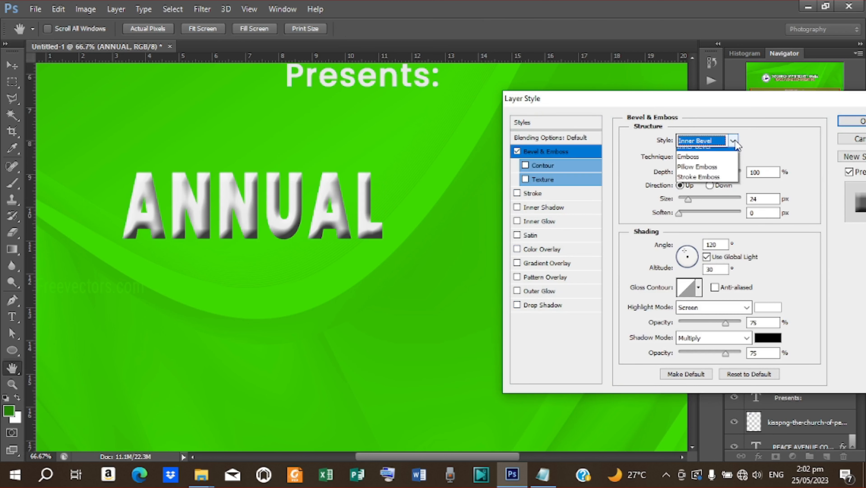
pyautogui.click(711, 193)
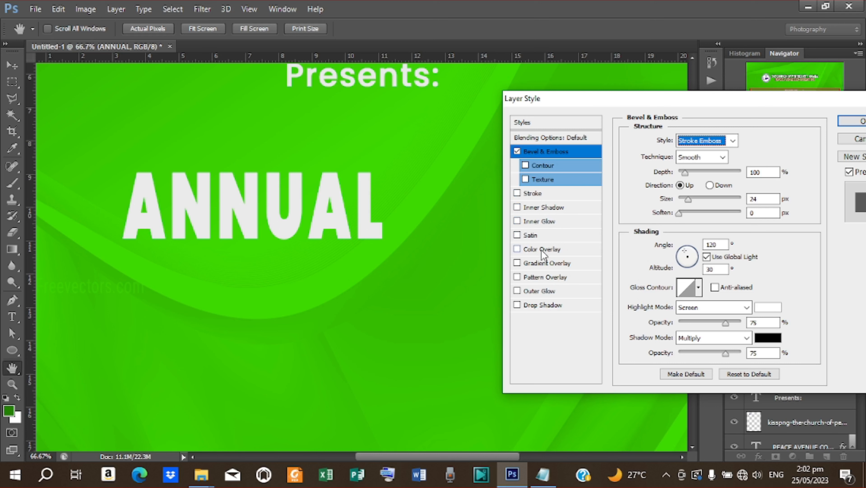
# - Add a drop shadow to ANNUAL with 3 px distance and 10 px size
pyautogui.click(545, 305)
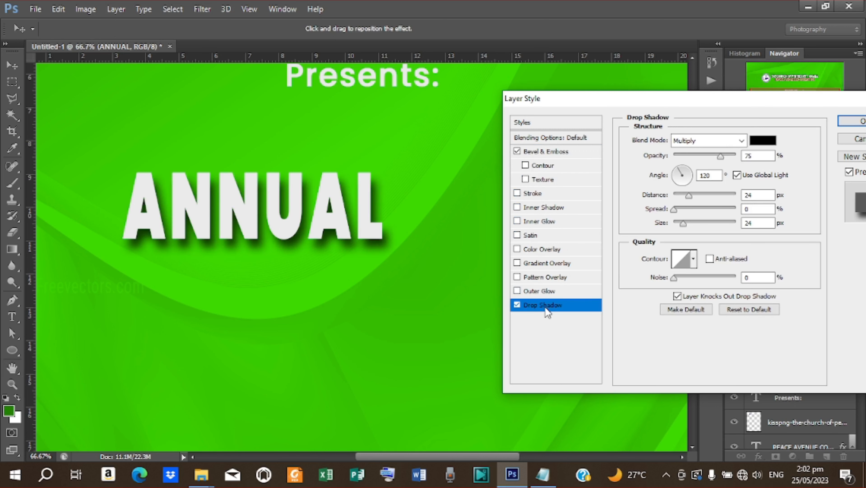
pyautogui.moveTo(707, 221); pyautogui.dragTo(678, 227)
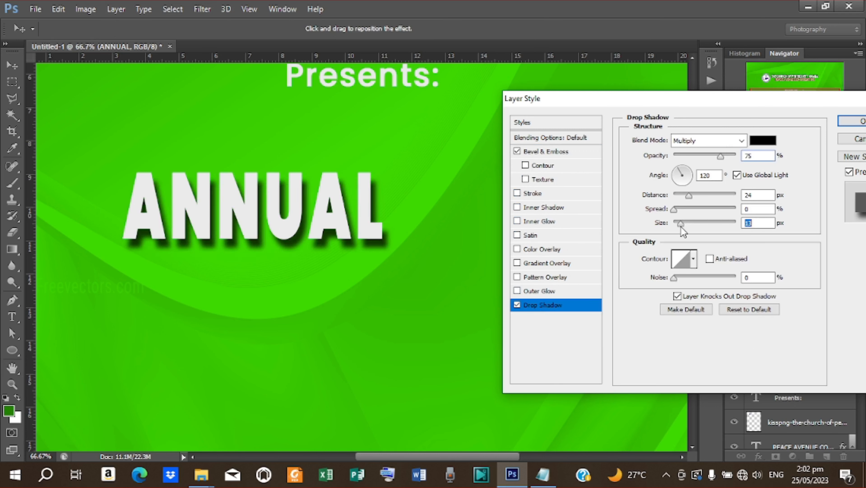
pyautogui.moveTo(691, 199); pyautogui.dragTo(677, 205)
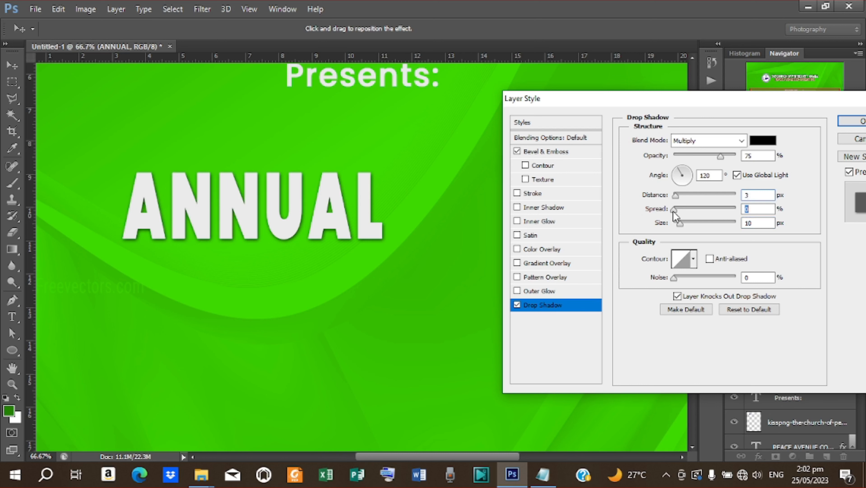
# - Add a Gradient Overlay to ANNUAL, starting from a red gradient preset
pyautogui.click(547, 268)
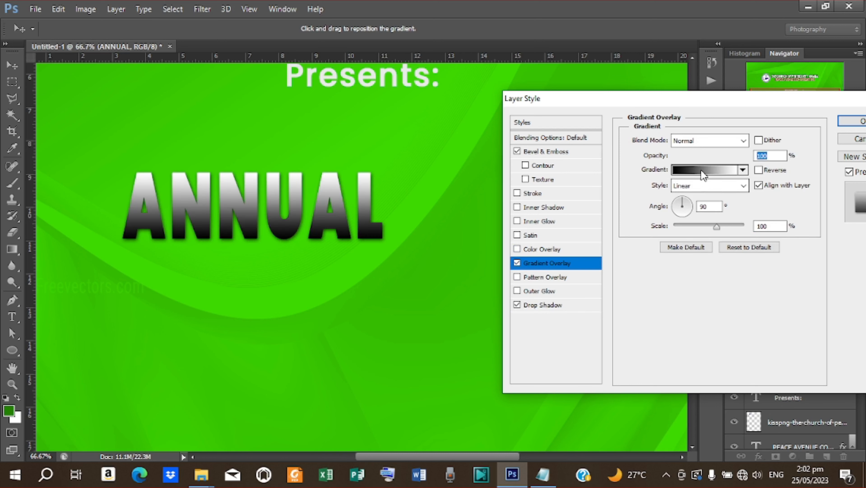
pyautogui.click(702, 171)
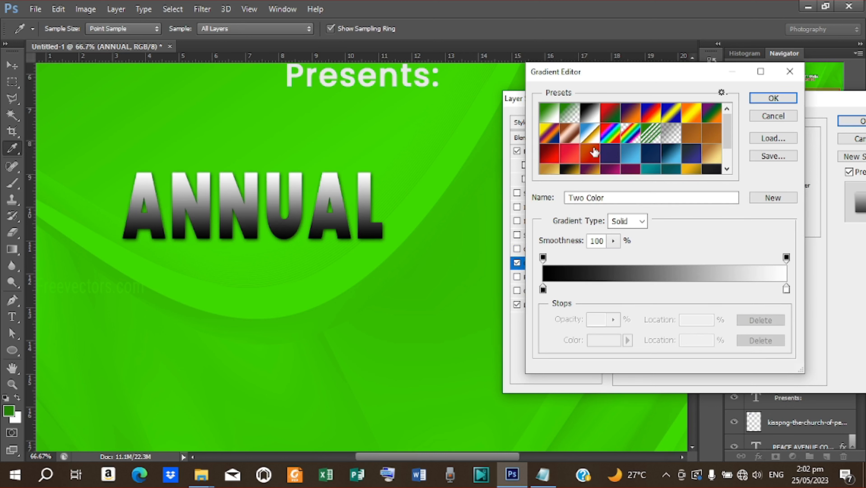
pyautogui.click(574, 154)
pyautogui.scroll(-2, 572, 156)
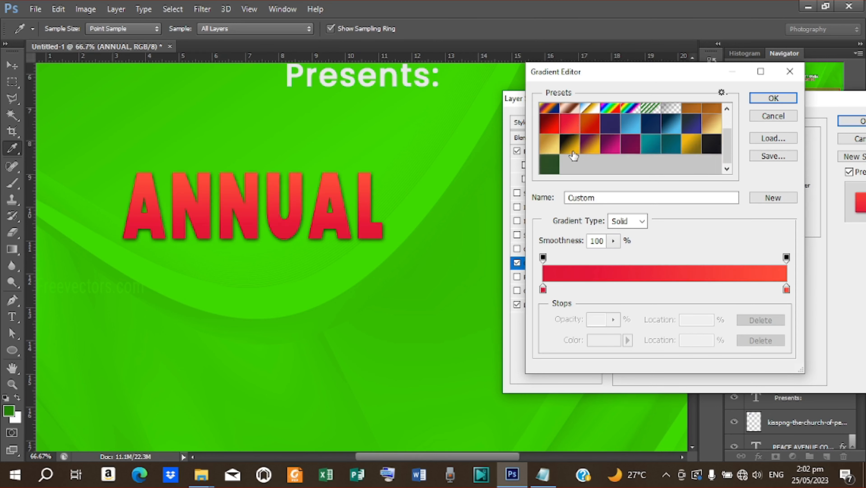
pyautogui.scroll(2, 574, 156)
pyautogui.scroll(-2, 574, 156)
pyautogui.scroll(-3, 693, 447)
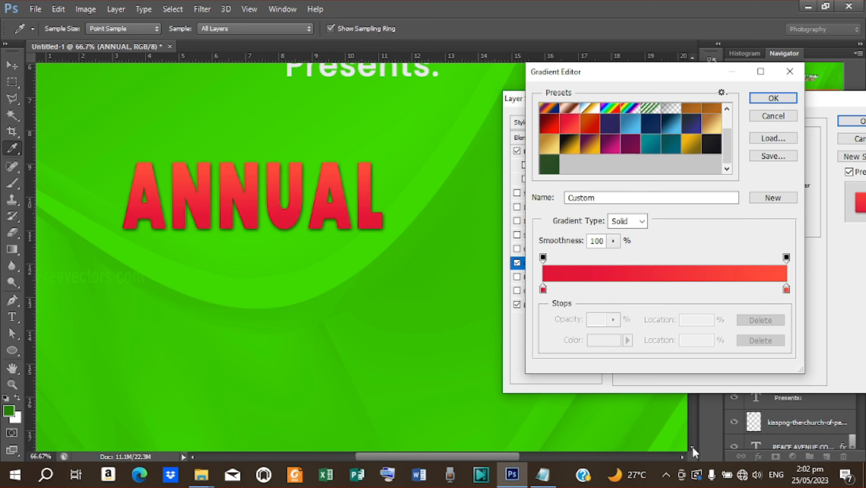
pyautogui.scroll(-5, 693, 447)
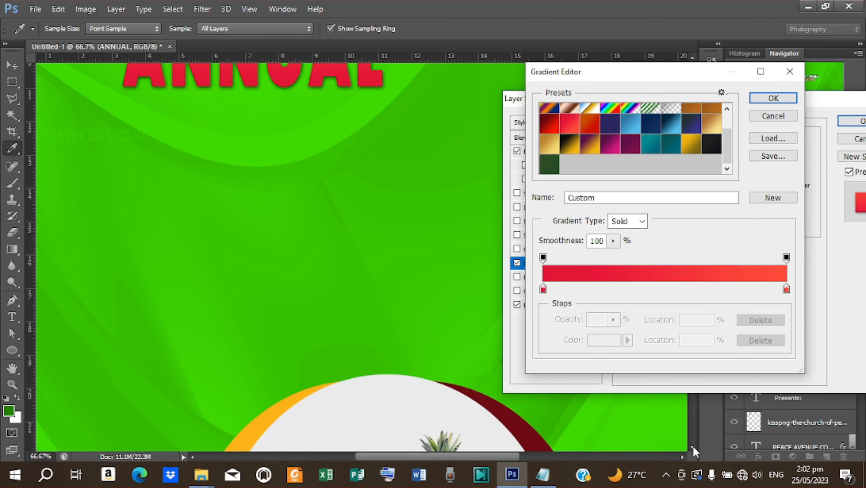
pyautogui.scroll(-3, 694, 446)
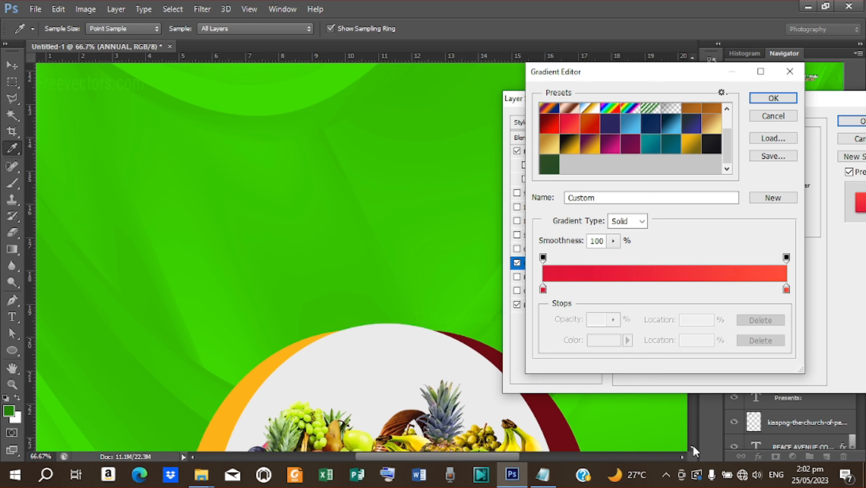
pyautogui.scroll(-5, 694, 446)
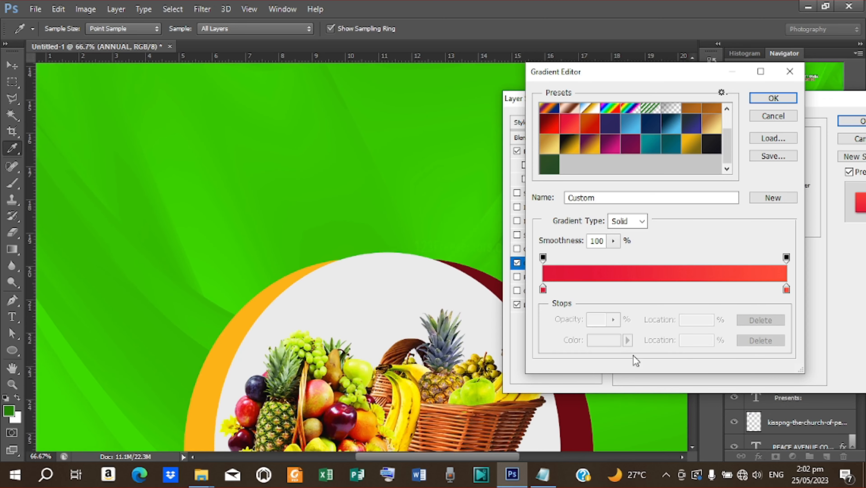
# - Set the gradient stops to dark red 7e0000 on the left and maroon 4c071e on the right
pyautogui.doubleClick(787, 290)
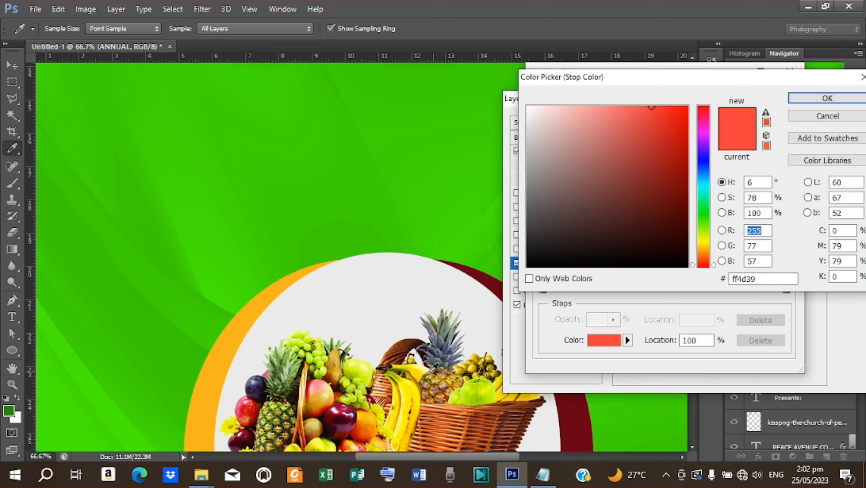
pyautogui.click(348, 410)
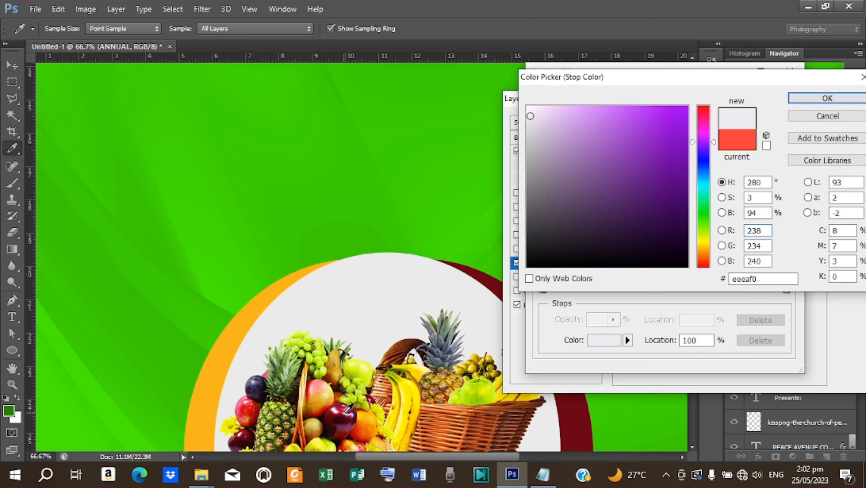
pyautogui.click(347, 410)
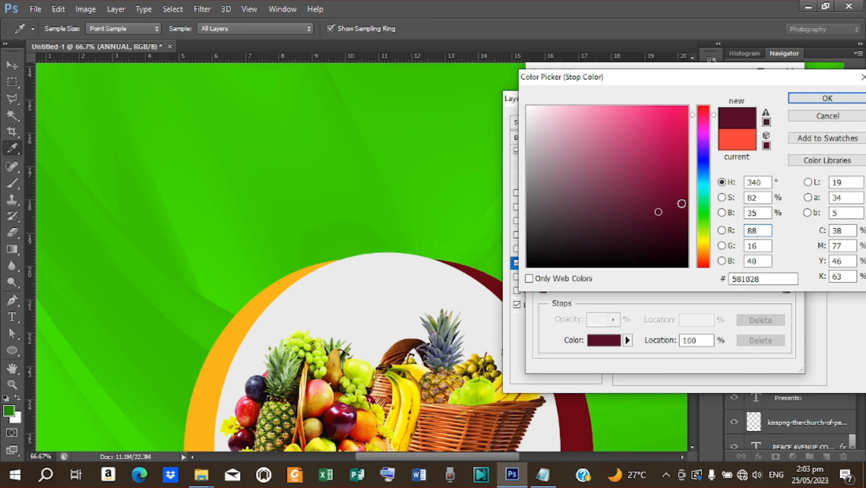
pyautogui.click(673, 219)
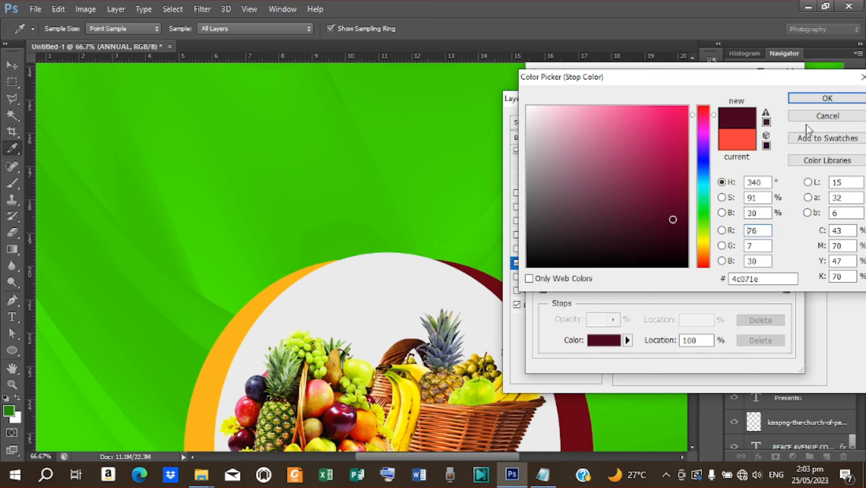
pyautogui.click(827, 98)
pyautogui.click(543, 289)
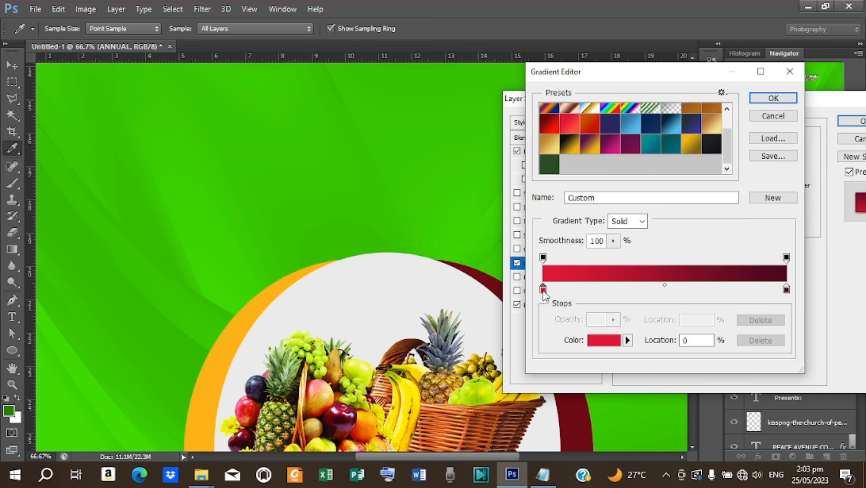
pyautogui.doubleClick(543, 290)
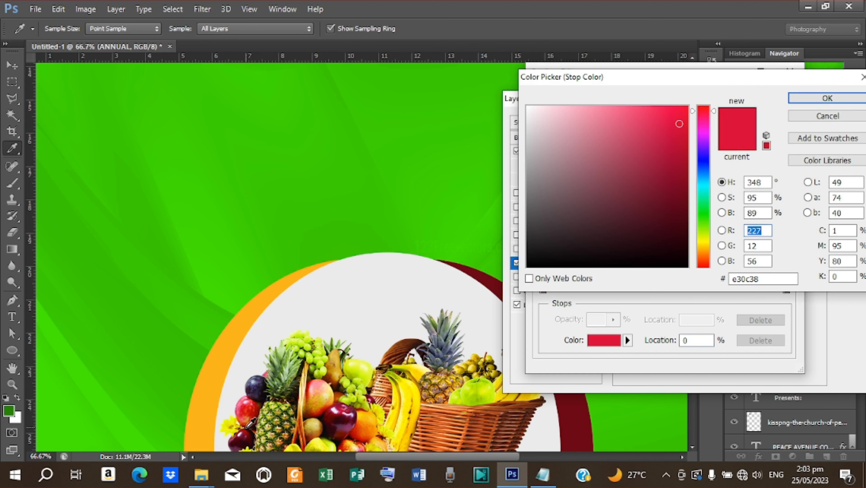
pyautogui.click(247, 430)
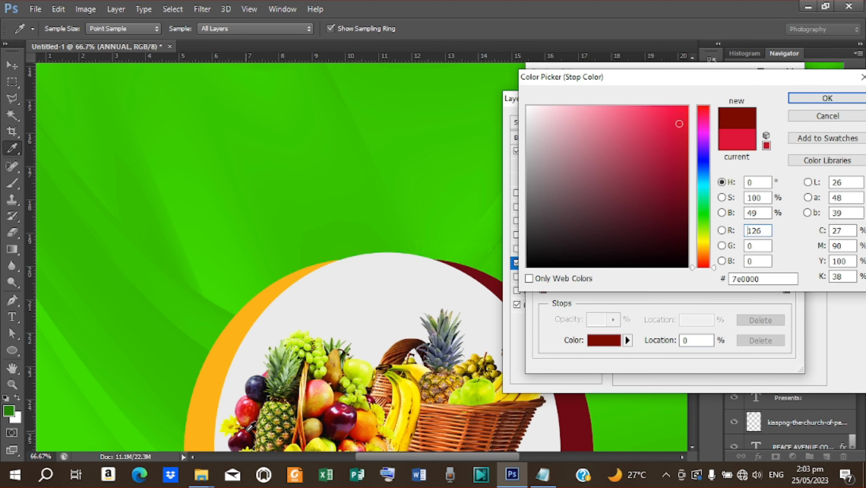
pyautogui.click(825, 99)
# - Save the red-to-maroon gradient as a new preset and apply the layer style
pyautogui.click(778, 198)
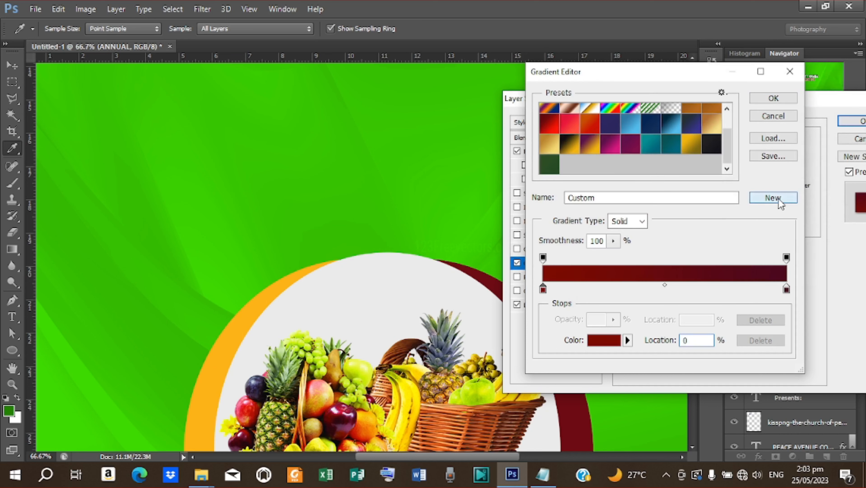
pyautogui.click(776, 99)
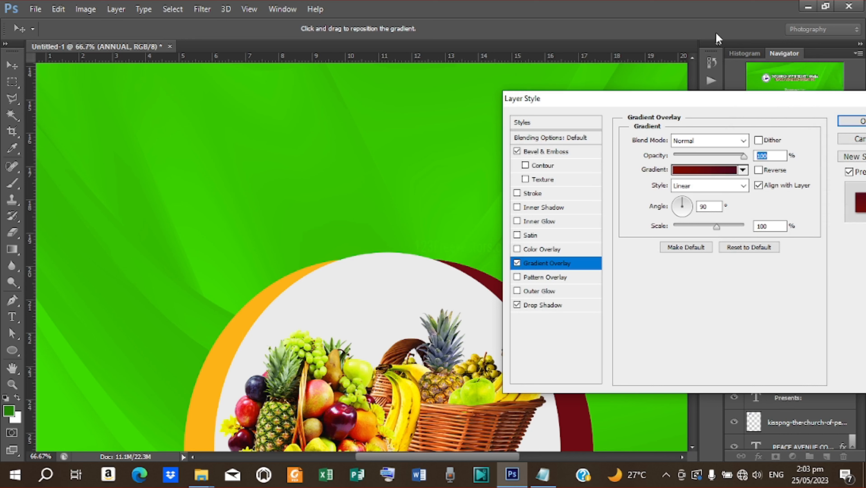
pyautogui.click(693, 57)
pyautogui.click(853, 121)
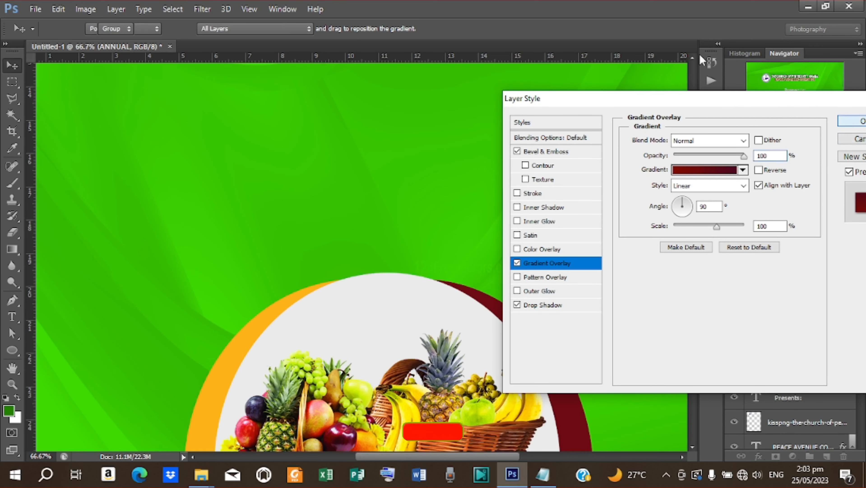
# - Add a 3 px near-white (#f6f6f6) Stroke effect around the ANNUAL letters
pyautogui.scroll(10, 516, 295)
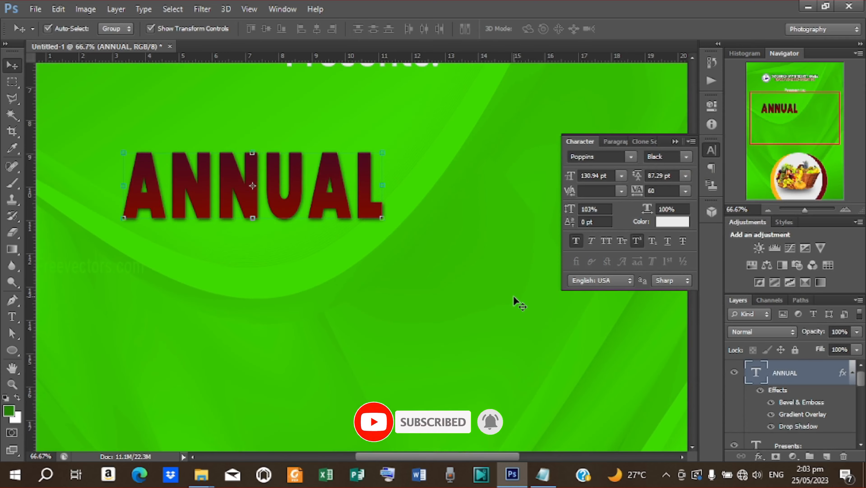
pyautogui.hotkey('ctrl', '-')
pyautogui.hotkey('ctrl', '-')
pyautogui.hotkey('ctrl', '-')
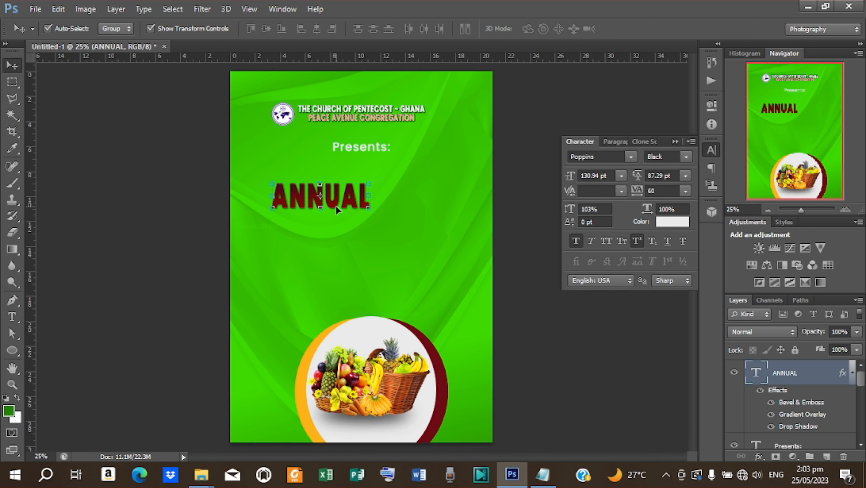
pyautogui.hotkey('ctrl', '+')
pyautogui.hotkey('ctrl', '+')
pyautogui.hotkey('ctrl', '+')
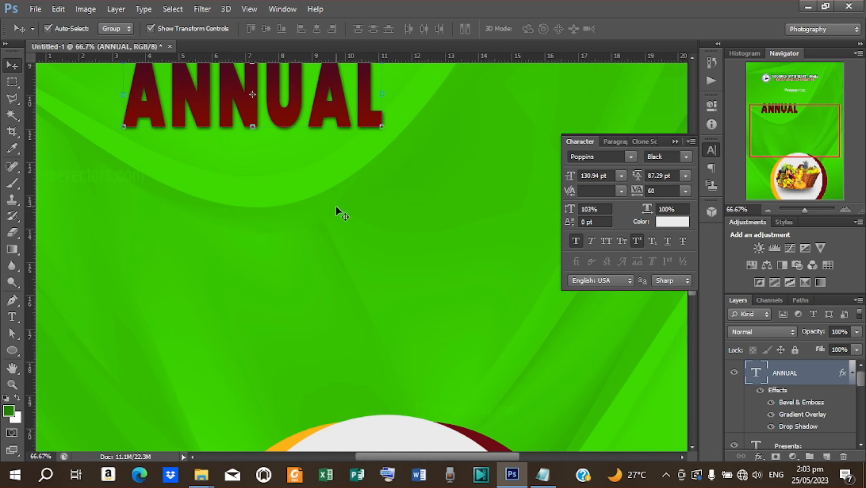
pyautogui.scroll(3, 305, 164)
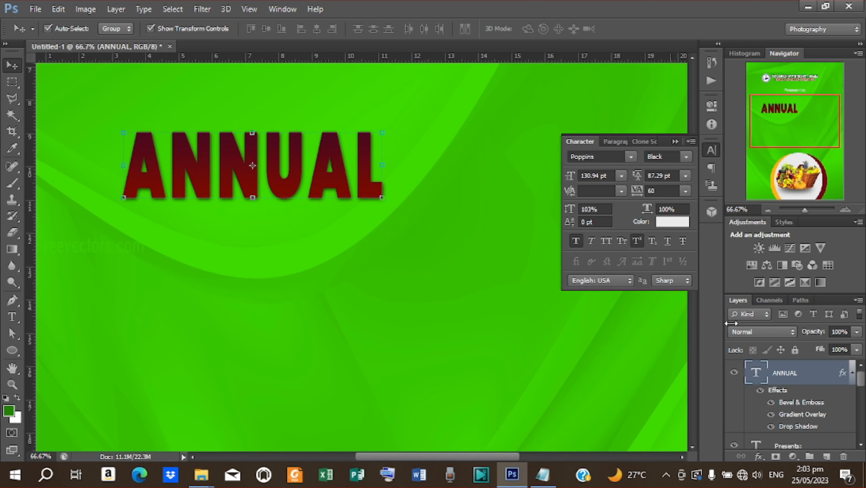
pyautogui.doubleClick(787, 427)
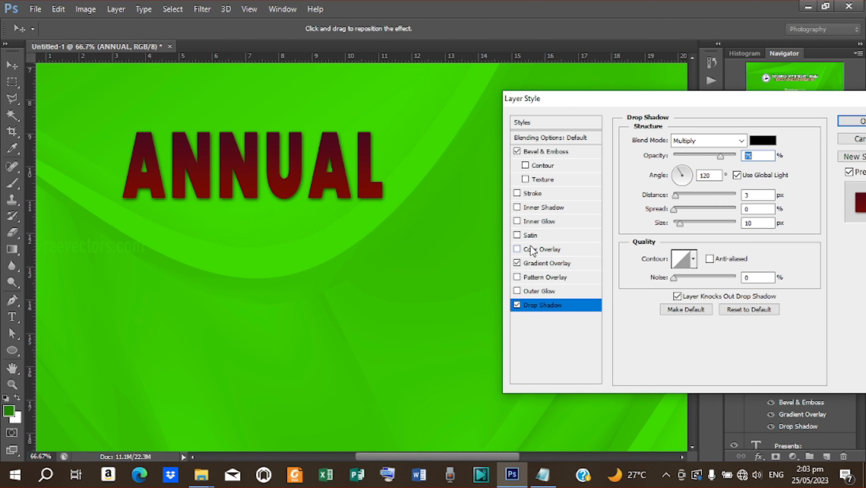
pyautogui.click(536, 193)
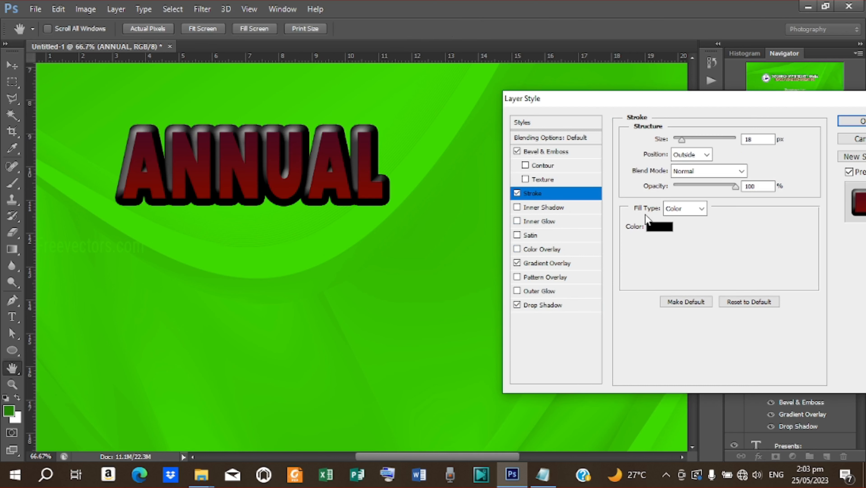
pyautogui.click(662, 227)
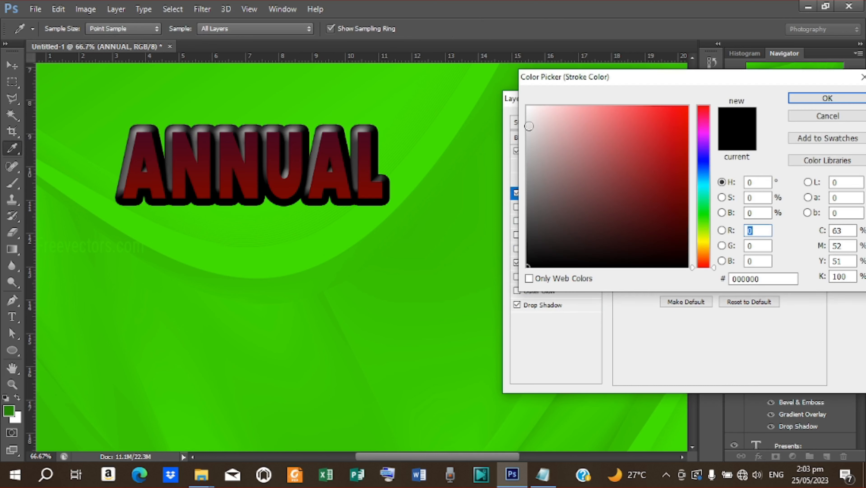
pyautogui.moveTo(529, 126); pyautogui.dragTo(525, 111)
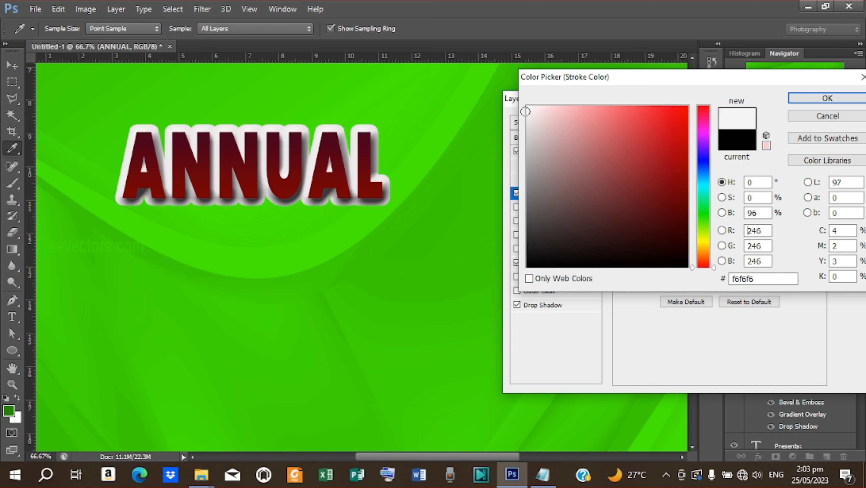
pyautogui.click(822, 98)
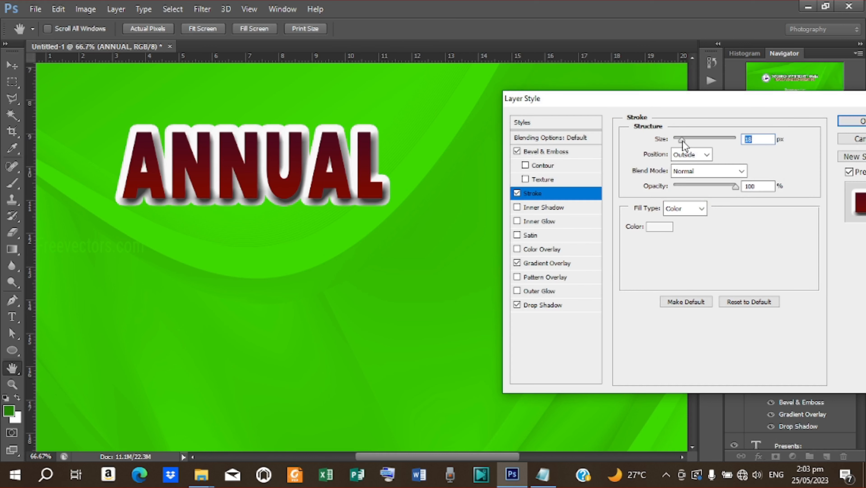
pyautogui.moveTo(683, 142); pyautogui.dragTo(676, 144)
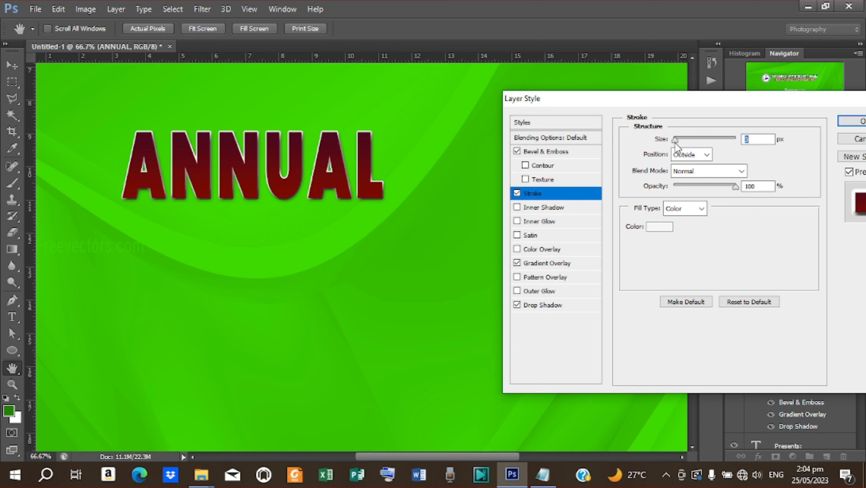
pyautogui.click(841, 126)
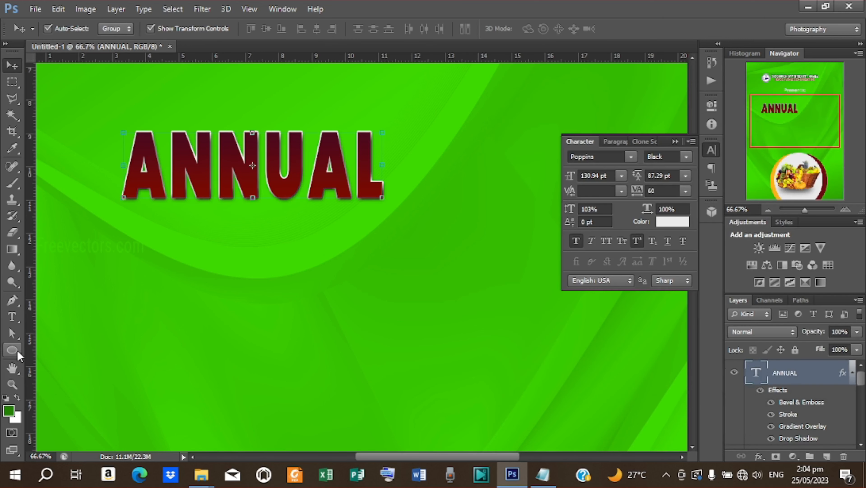
# - Draw a long rectangle bar extending right from the L of ANNUAL
pyautogui.click(17, 352)
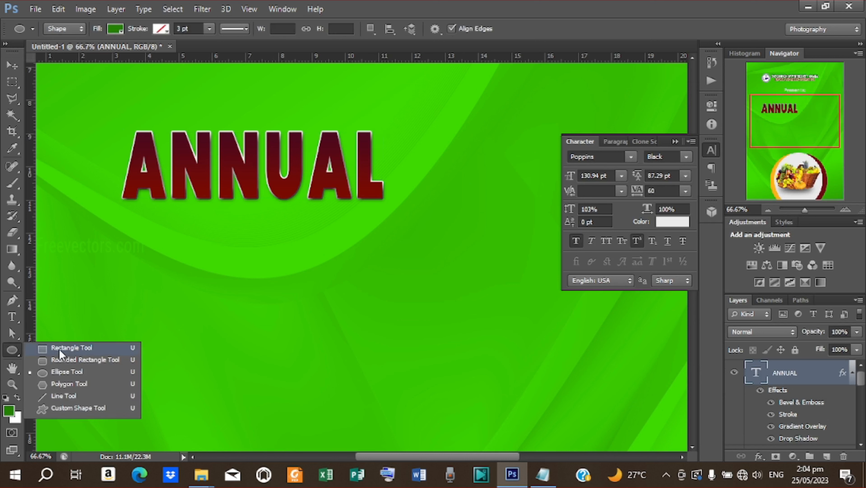
pyautogui.click(59, 350)
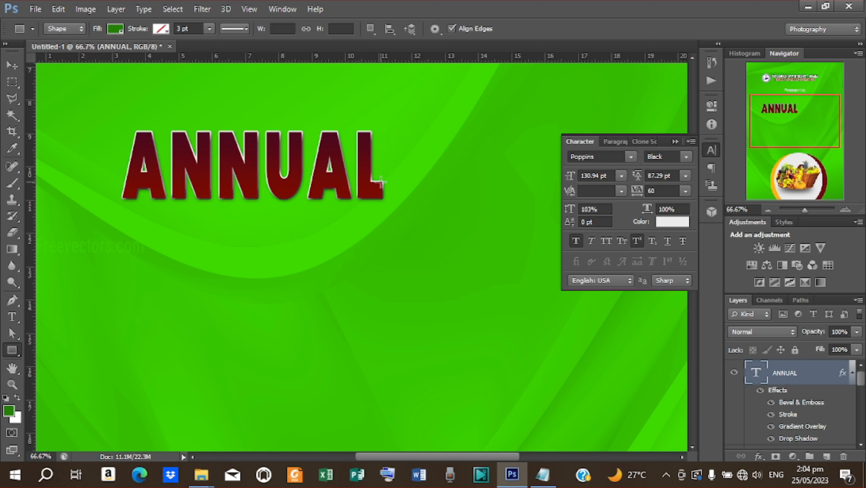
pyautogui.moveTo(381, 182); pyautogui.dragTo(388, 191)
pyautogui.moveTo(396, 196); pyautogui.dragTo(555, 197)
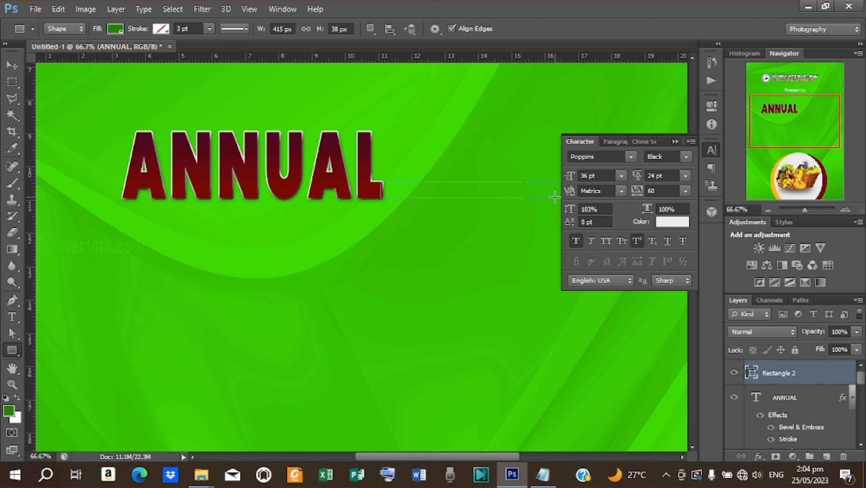
# - Copy ANNUAL's layer style and paste it onto the Rectangle 2 bar
pyautogui.moveTo(795, 401); pyautogui.dragTo(791, 375)
pyautogui.rightClick(795, 379)
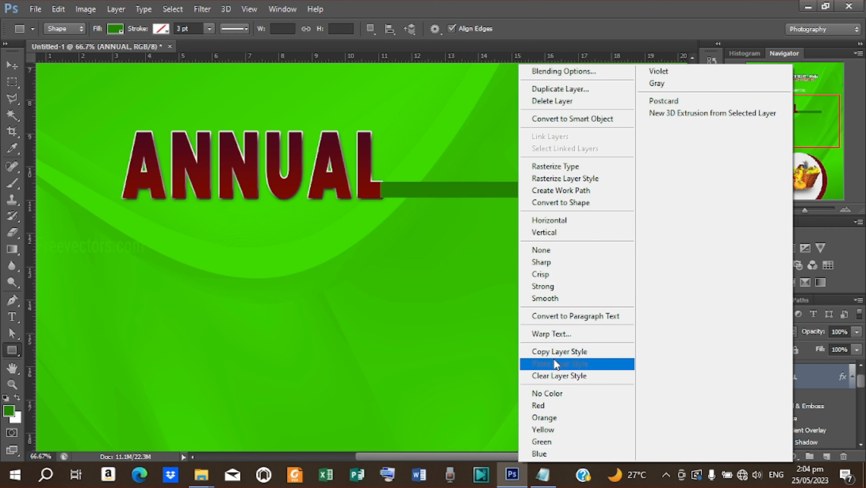
pyautogui.click(554, 352)
pyautogui.scroll(1, 773, 394)
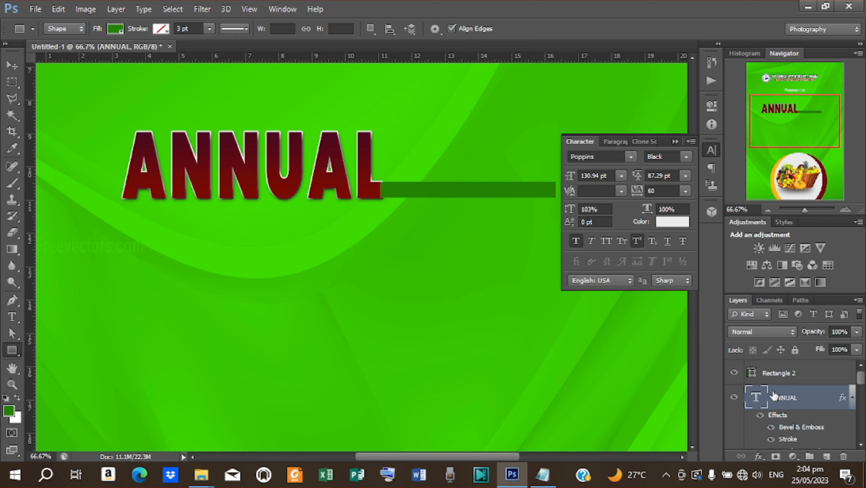
pyautogui.click(781, 375)
pyautogui.rightClick(781, 375)
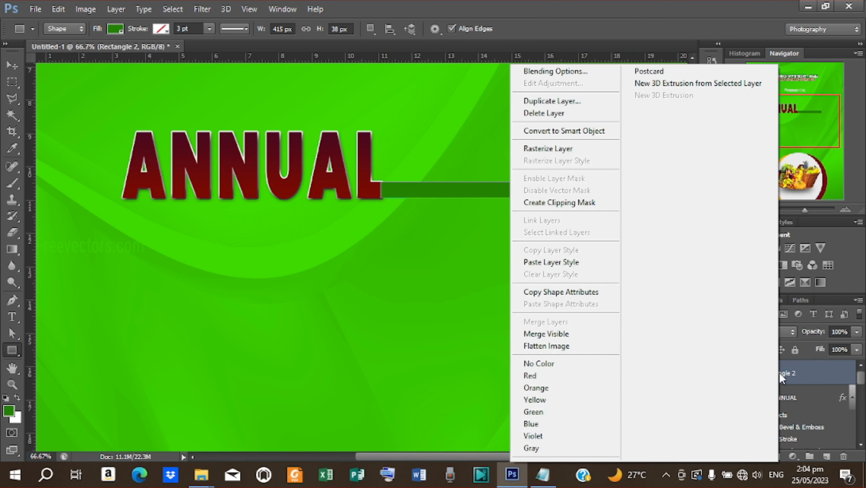
pyautogui.click(563, 259)
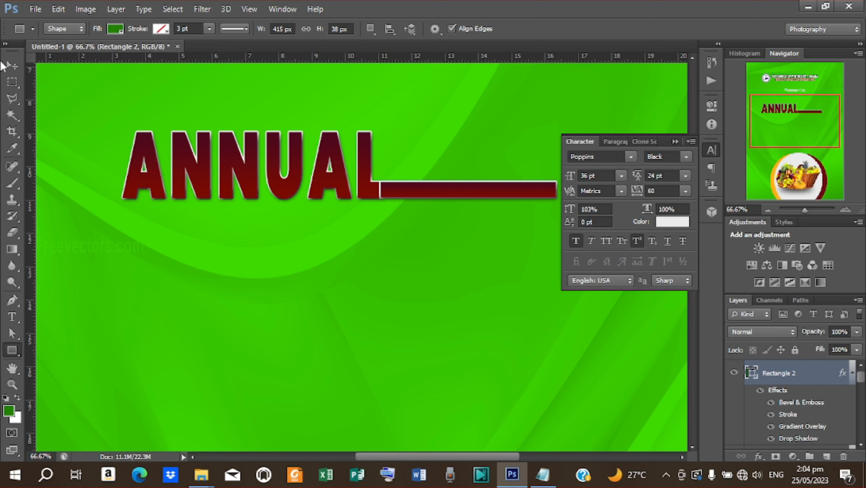
# - Slide the maroon bar left against the L and nudge it into alignment
pyautogui.click(12, 65)
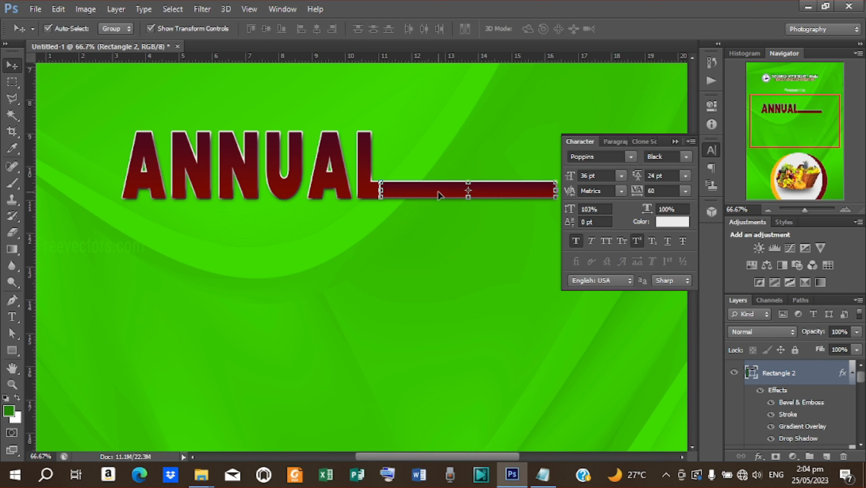
pyautogui.moveTo(439, 195); pyautogui.dragTo(417, 196)
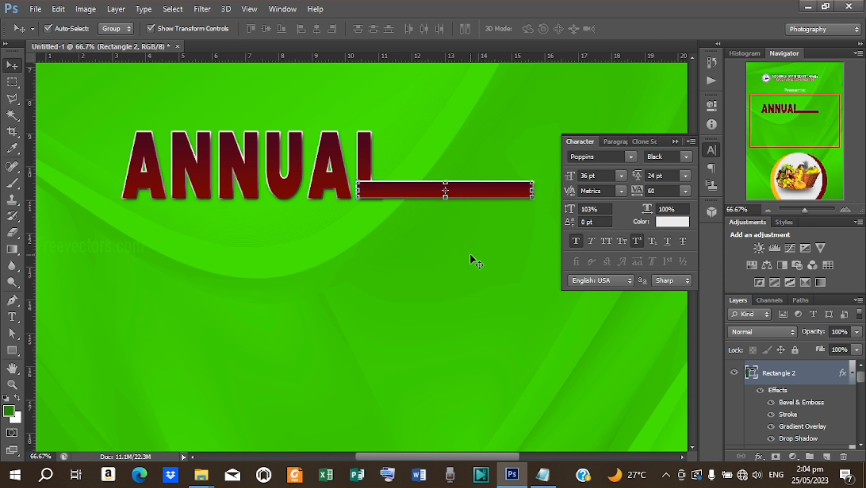
pyautogui.press('Down')
pyautogui.press('Down')
pyautogui.press('Down')
pyautogui.press('Down')
pyautogui.press('Right')
pyautogui.press('Right')
pyautogui.press('Right')
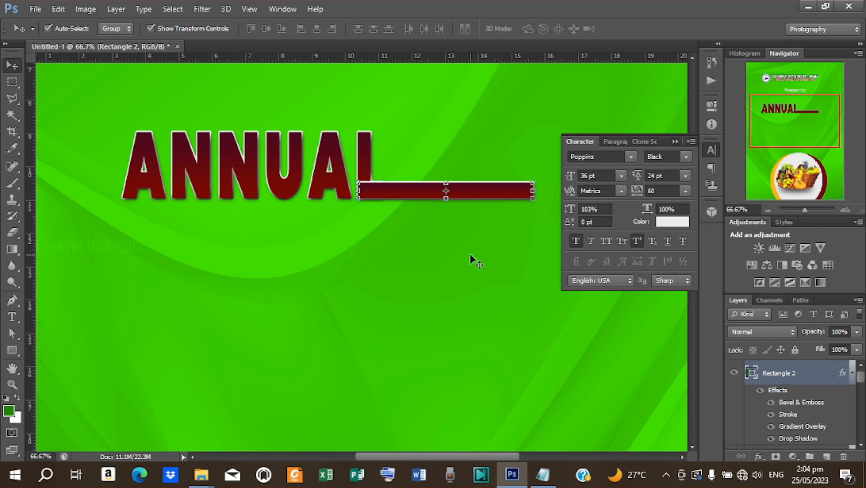
pyautogui.click(468, 253)
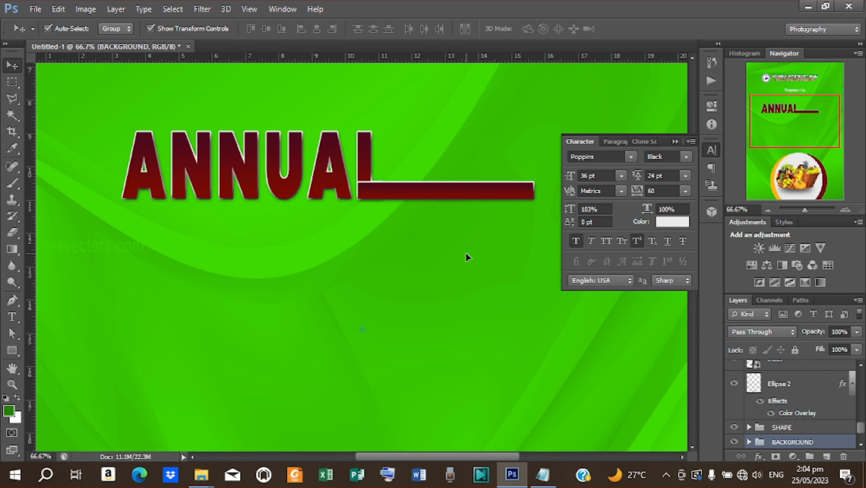
# - Move the Rectangle 2 layer beneath ANNUAL in the Layers panel and nudge it up slightly
pyautogui.hotkey('ctrl', '+')
pyautogui.hotkey('ctrl', '+')
pyautogui.scroll(5, 466, 252)
pyautogui.scroll(2, 465, 250)
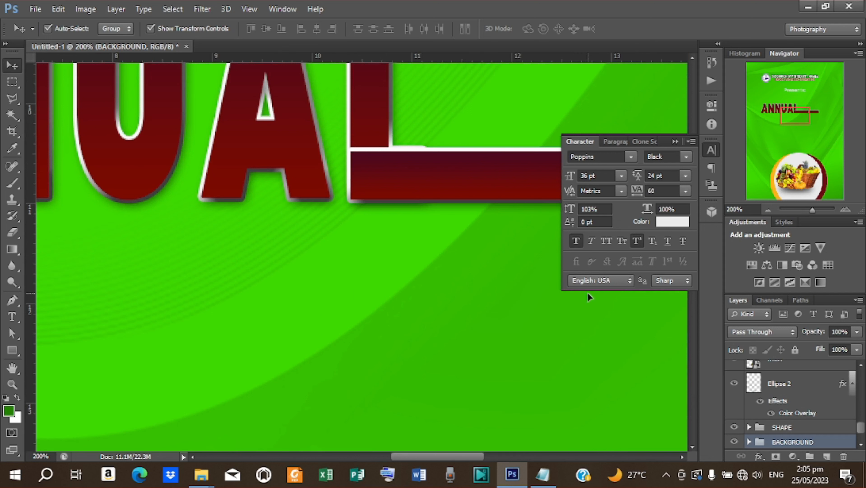
pyautogui.moveTo(783, 440)
pyautogui.mouseDown()
pyautogui.moveTo(783, 409)
pyautogui.moveTo(785, 441)
pyautogui.mouseUp()
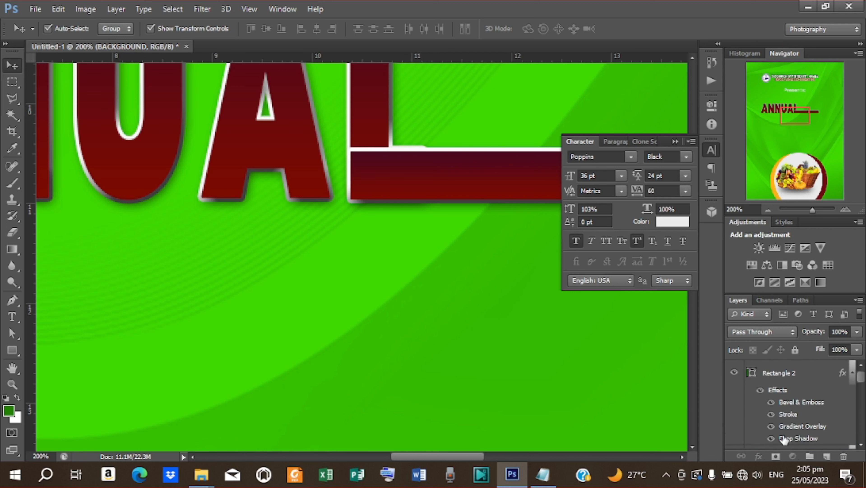
pyautogui.click(787, 375)
pyautogui.scroll(-3, 785, 392)
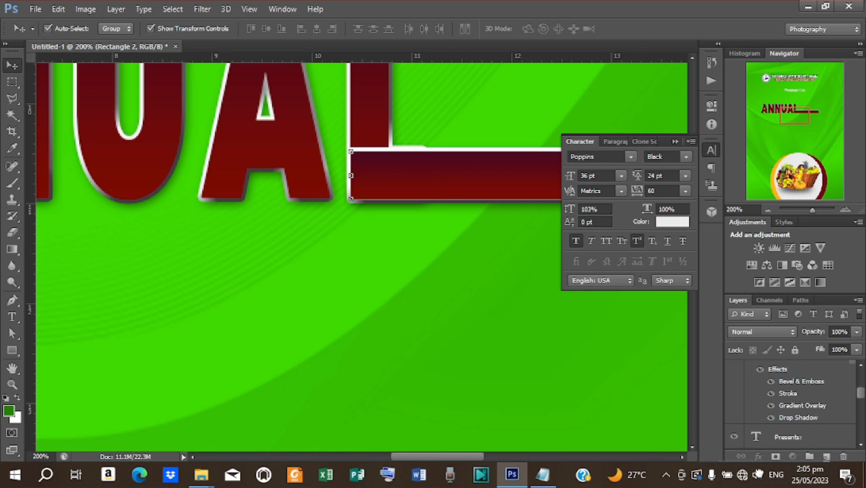
pyautogui.moveTo(758, 474); pyautogui.dragTo(770, 397)
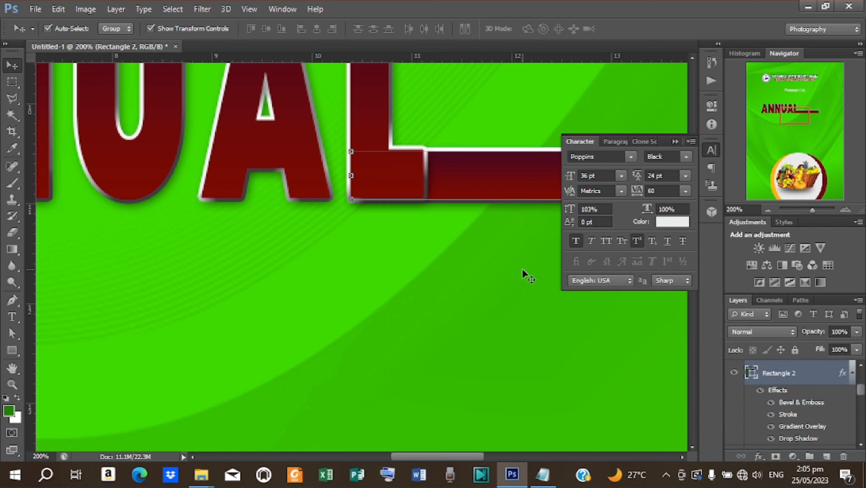
pyautogui.press('Up')
pyautogui.press('Up')
pyautogui.click(513, 101)
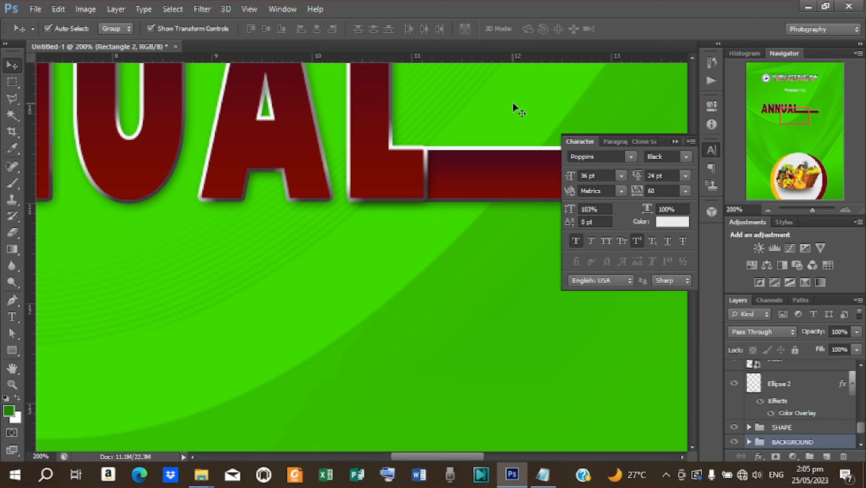
pyautogui.click(423, 170)
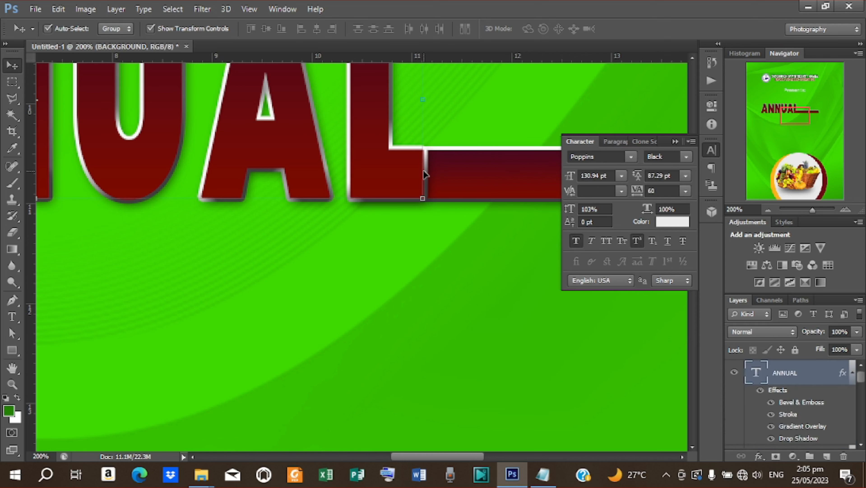
# - Rasterize ANNUAL, cut the L/bar corner to its own layer, and merge it back down
pyautogui.rightClick(798, 378)
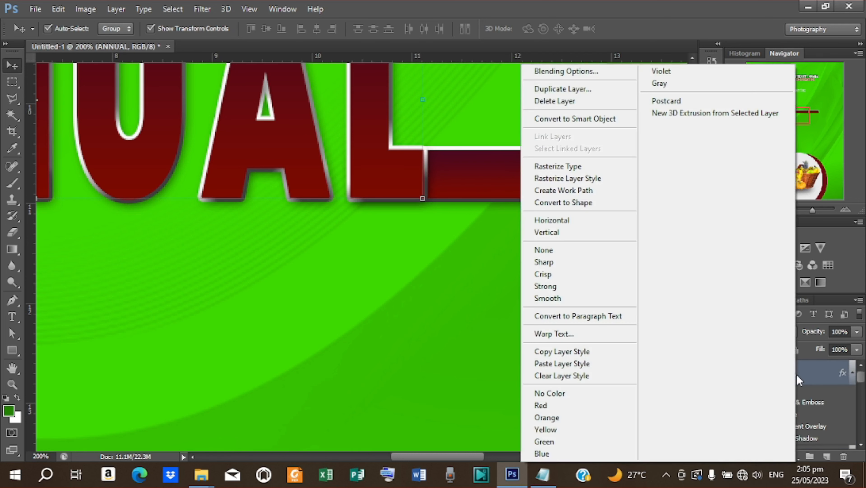
pyautogui.click(566, 167)
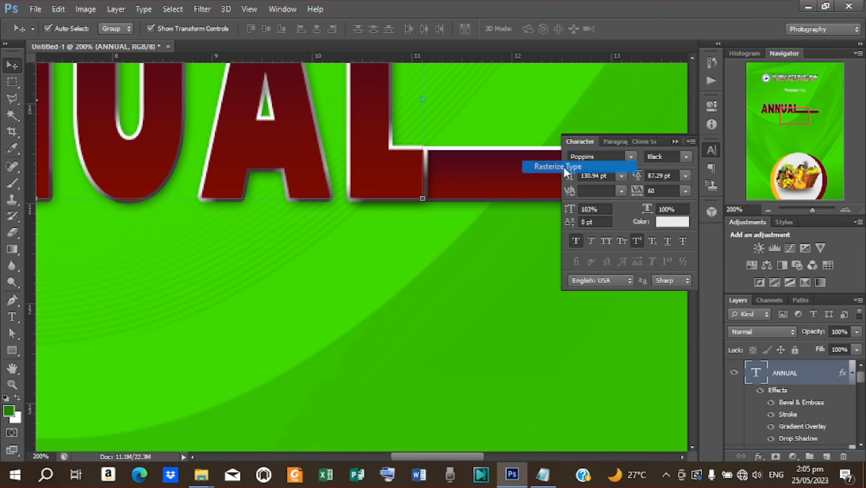
pyautogui.click(12, 82)
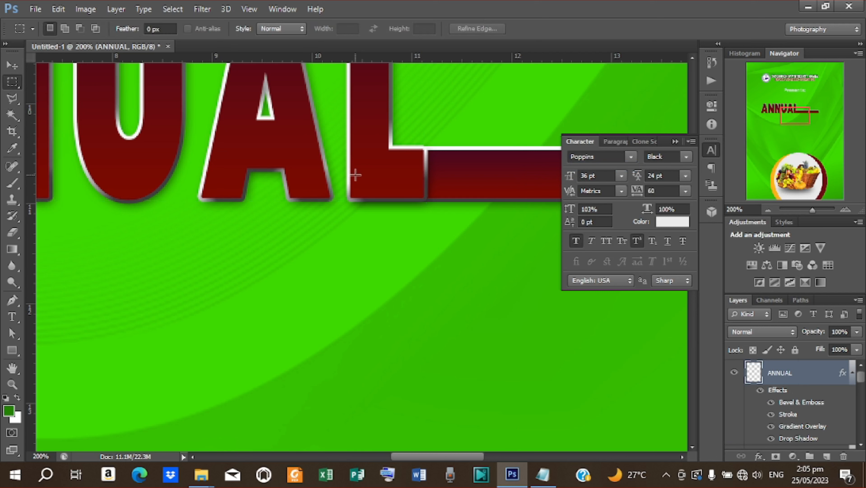
pyautogui.moveTo(422, 145); pyautogui.dragTo(445, 201)
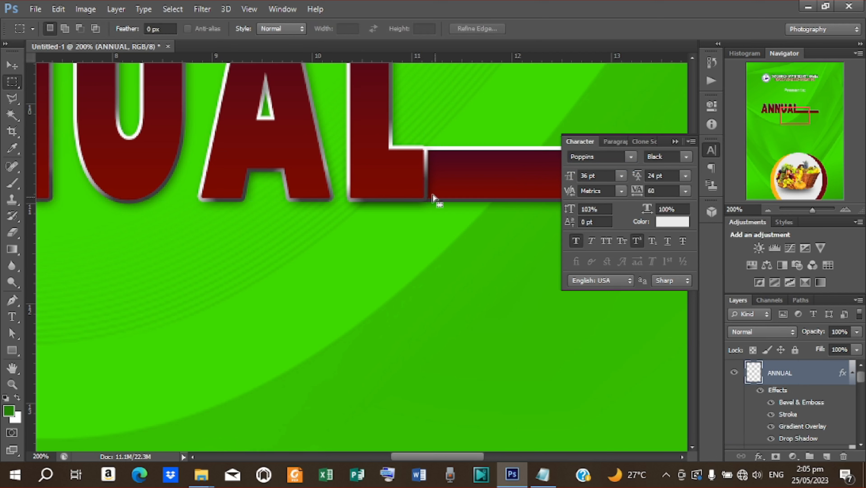
pyautogui.rightClick(426, 179)
pyautogui.click(454, 294)
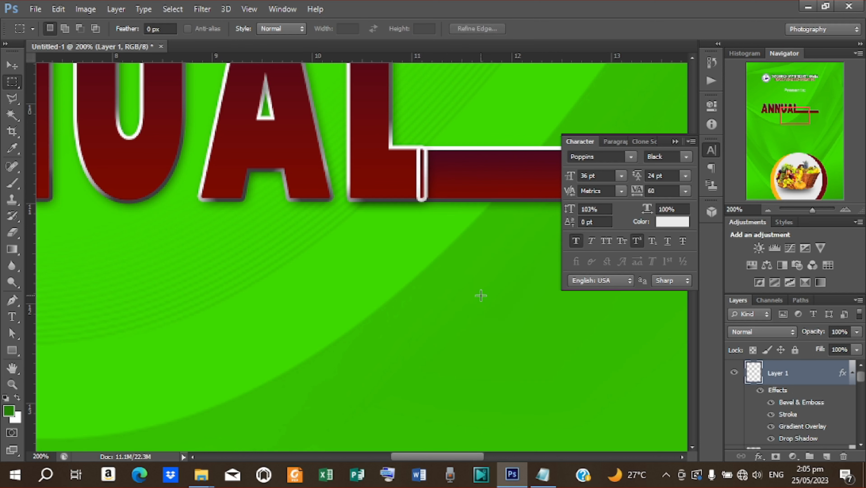
pyautogui.hotkey('ctrl', 'e')
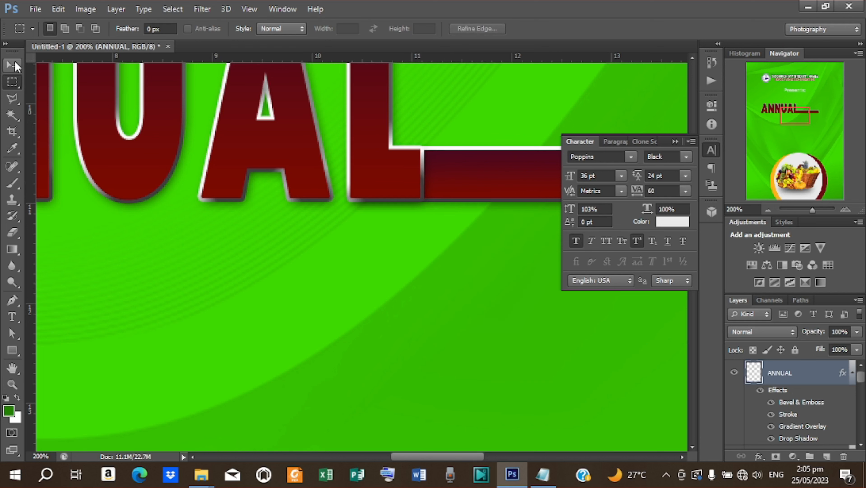
# - Select the Rectangle 2 bar layer together with ANNUAL and zoom out to the whole title
pyautogui.click(15, 61)
pyautogui.scroll(-4, 783, 415)
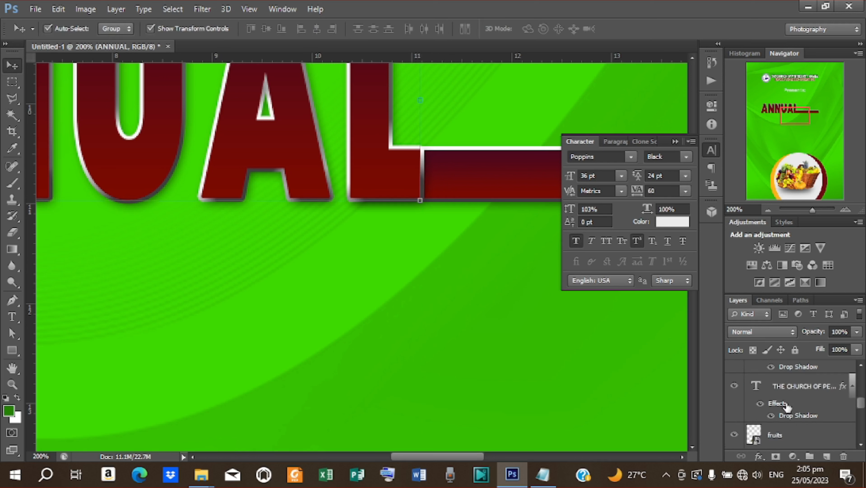
pyautogui.scroll(2, 786, 406)
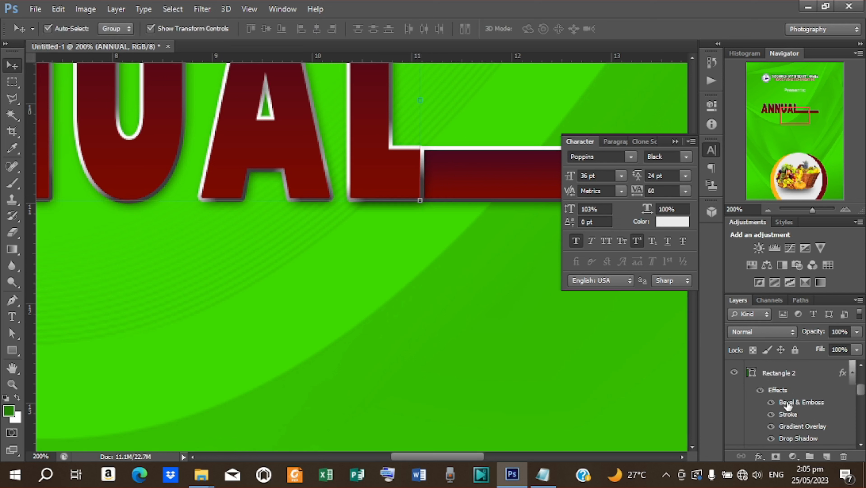
pyautogui.click(787, 374)
pyautogui.hotkey('ctrl', '-')
pyautogui.hotkey('ctrl', '-')
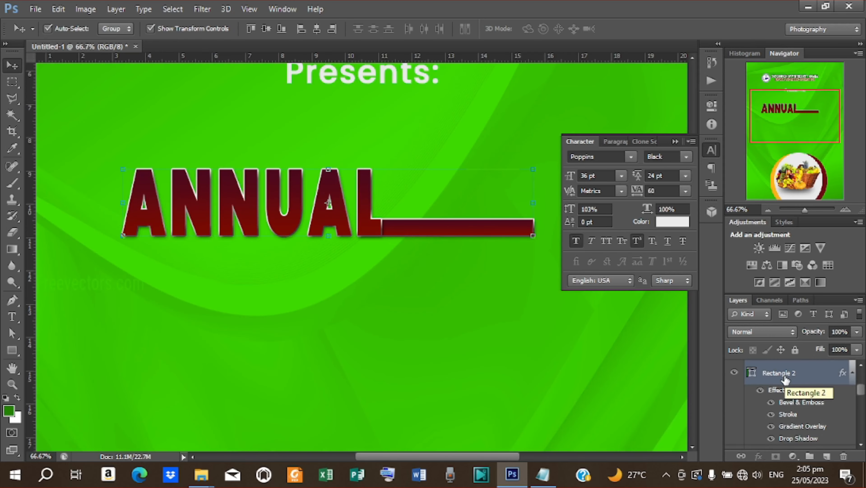
# - Merge the title and bar, then add a text layer with HARVEST copied from the notes
pyautogui.hotkey('ctrl', 'e')
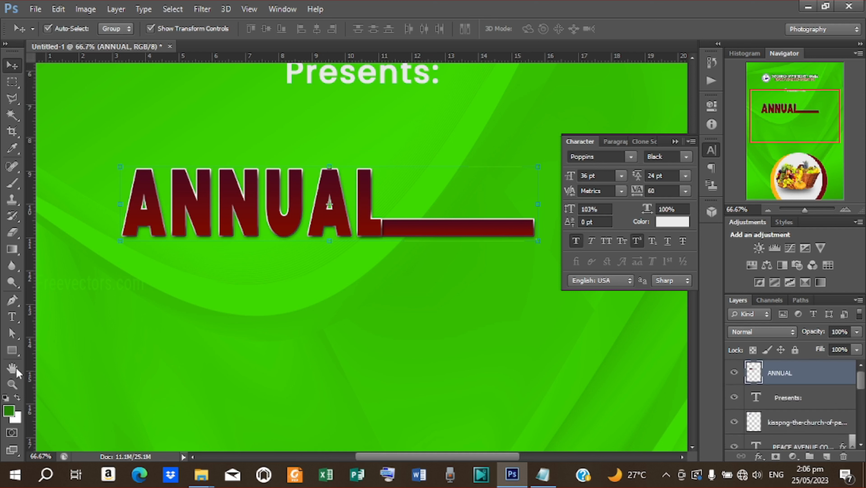
pyautogui.click(8, 320)
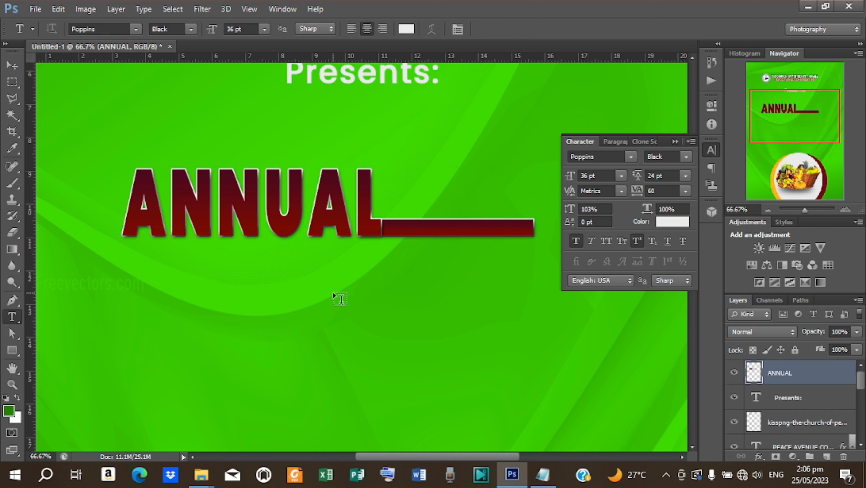
pyautogui.click(337, 297)
pyautogui.click(543, 474)
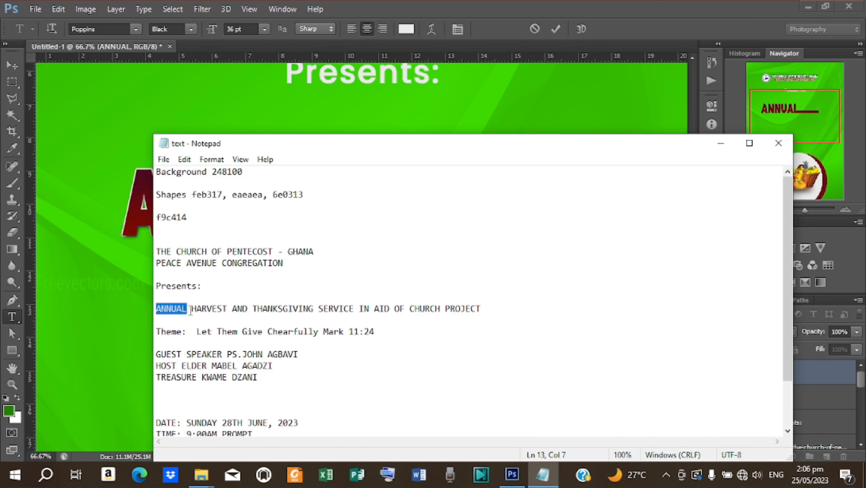
pyautogui.moveTo(191, 310); pyautogui.dragTo(228, 309)
pyautogui.rightClick(219, 307)
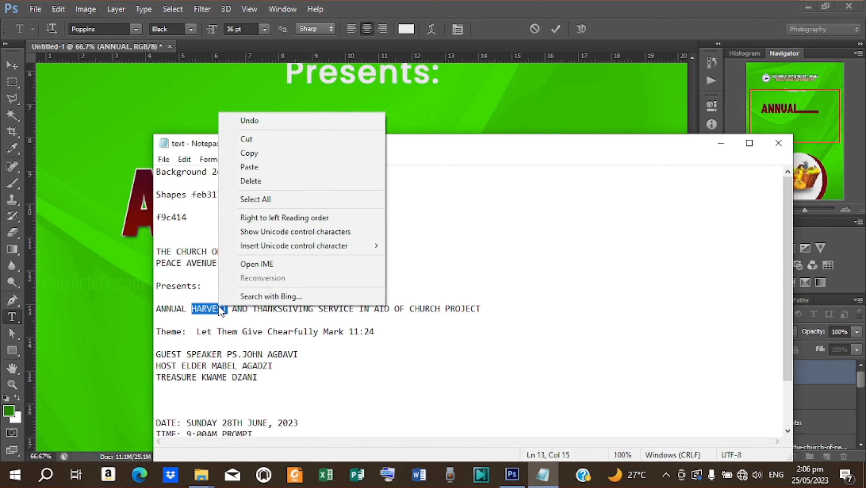
pyautogui.click(242, 155)
pyautogui.click(723, 147)
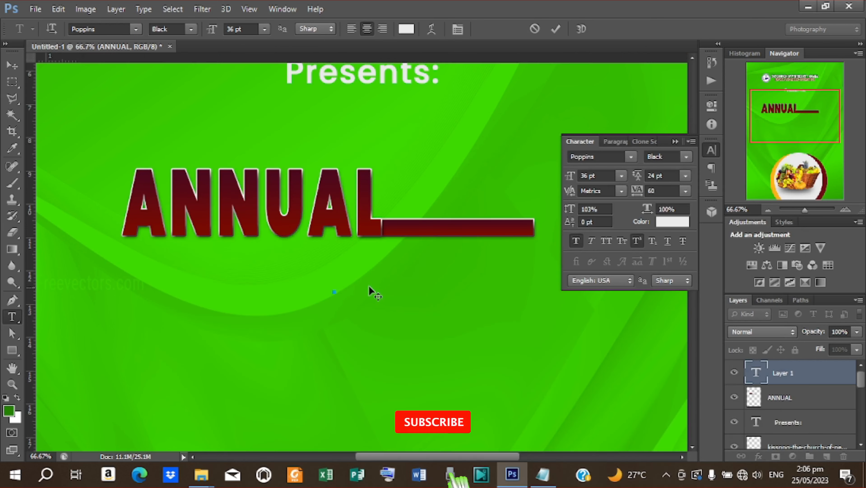
pyautogui.hotkey('ctrl', 'v')
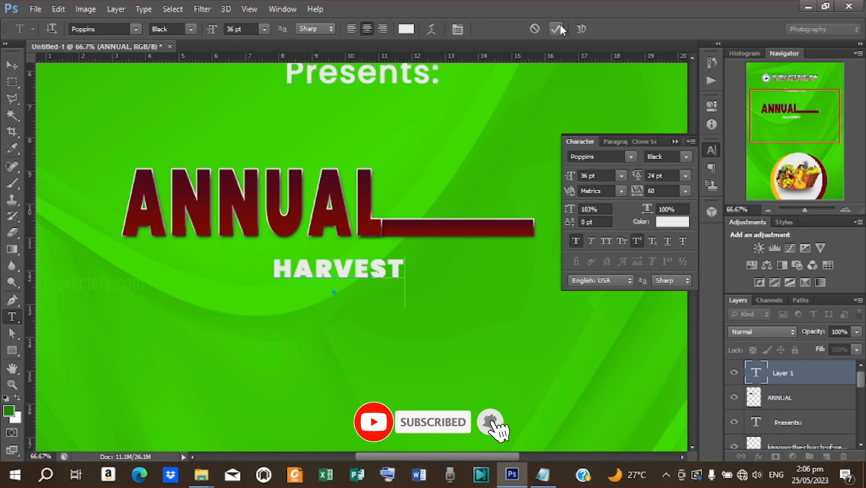
pyautogui.click(11, 65)
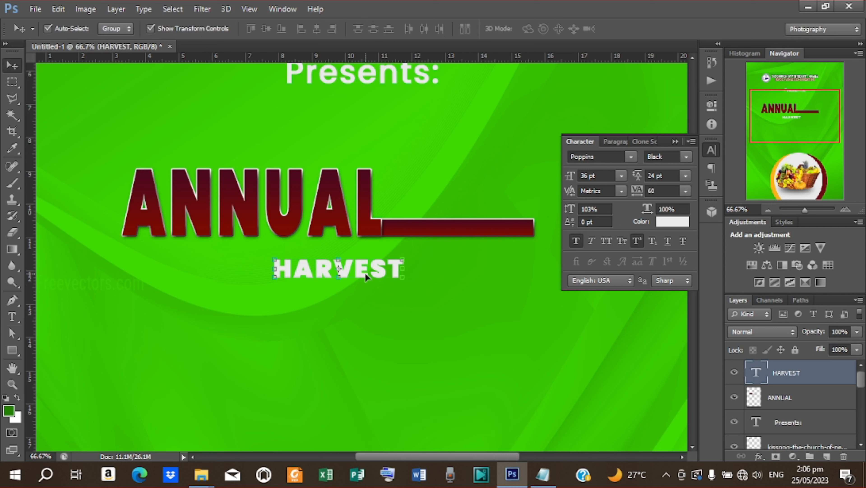
# - Move HARVEST onto the maroon bar and stretch it wider and taller to fill it
pyautogui.moveTo(366, 272); pyautogui.dragTo(487, 209)
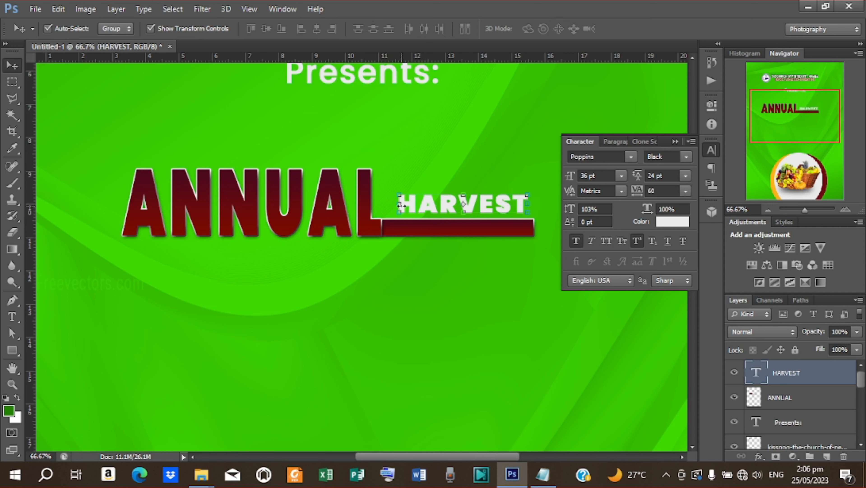
pyautogui.moveTo(401, 205); pyautogui.dragTo(386, 209)
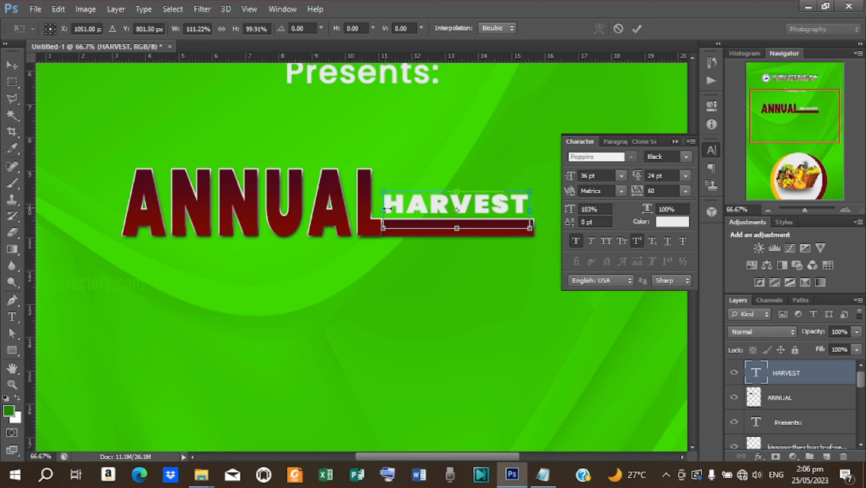
pyautogui.moveTo(530, 210); pyautogui.dragTo(538, 216)
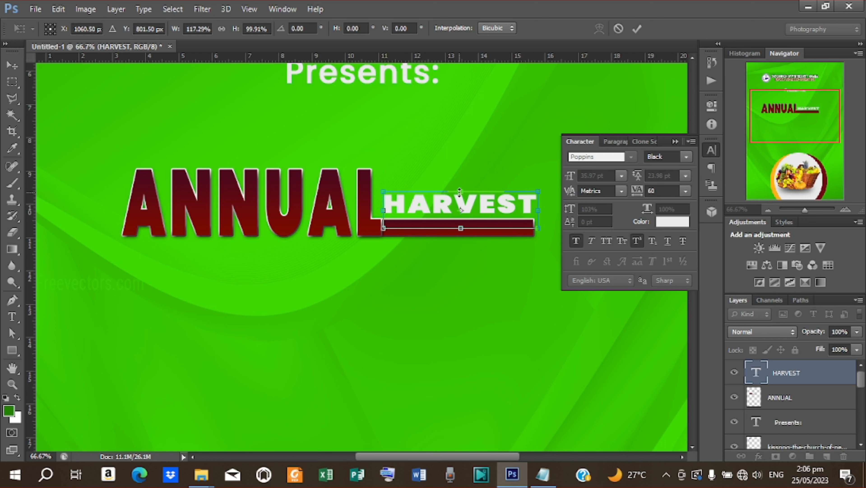
pyautogui.moveTo(460, 192); pyautogui.dragTo(460, 182)
pyautogui.click(638, 27)
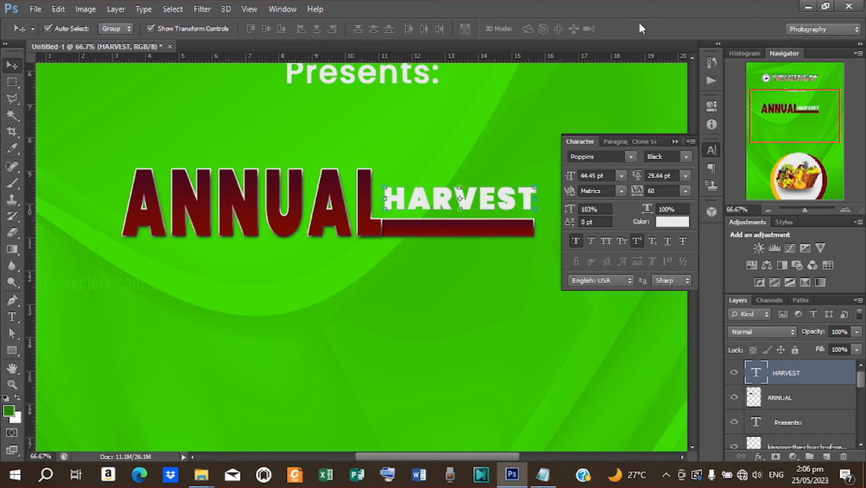
pyautogui.press('Left')
pyautogui.press('Left')
pyautogui.press('Left')
pyautogui.press('Left')
pyautogui.press('Left')
pyautogui.press('Left')
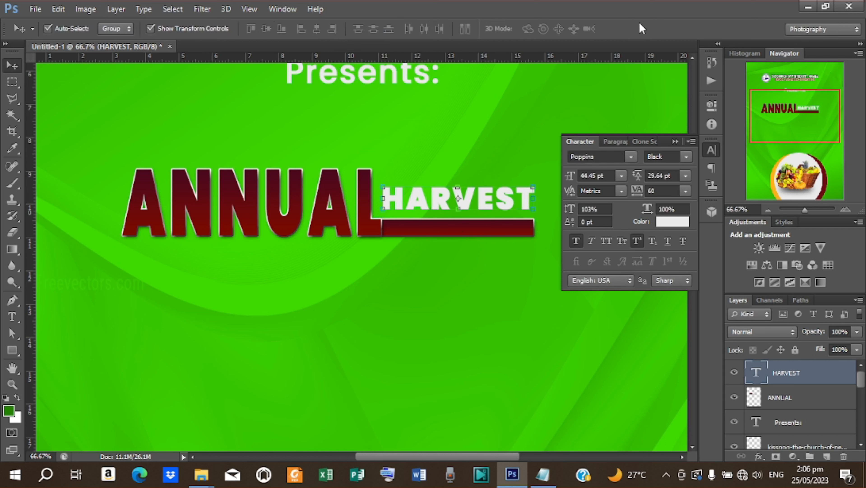
pyautogui.press('Up')
pyautogui.press('Up')
pyautogui.press('Up')
pyautogui.press('Up')
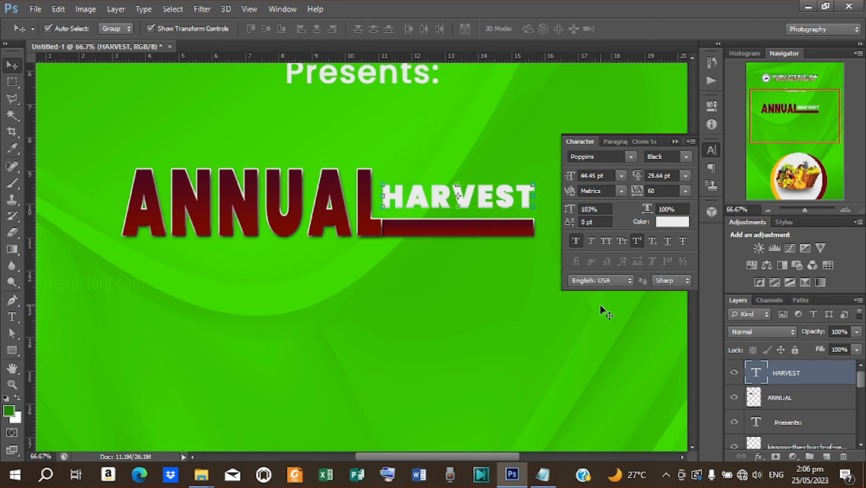
pyautogui.hotkey('ctrl', '-')
pyautogui.hotkey('ctrl', '-')
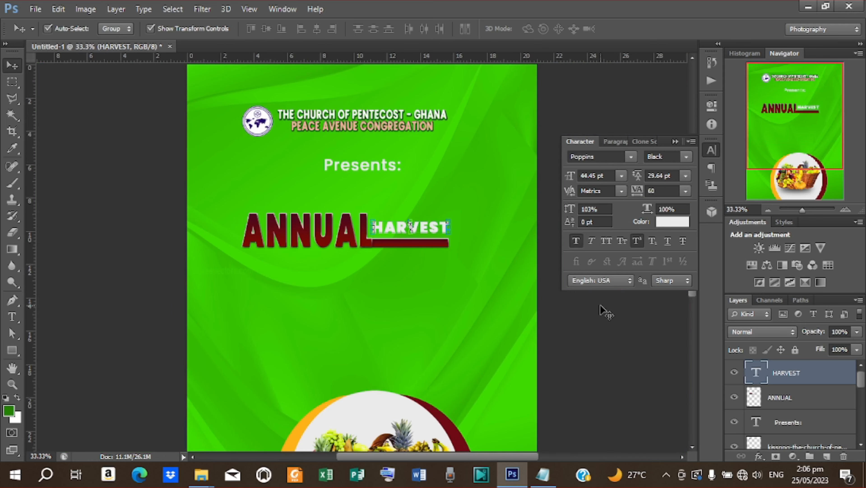
# - Select the PEACE AVENUE CONGREGATION text and change its colour to #ffea00
pyautogui.hotkey('ctrl', '-')
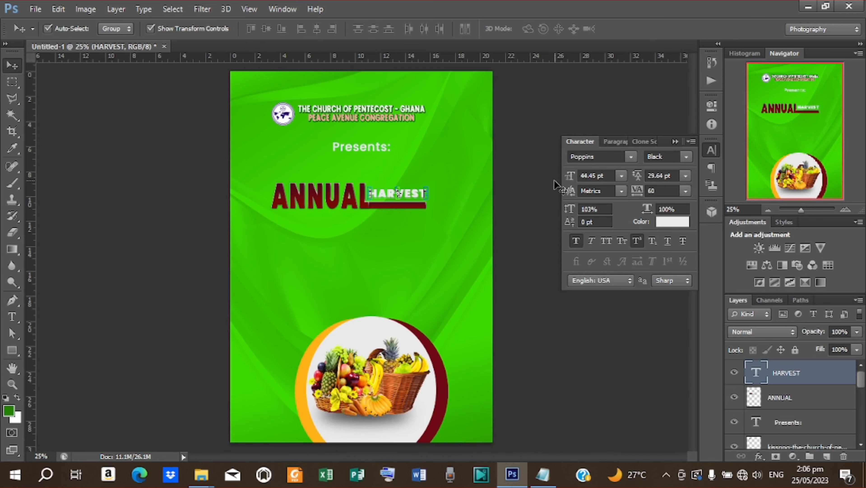
pyautogui.click(531, 184)
pyautogui.click(372, 121)
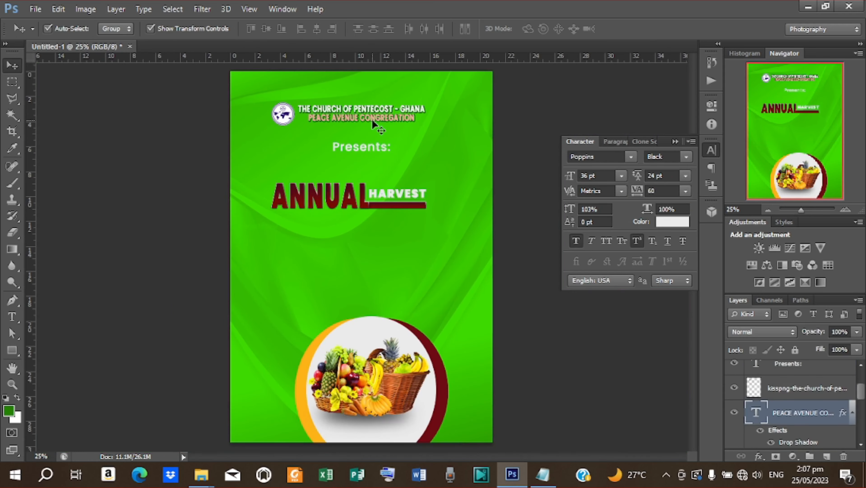
pyautogui.click(664, 222)
pyautogui.click(398, 204)
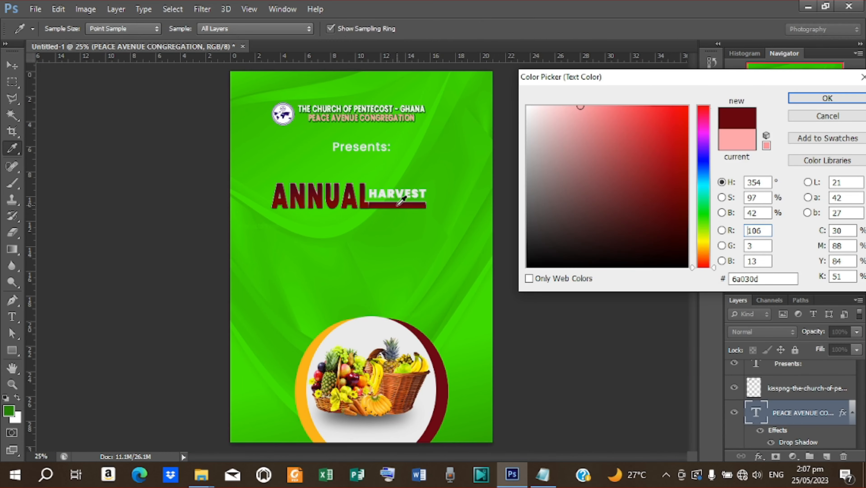
pyautogui.click(421, 366)
pyautogui.click(813, 100)
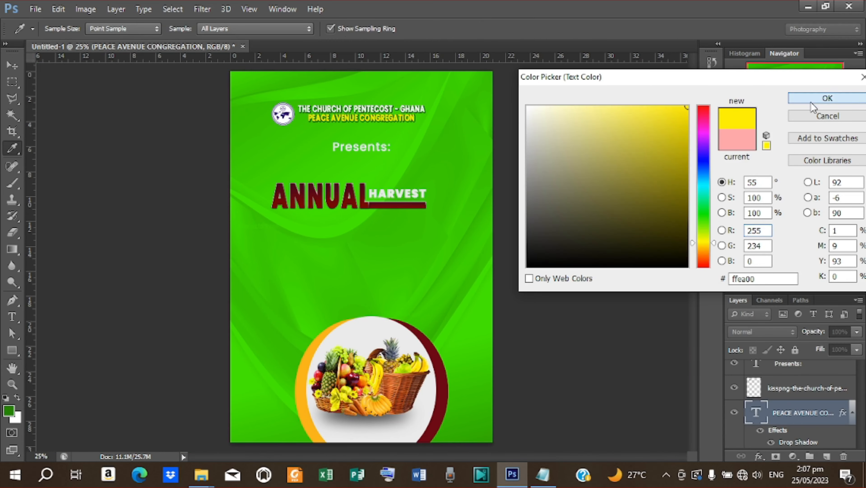
pyautogui.click(407, 211)
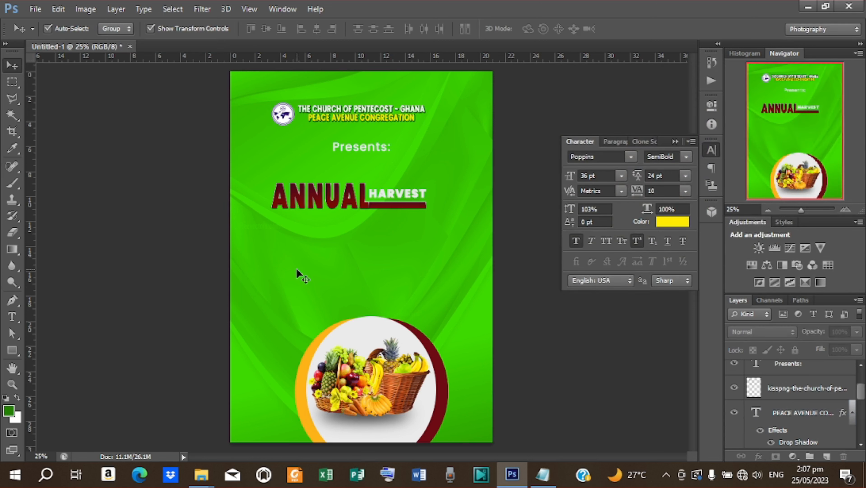
# - Add a text layer with THANKSGIVING copied from the notes, below ANNUAL
pyautogui.press('t')
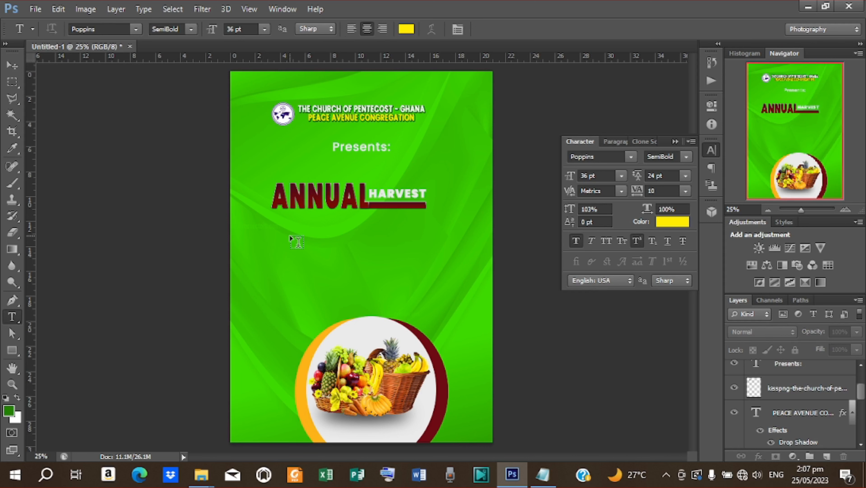
pyautogui.click(298, 240)
pyautogui.click(543, 474)
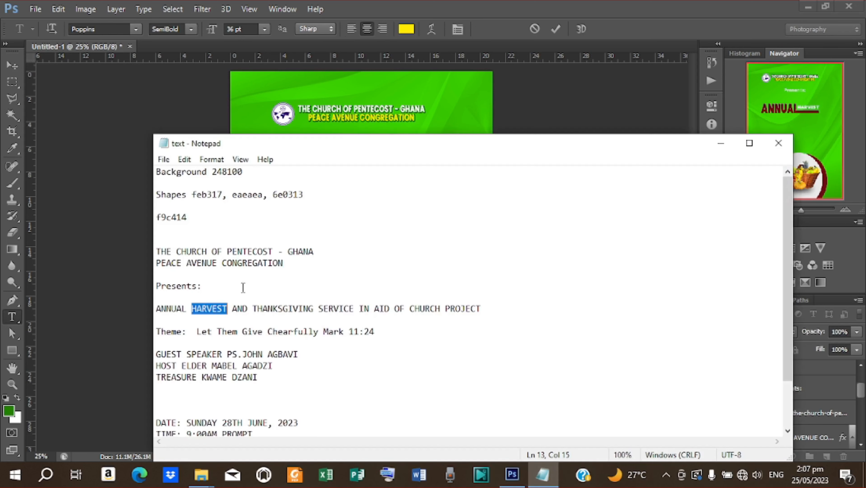
pyautogui.moveTo(253, 309); pyautogui.dragTo(315, 308)
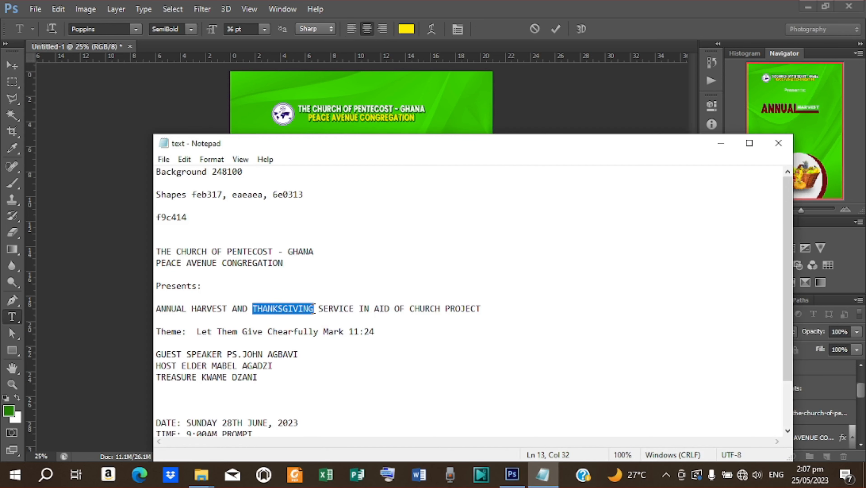
pyautogui.rightClick(297, 300)
pyautogui.click(310, 154)
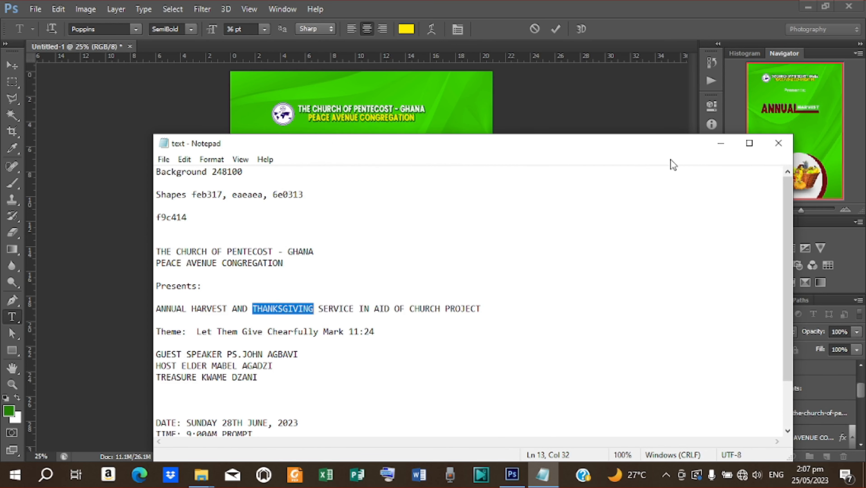
pyautogui.click(717, 146)
pyautogui.hotkey('ctrl', 'v')
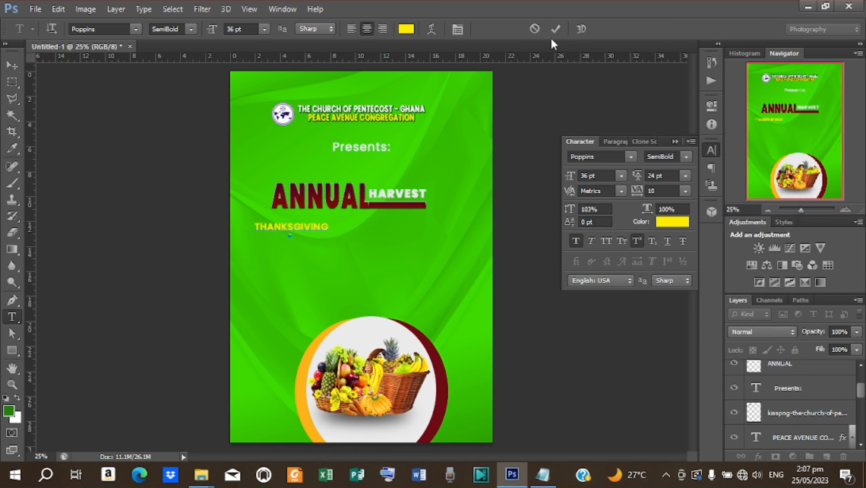
pyautogui.click(555, 28)
pyautogui.press('v')
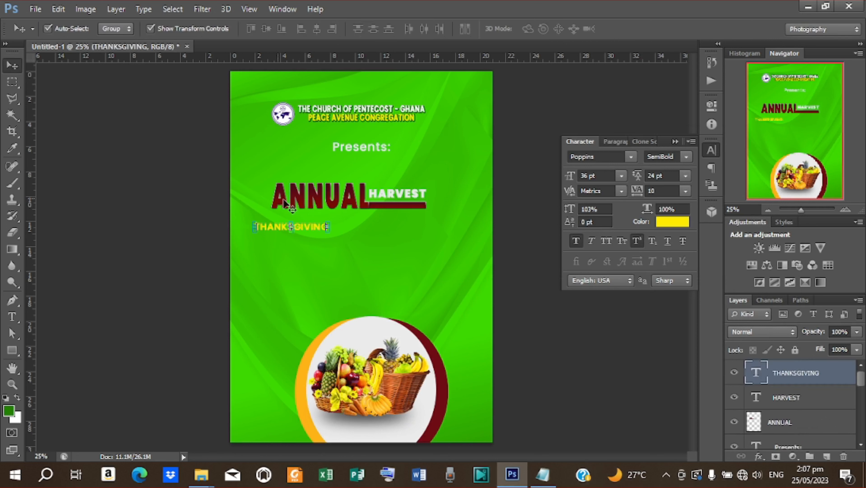
# - Enlarge THANKSGIVING and tuck it under the ANNUAL HARVEST title
pyautogui.click(330, 236)
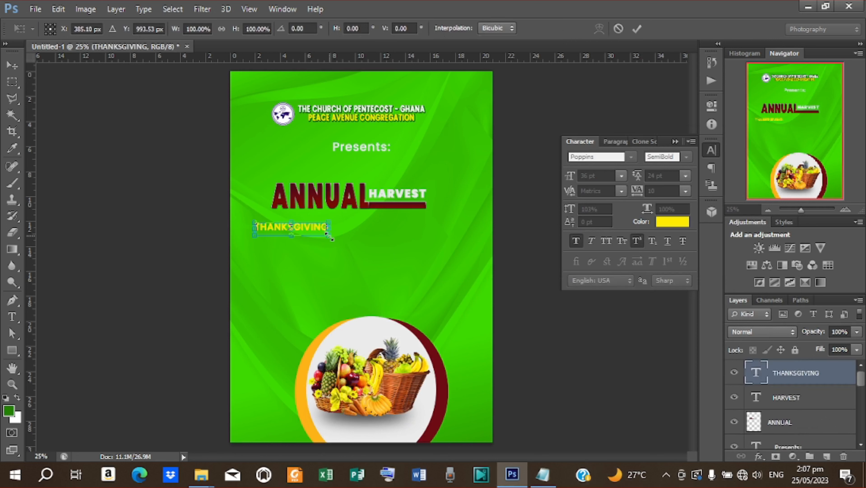
pyautogui.moveTo(331, 238); pyautogui.dragTo(393, 261)
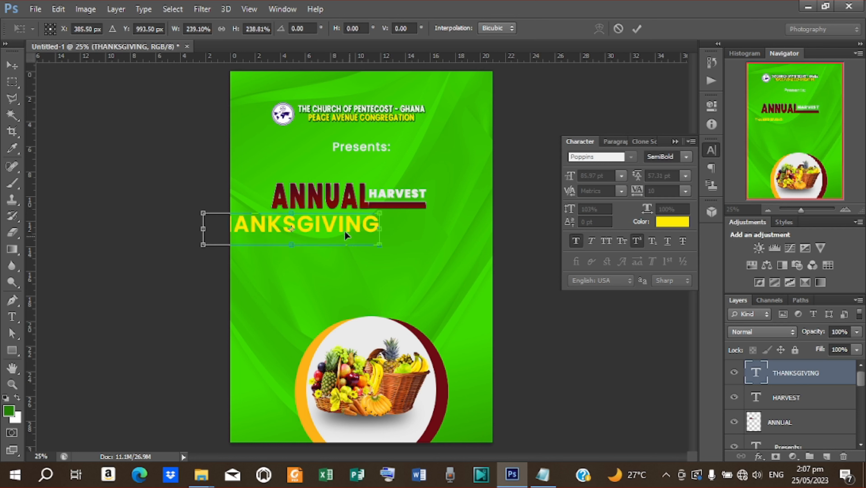
pyautogui.moveTo(349, 232); pyautogui.dragTo(402, 223)
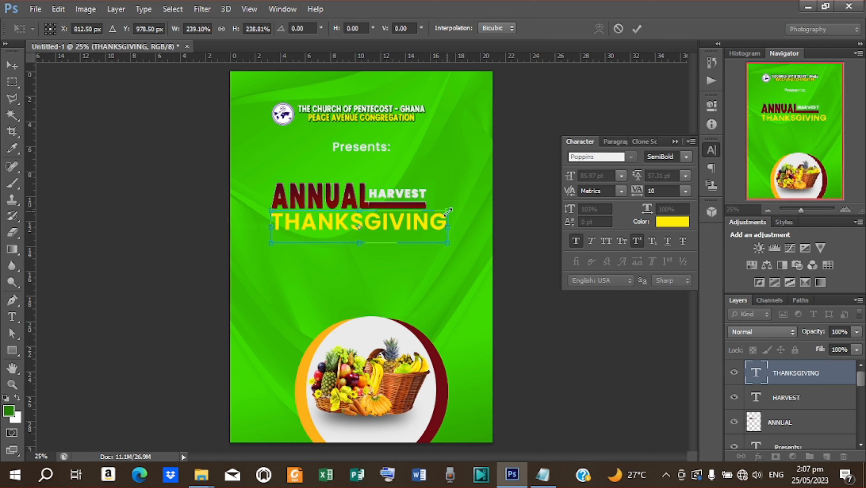
pyautogui.moveTo(449, 210); pyautogui.dragTo(367, 218)
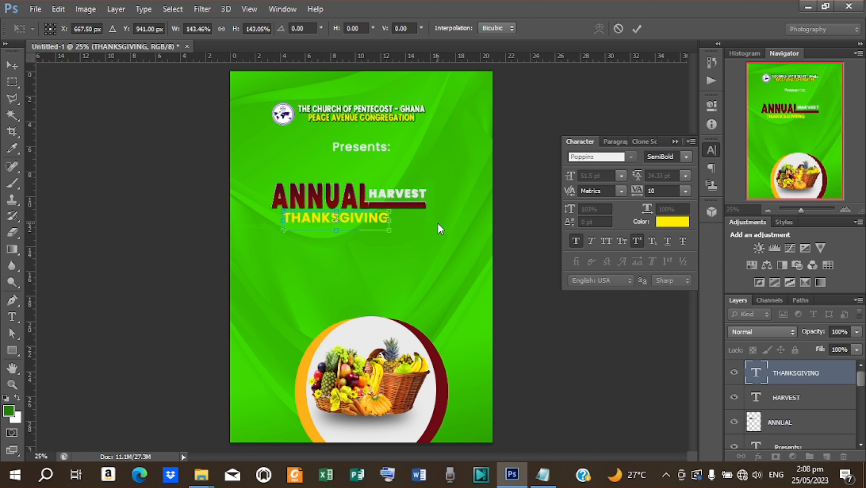
pyautogui.click(637, 29)
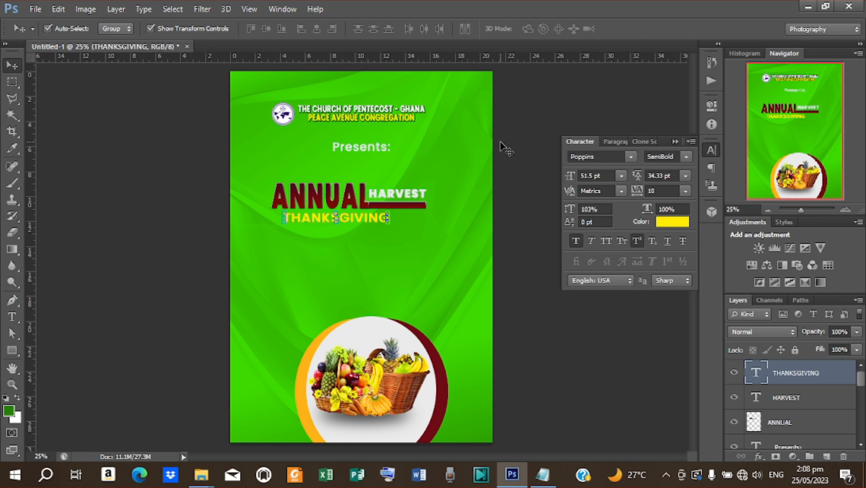
# - Stretch THANKSGIVING taller, then fine-tune its proportional size to fit beneath the title
pyautogui.hotkey('ctrl', '+')
pyautogui.hotkey('ctrl', '+')
pyautogui.scroll(3, 395, 216)
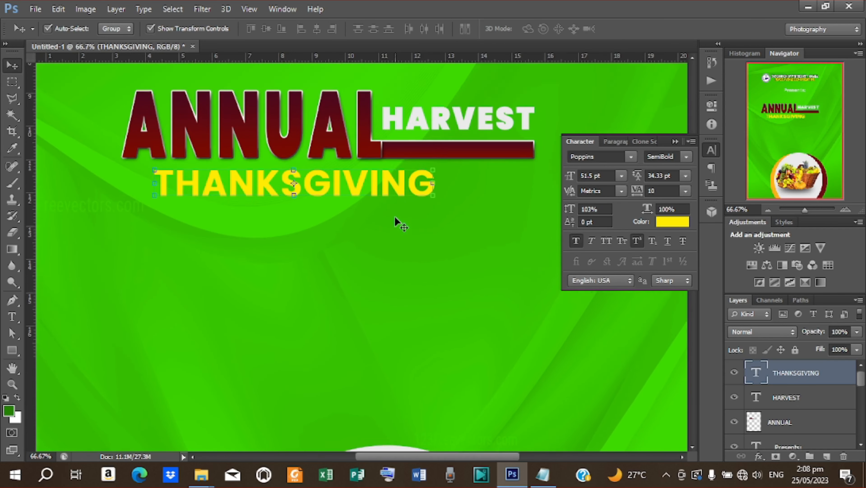
pyautogui.click(295, 225)
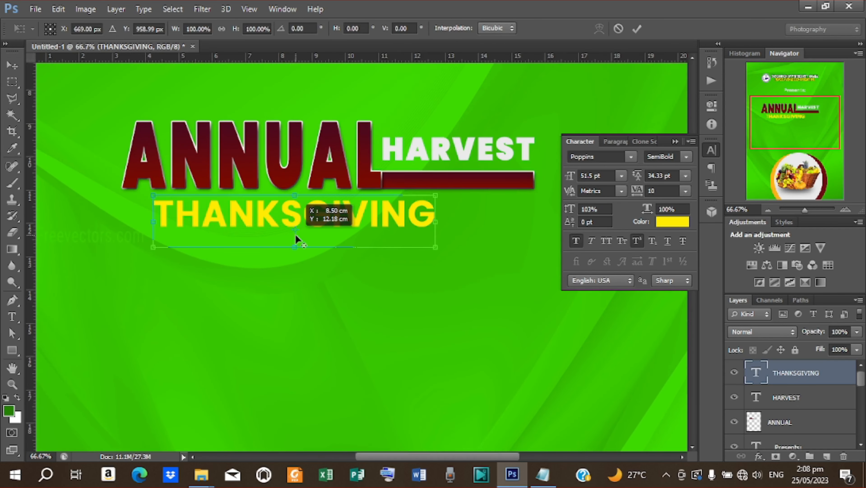
pyautogui.moveTo(294, 226); pyautogui.dragTo(294, 268)
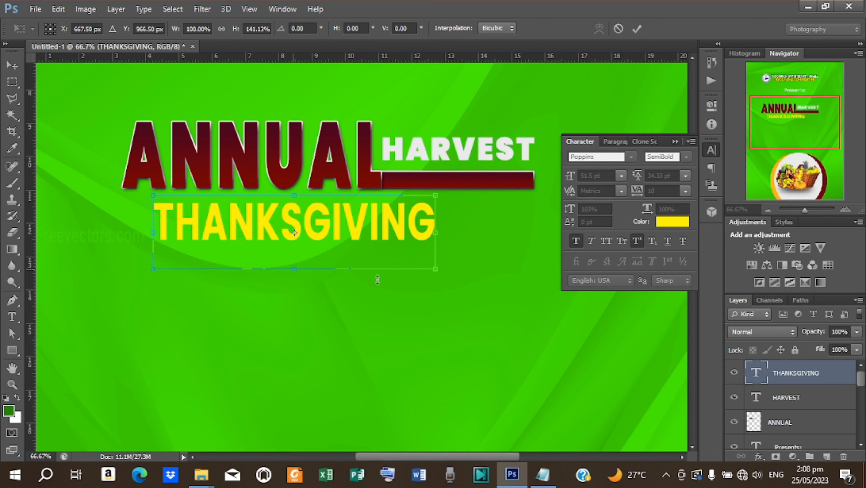
pyautogui.click(638, 29)
pyautogui.hotkey('ctrl', 't')
pyautogui.moveTo(438, 195); pyautogui.dragTo(443, 185)
pyautogui.moveTo(442, 188); pyautogui.dragTo(430, 197)
pyautogui.click(632, 30)
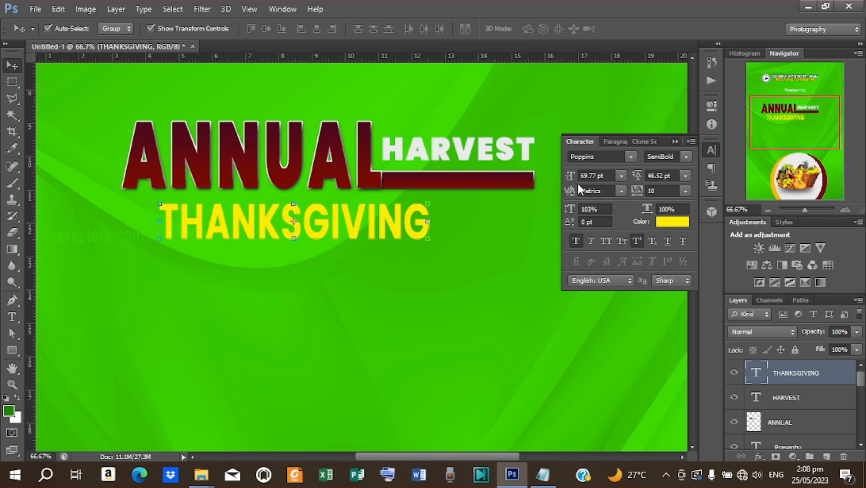
# - Give THANKSGIVING a Drop Shadow with a different contour preset, 1 px distance and 1 px size
pyautogui.rightClick(810, 378)
pyautogui.click(601, 71)
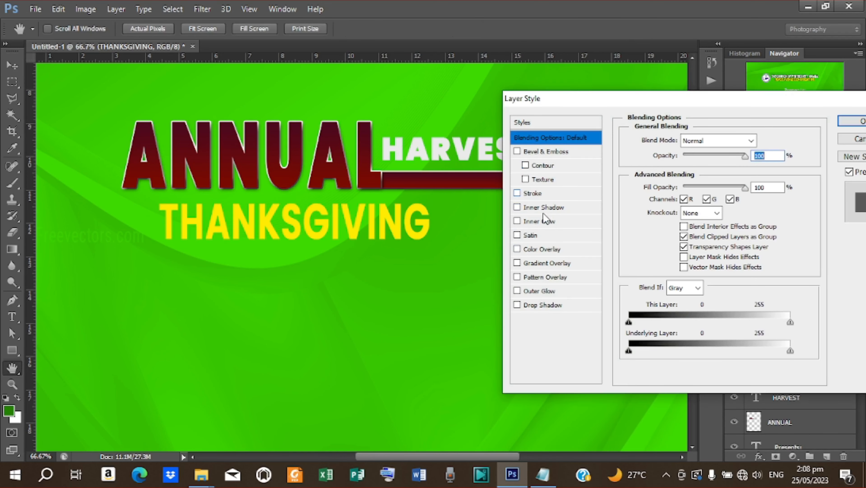
pyautogui.click(551, 304)
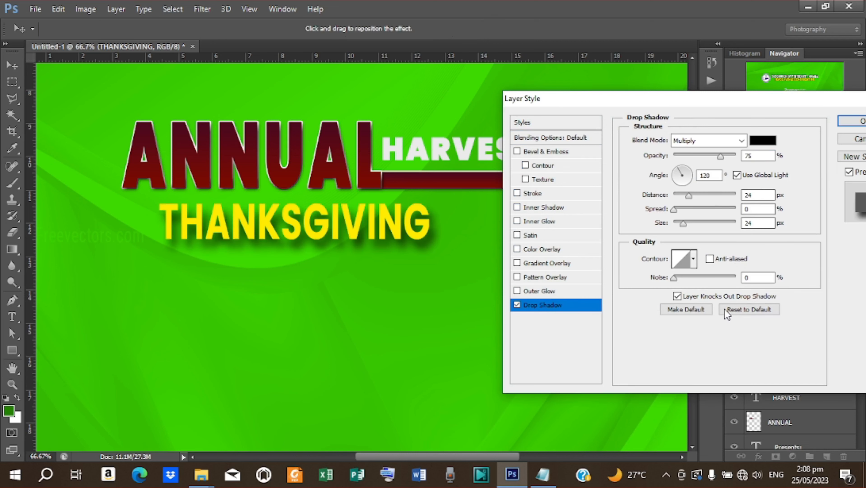
pyautogui.click(693, 259)
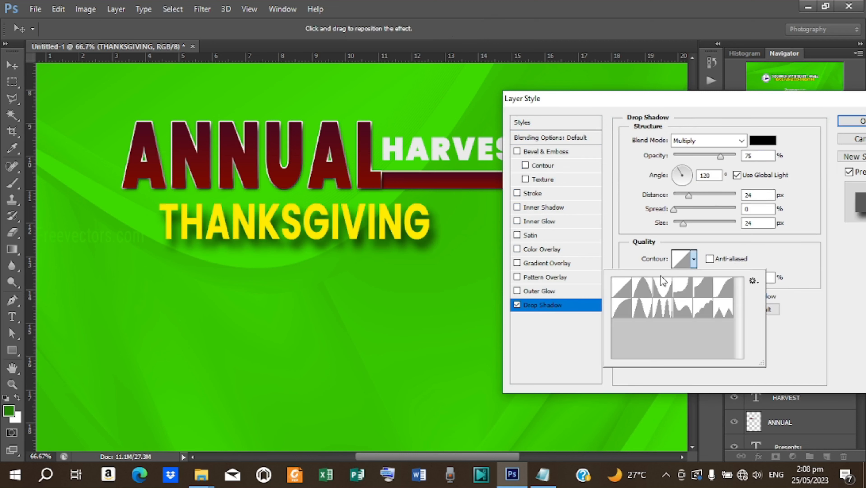
pyautogui.click(724, 289)
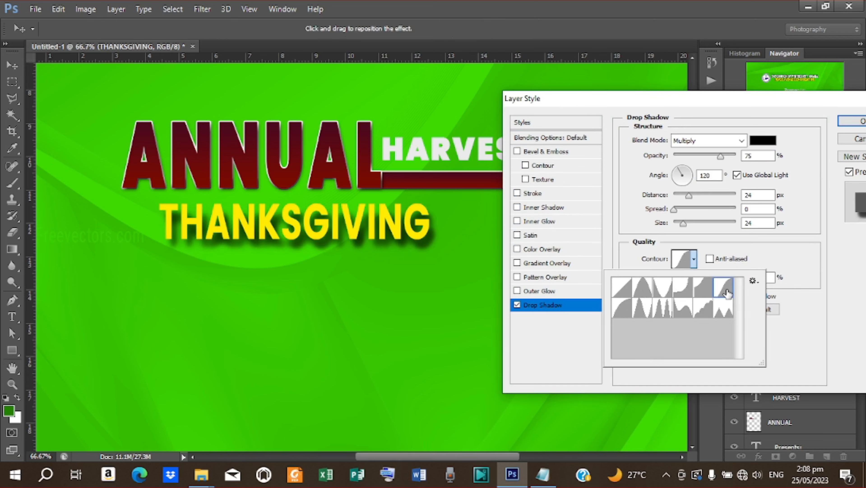
pyautogui.click(690, 195)
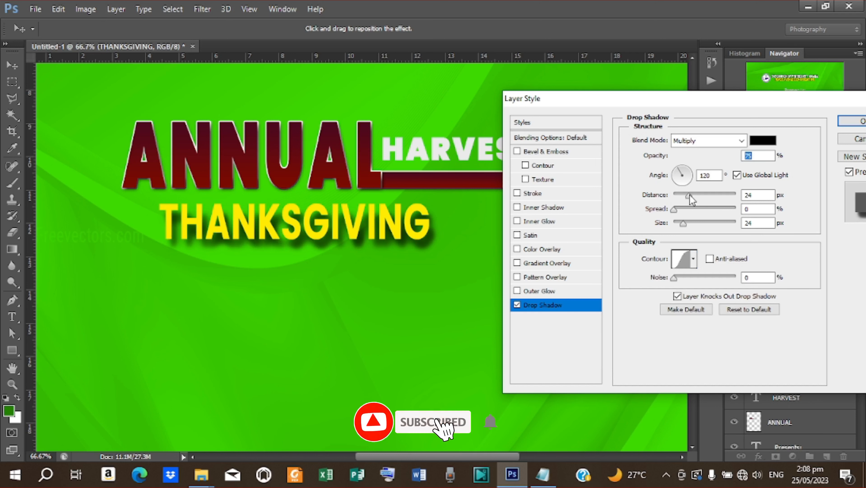
pyautogui.moveTo(689, 196); pyautogui.dragTo(675, 212)
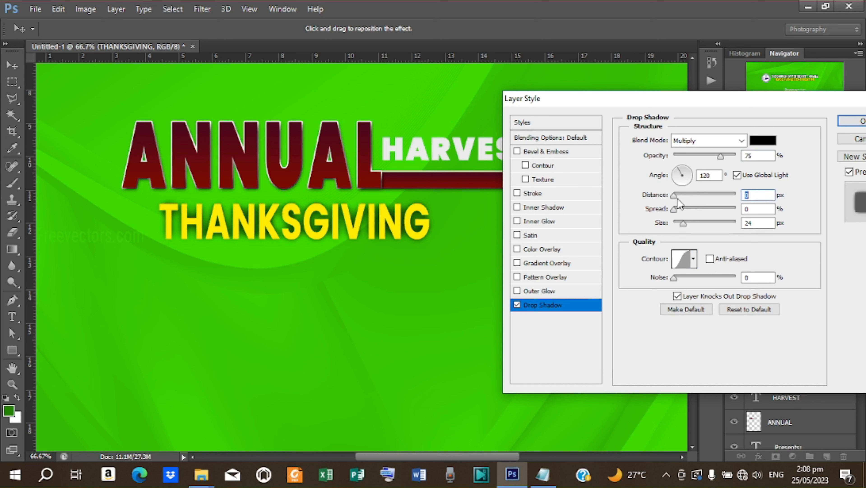
pyautogui.write('1')
pyautogui.moveTo(684, 226); pyautogui.dragTo(674, 225)
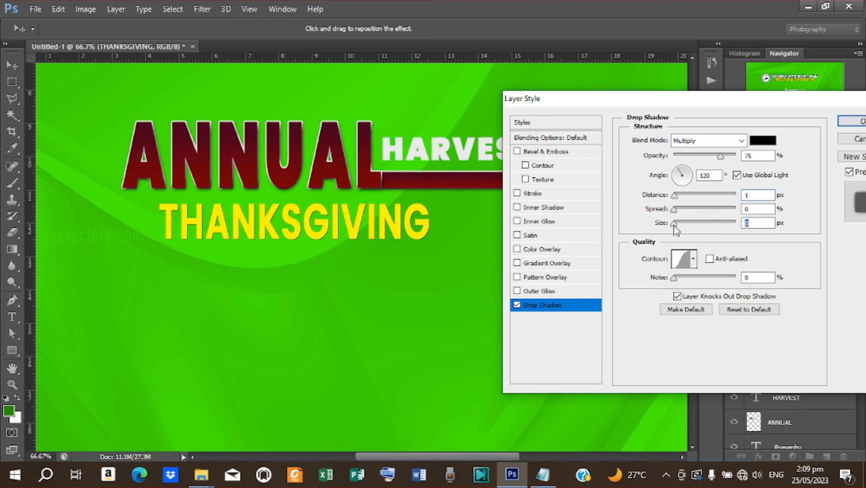
pyautogui.write('1')
# - Give THANKSGIVING a 3 px stroke in ANNUAL's dark red (#730207)
pyautogui.click(537, 199)
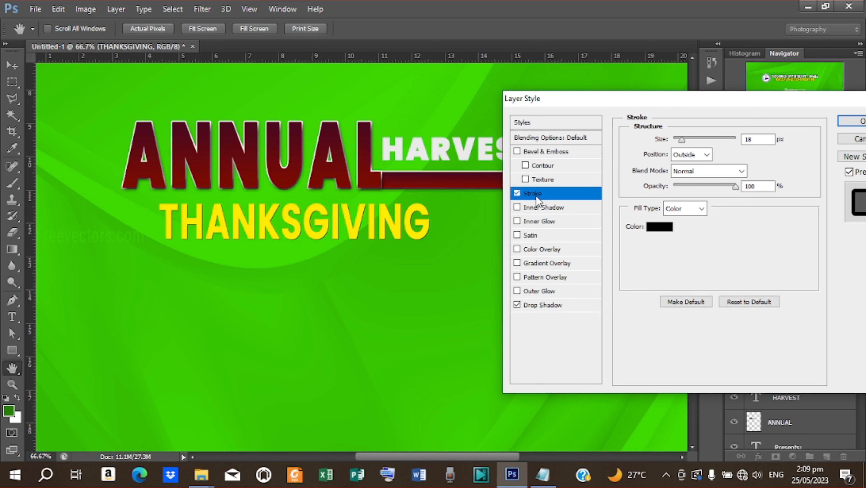
pyautogui.click(658, 227)
pyautogui.click(395, 183)
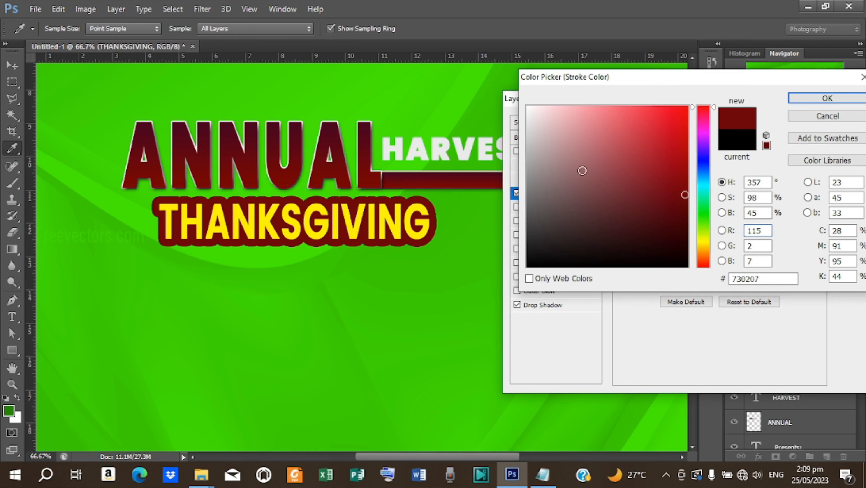
pyautogui.click(816, 97)
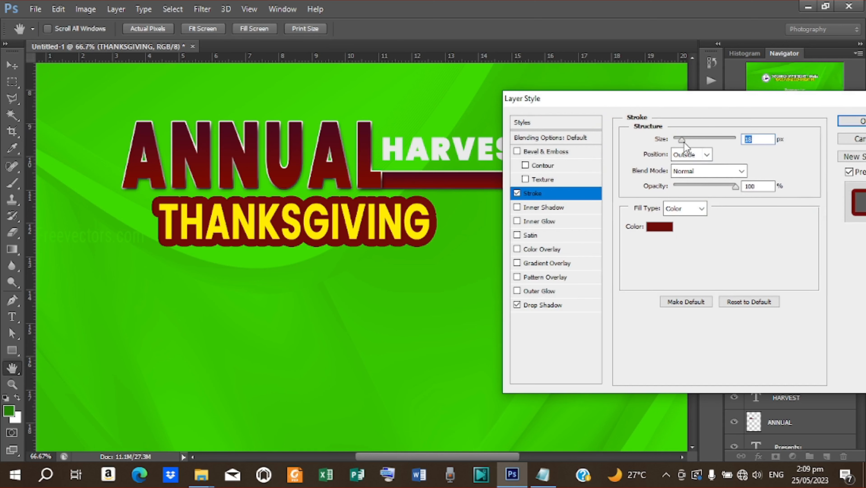
pyautogui.moveTo(682, 143); pyautogui.dragTo(681, 144)
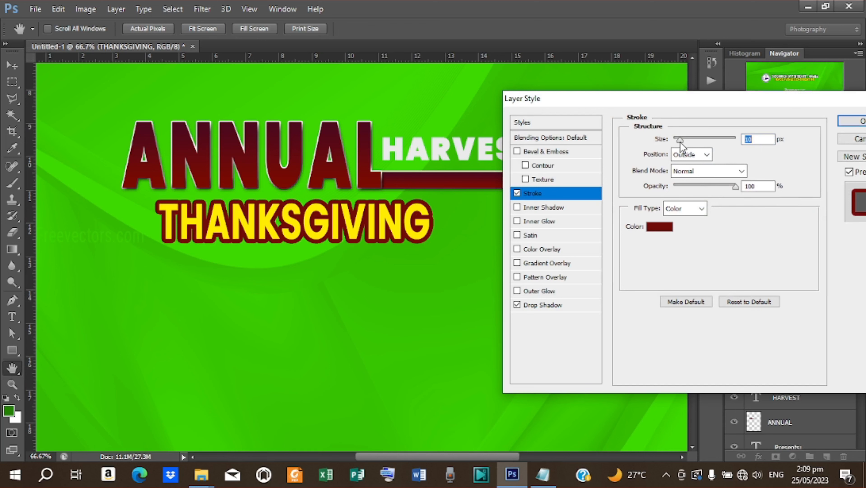
pyautogui.write('3')
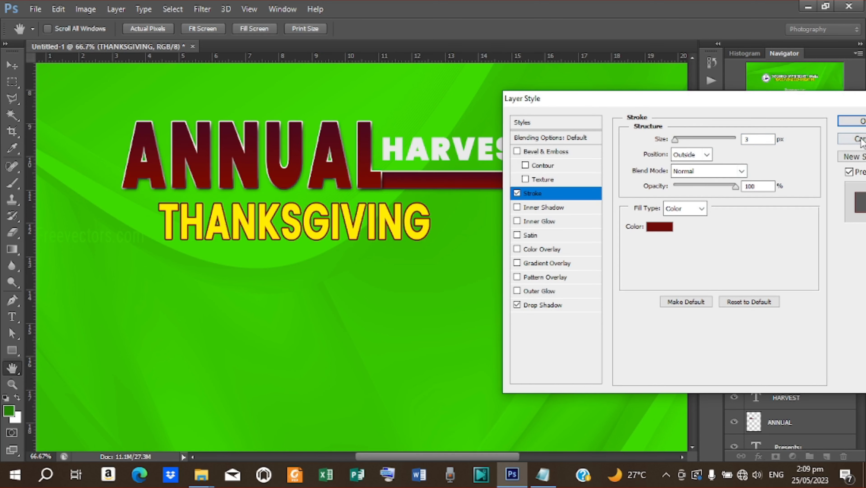
pyautogui.click(853, 121)
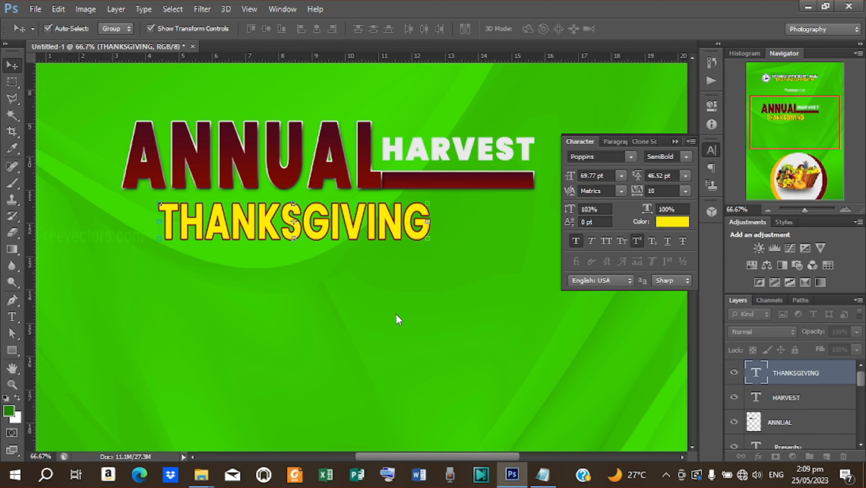
# - Deselect the THANKSGIVING layer and zoom back in on the headline
pyautogui.hotkey('ctrl', '+')
pyautogui.hotkey('ctrl', '-')
pyautogui.hotkey('ctrl', '-')
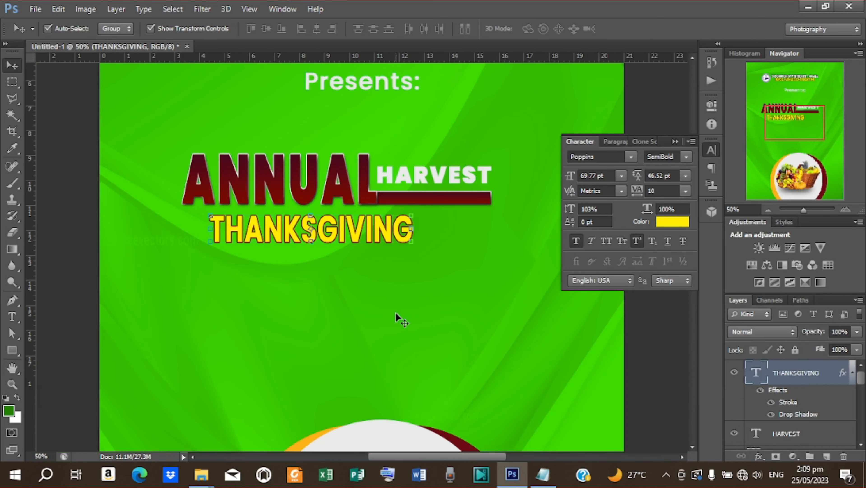
pyautogui.hotkey('ctrl', '-')
pyautogui.hotkey('ctrl', '-')
pyautogui.click(509, 238)
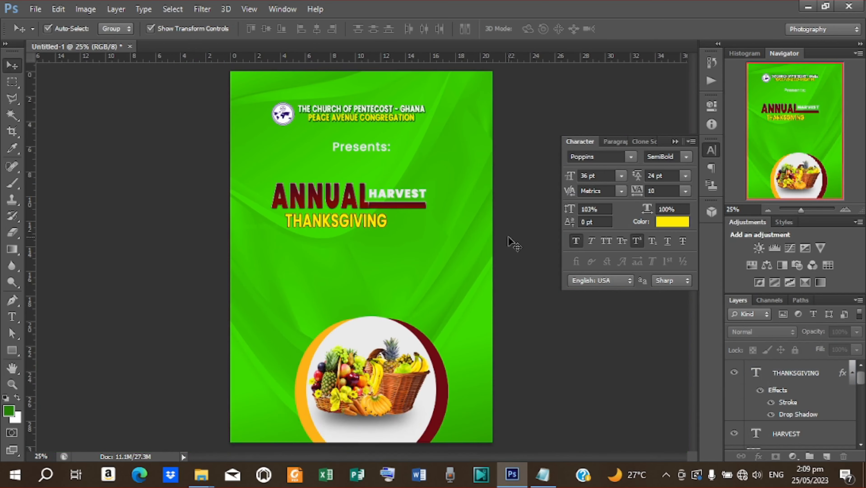
pyautogui.hotkey('ctrl', '+')
pyautogui.hotkey('ctrl', '+')
pyautogui.hotkey('ctrl', '+')
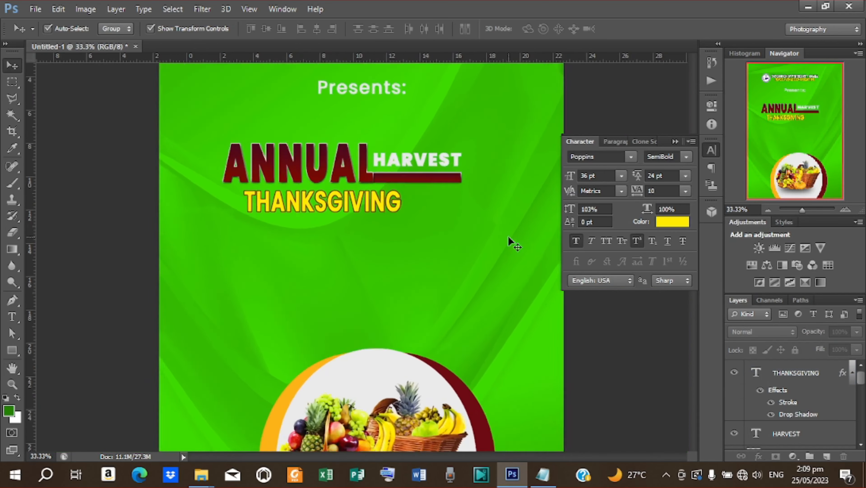
pyautogui.scroll(2, 508, 236)
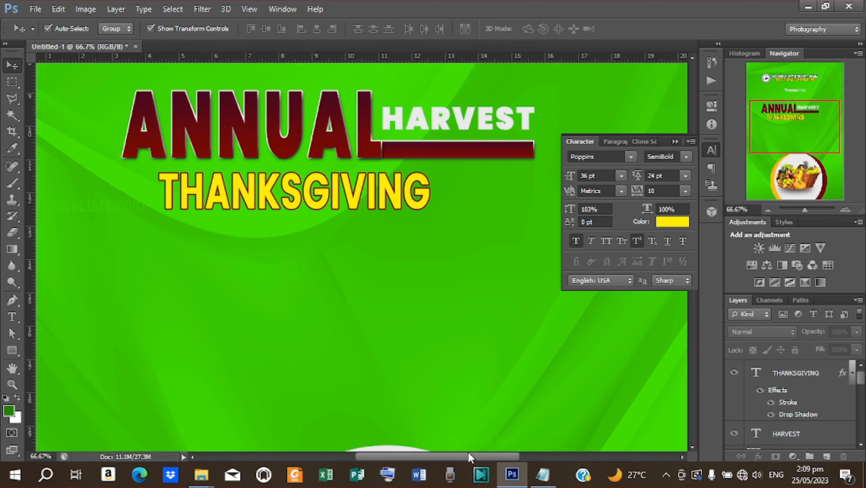
pyautogui.hscroll(4, 469, 454)
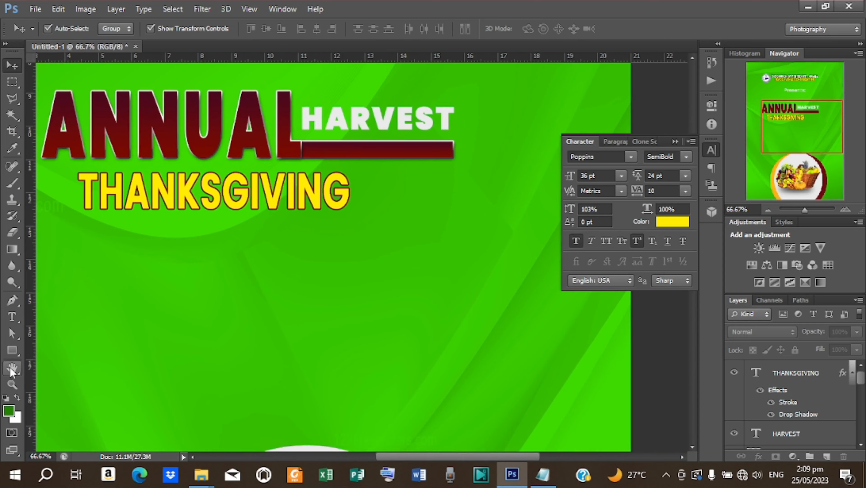
# - Draw a rectangle to the right of THANKSGIVING and nudge it slightly right and down
pyautogui.click(12, 349)
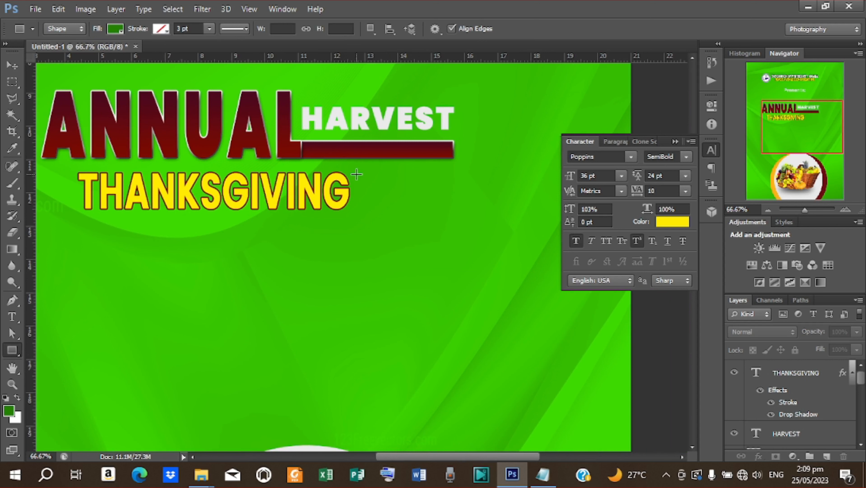
pyautogui.moveTo(357, 175); pyautogui.dragTo(456, 203)
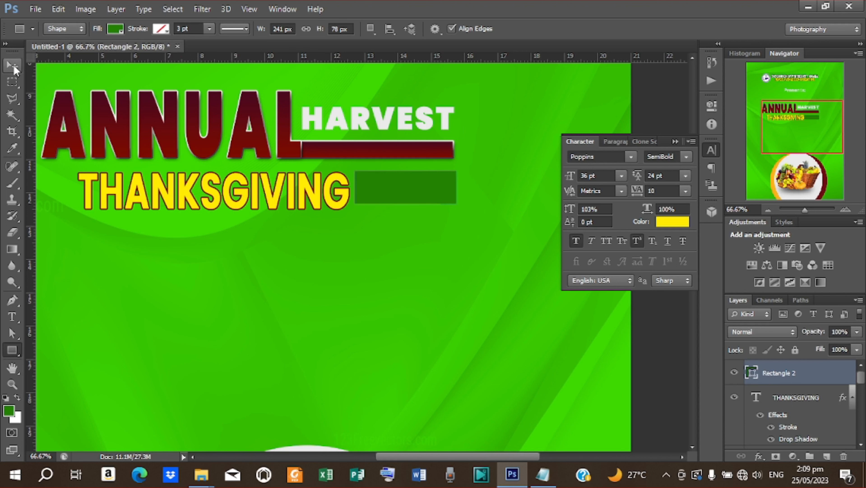
pyautogui.click(12, 65)
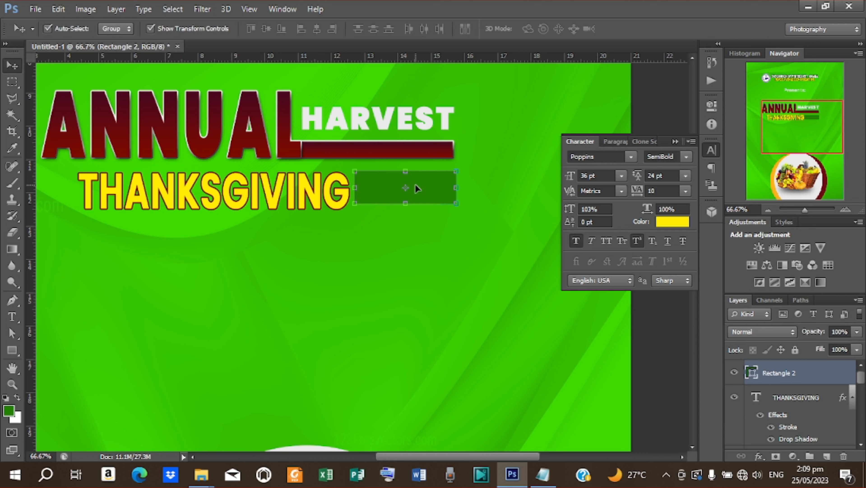
pyautogui.moveTo(417, 191); pyautogui.dragTo(415, 194)
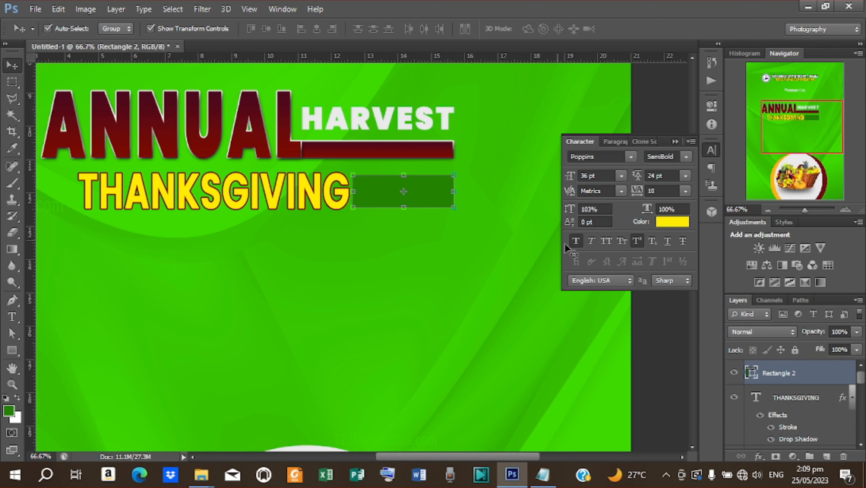
# - Fill the rectangle white (#ffffff) and start a new text layer below the headline
pyautogui.doubleClick(752, 372)
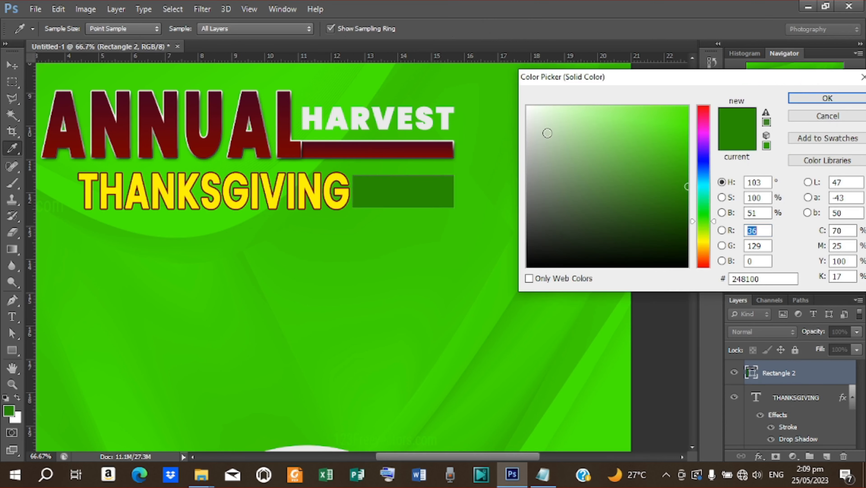
pyautogui.moveTo(531, 116); pyautogui.dragTo(526, 106)
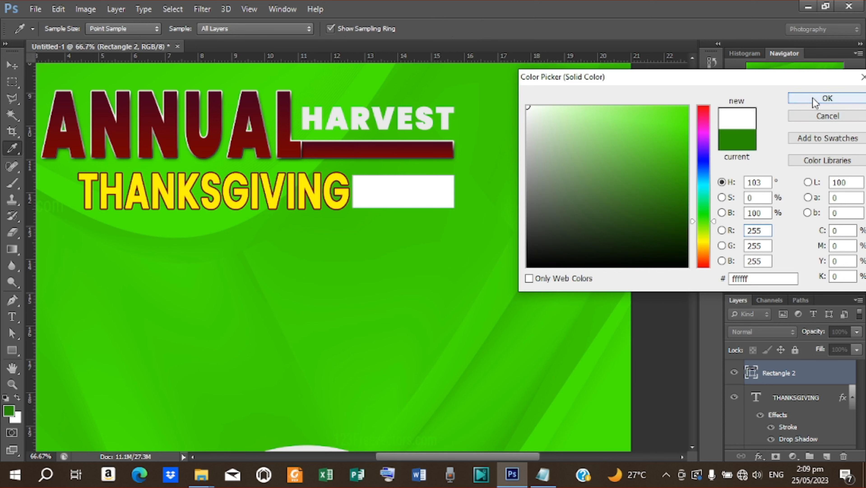
pyautogui.click(828, 98)
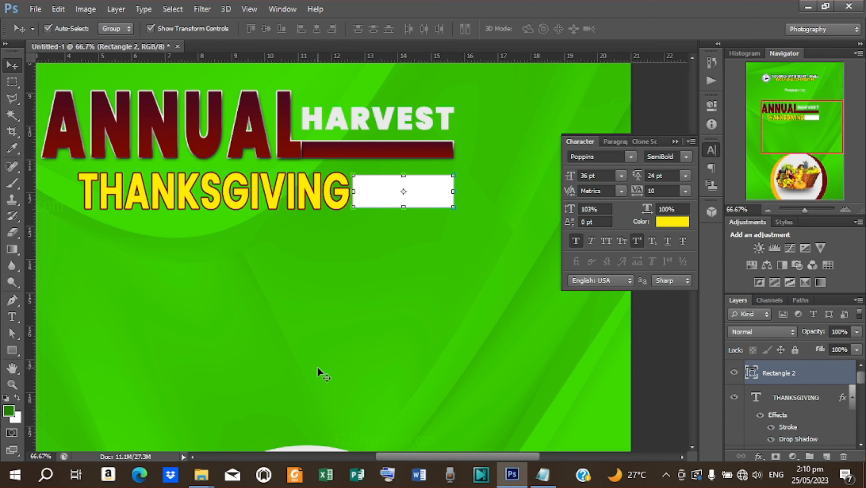
pyautogui.press('t')
pyautogui.click(330, 302)
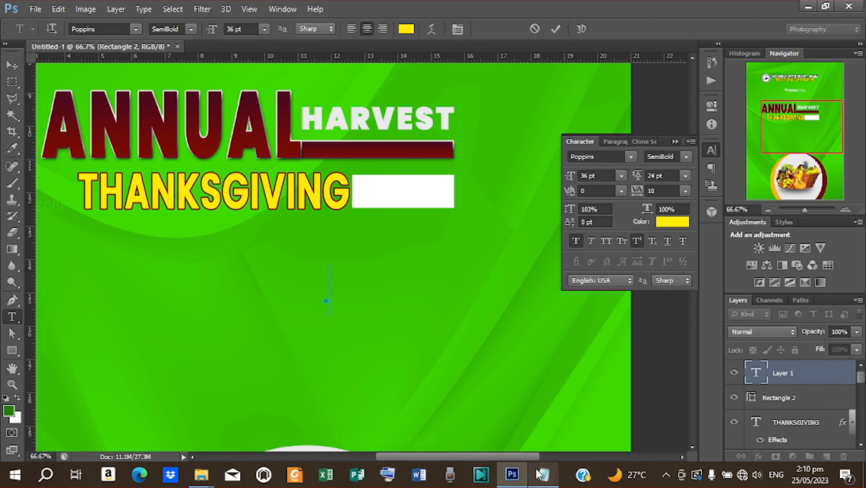
# - Copy SERVICE from the notes and paste it as a text layer
pyautogui.click(543, 474)
pyautogui.moveTo(319, 309); pyautogui.dragTo(354, 309)
pyautogui.hotkey('ctrl', 'c')
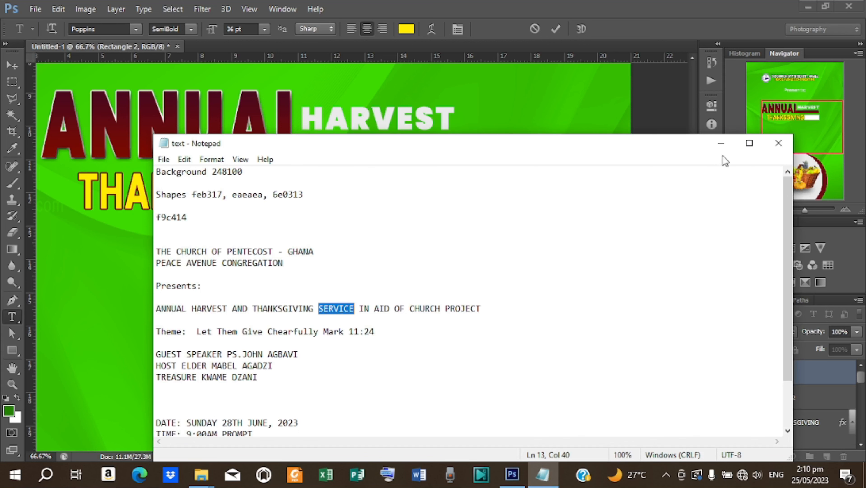
pyautogui.click(721, 144)
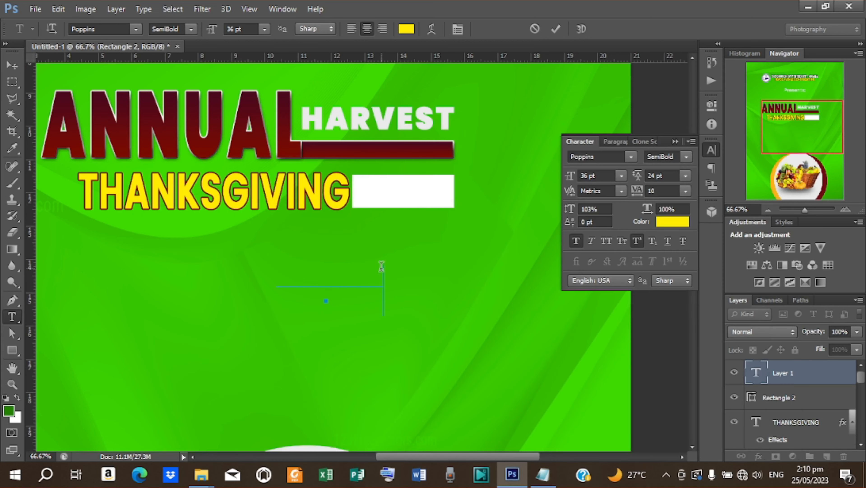
pyautogui.hotkey('ctrl', 'v')
pyautogui.click(555, 29)
# - Move and resize SERVICE to fit the white box, centred vertically on it
pyautogui.press('v')
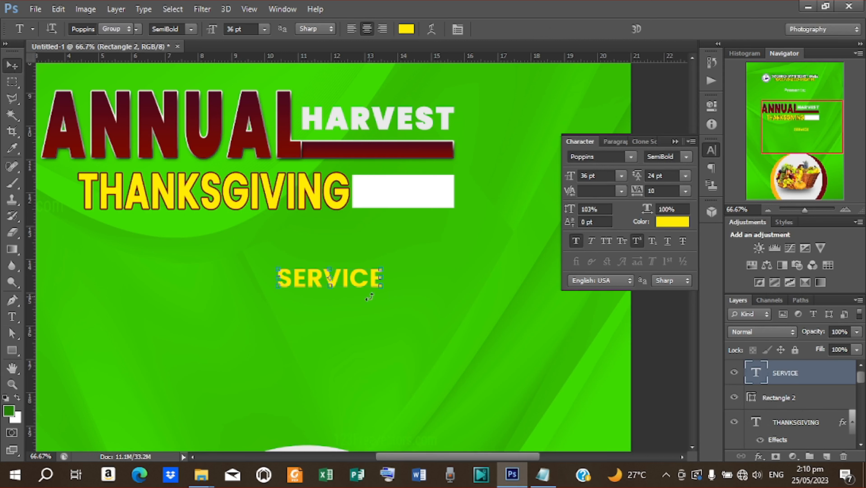
pyautogui.moveTo(355, 284); pyautogui.dragTo(417, 198)
pyautogui.click(454, 189)
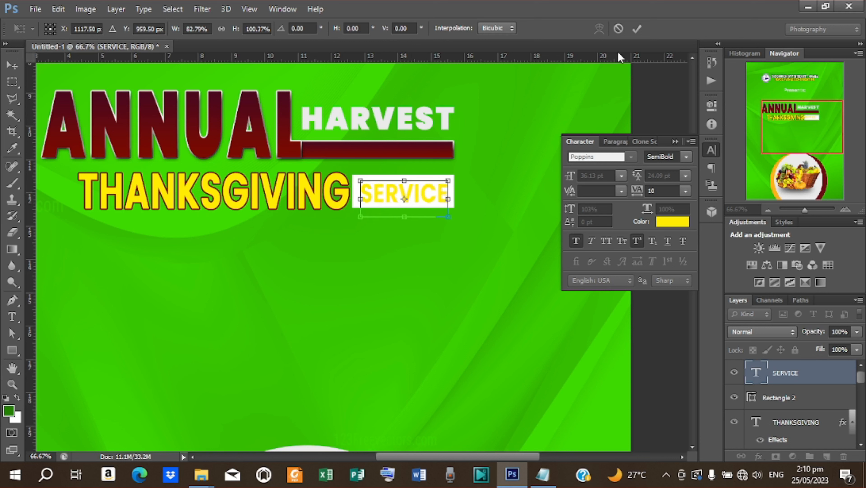
pyautogui.click(637, 29)
pyautogui.keyDown('shift'); pyautogui.click(782, 396); pyautogui.keyUp('shift')
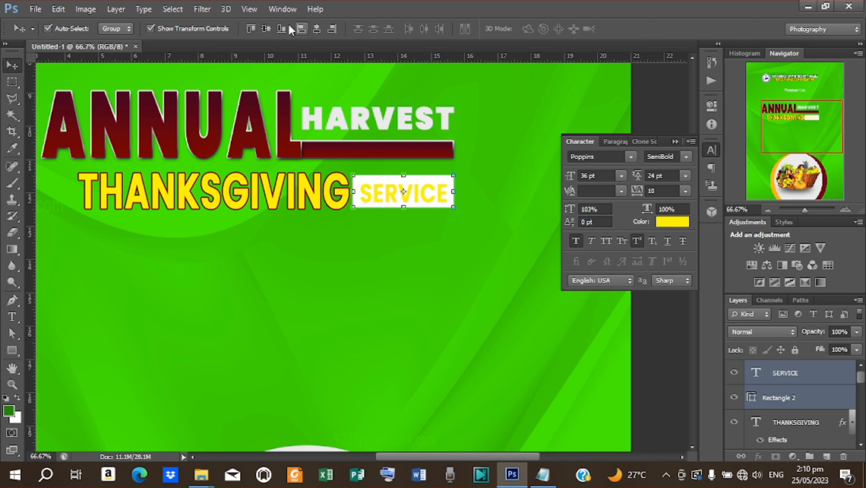
pyautogui.click(270, 26)
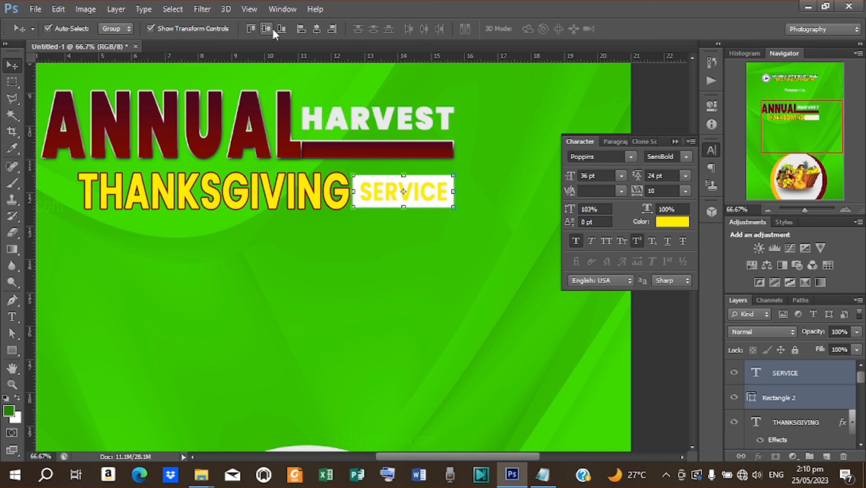
# - Colour the SERVICE text maroon, sampled from the ribbon
pyautogui.click(788, 373)
pyautogui.click(670, 222)
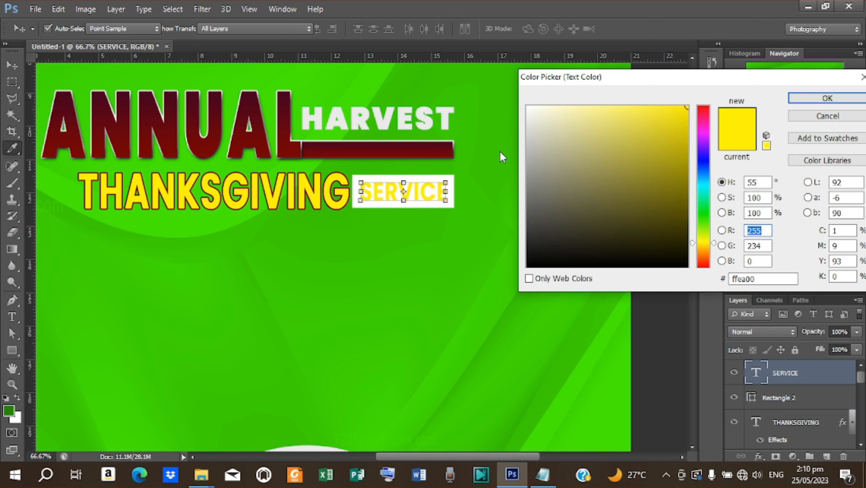
pyautogui.click(411, 146)
pyautogui.click(827, 98)
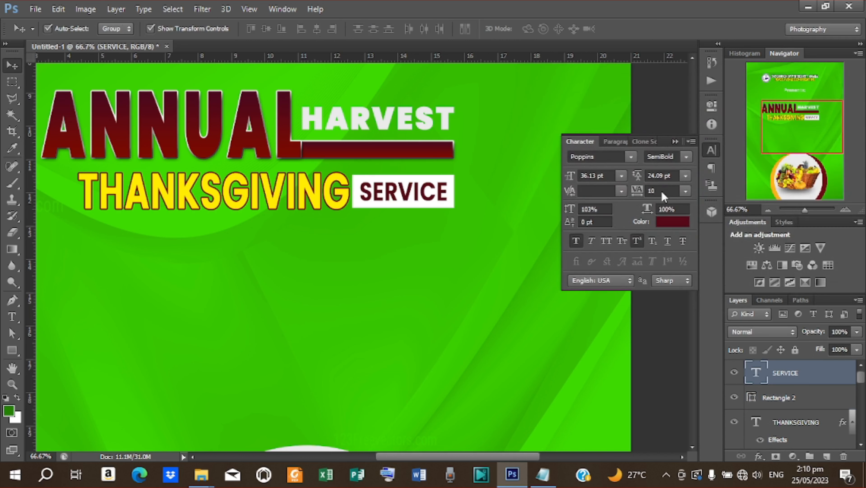
pyautogui.click(675, 142)
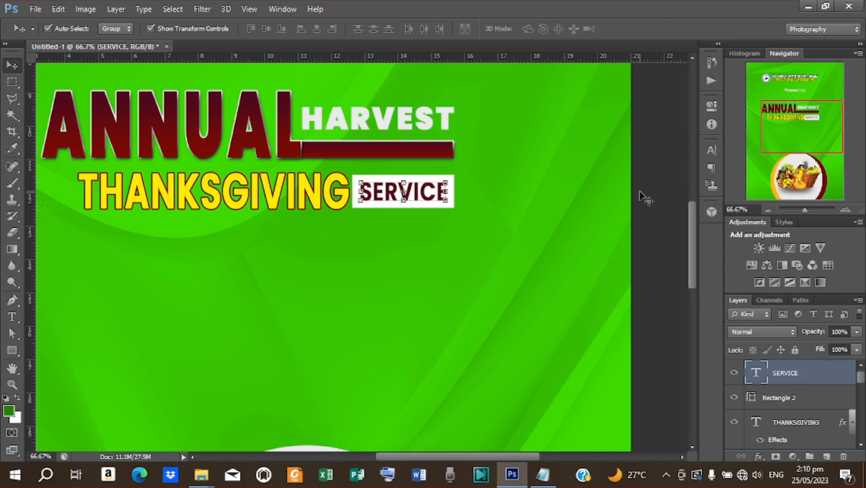
pyautogui.click(640, 224)
# - Copy the word AND from the notes and paste it into a new text layer
pyautogui.hotkey('ctrl', '-')
pyautogui.hotkey('ctrl', '-')
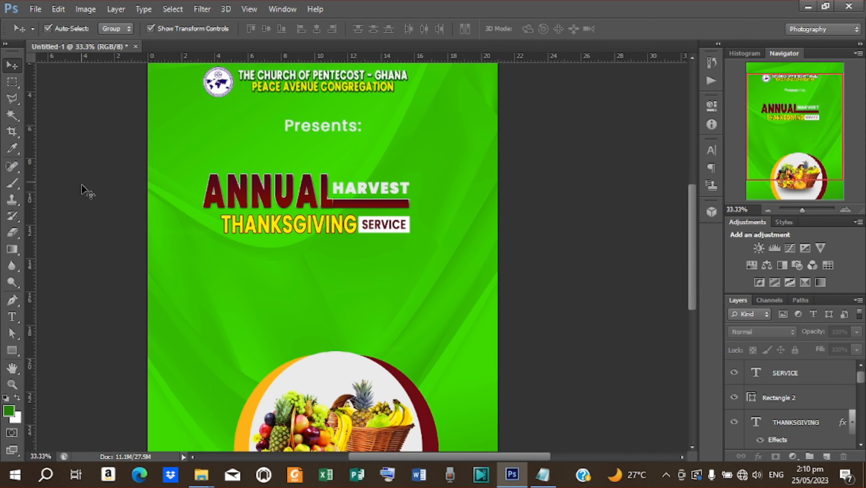
pyautogui.press('t')
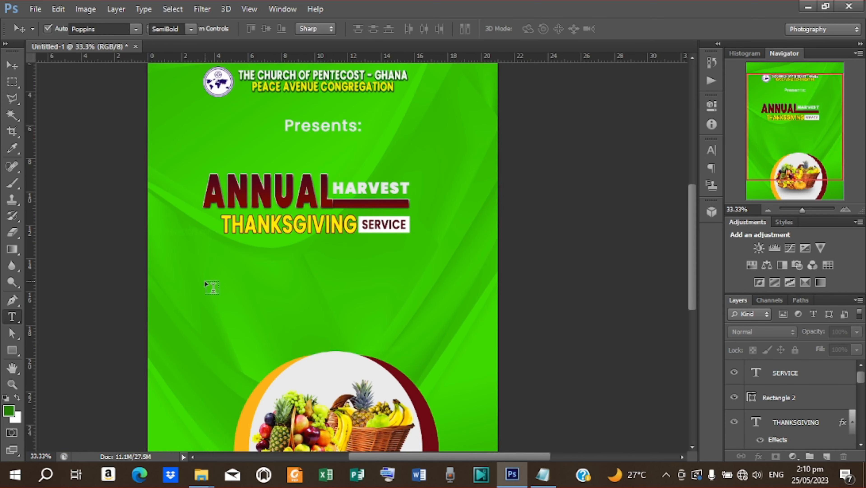
pyautogui.click(210, 262)
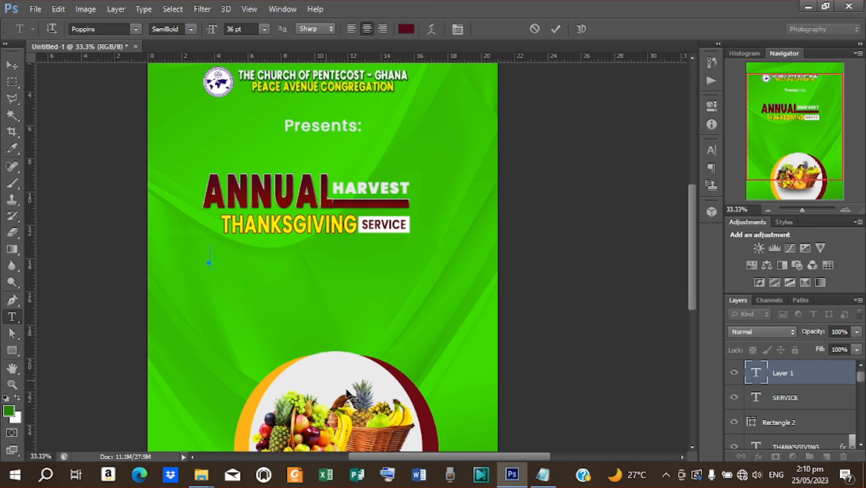
pyautogui.click(542, 474)
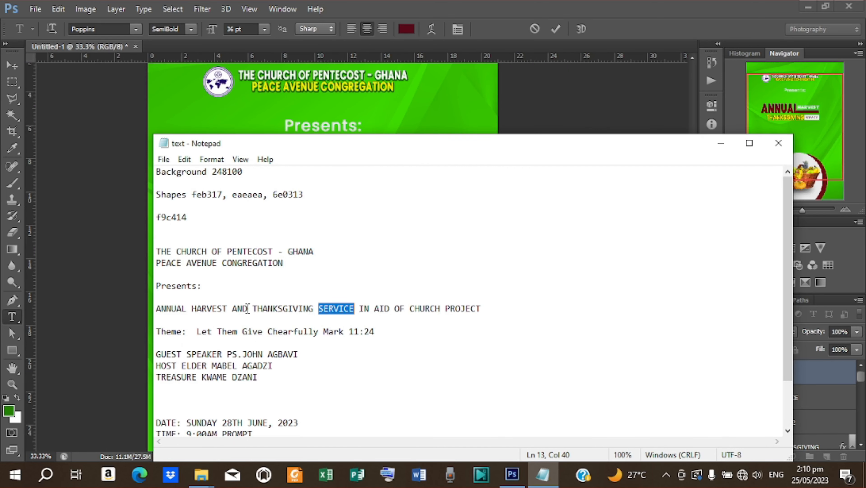
pyautogui.moveTo(248, 310); pyautogui.dragTo(228, 310)
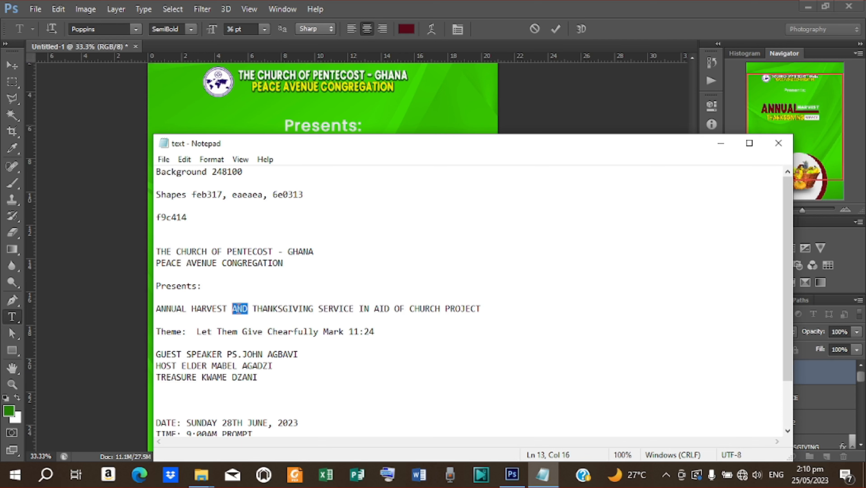
pyautogui.rightClick(238, 309)
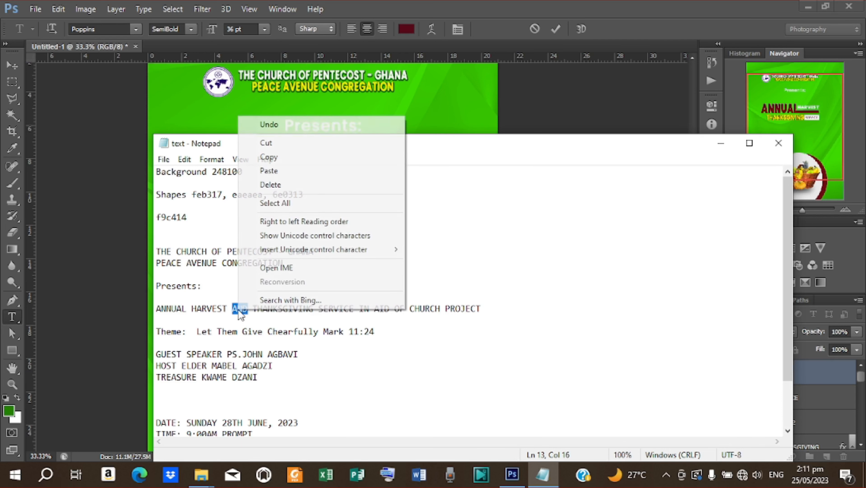
pyautogui.click(279, 157)
pyautogui.click(722, 148)
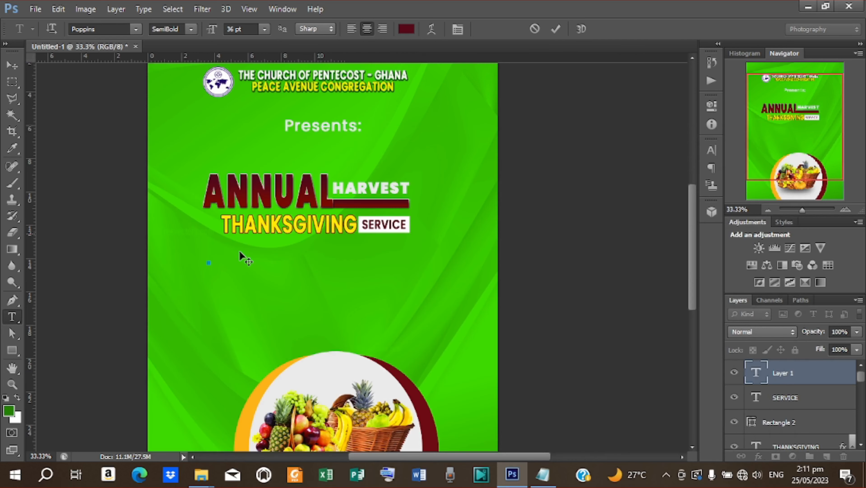
pyautogui.click(209, 256)
pyautogui.hotkey('ctrl', 'v')
pyautogui.click(556, 29)
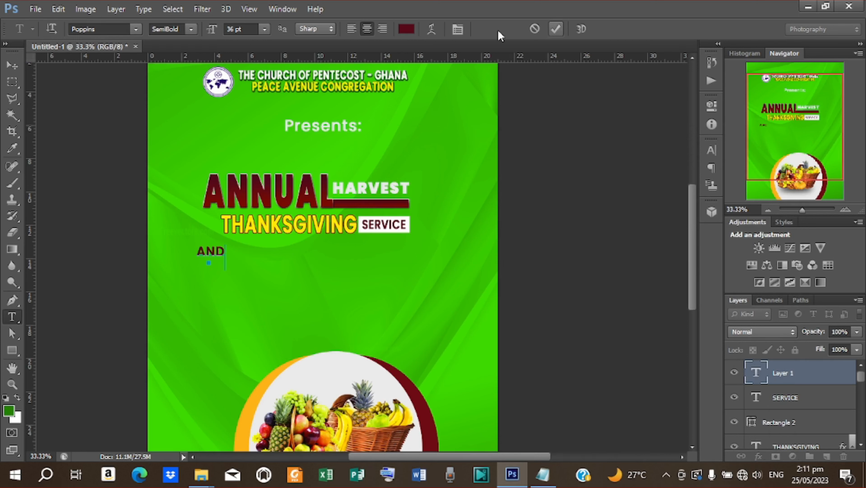
# - Move AND just left of THANKSGIVING and shrink it to about 82%
pyautogui.click(12, 65)
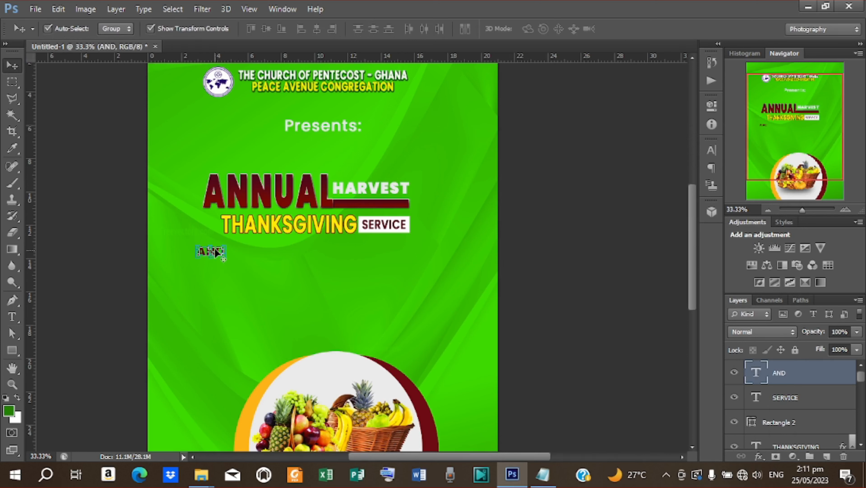
pyautogui.hotkey('ctrl', 't')
pyautogui.moveTo(210, 258); pyautogui.dragTo(208, 228)
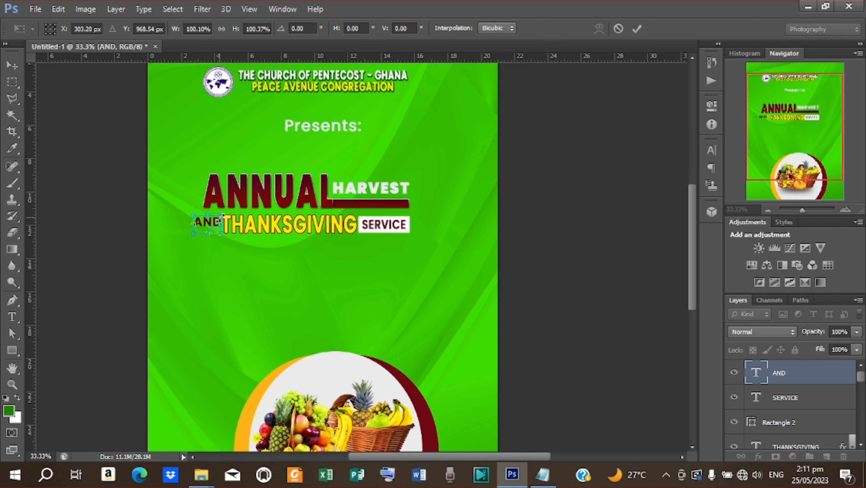
pyautogui.press('Return')
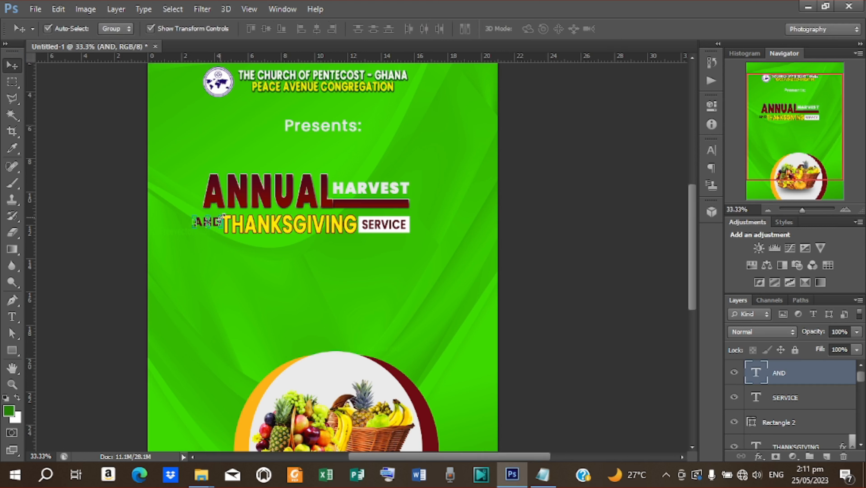
pyautogui.hotkey('ctrl', 't')
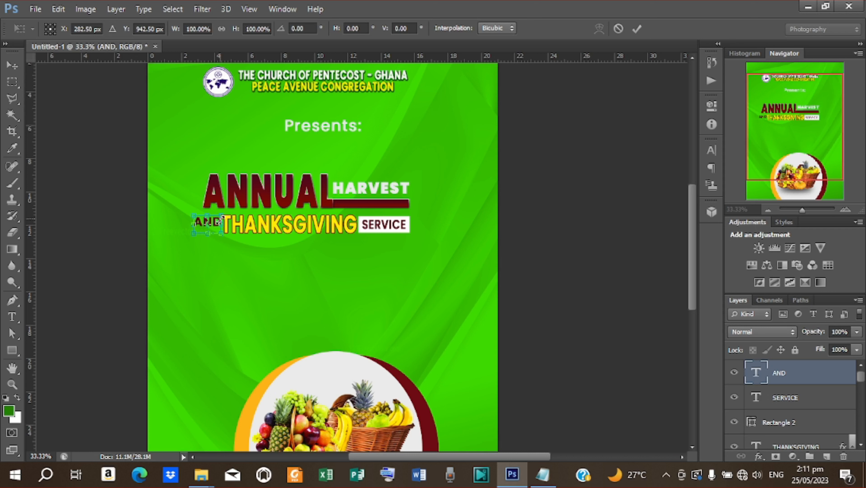
pyautogui.moveTo(220, 217); pyautogui.dragTo(214, 223)
pyautogui.click(640, 30)
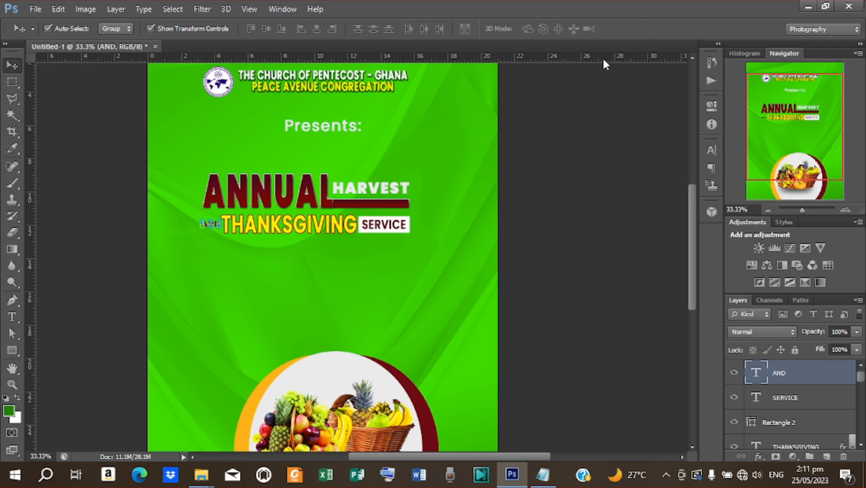
pyautogui.click(577, 192)
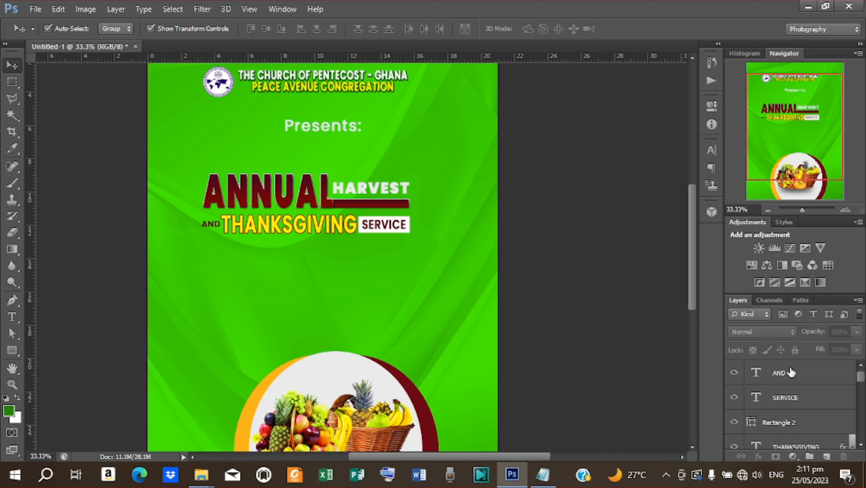
# - Select the AND, SERVICE, THANKSGIVING and white rectangle layers and nudge them up slightly
pyautogui.click(791, 372)
pyautogui.scroll(-2, 791, 372)
pyautogui.scroll(2, 791, 372)
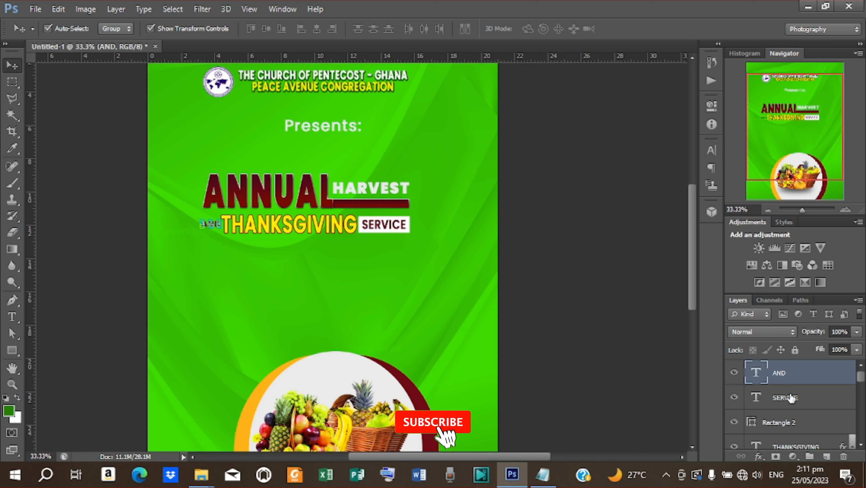
pyautogui.keyDown('shift'); pyautogui.click(791, 397); pyautogui.keyUp('shift')
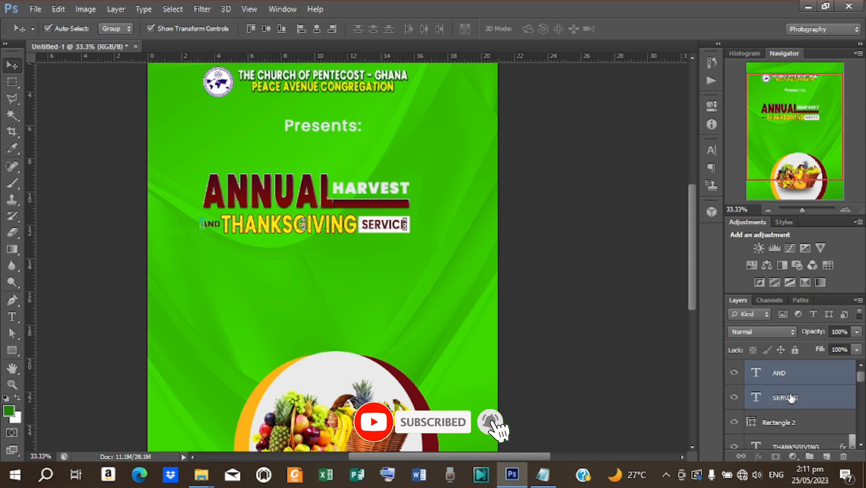
pyautogui.scroll(-1, 792, 397)
pyautogui.keyDown('shift'); pyautogui.click(793, 428); pyautogui.keyUp('shift')
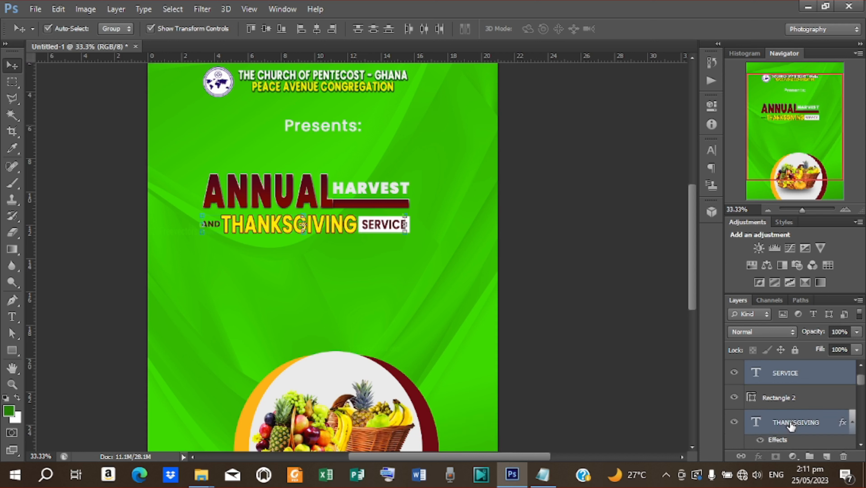
pyautogui.keyDown('shift'); pyautogui.click(787, 399); pyautogui.keyUp('shift')
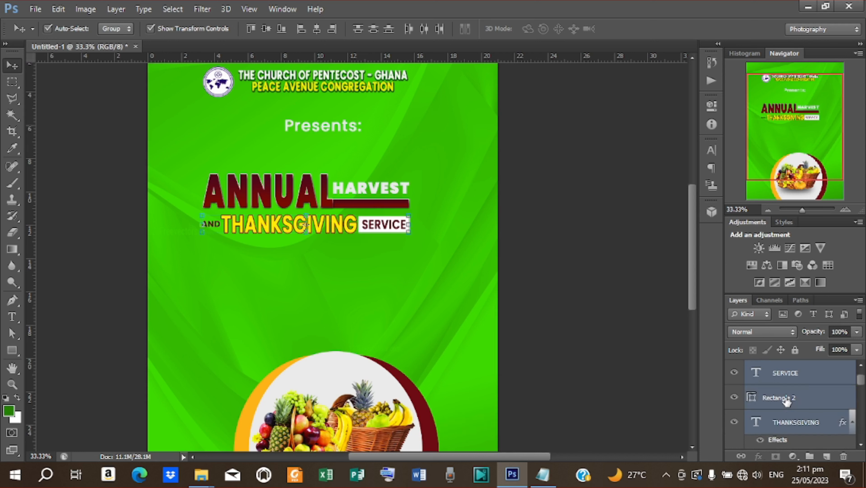
pyautogui.scroll(1, 787, 399)
pyautogui.press('Up')
pyautogui.press('Up')
pyautogui.press('Up')
pyautogui.press('Up')
pyautogui.press('Up')
pyautogui.press('Up')
pyautogui.press('Up')
pyautogui.press('Up')
pyautogui.press('Up')
pyautogui.press('Up')
pyautogui.press('Up')
pyautogui.press('Up')
pyautogui.press('Up')
pyautogui.press('Up')
pyautogui.press('Up')
pyautogui.press('Up')
pyautogui.press('Up')
pyautogui.press('Up')
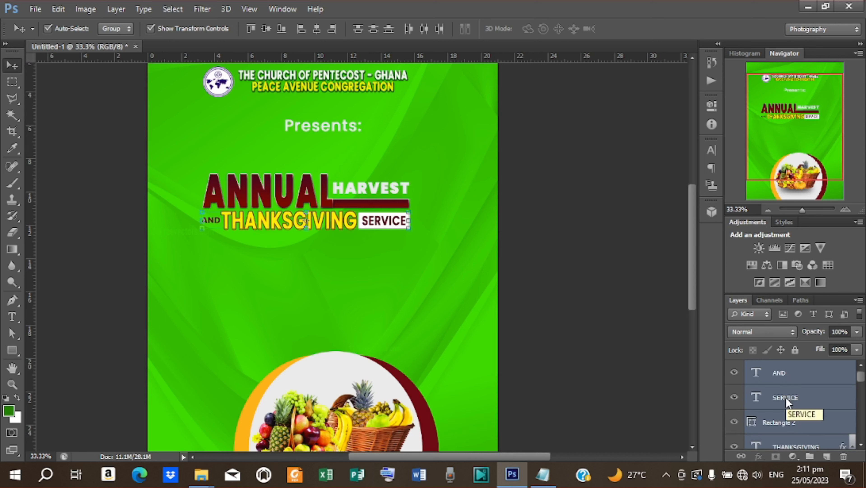
pyautogui.press('Up')
pyautogui.press('Up')
pyautogui.press('Up')
pyautogui.press('Up')
pyautogui.press('Up')
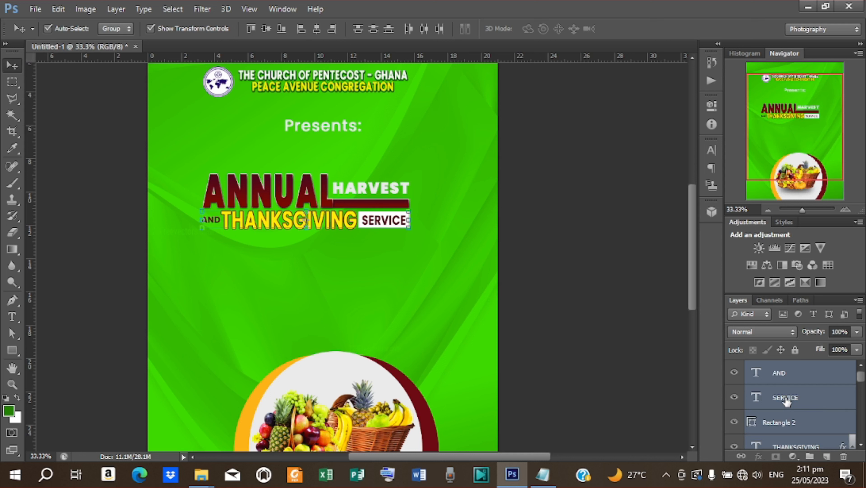
pyautogui.press('Down')
pyautogui.press('Down')
pyautogui.press('Down')
pyautogui.press('Down')
pyautogui.press('Down')
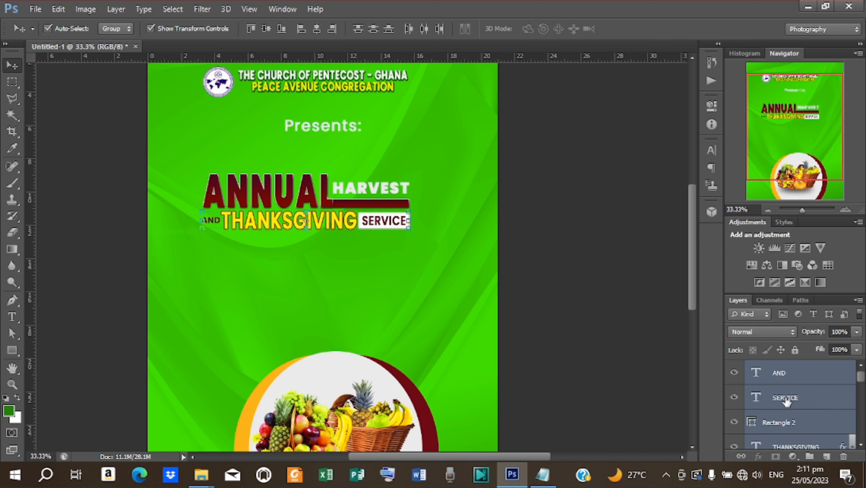
# - Group those four layers and name the group 'thanksgiving'
pyautogui.hotkey('ctrl', 'g')
pyautogui.doubleClick(784, 368)
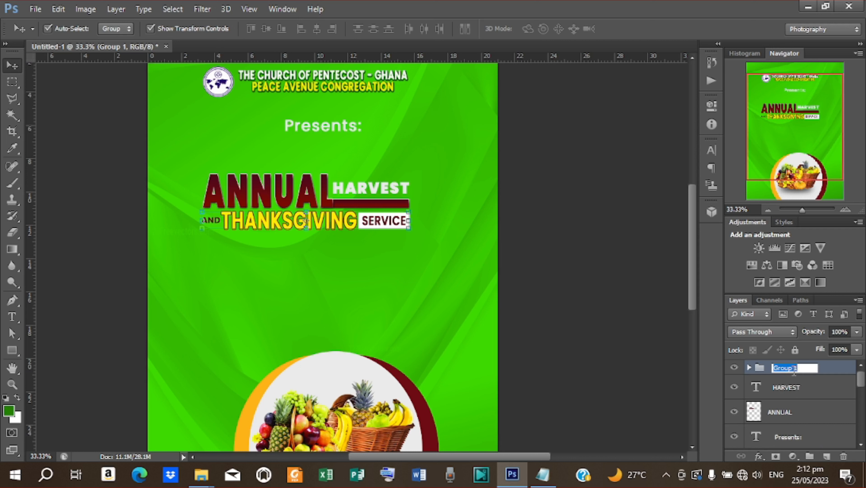
pyautogui.write('thanksgiving')
pyautogui.press('Return')
# - Group the HARVEST and ANNUAL layers as 'annual harvest'
pyautogui.click(783, 386)
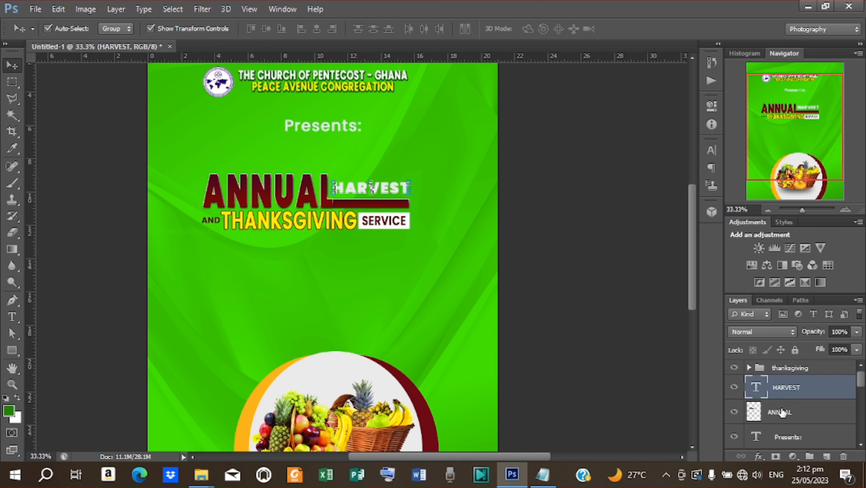
pyautogui.keyDown('shift'); pyautogui.click(782, 412); pyautogui.keyUp('shift')
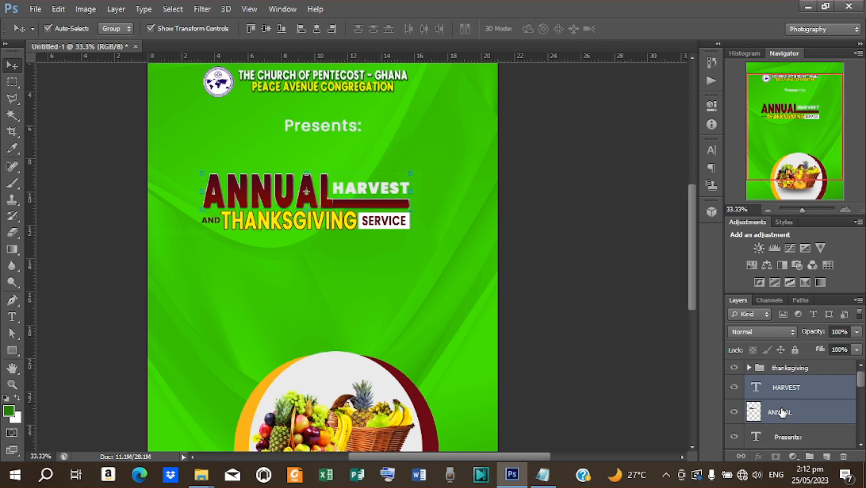
pyautogui.hotkey('ctrl', 'g')
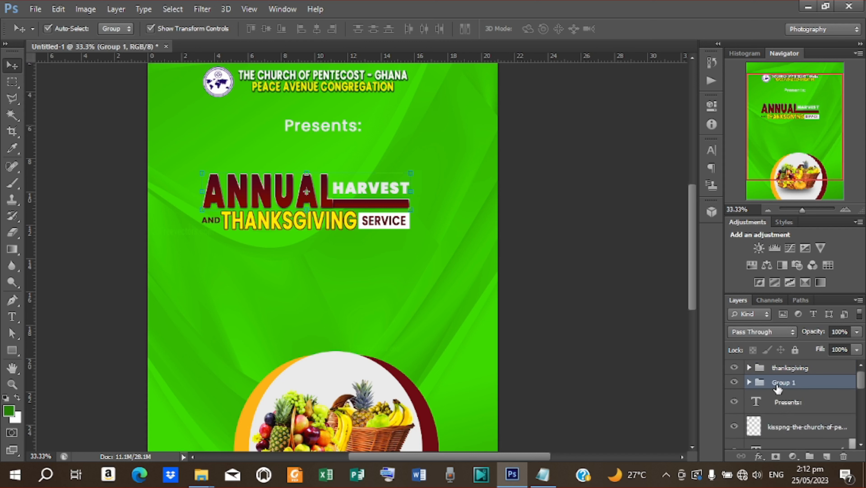
pyautogui.doubleClick(784, 382)
pyautogui.write('annual')
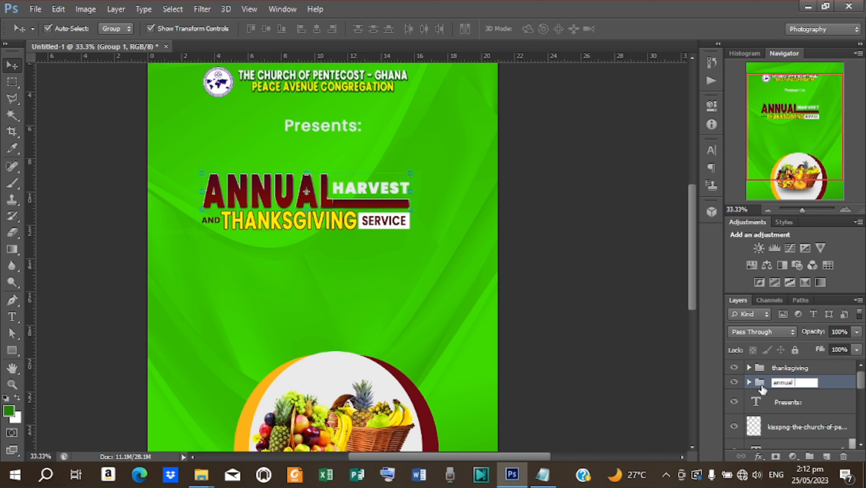
pyautogui.write(' harvest')
pyautogui.click(641, 367)
pyautogui.click(624, 326)
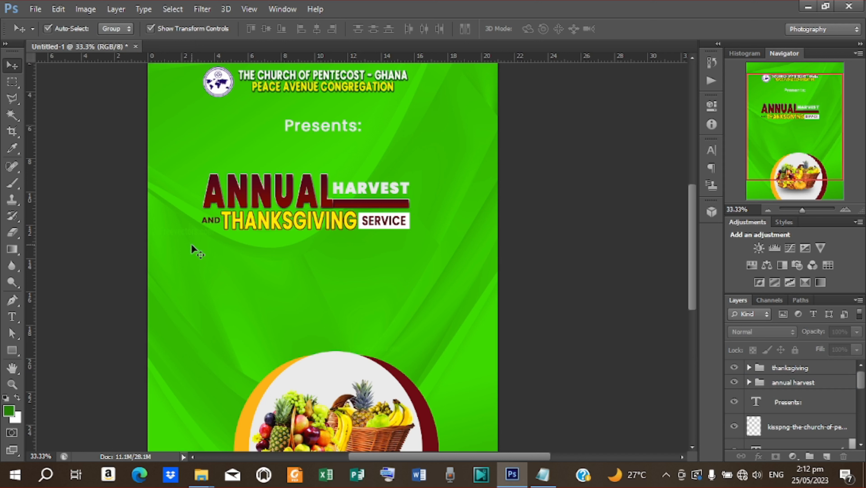
# - Draw a dark green bar below THANKSGIVING SERVICE, about 8.76 cm wide
pyautogui.click(10, 352)
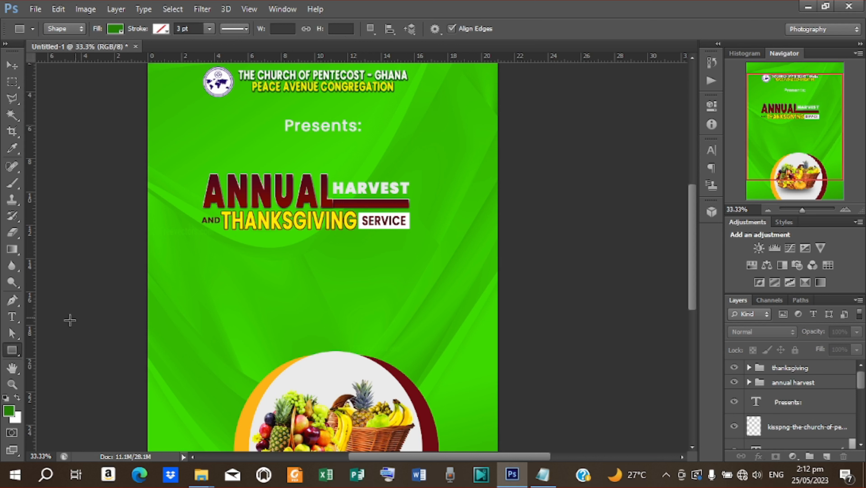
pyautogui.click(9, 352)
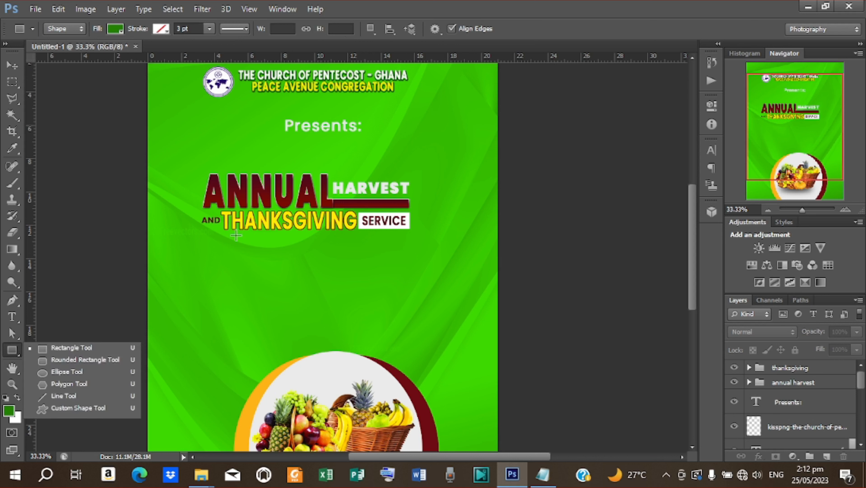
pyautogui.moveTo(236, 235); pyautogui.dragTo(293, 249)
pyautogui.moveTo(355, 249); pyautogui.dragTo(381, 249)
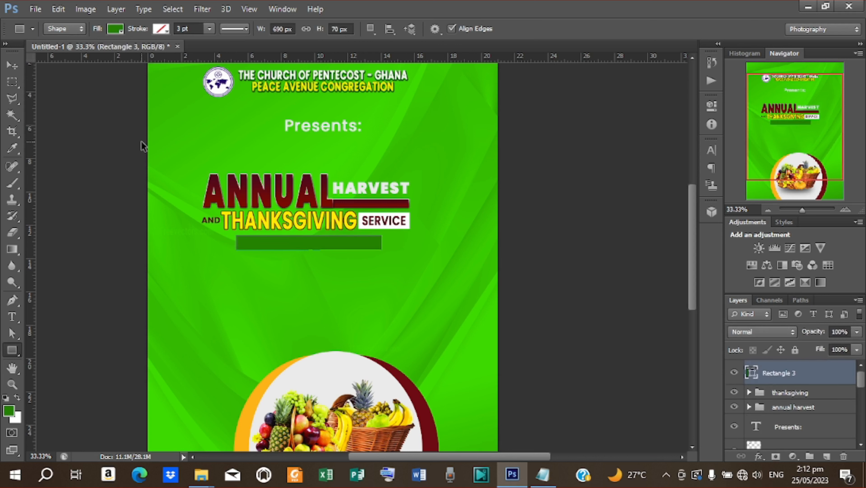
# - Centre the bar and the thanksgiving and annual harvest groups horizontally on the page
pyautogui.click(12, 65)
pyautogui.click(316, 31)
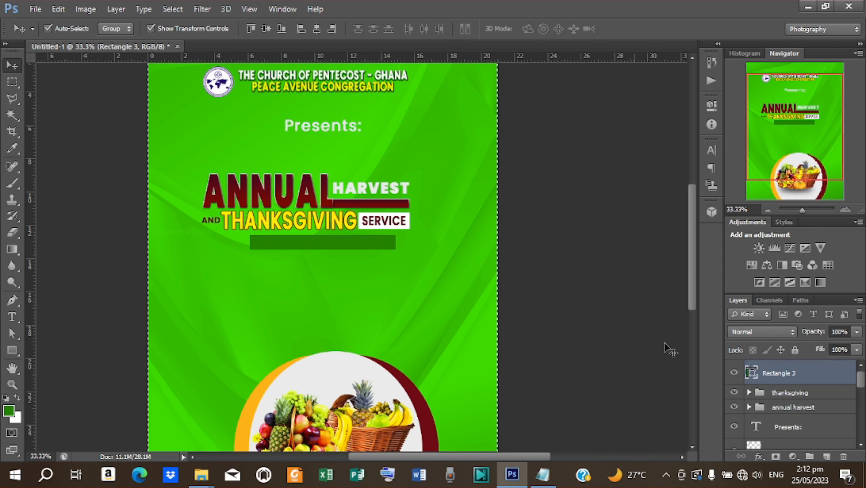
pyautogui.keyDown('shift'); pyautogui.click(796, 393); pyautogui.keyUp('shift')
pyautogui.click(795, 394)
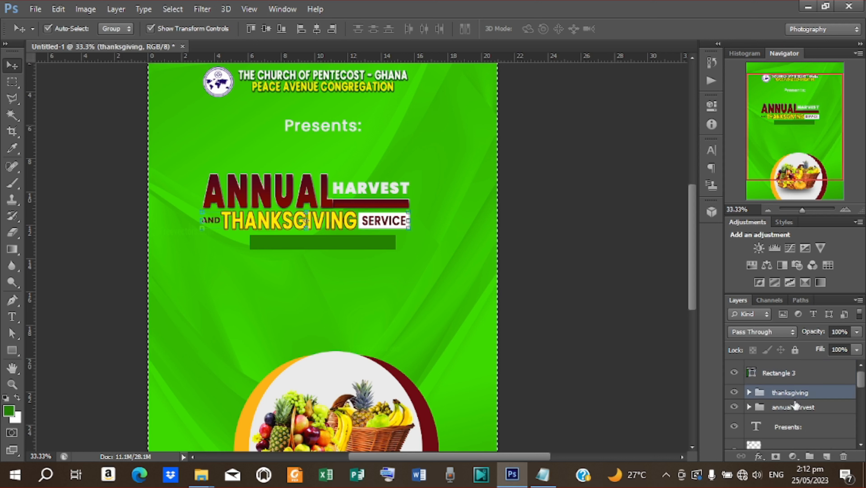
pyautogui.keyDown('shift'); pyautogui.click(794, 408); pyautogui.keyUp('shift')
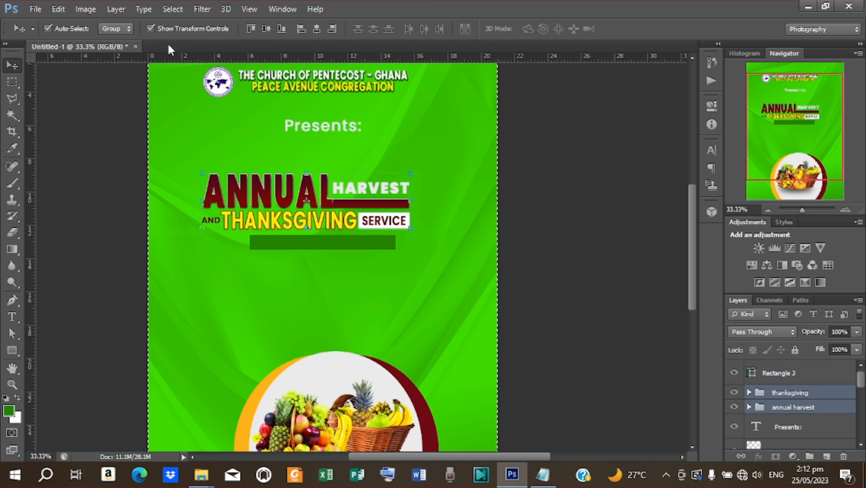
pyautogui.click(318, 30)
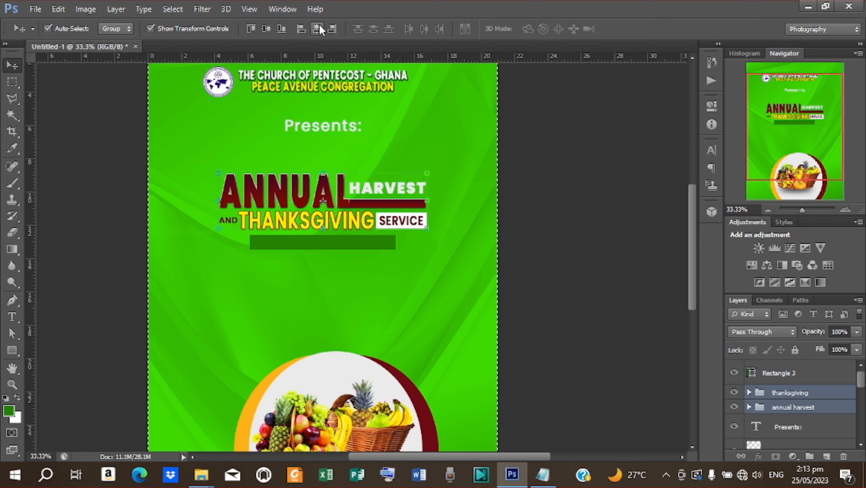
pyautogui.hotkey('ctrl', 'd')
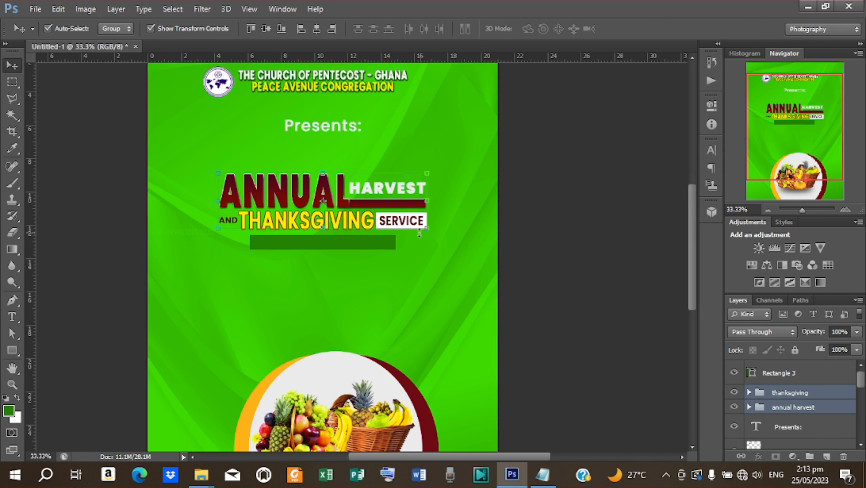
pyautogui.click(340, 248)
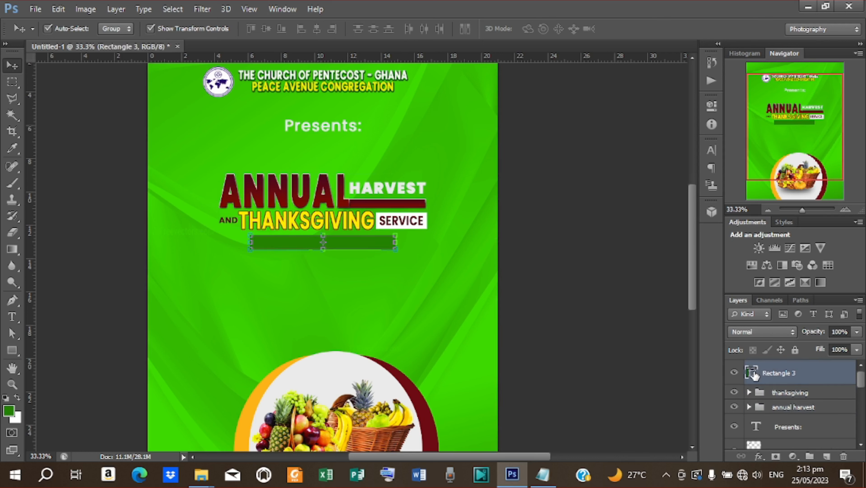
# - Fill the bar with the HARVEST ribbon's dark red and nudge it up toward THANKSGIVING
pyautogui.doubleClick(752, 372)
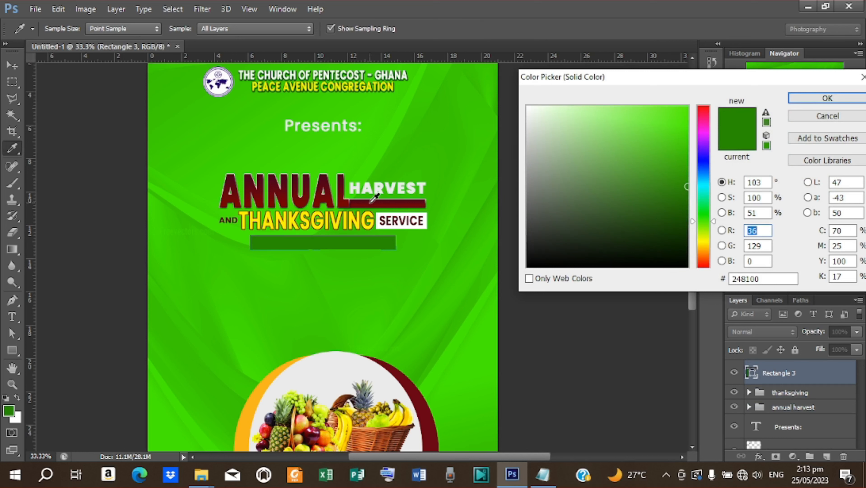
pyautogui.click(371, 202)
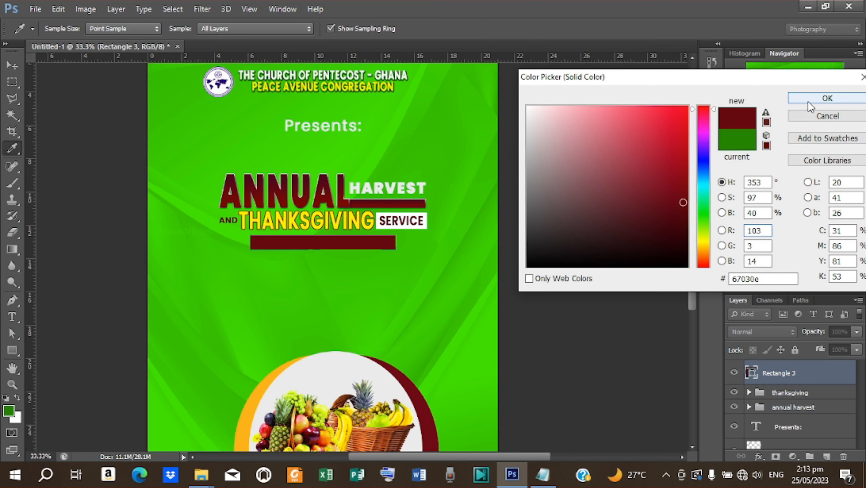
pyautogui.click(828, 99)
pyautogui.press('Up')
pyautogui.press('Up')
pyautogui.press('Up')
pyautogui.press('Up')
pyautogui.press('Up')
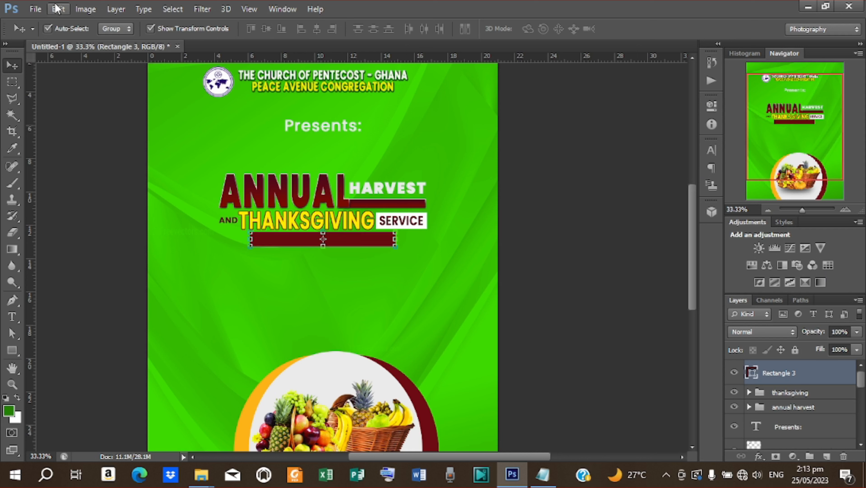
# - Skew the bar's ends (about -32.7° and 37.6°) into a trapezoid
pyautogui.click(58, 9)
pyautogui.moveTo(153, 246)
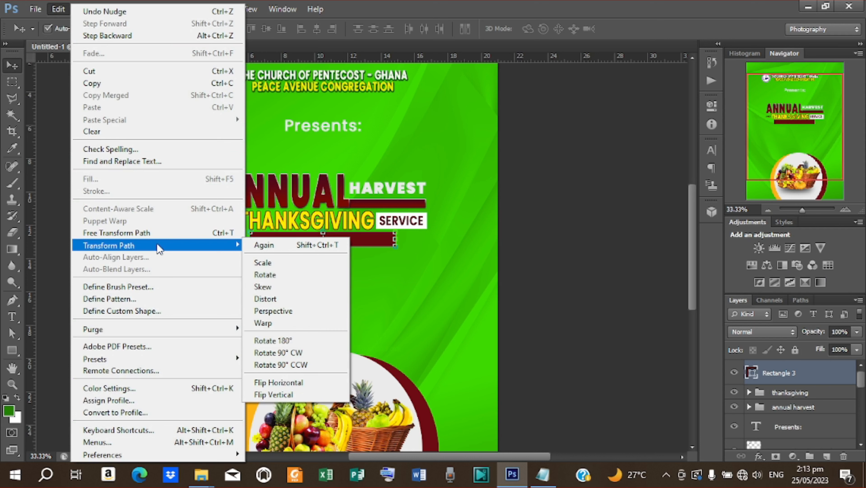
pyautogui.click(276, 288)
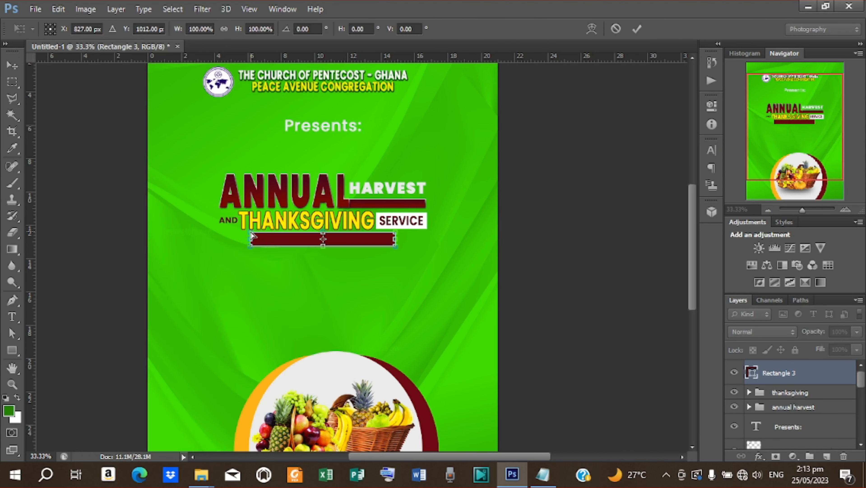
pyautogui.moveTo(252, 235)
pyautogui.mouseDown()
pyautogui.moveTo(266, 234)
pyautogui.moveTo(260, 230)
pyautogui.mouseUp()
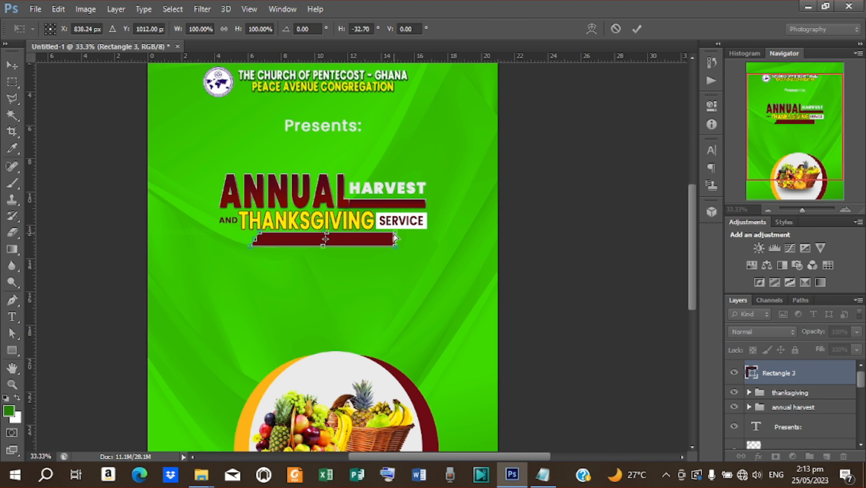
pyautogui.moveTo(396, 238); pyautogui.dragTo(386, 237)
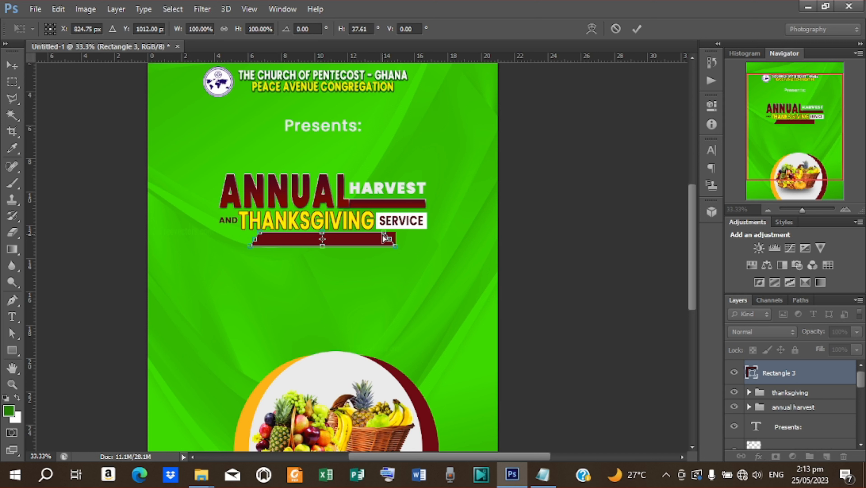
pyautogui.click(637, 30)
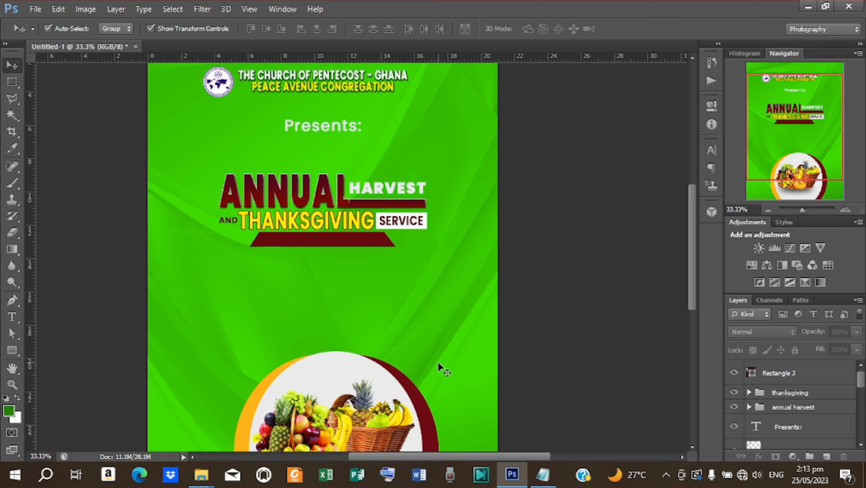
# - Copy the phrase IN AID OF CHURCH PROJECT from the notes
pyautogui.click(543, 474)
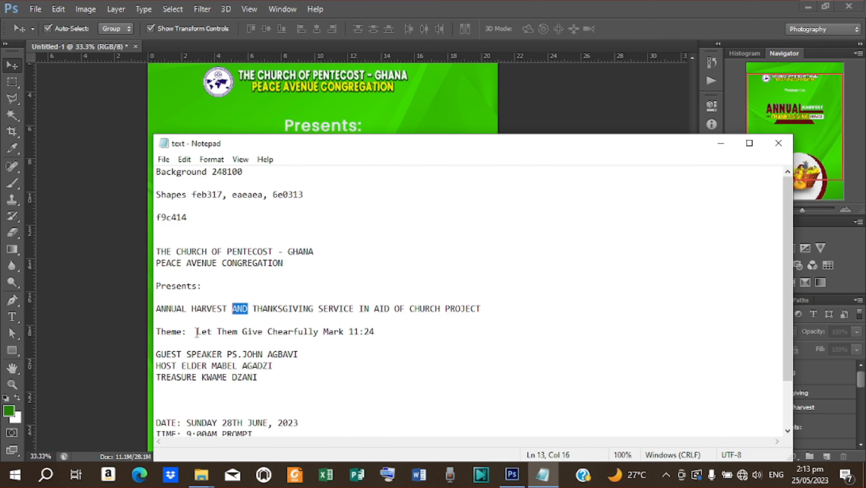
pyautogui.moveTo(359, 308); pyautogui.dragTo(491, 313)
pyautogui.hotkey('ctrl', 'c')
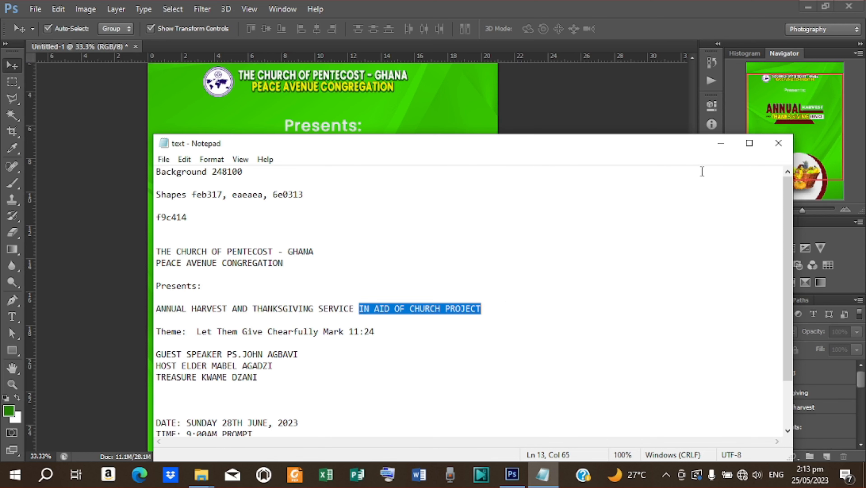
pyautogui.click(721, 143)
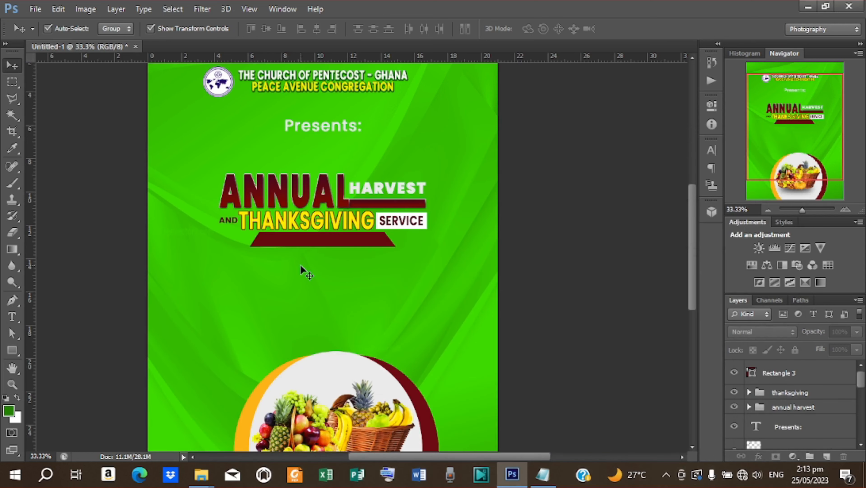
# - Paste IN AID OF CHURCH PROJECT as a new text layer coloured white
pyautogui.press('t')
pyautogui.click(301, 265)
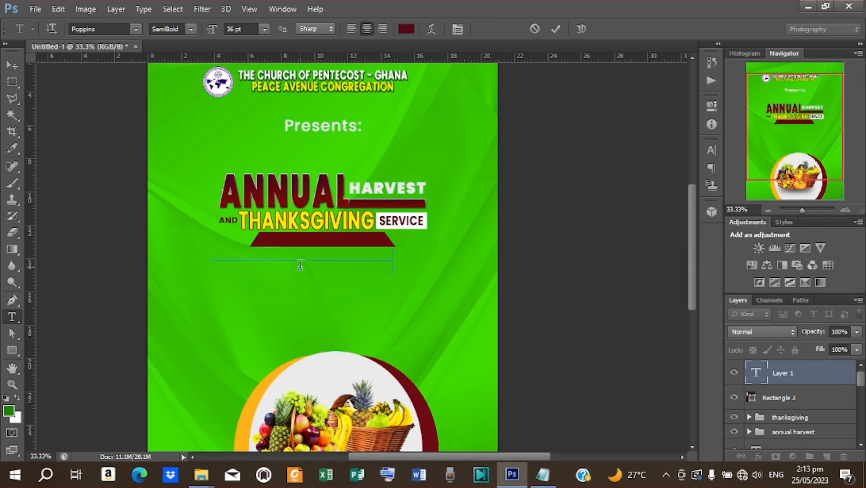
pyautogui.hotkey('ctrl', 'v')
pyautogui.click(556, 29)
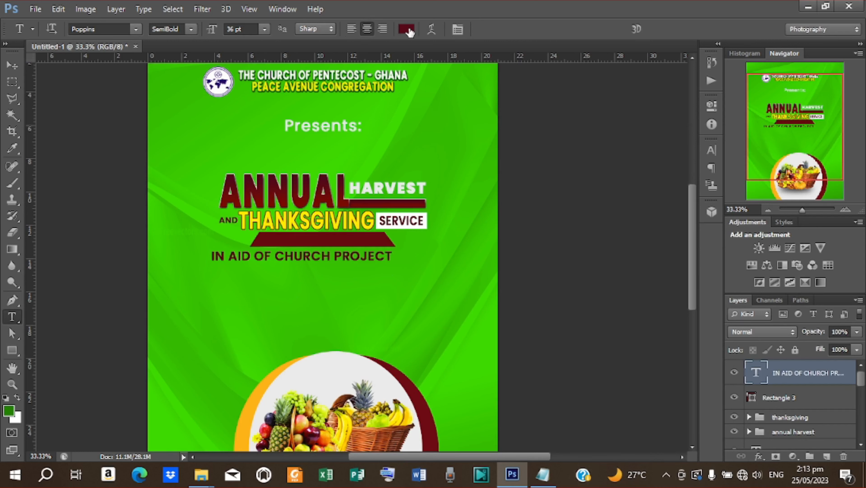
pyautogui.click(407, 30)
pyautogui.moveTo(536, 121); pyautogui.dragTo(521, 104)
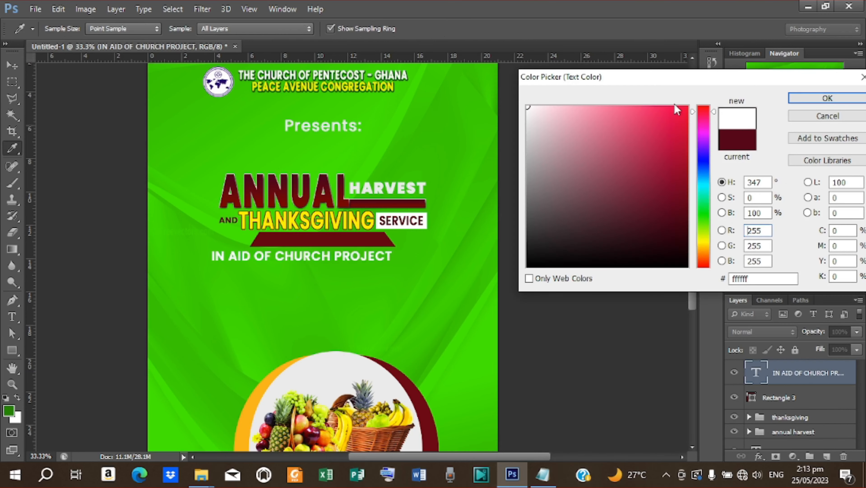
pyautogui.click(828, 98)
# - Move the project text onto the maroon ribbon and shrink it to about 71%
pyautogui.click(12, 65)
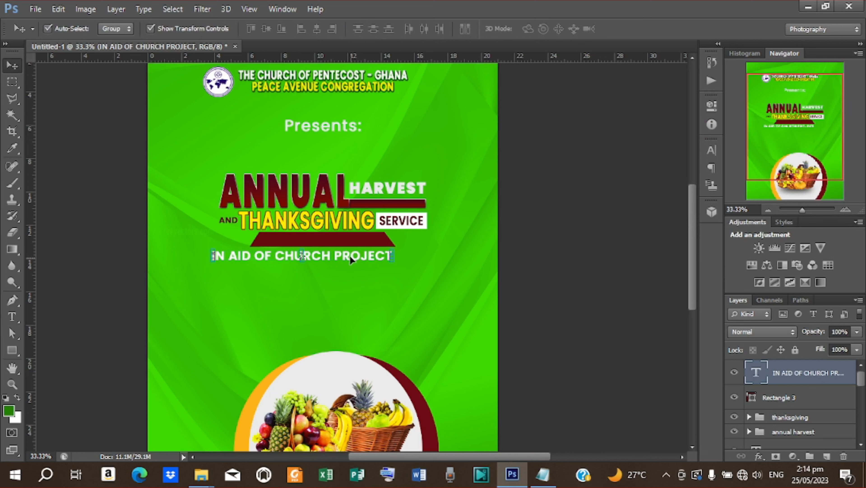
pyautogui.moveTo(360, 253); pyautogui.dragTo(375, 236)
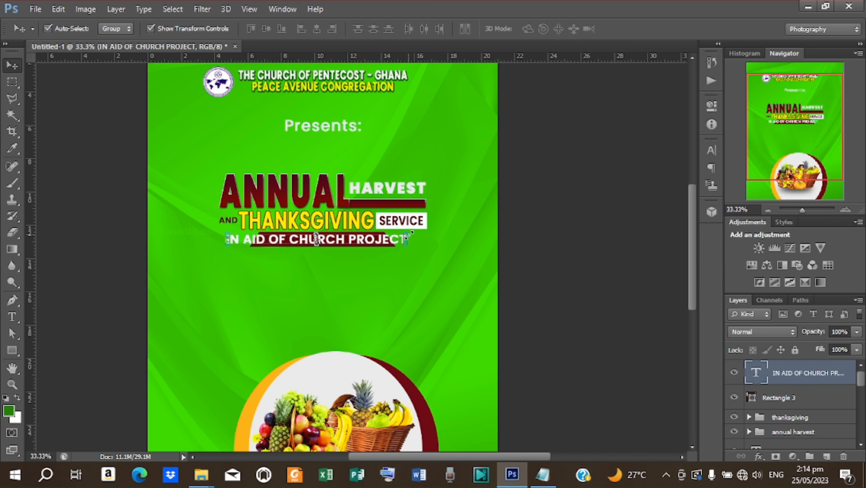
pyautogui.hotkey('ctrl', 't')
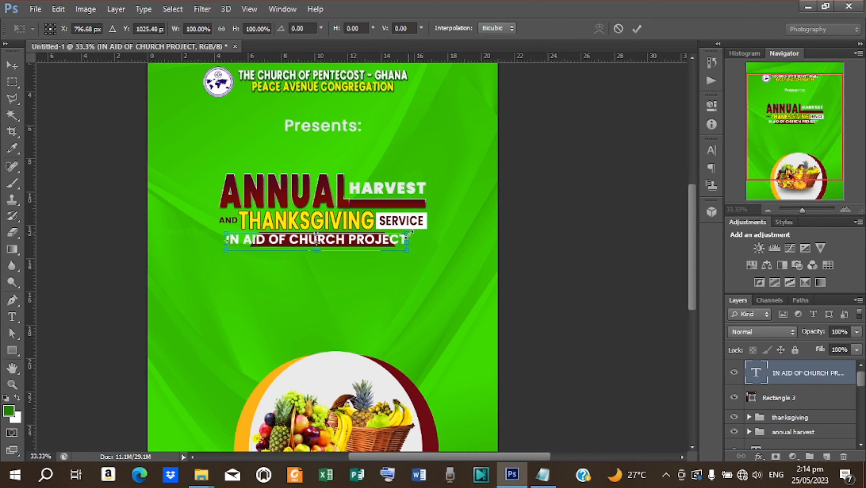
pyautogui.moveTo(408, 234); pyautogui.dragTo(370, 240)
pyautogui.click(637, 29)
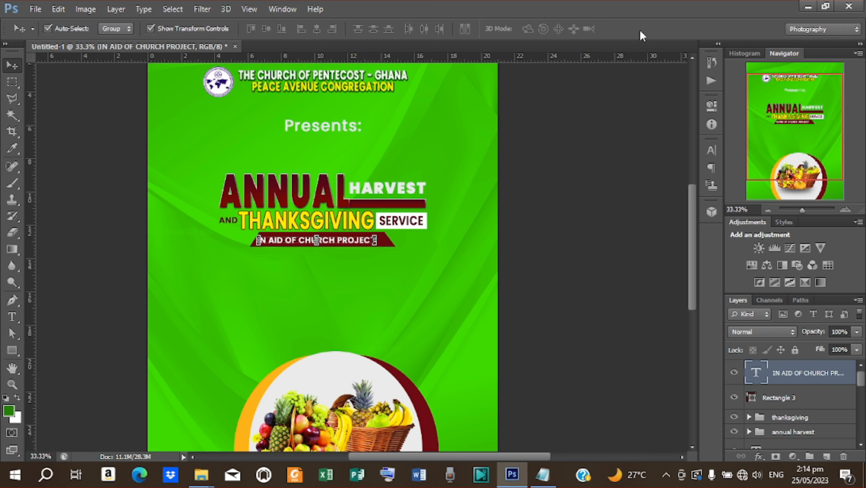
# - Centre the text on the ribbon and nudge both up under the title
pyautogui.click(317, 28)
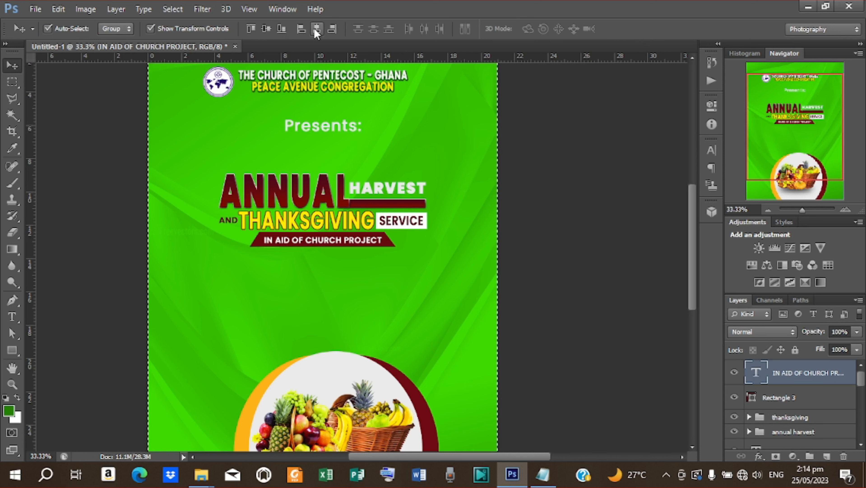
pyautogui.keyDown('shift'); pyautogui.click(785, 397); pyautogui.keyUp('shift')
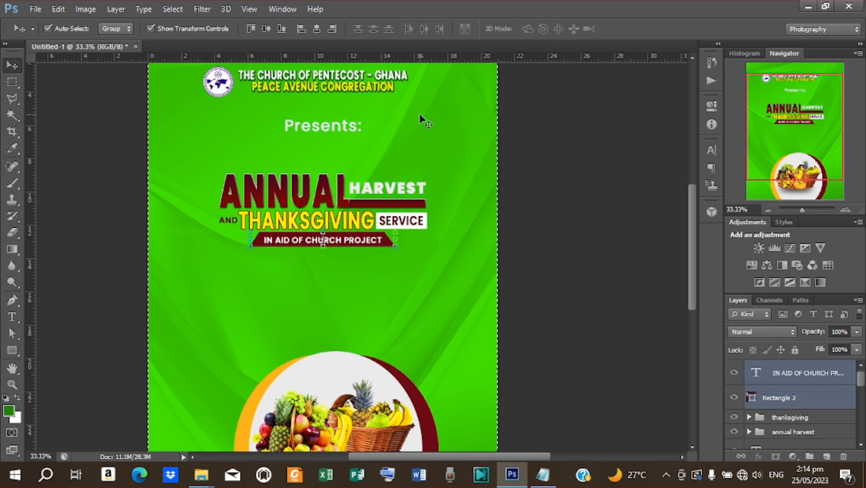
pyautogui.click(266, 29)
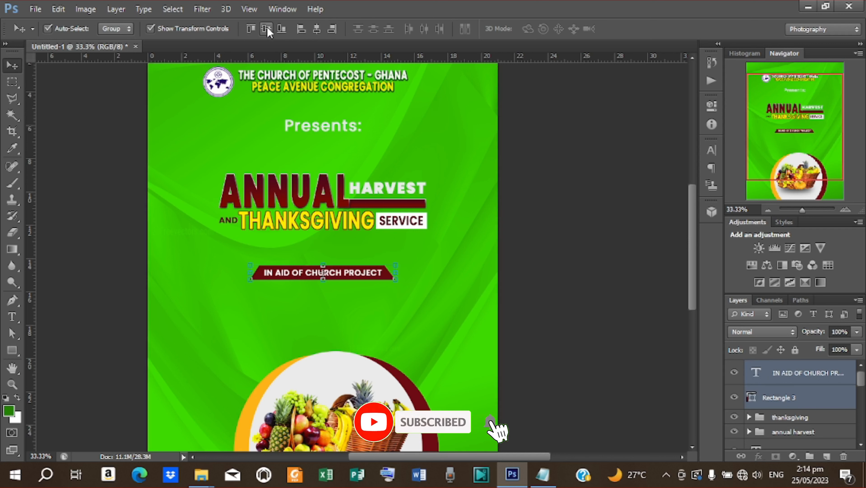
pyautogui.press('Up')
pyautogui.press('Up')
pyautogui.press('Up')
pyautogui.press('Up')
pyautogui.press('Up')
pyautogui.press('Up')
pyautogui.press('Up')
pyautogui.press('Up')
pyautogui.press('Up')
pyautogui.press('Up')
pyautogui.press('Up')
pyautogui.press('Up')
pyautogui.press('Up')
pyautogui.press('Up')
pyautogui.press('Up')
pyautogui.press('Up')
pyautogui.press('Up')
pyautogui.press('Up')
pyautogui.press('Up')
pyautogui.press('Up')
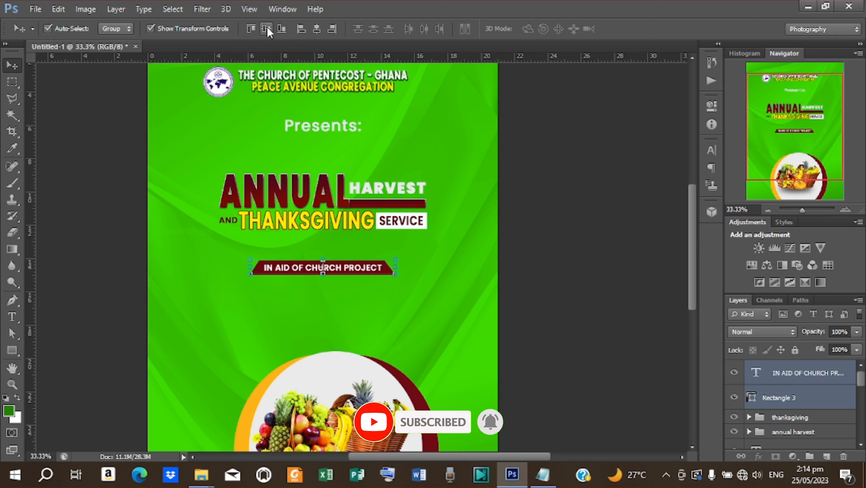
pyautogui.press('Up')
pyautogui.press('Up')
pyautogui.press('Up')
pyautogui.press('Up')
pyautogui.press('Up')
pyautogui.press('Up')
pyautogui.press('Up')
pyautogui.press('Up')
pyautogui.press('Up')
pyautogui.press('Up')
pyautogui.press('Up')
pyautogui.press('Up')
pyautogui.press('Up')
pyautogui.press('Up')
pyautogui.press('Up')
pyautogui.press('Up')
pyautogui.press('Up')
pyautogui.press('Up')
pyautogui.press('Up')
pyautogui.press('Up')
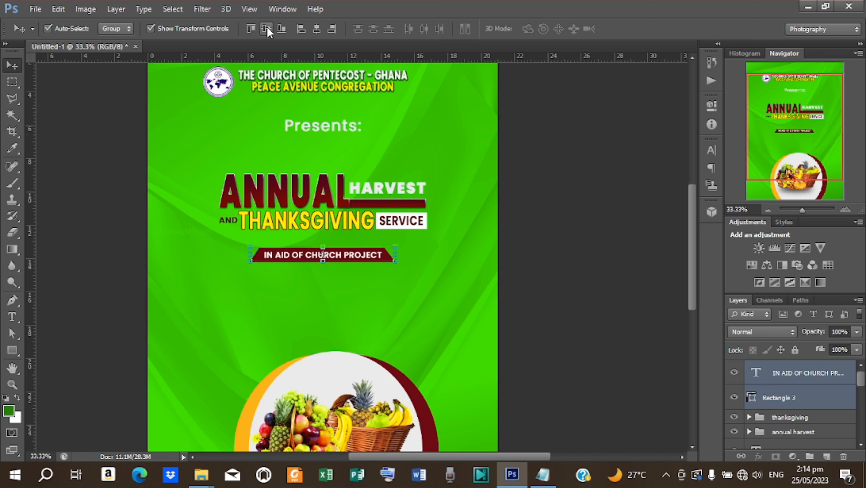
pyautogui.press('Up')
pyautogui.press('Up')
pyautogui.press('Up')
pyautogui.press('Up')
pyautogui.press('Up')
pyautogui.press('Up')
pyautogui.press('Up')
pyautogui.press('Up')
pyautogui.press('Up')
pyautogui.press('Up')
pyautogui.press('Up')
pyautogui.press('Up')
pyautogui.press('Up')
pyautogui.press('Up')
pyautogui.press('Up')
pyautogui.press('Up')
pyautogui.press('Up')
pyautogui.press('Up')
pyautogui.press('Up')
pyautogui.press('Up')
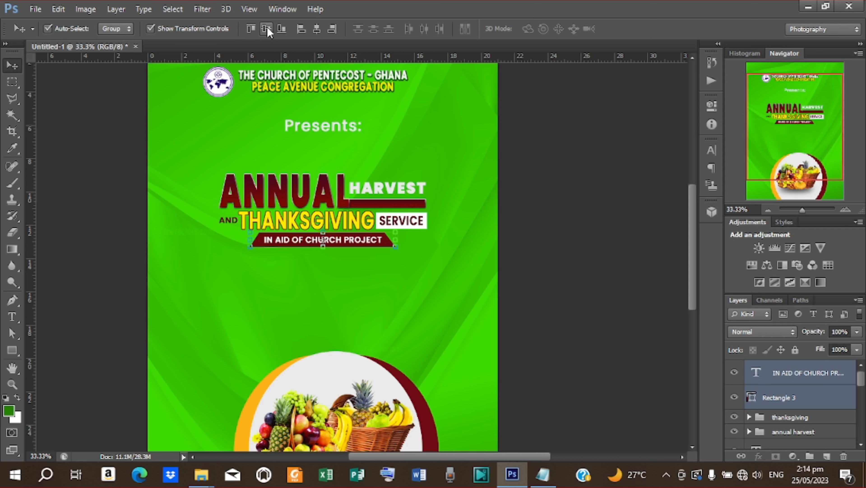
pyautogui.click(584, 224)
pyautogui.scroll(-5, 580, 225)
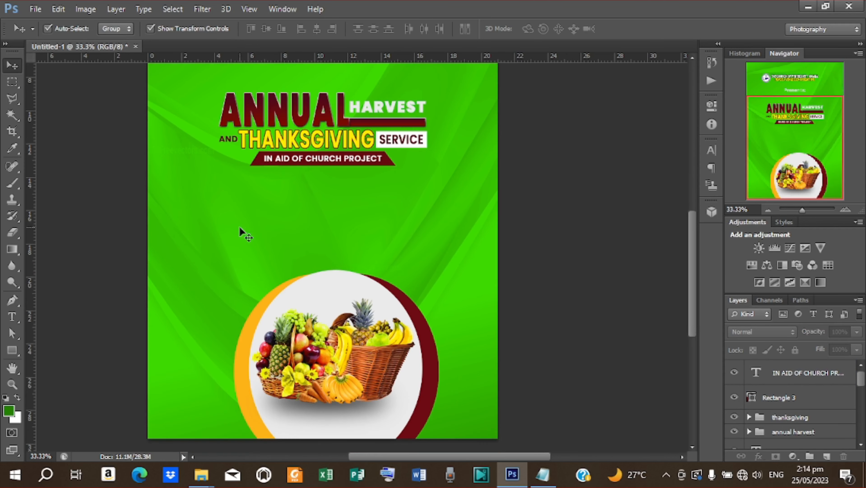
# - Draw a small yellow rectangle at left below the title, scaling its height to 79%
pyautogui.click(19, 351)
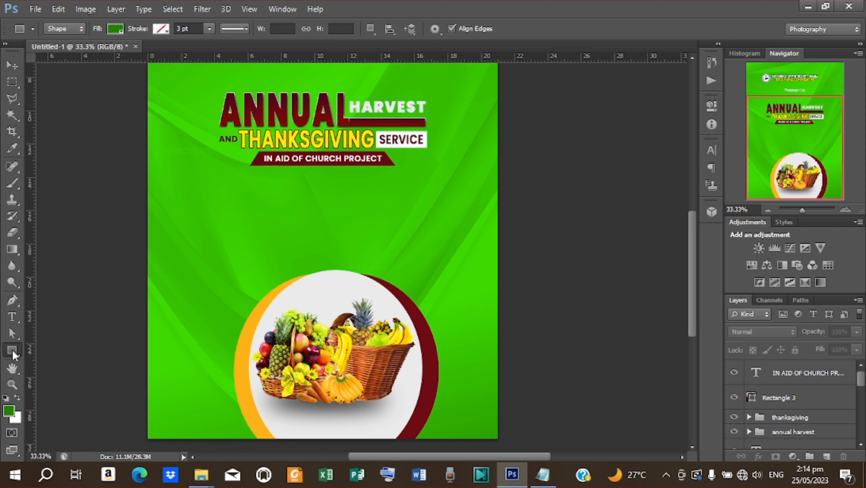
pyautogui.moveTo(182, 201); pyautogui.dragTo(217, 221)
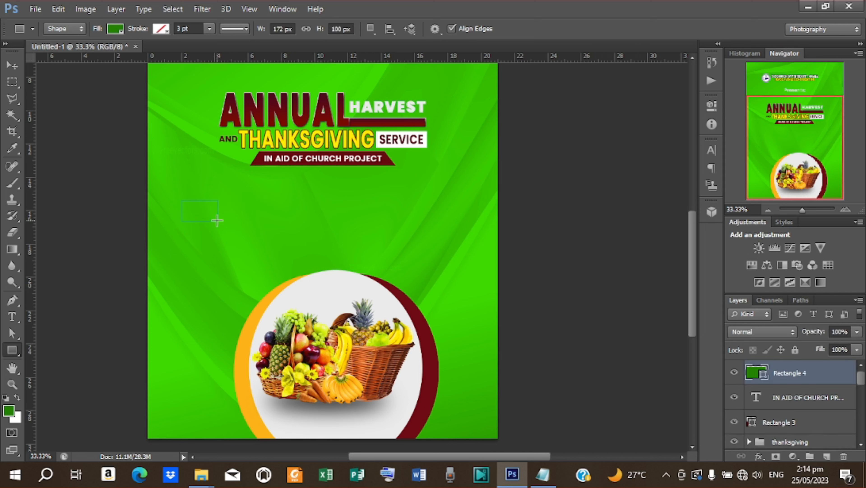
pyautogui.click(119, 33)
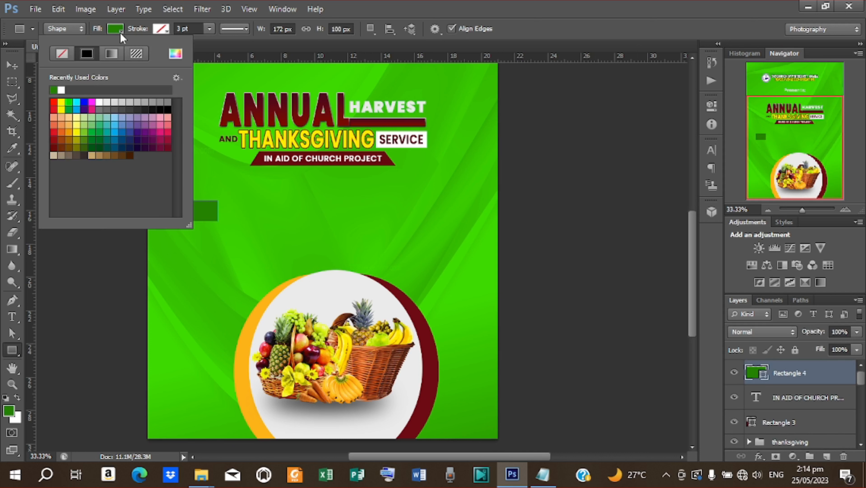
pyautogui.click(64, 102)
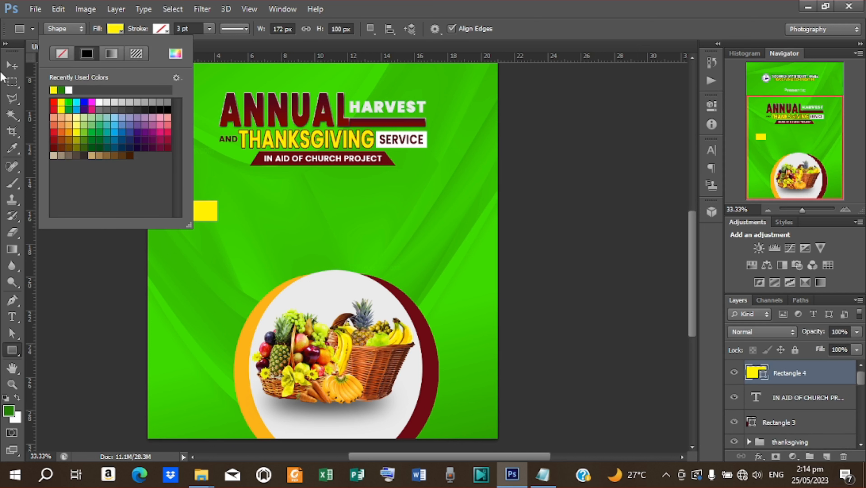
pyautogui.click(12, 65)
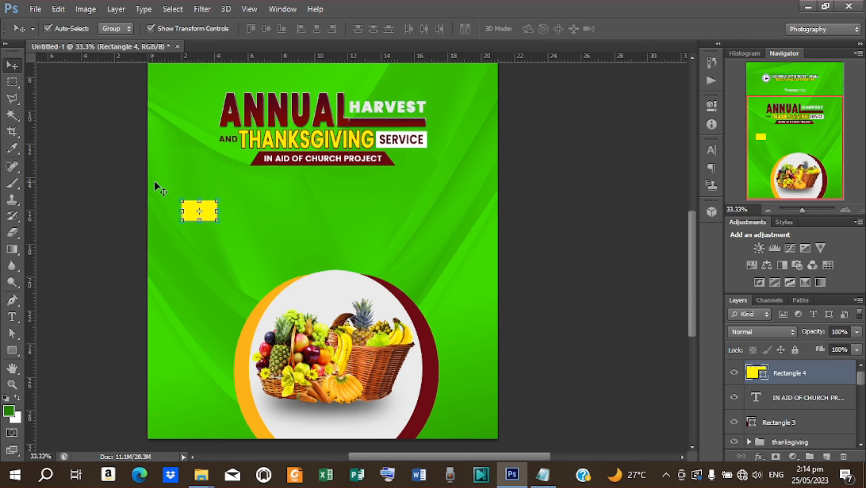
pyautogui.moveTo(197, 197); pyautogui.dragTo(196, 202)
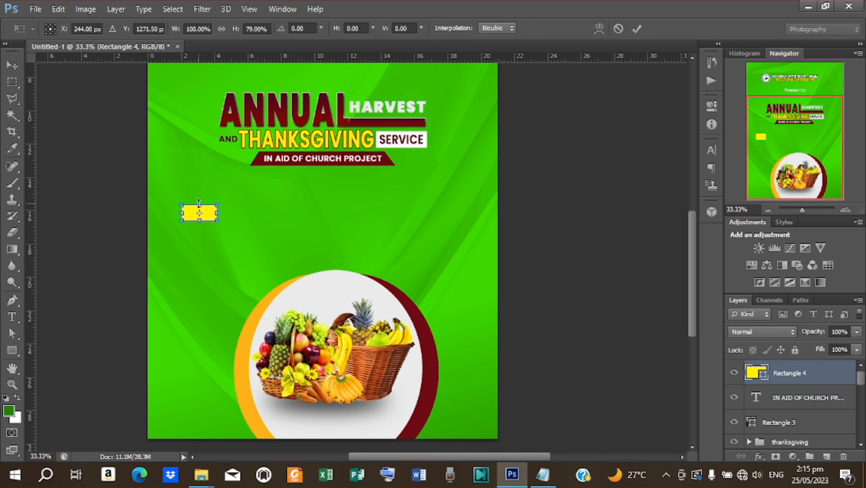
pyautogui.click(634, 31)
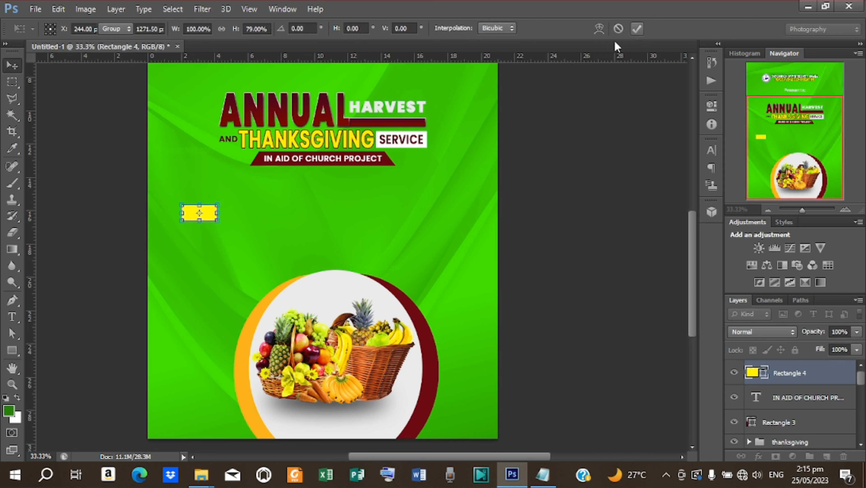
# - Create a new text layer with 'Theme:' copied from the flyer wording notes
pyautogui.press('t')
pyautogui.click(234, 246)
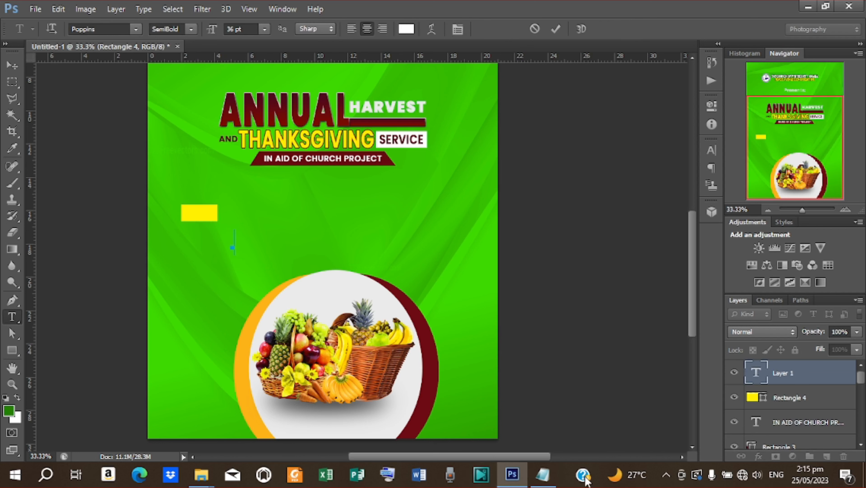
pyautogui.click(543, 474)
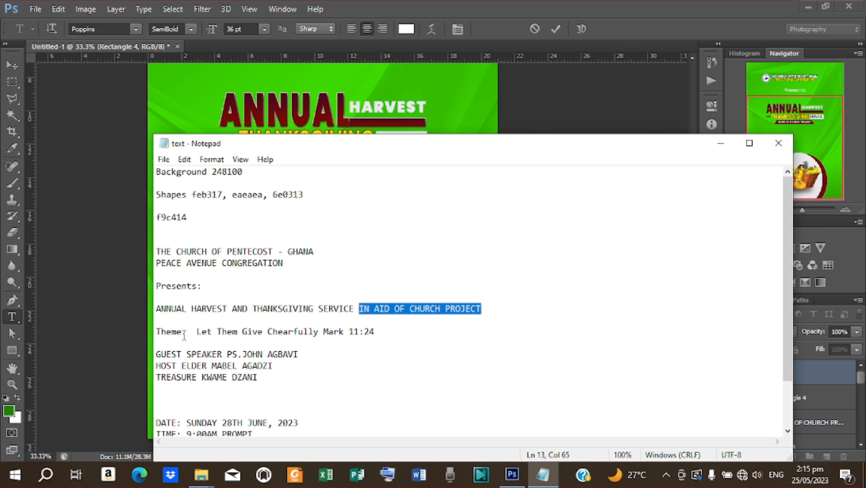
pyautogui.moveTo(186, 331); pyautogui.dragTo(156, 331)
pyautogui.rightClick(156, 333)
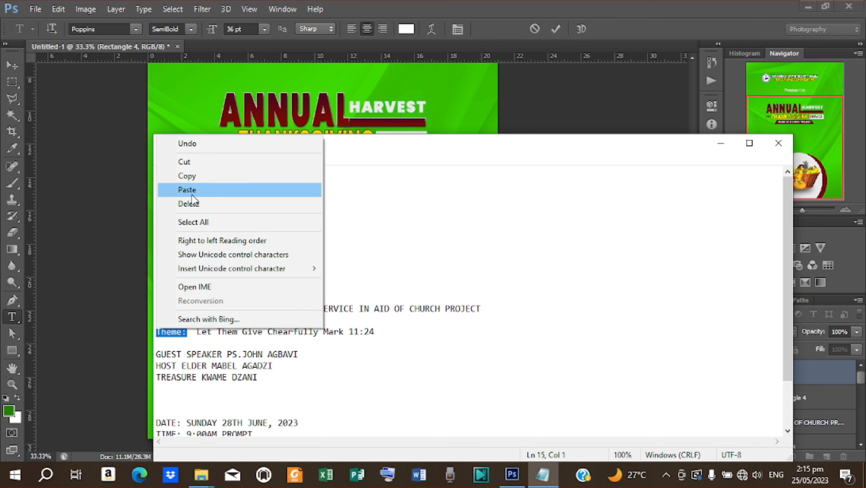
pyautogui.click(199, 175)
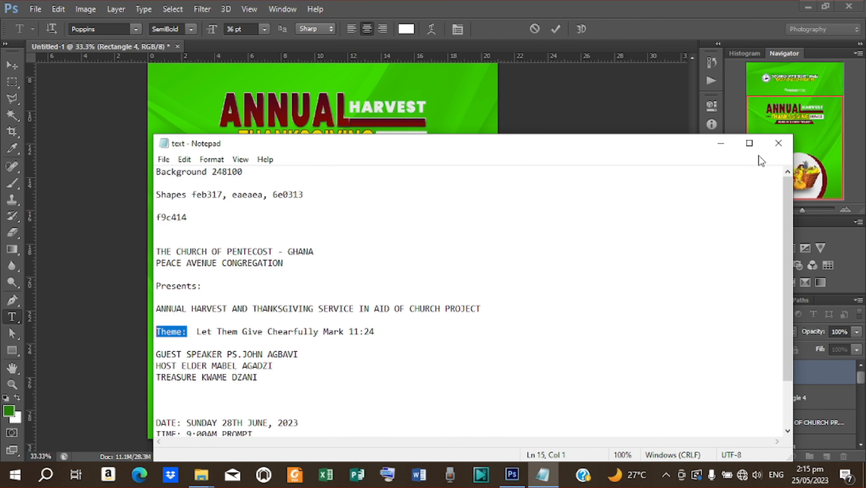
pyautogui.click(722, 142)
pyautogui.click(215, 239)
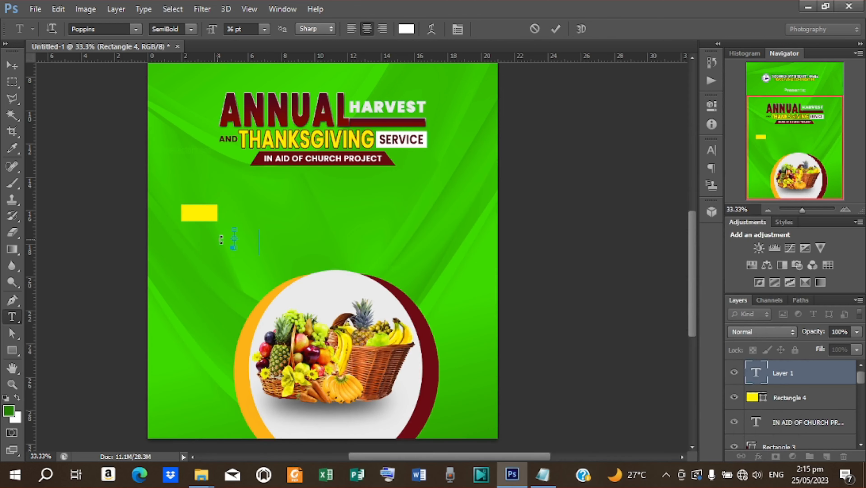
pyautogui.hotkey('ctrl', 'v')
pyautogui.hotkey('ctrl', 'Return')
# - Move the 'Theme:' label onto the yellow rectangle and resize it
pyautogui.press('v')
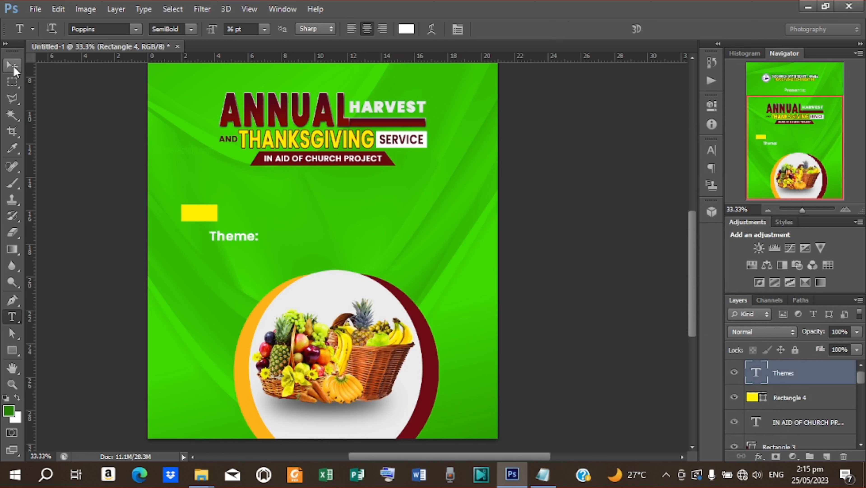
pyautogui.moveTo(244, 235); pyautogui.dragTo(217, 205)
pyautogui.hotkey('ctrl', 't')
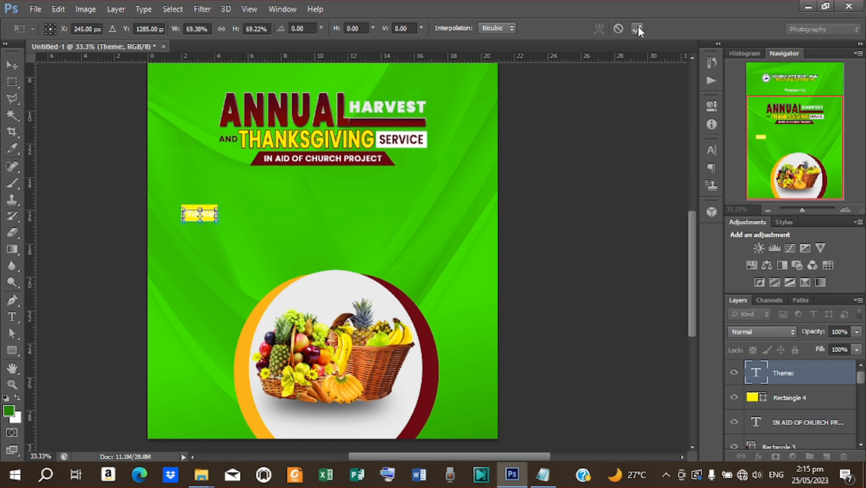
pyautogui.click(637, 28)
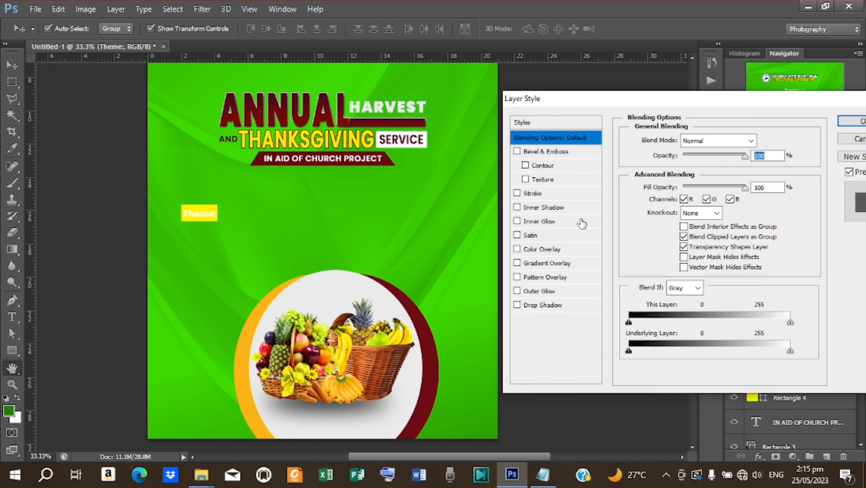
# - Give the 'Theme:' label a dark red colour overlay layer style
pyautogui.click(536, 249)
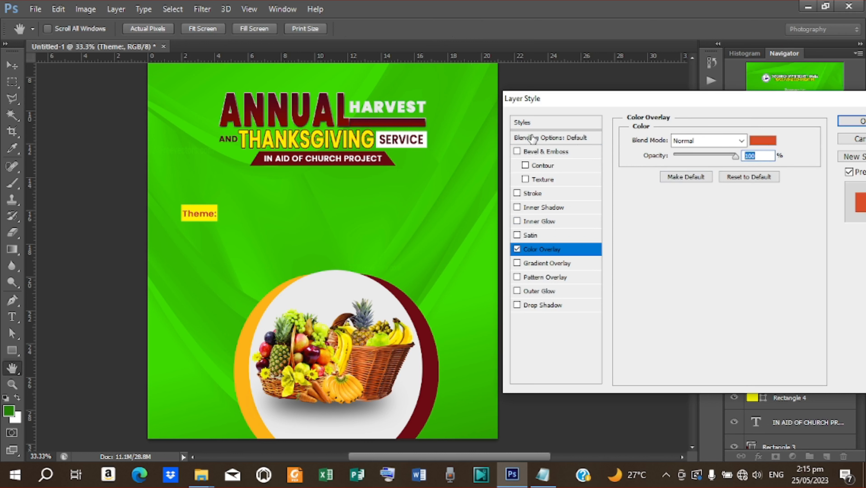
pyautogui.click(772, 143)
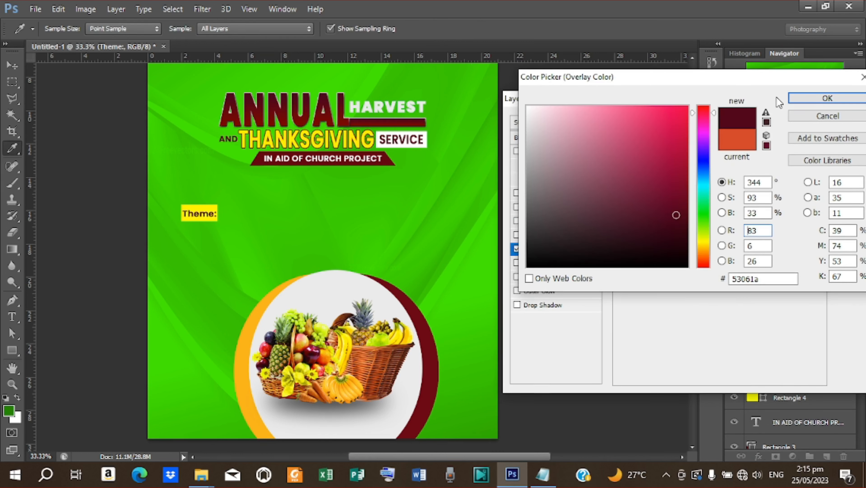
pyautogui.click(823, 99)
pyautogui.click(853, 124)
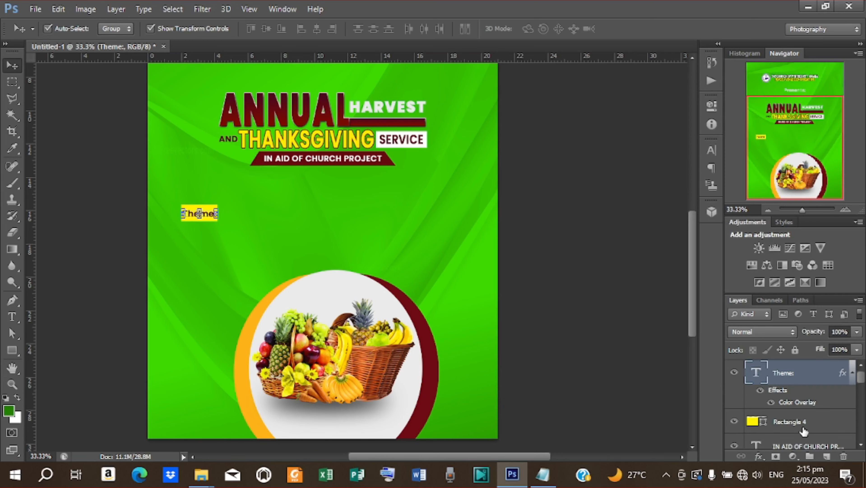
# - Nudge the 'Theme:' label and yellow box up together toward the title block
pyautogui.keyDown('shift'); pyautogui.click(799, 426); pyautogui.keyUp('shift')
pyautogui.hotkey('shift', 'Up')
pyautogui.hotkey('shift', 'Up')
pyautogui.hotkey('shift', 'Up')
pyautogui.hotkey('shift', 'Up')
pyautogui.hotkey('shift', 'Up')
pyautogui.hotkey('shift', 'Up')
pyautogui.hotkey('shift', 'Up')
pyautogui.hotkey('shift', 'Up')
pyautogui.hotkey('shift', 'Up')
pyautogui.hotkey('shift', 'Up')
pyautogui.hotkey('shift', 'Up')
pyautogui.hotkey('shift', 'Up')
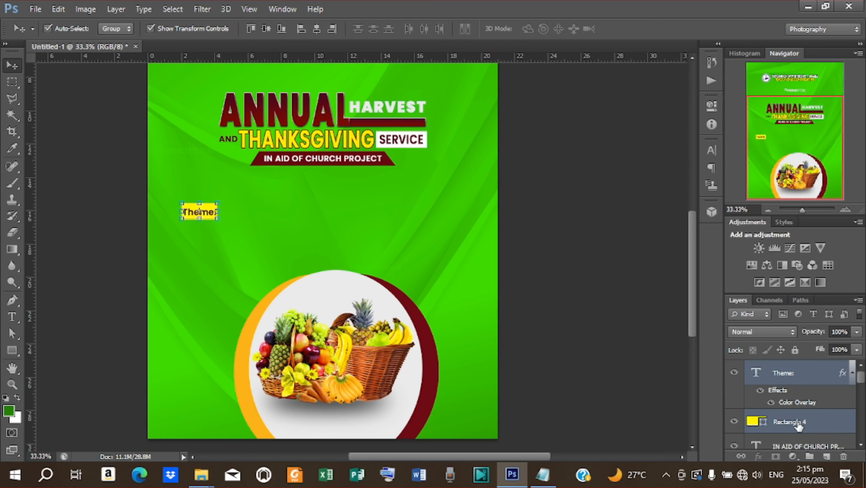
pyautogui.hotkey('shift', 'Up')
pyautogui.hotkey('shift', 'Up')
pyautogui.hotkey('shift', 'Up')
pyautogui.hotkey('shift', 'Up')
pyautogui.hotkey('shift', 'Up')
pyautogui.hotkey('shift', 'Up')
pyautogui.hotkey('shift', 'Up')
pyautogui.hotkey('shift', 'Up')
pyautogui.hotkey('shift', 'Up')
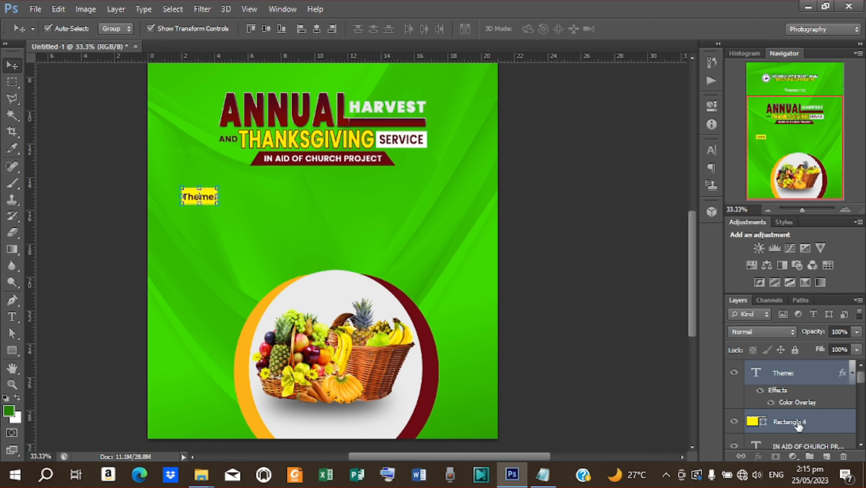
pyautogui.hotkey('shift', 'Up')
pyautogui.hotkey('shift', 'Up')
pyautogui.hotkey('shift', 'Up')
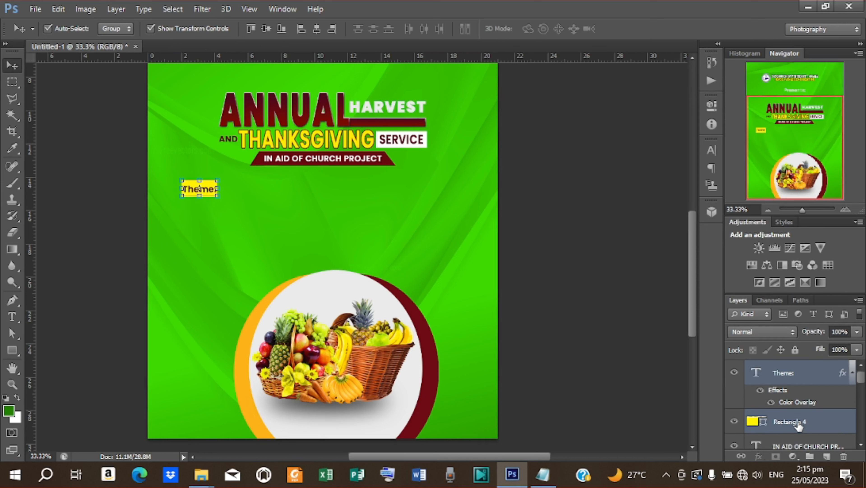
pyautogui.hotkey('shift', 'Down')
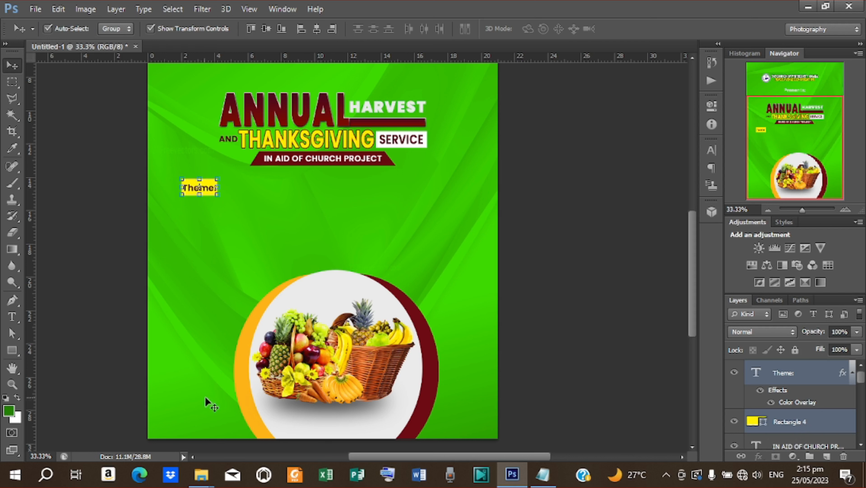
# - Paste 'Let Them Give Chearfully' from the notes as new text beside the 'Theme:' label
pyautogui.press('t')
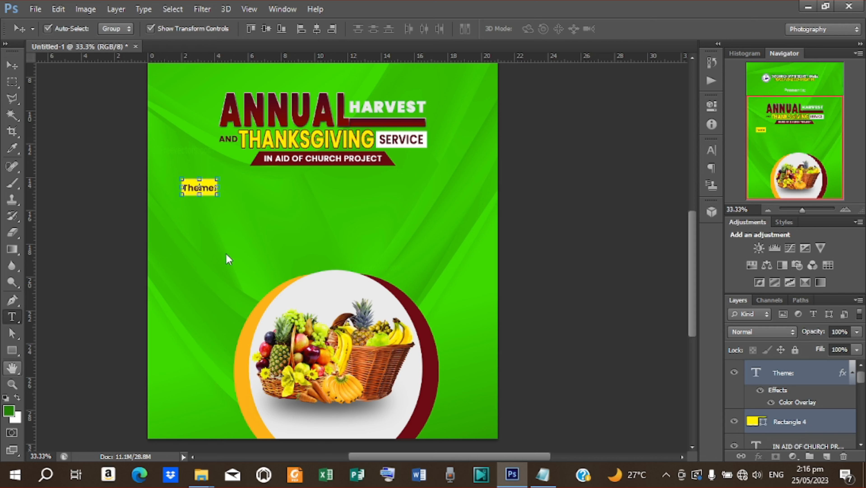
pyautogui.click(232, 249)
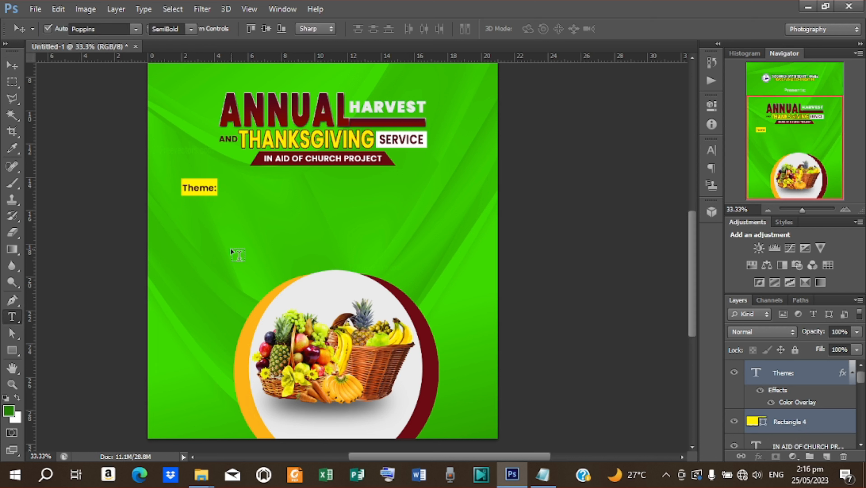
pyautogui.click(544, 474)
pyautogui.moveTo(197, 333); pyautogui.dragTo(314, 333)
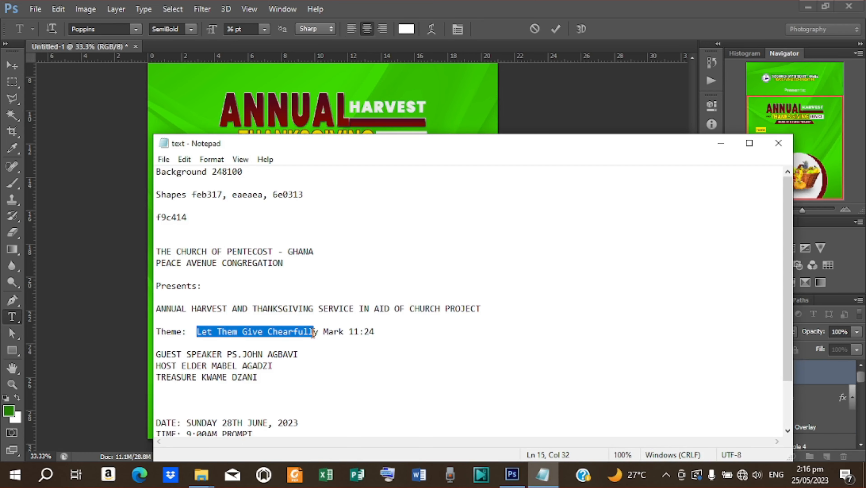
pyautogui.rightClick(287, 330)
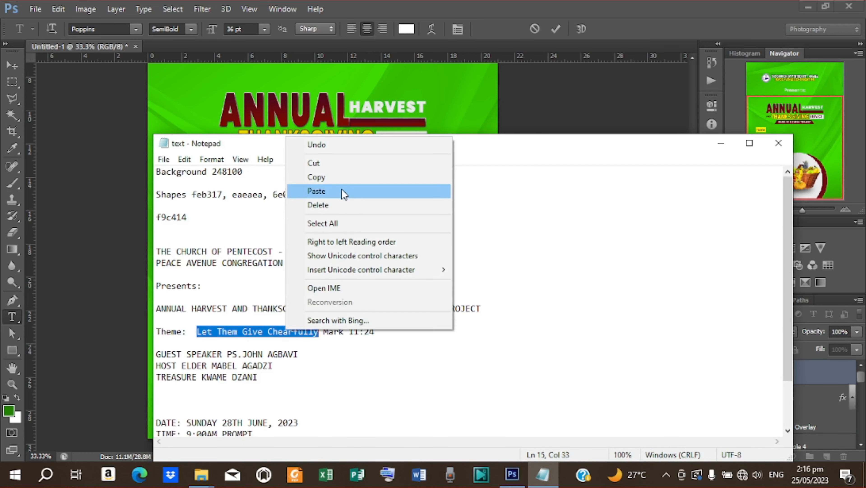
pyautogui.click(339, 188)
pyautogui.click(721, 142)
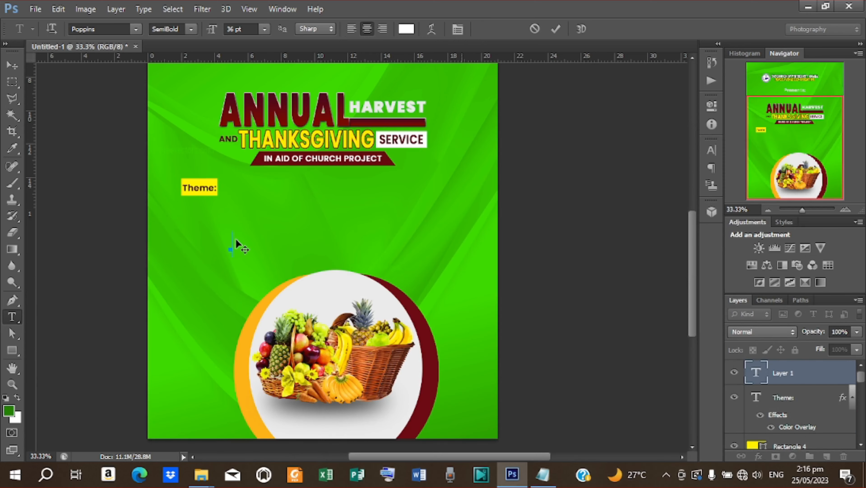
pyautogui.hotkey('ctrl', 'v')
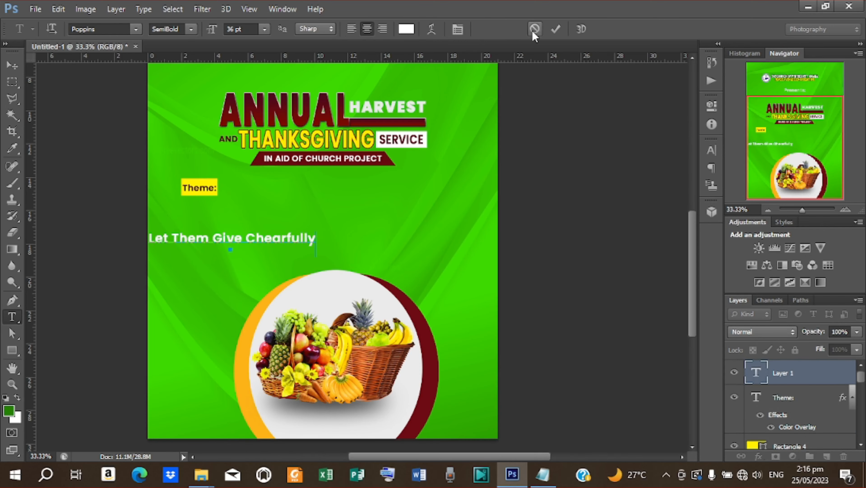
pyautogui.click(556, 30)
pyautogui.press('v')
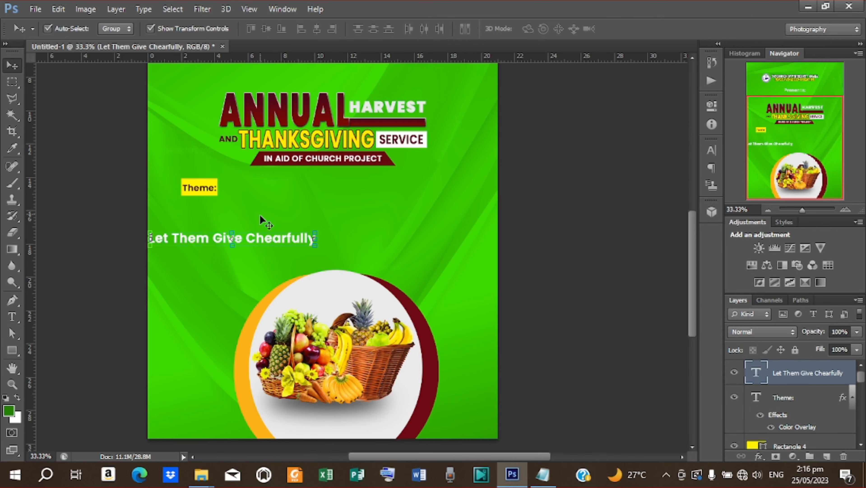
pyautogui.moveTo(271, 237); pyautogui.dragTo(334, 192)
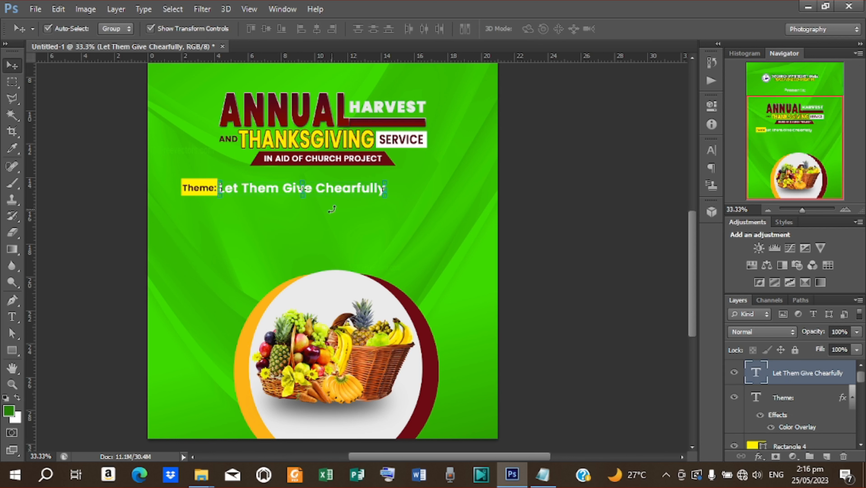
# - Draw a bar right of the theme text filled with the ANNUAL title's dark red
pyautogui.click(12, 350)
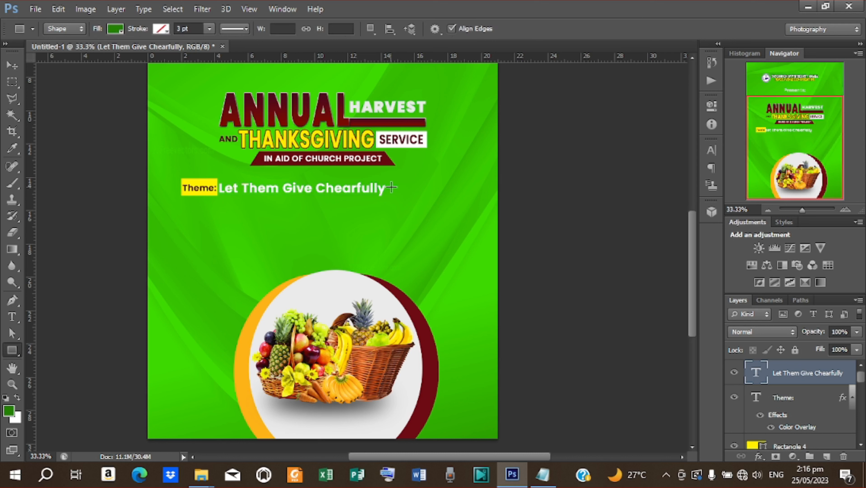
pyautogui.moveTo(393, 181); pyautogui.dragTo(437, 194)
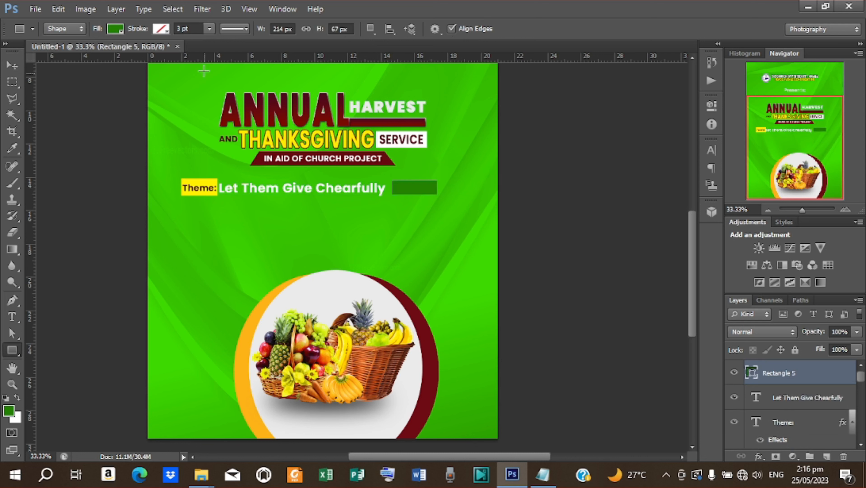
pyautogui.click(121, 31)
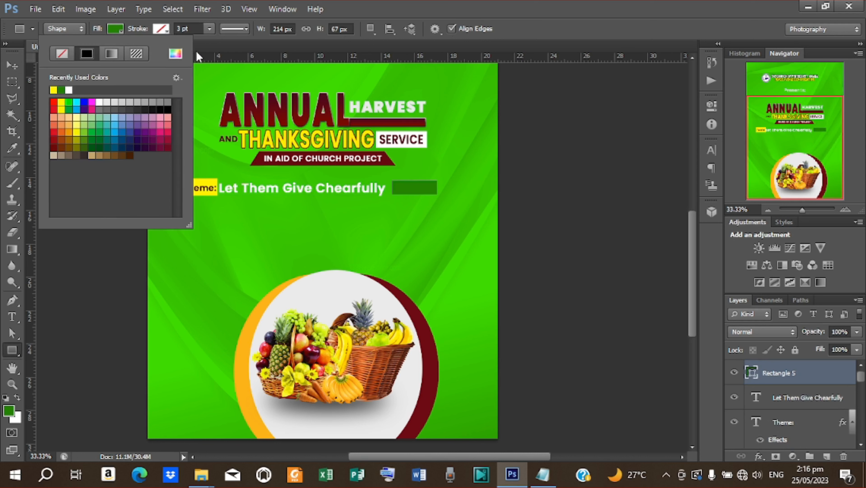
pyautogui.click(176, 54)
pyautogui.click(283, 114)
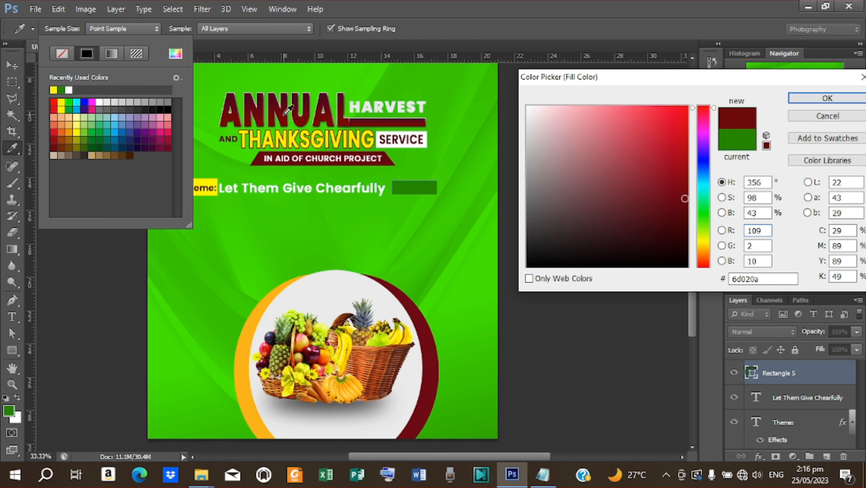
pyautogui.click(828, 99)
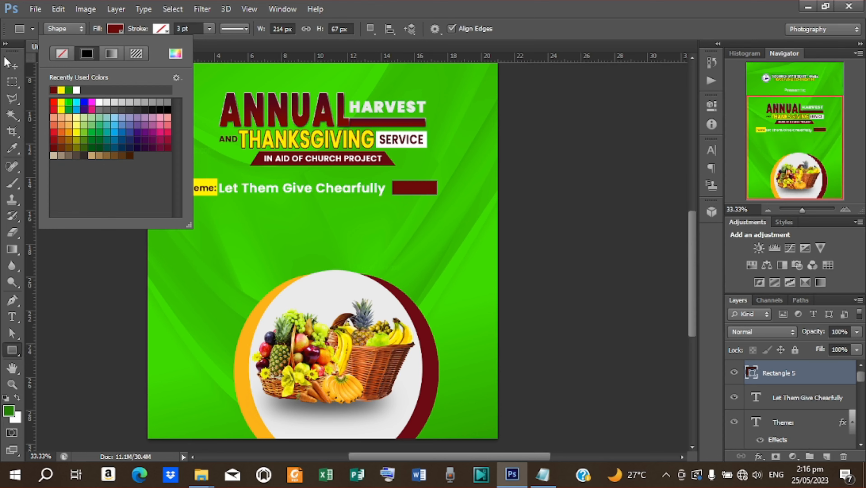
pyautogui.click(7, 61)
# - Duplicate the 'Theme:' label, move the copy onto the red bar, and stack it above
pyautogui.click(203, 184)
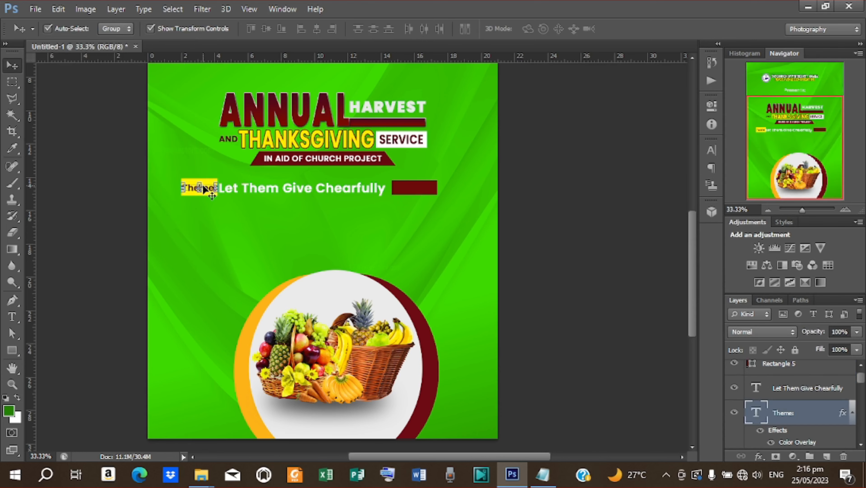
pyautogui.hotkey('ctrl', 'j')
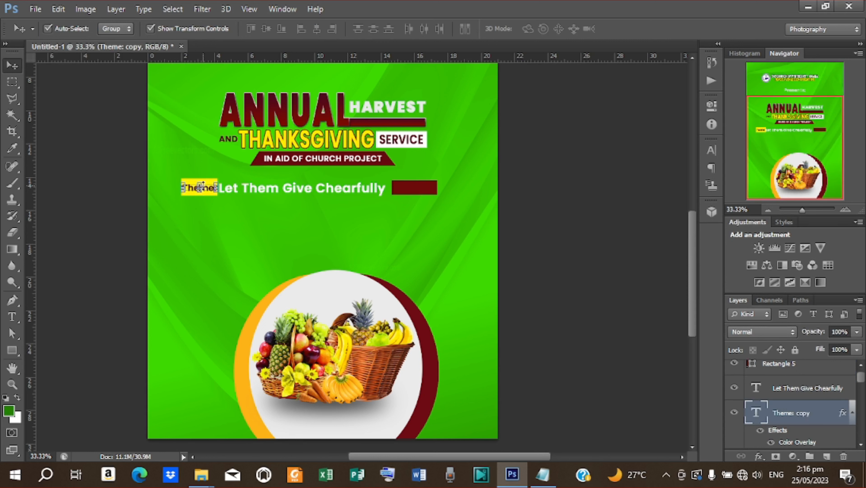
pyautogui.hotkey('ctrl', 't')
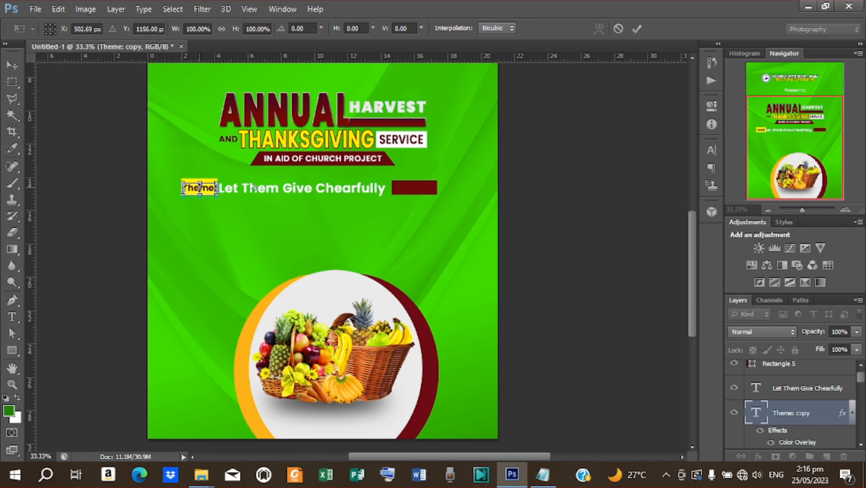
pyautogui.moveTo(212, 190); pyautogui.dragTo(427, 191)
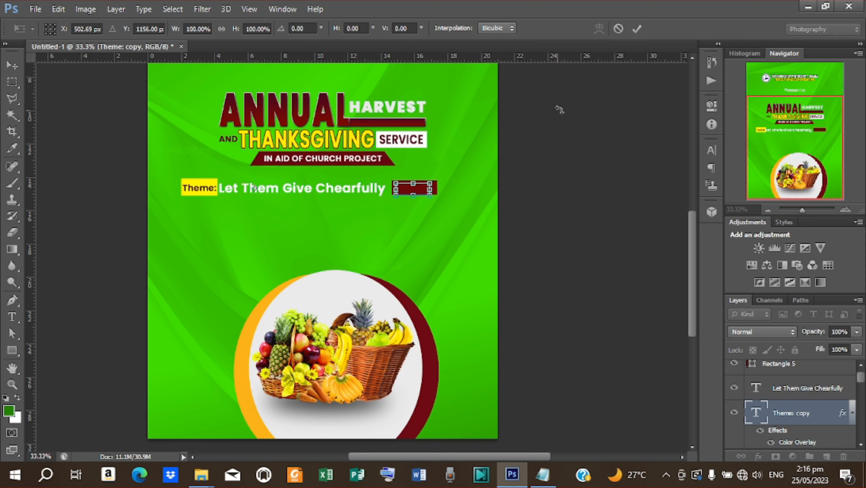
pyautogui.click(637, 29)
pyautogui.moveTo(794, 371); pyautogui.dragTo(806, 380)
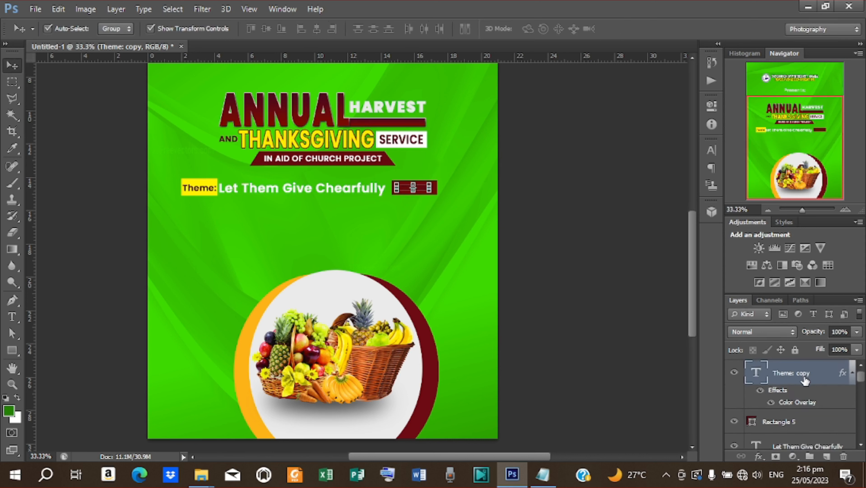
# - Change the copied label's Color Overlay to white
pyautogui.doubleClick(797, 403)
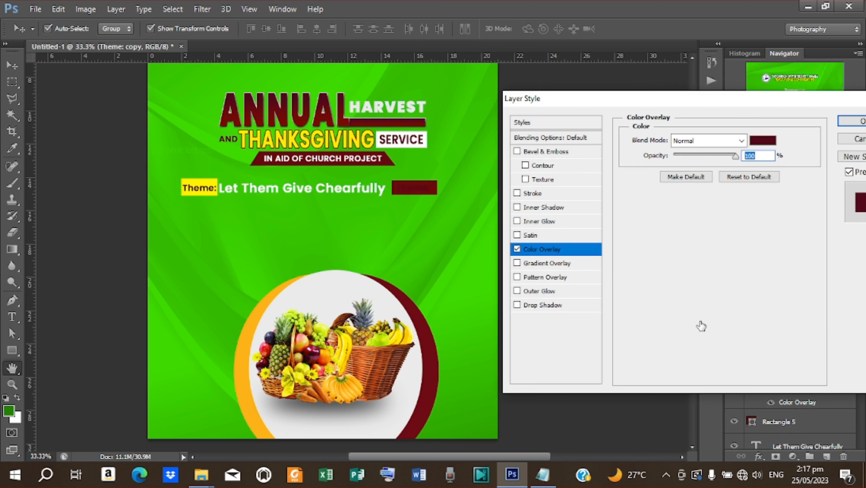
pyautogui.click(763, 140)
pyautogui.moveTo(602, 150); pyautogui.dragTo(477, 87)
pyautogui.click(827, 99)
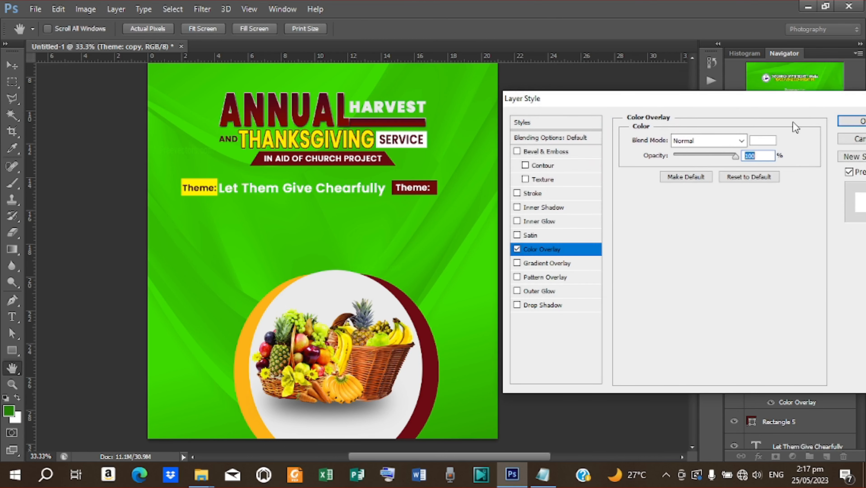
pyautogui.click(854, 124)
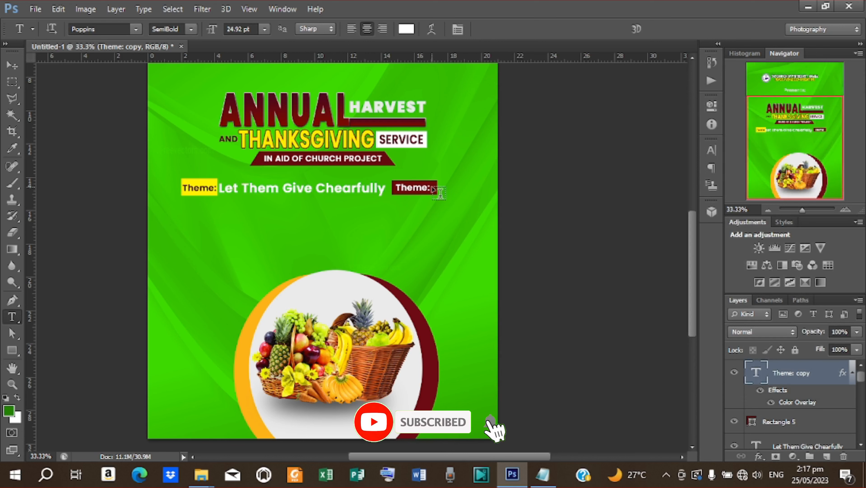
# - Replace 'Theme:' in the maroon box with 'Mark 11:24' copied from the notes
pyautogui.moveTo(433, 187); pyautogui.dragTo(393, 184)
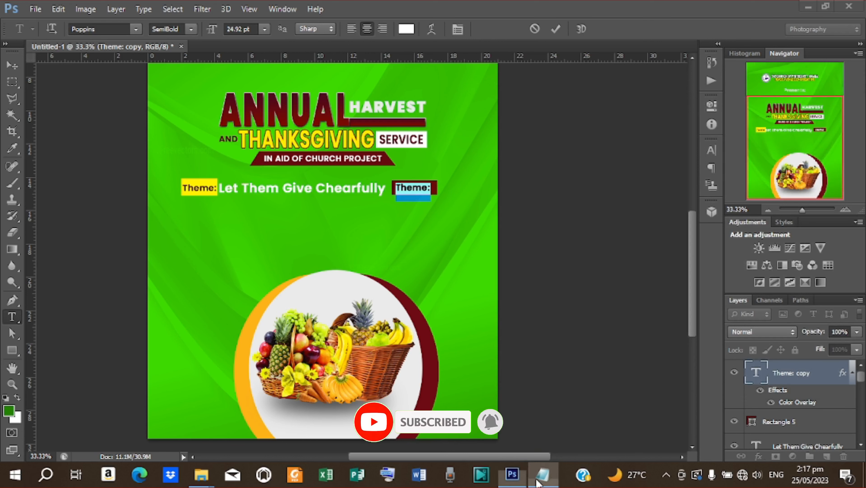
pyautogui.click(542, 474)
pyautogui.moveTo(325, 332); pyautogui.dragTo(396, 329)
pyautogui.hotkey('ctrl', 'c')
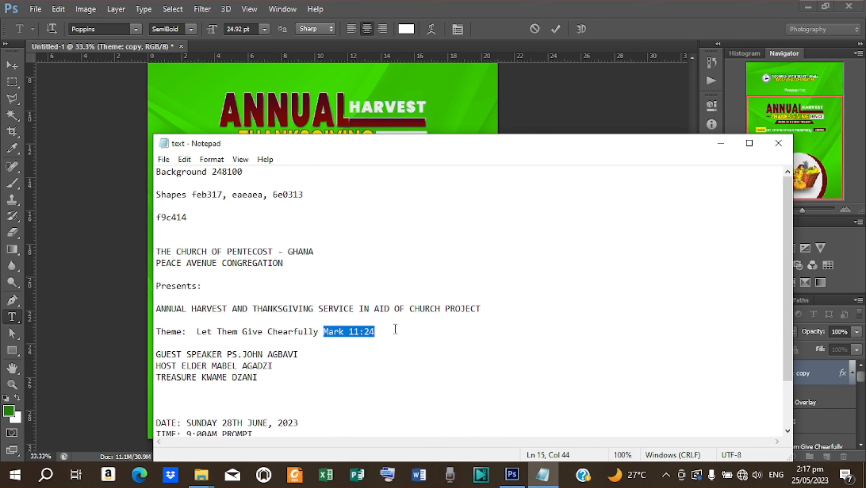
pyautogui.click(721, 143)
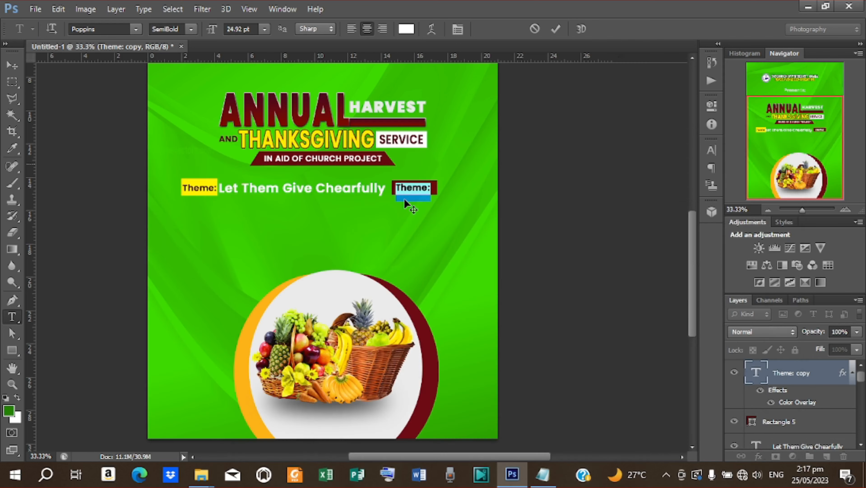
pyautogui.hotkey('ctrl', 'v')
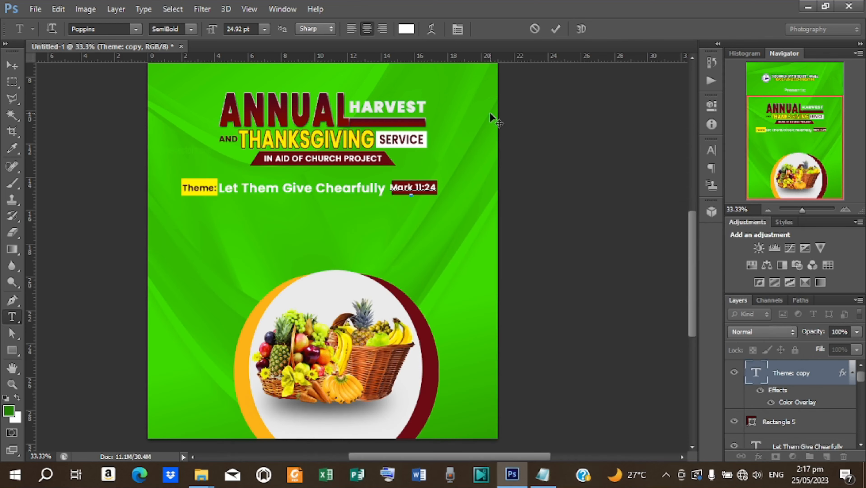
pyautogui.click(555, 29)
# - Narrow the Mark 11:24 text so it fits inside its box
pyautogui.click(13, 65)
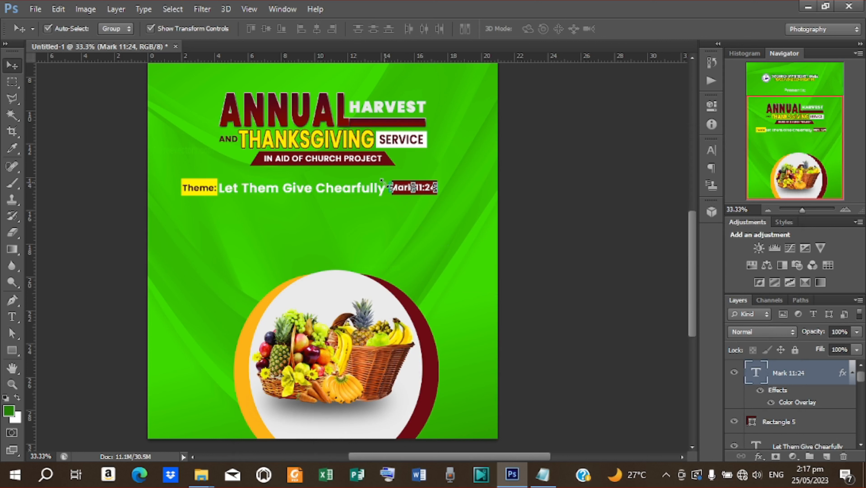
pyautogui.moveTo(390, 188); pyautogui.dragTo(396, 187)
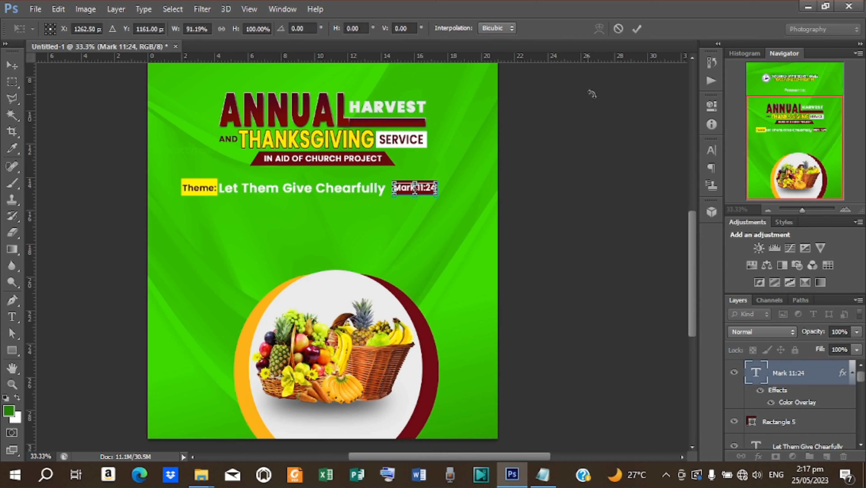
pyautogui.click(636, 30)
pyautogui.click(532, 217)
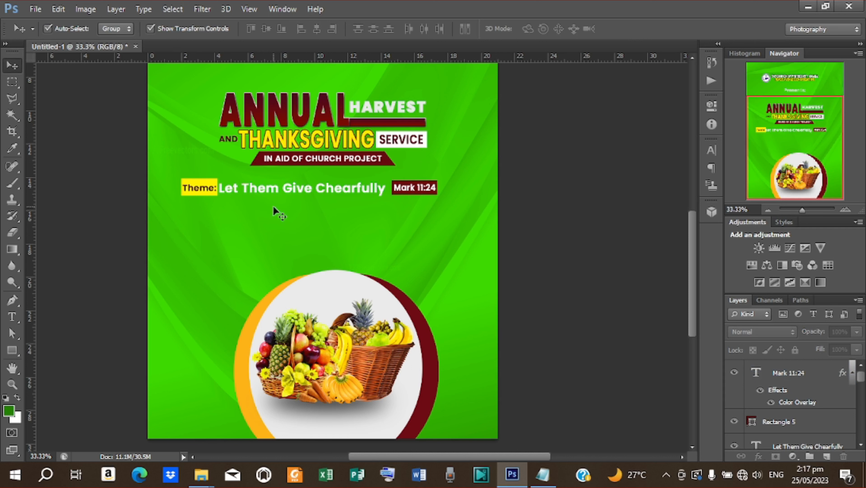
# - Nudge the 'Let Them Give Chearfully' text slightly to the right
pyautogui.click(775, 371)
pyautogui.click(362, 189)
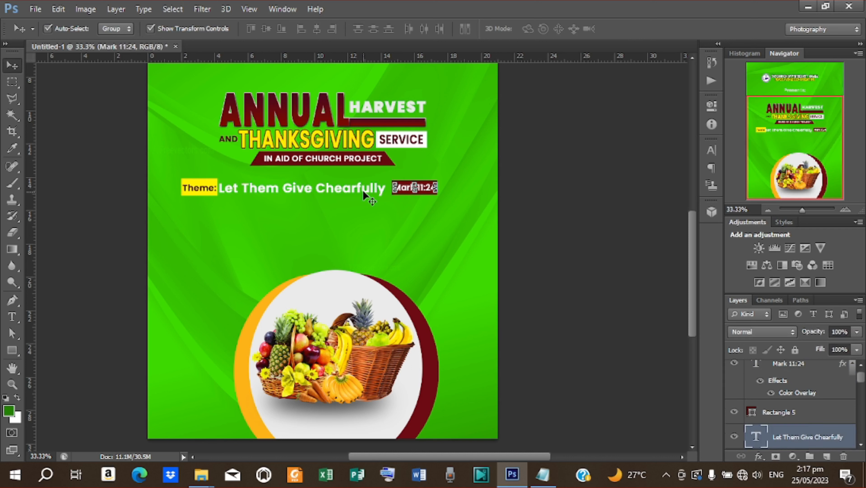
pyautogui.press('Right')
pyautogui.press('Right')
pyautogui.press('Right')
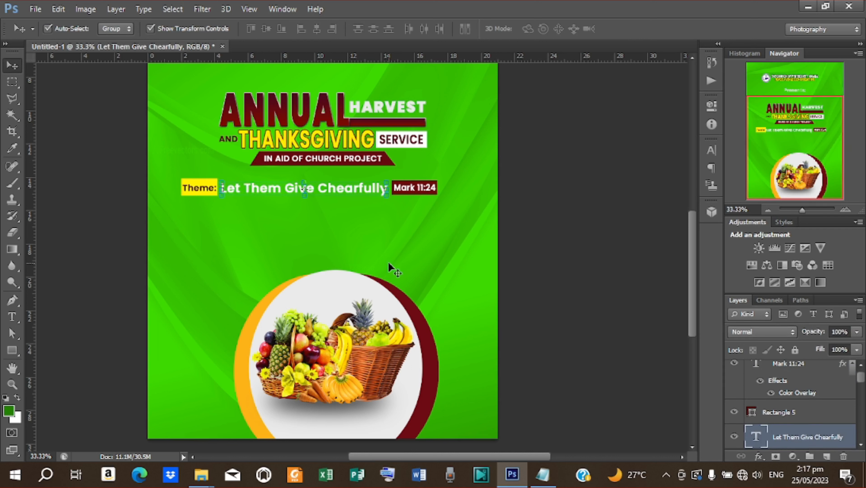
# - Scale the Theme, Rectangle 4 and Mark 11:24 layers together to about 52%
pyautogui.scroll(1, 798, 411)
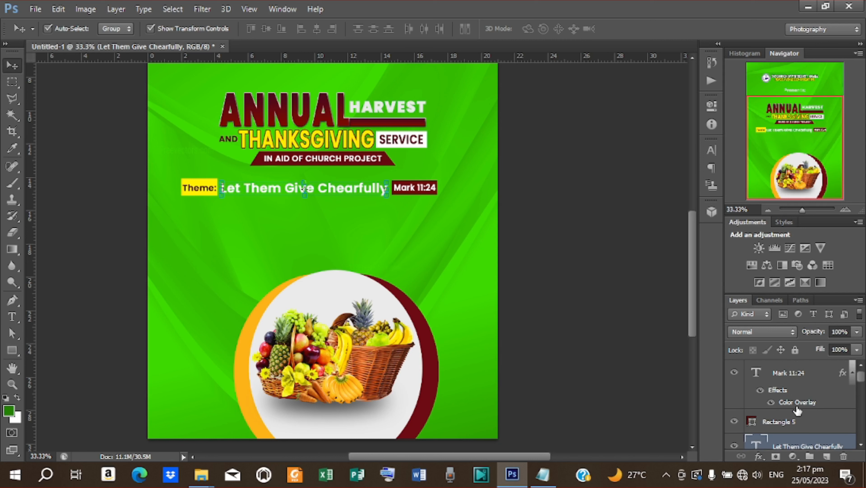
pyautogui.keyDown('shift'); pyautogui.click(788, 373); pyautogui.keyUp('shift')
pyautogui.scroll(-5, 796, 377)
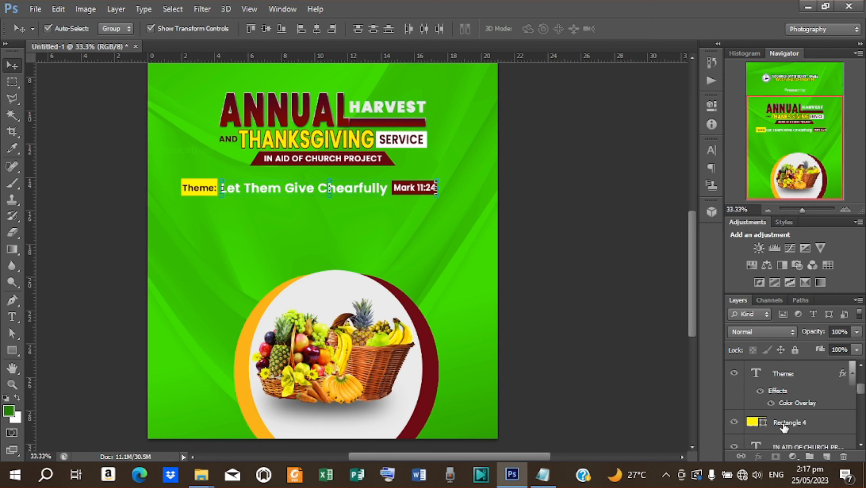
pyautogui.keyDown('ctrl'); pyautogui.click(784, 425); pyautogui.keyUp('ctrl')
pyautogui.keyDown('ctrl'); pyautogui.click(791, 373); pyautogui.keyUp('ctrl')
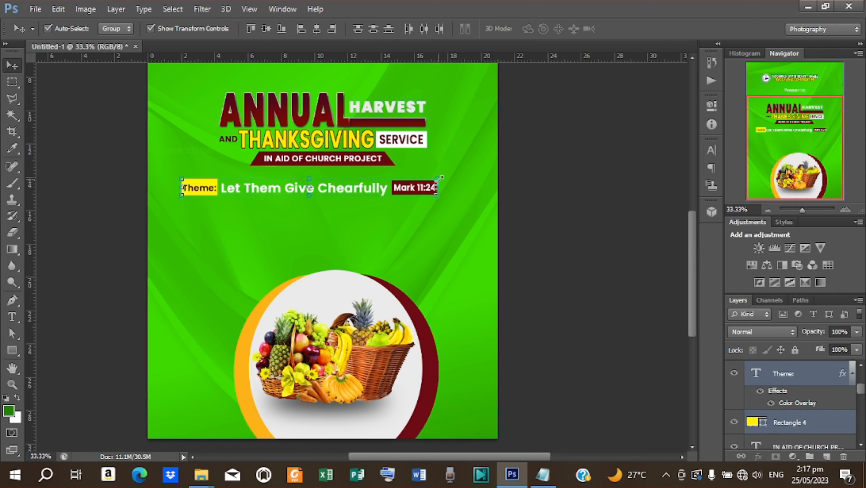
pyautogui.hotkey('ctrl', 't')
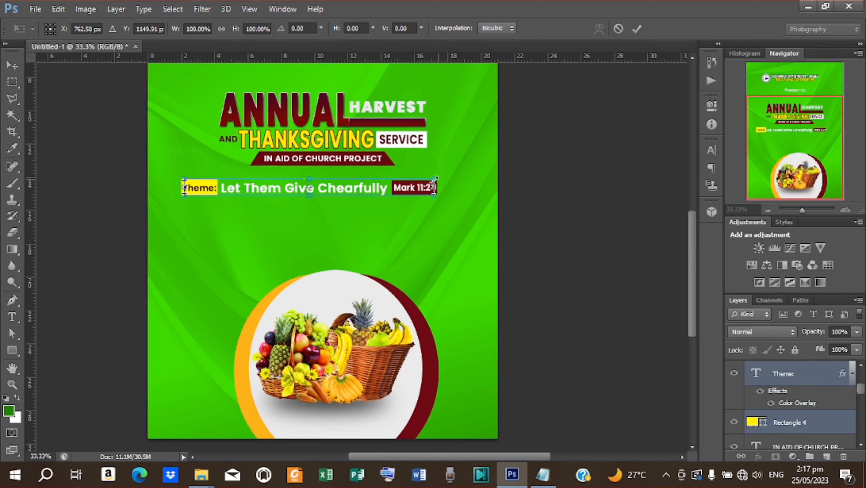
pyautogui.moveTo(441, 178); pyautogui.dragTo(354, 180)
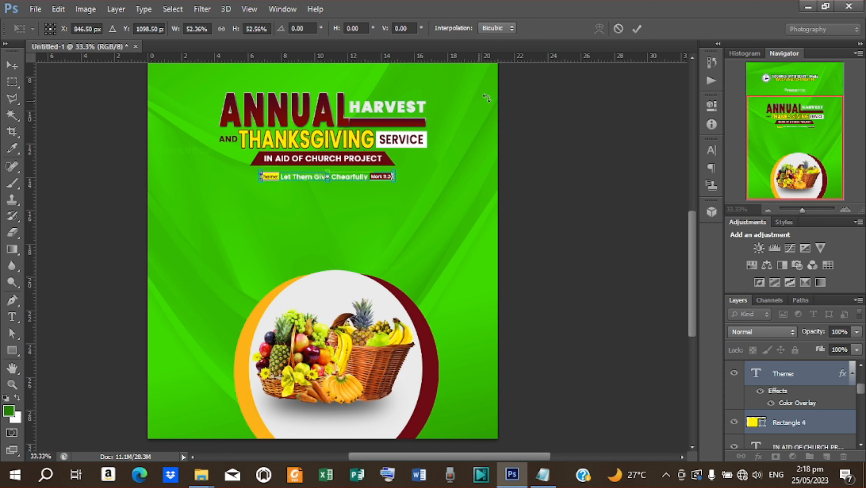
pyautogui.click(637, 30)
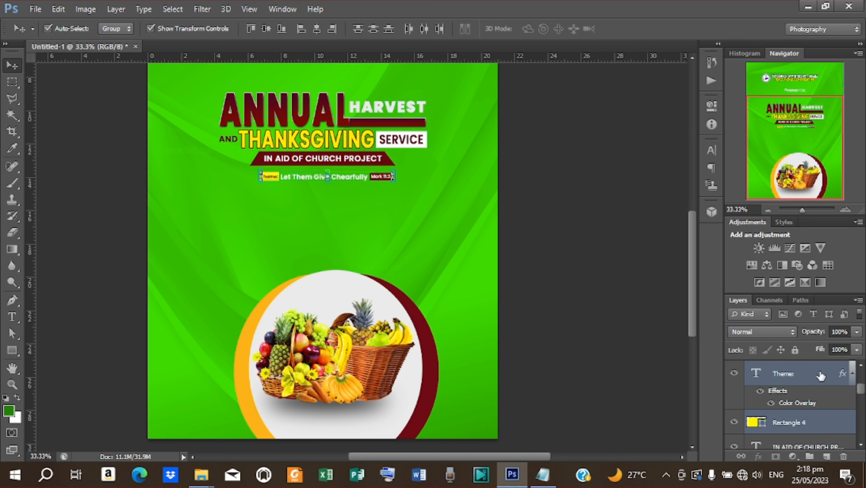
# - Group the theme line layers and name the group 'theme'
pyautogui.hotkey('ctrl', 'g')
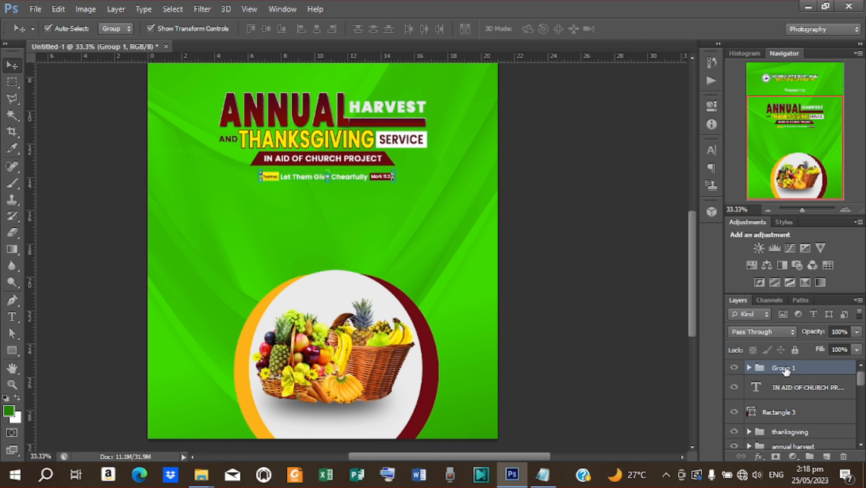
pyautogui.doubleClick(784, 368)
pyautogui.write('th')
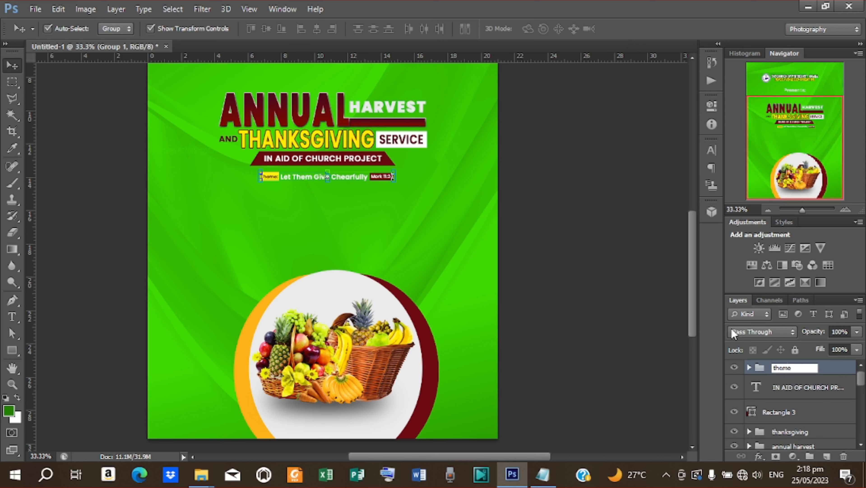
pyautogui.write('eme')
# - Group the church project text with Rectangle 3 as 'pr'
pyautogui.click(827, 392)
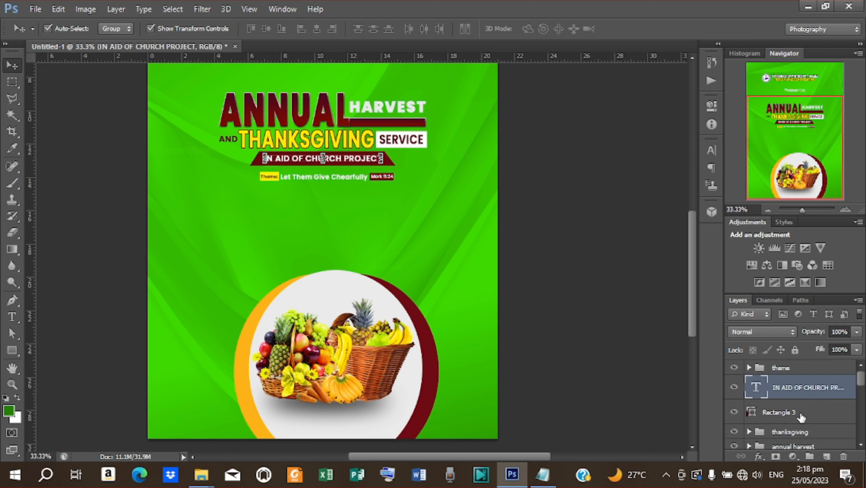
pyautogui.keyDown('shift'); pyautogui.click(801, 418); pyautogui.keyUp('shift')
pyautogui.hotkey('ctrl', 'g')
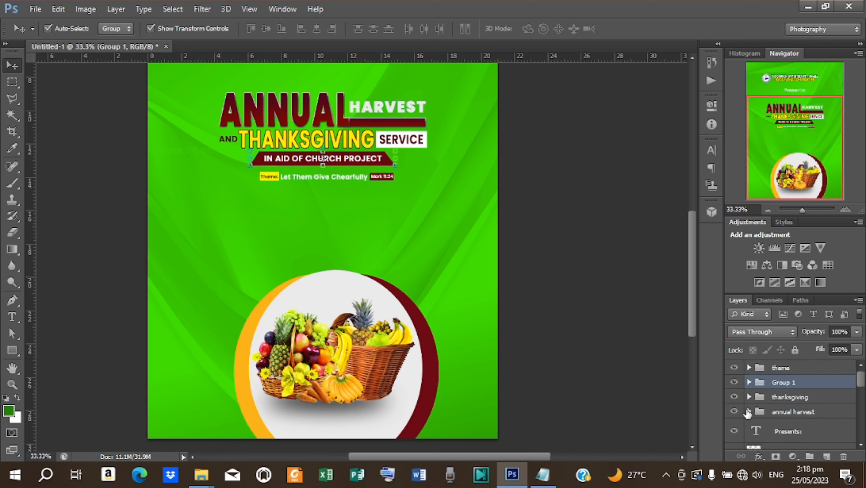
pyautogui.doubleClick(779, 383)
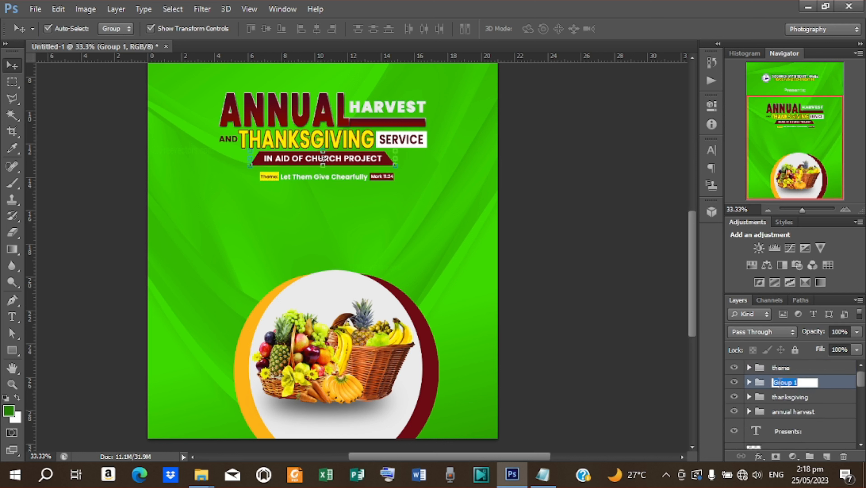
pyautogui.write('pr')
pyautogui.press('Return')
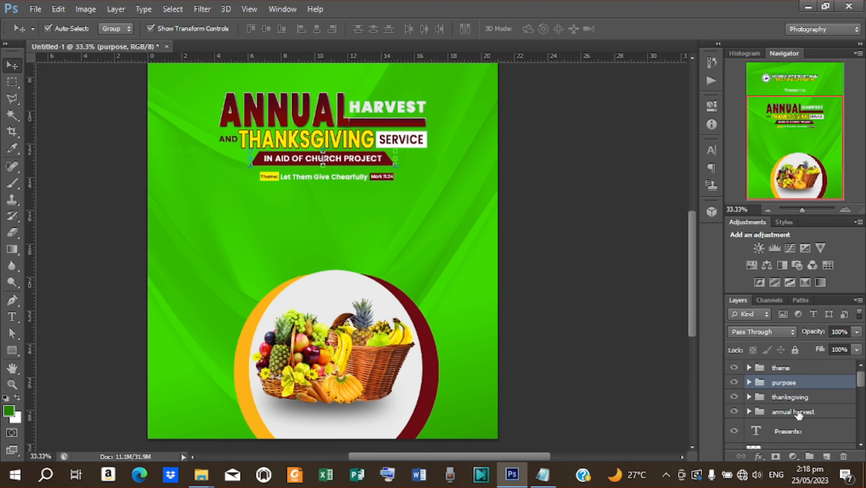
# - Enlarge the theme group to about 112%
pyautogui.click(786, 371)
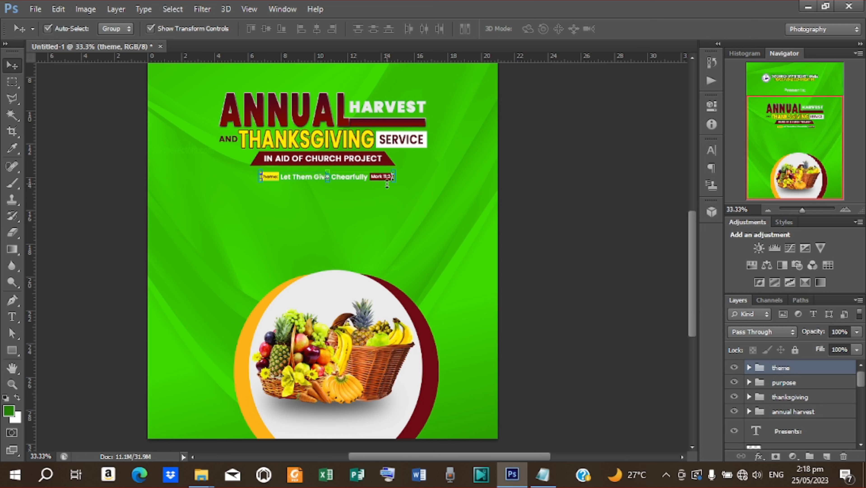
pyautogui.hotkey('ctrl', 't')
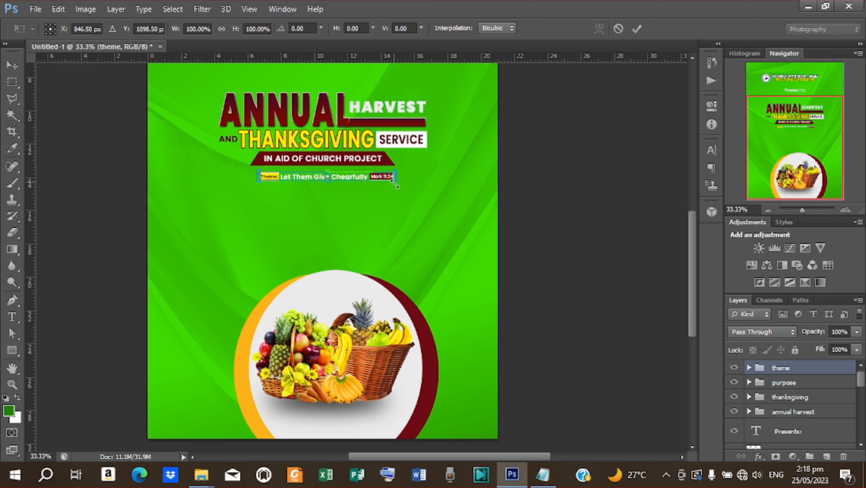
pyautogui.moveTo(397, 186); pyautogui.dragTo(401, 189)
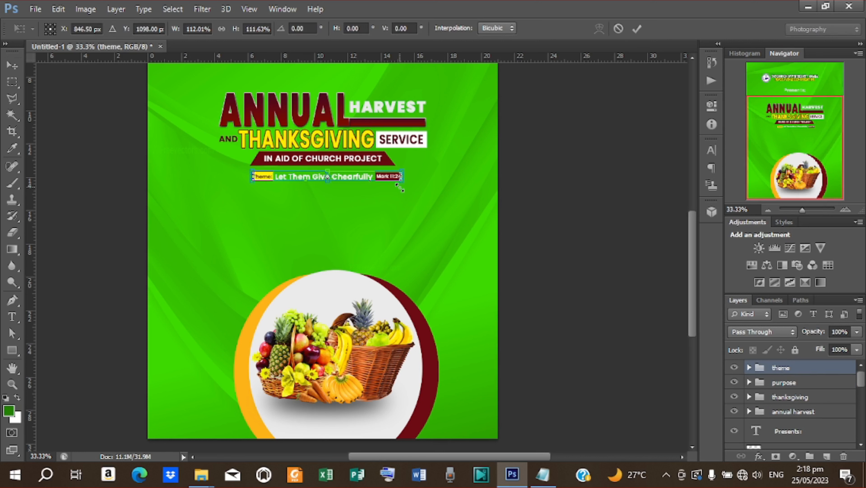
pyautogui.click(637, 28)
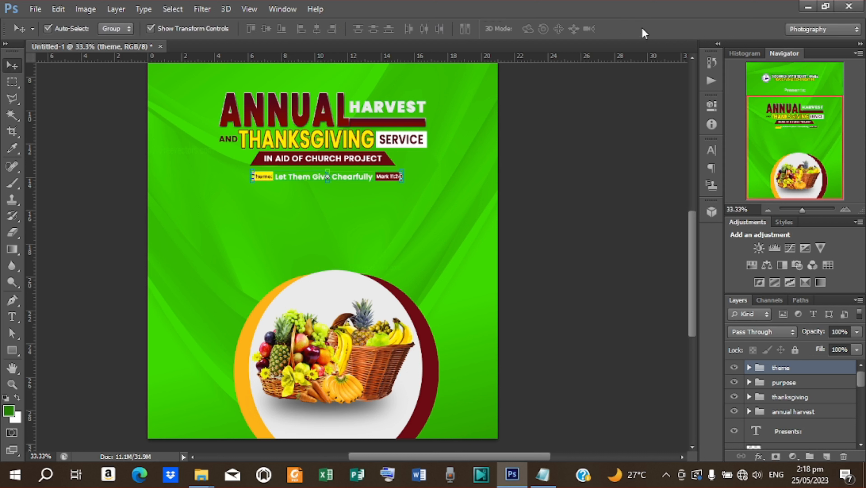
# - Centre the theme group horizontally on the canvas and zoom to 50%
pyautogui.hotkey('ctrl', 'a')
pyautogui.click(317, 28)
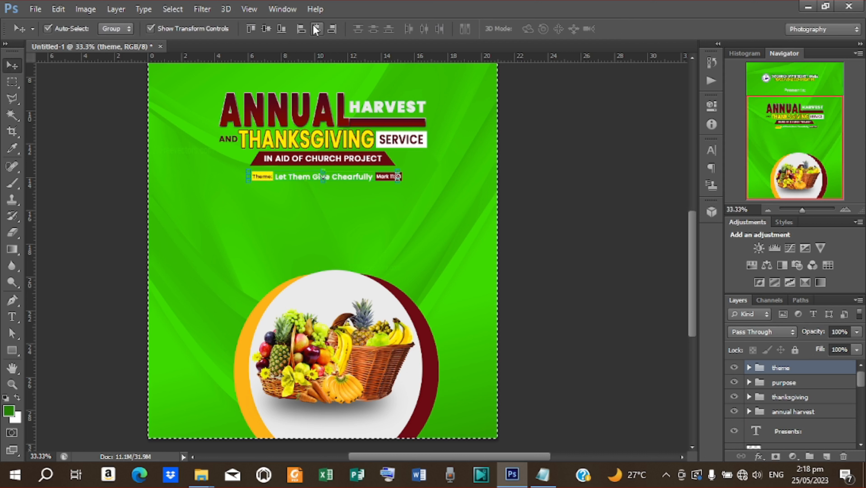
pyautogui.hotkey('ctrl', 'd')
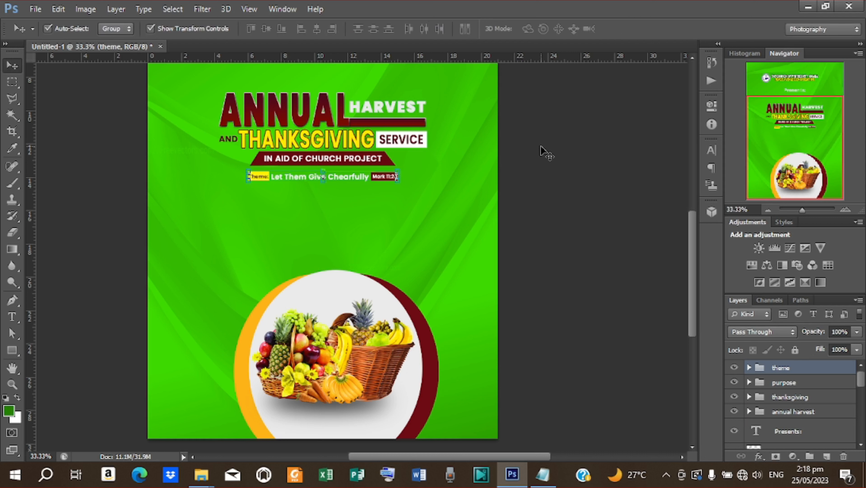
pyautogui.click(544, 154)
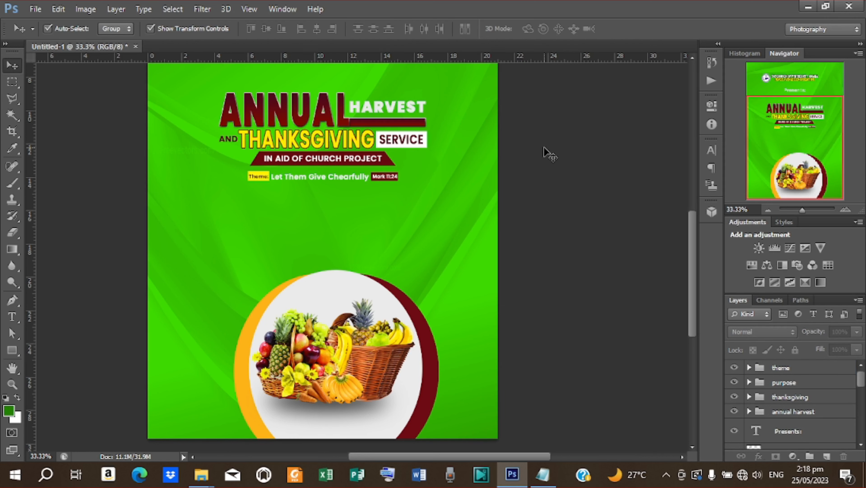
pyautogui.hotkey('ctrl', '+')
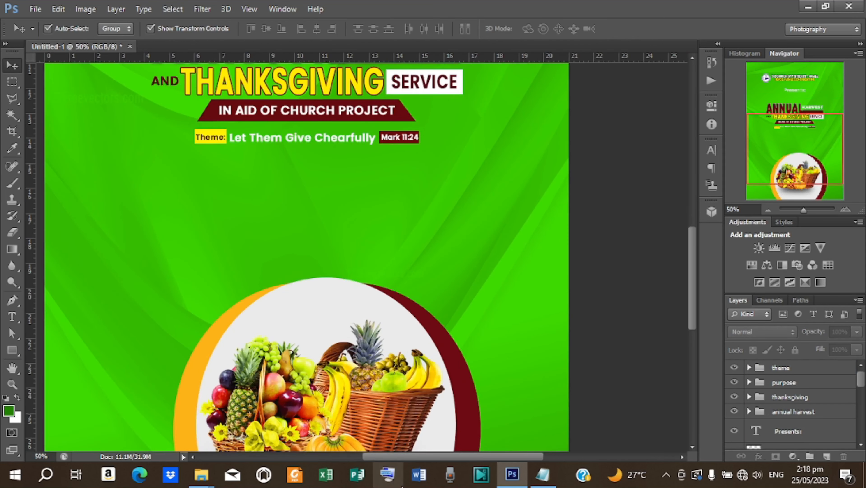
# - Start a new text layer on the left below the theme line
pyautogui.moveTo(414, 458); pyautogui.dragTo(412, 458)
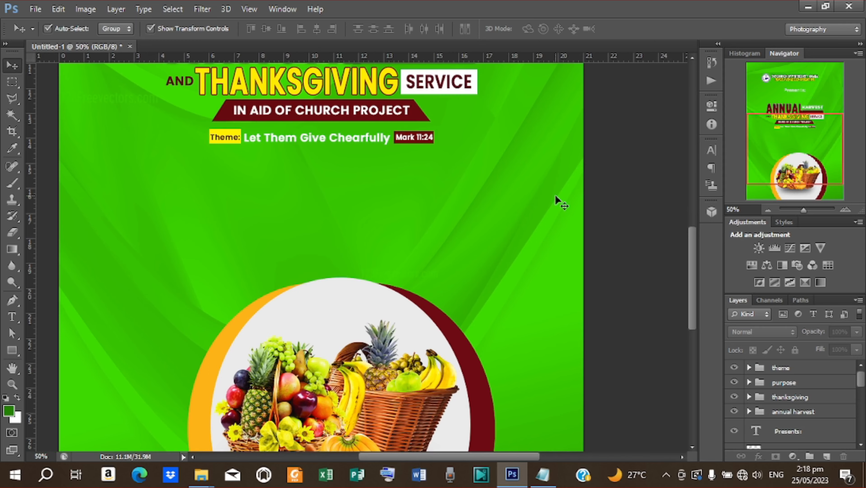
pyautogui.scroll(-3, 555, 196)
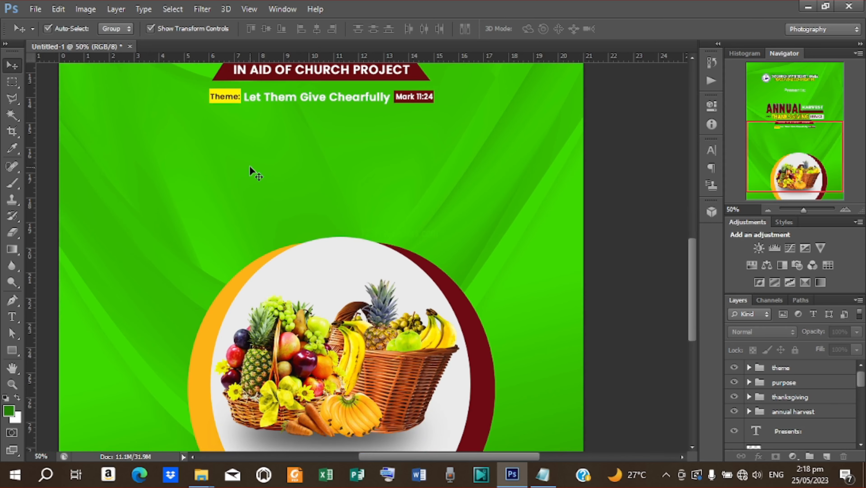
pyautogui.press('t')
pyautogui.click(200, 159)
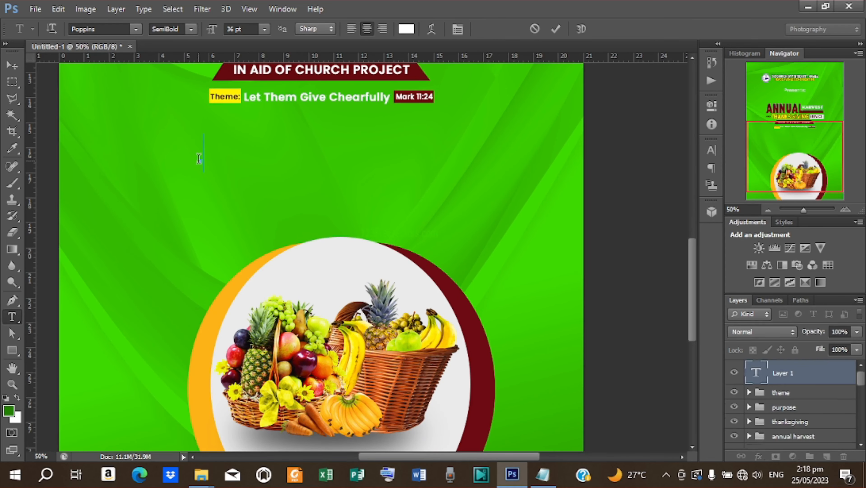
# - Copy 'GUEST SPEAKER' from the Notepad notes
pyautogui.click(543, 474)
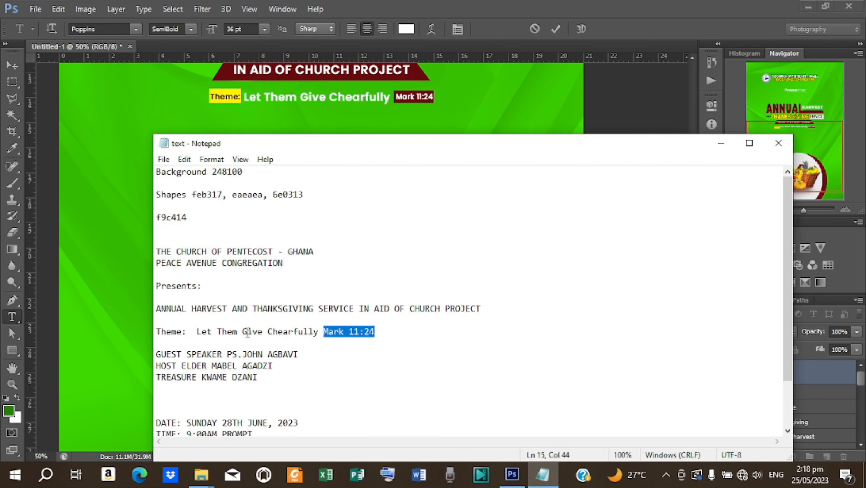
pyautogui.scroll(-2, 248, 333)
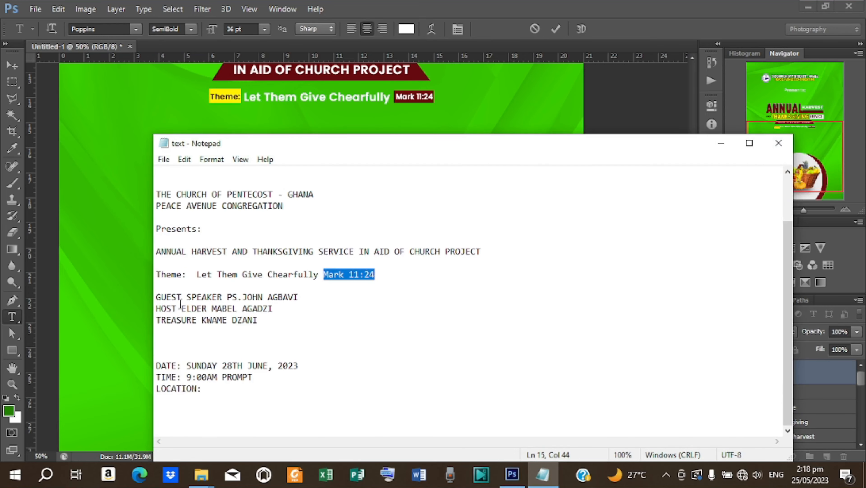
pyautogui.moveTo(157, 297); pyautogui.dragTo(227, 301)
pyautogui.rightClick(218, 298)
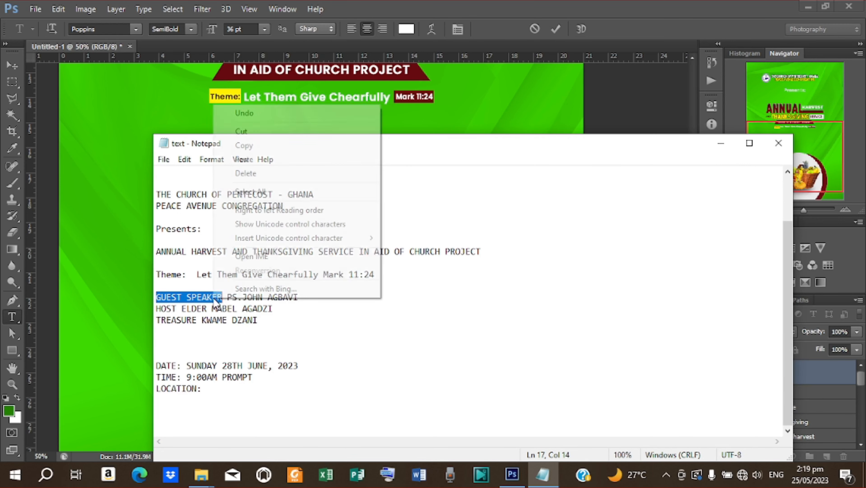
pyautogui.click(324, 147)
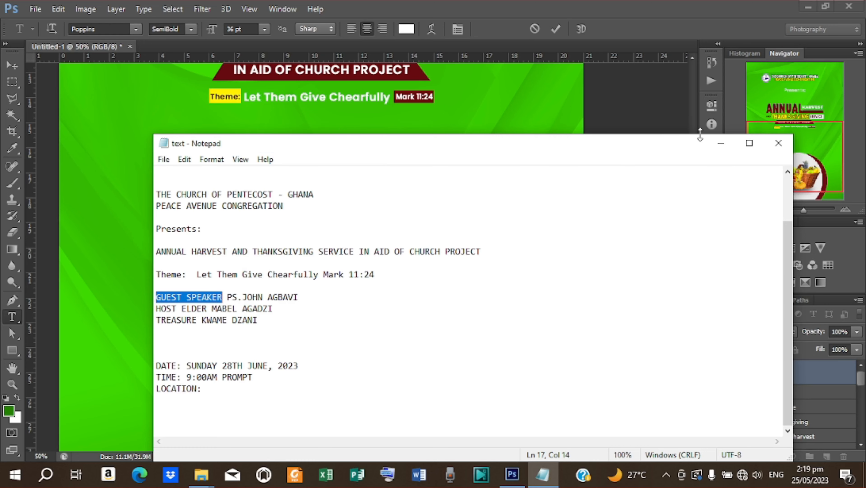
pyautogui.click(721, 143)
# - Paste 'GUEST SPEAKER' into the text layer and set it to Medium weight
pyautogui.press('ctrl')
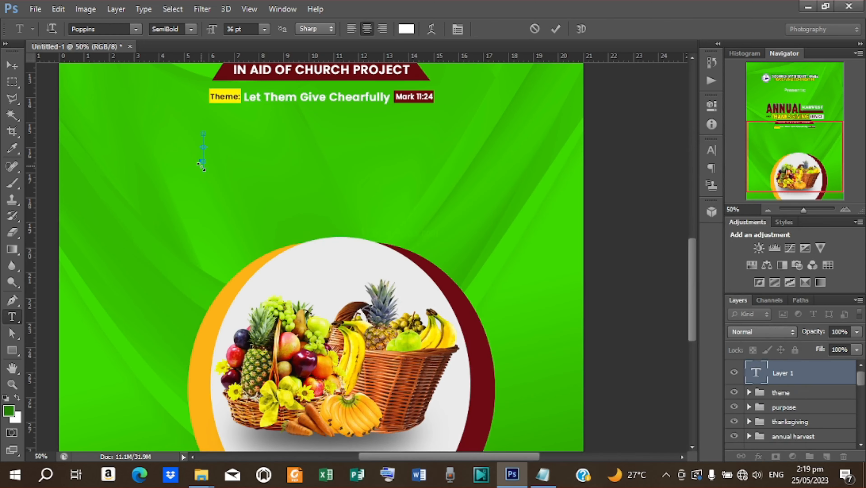
pyautogui.hotkey('ctrl', 'v')
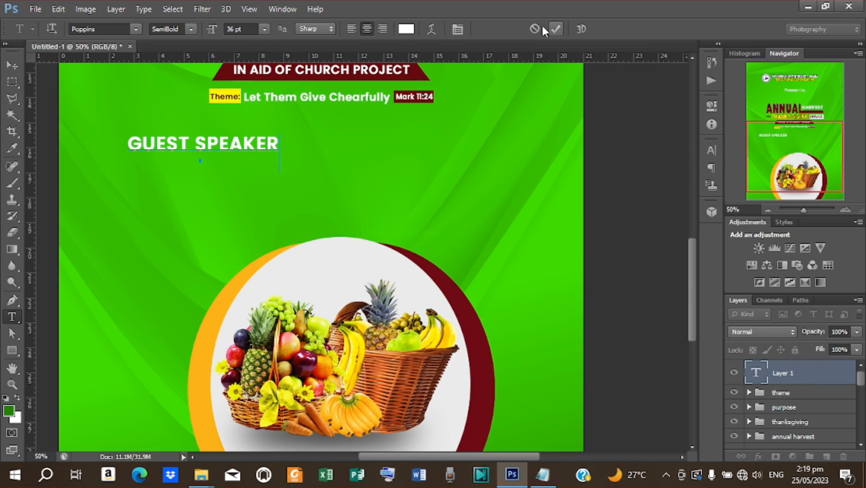
pyautogui.click(555, 30)
pyautogui.click(191, 29)
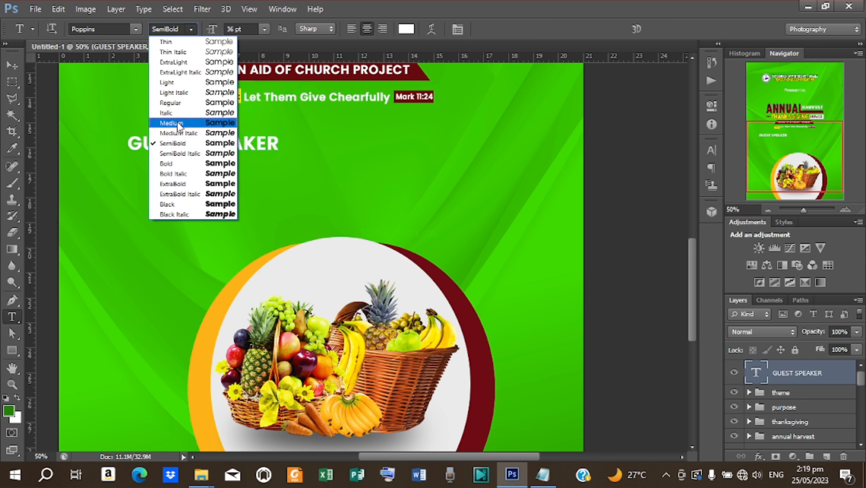
pyautogui.click(178, 123)
# - Scale the GUEST SPEAKER text down to about 40%
pyautogui.click(12, 65)
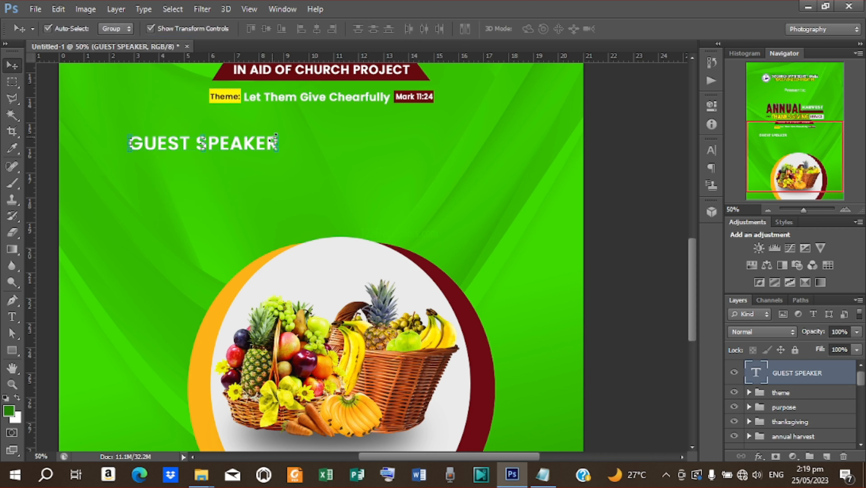
pyautogui.click(279, 134)
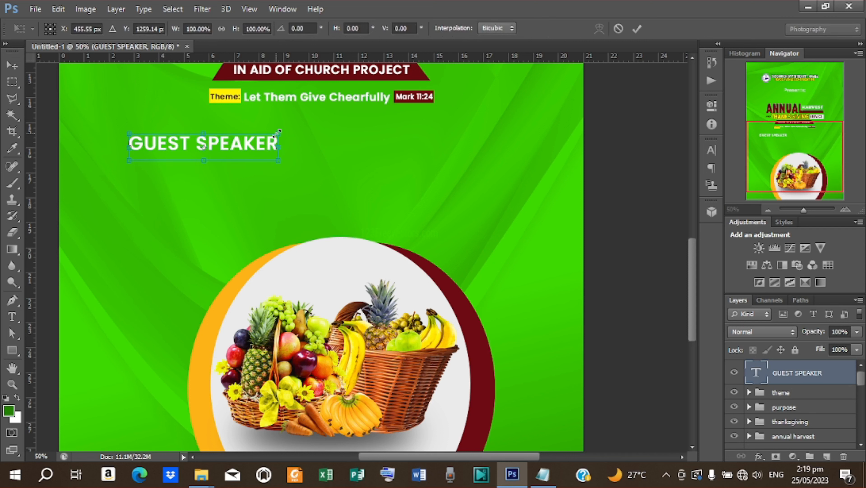
pyautogui.moveTo(280, 131); pyautogui.dragTo(142, 149)
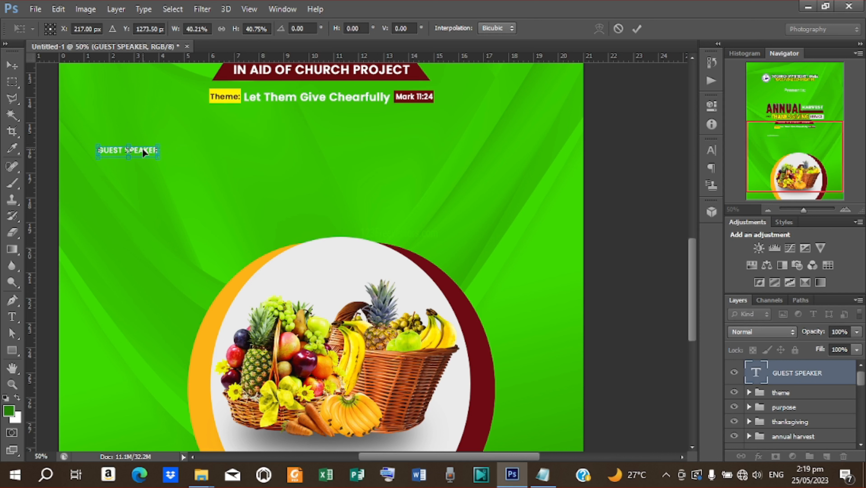
pyautogui.click(637, 28)
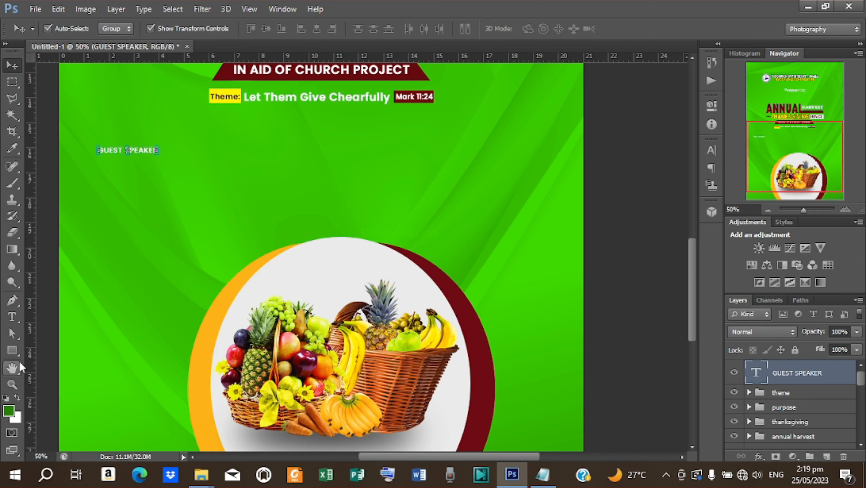
pyautogui.click(12, 350)
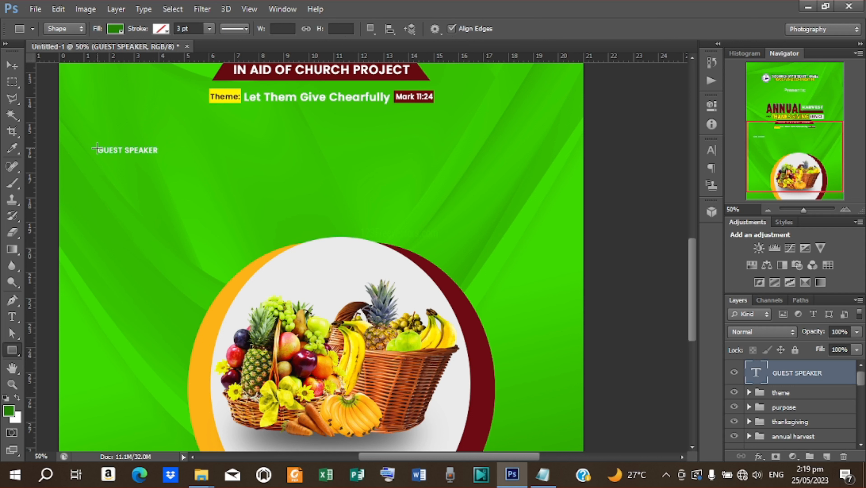
# - Draw a thin white horizontal line starting at GUEST SPEAKER
pyautogui.moveTo(99, 149); pyautogui.dragTo(212, 147)
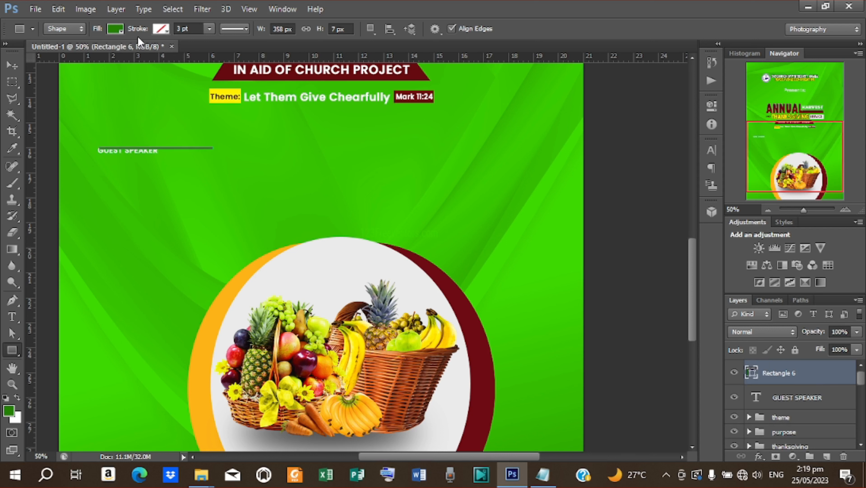
pyautogui.click(116, 29)
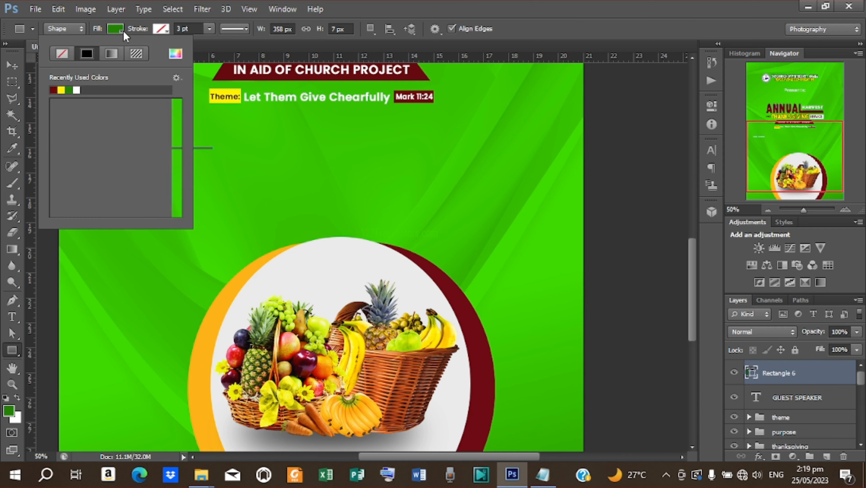
pyautogui.click(76, 90)
pyautogui.click(12, 65)
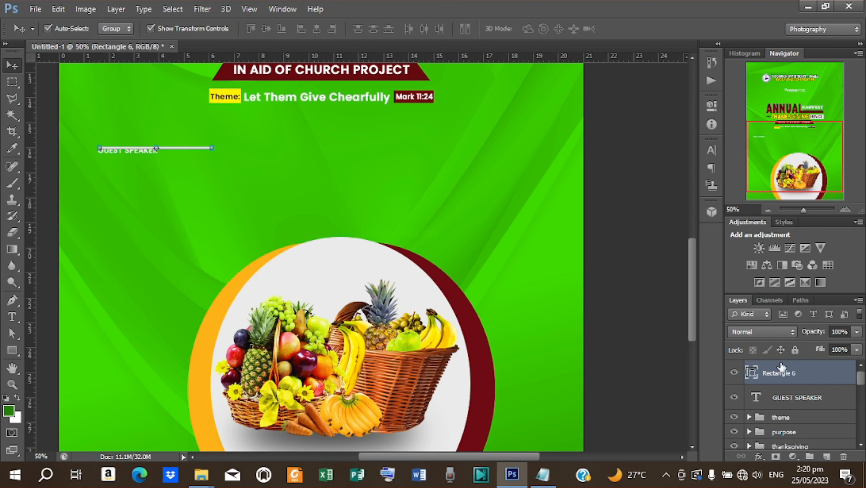
# - Centre GUEST SPEAKER on the white line, then nudge it two steps left
pyautogui.keyDown('shift'); pyautogui.click(790, 398); pyautogui.keyUp('shift')
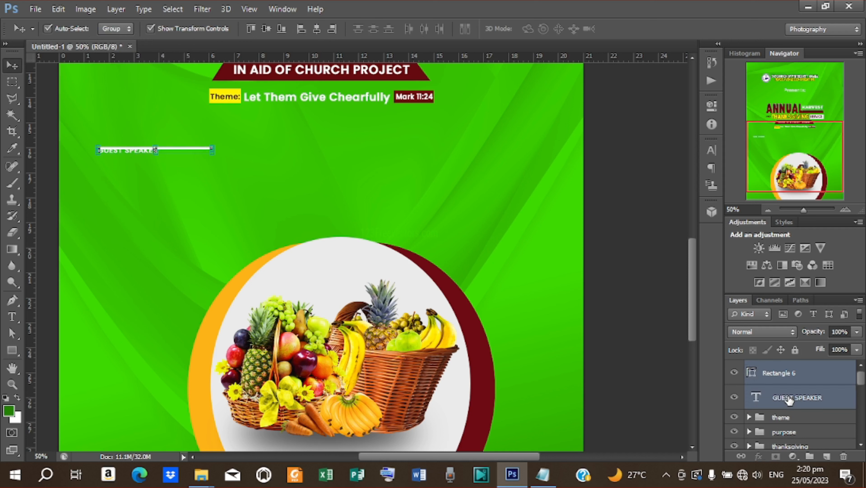
pyautogui.click(316, 29)
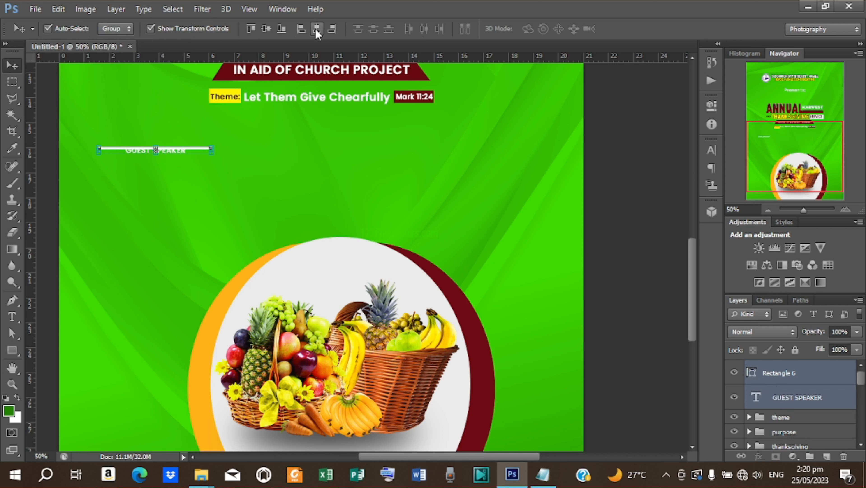
pyautogui.click(272, 28)
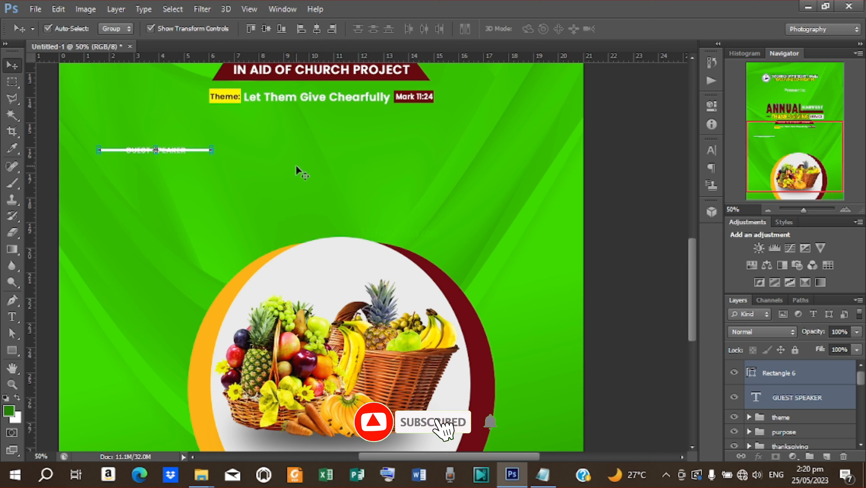
pyautogui.click(796, 400)
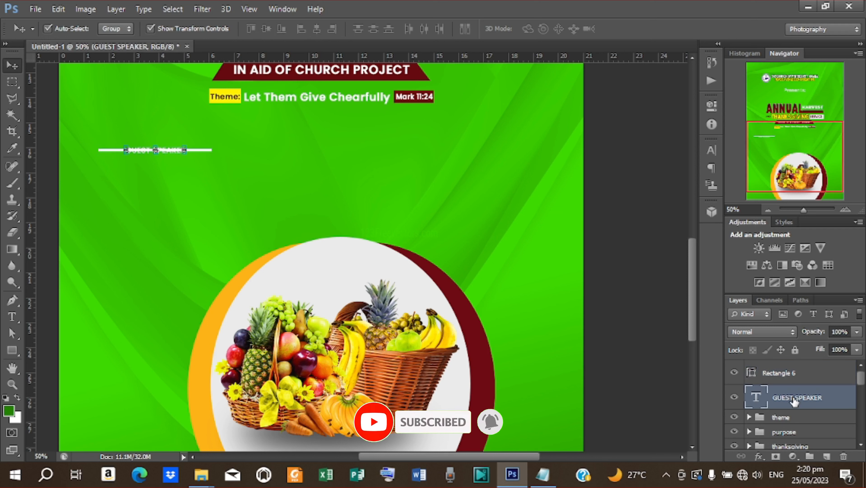
pyautogui.press('Left')
pyautogui.press('Left')
pyautogui.press('Left')
pyautogui.press('Left')
pyautogui.press('Left')
pyautogui.press('Left')
pyautogui.press('Left')
pyautogui.press('Left')
pyautogui.press('Left')
pyautogui.press('Left')
pyautogui.press('Left')
pyautogui.press('Left')
pyautogui.press('Left')
pyautogui.press('Left')
pyautogui.press('Left')
pyautogui.press('Left')
pyautogui.press('Left')
pyautogui.press('Left')
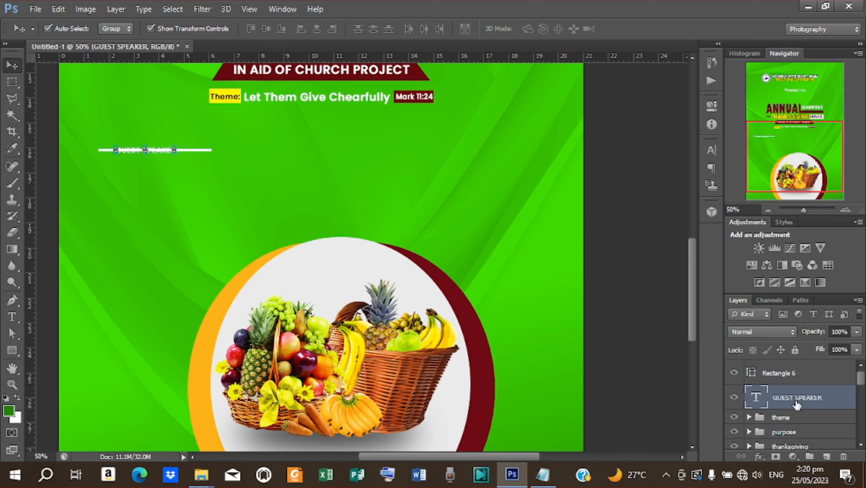
pyautogui.press('Left')
pyautogui.press('Left')
pyautogui.press('Left')
pyautogui.press('Left')
pyautogui.press('Left')
pyautogui.press('Left')
pyautogui.press('Left')
pyautogui.press('Left')
pyautogui.press('Left')
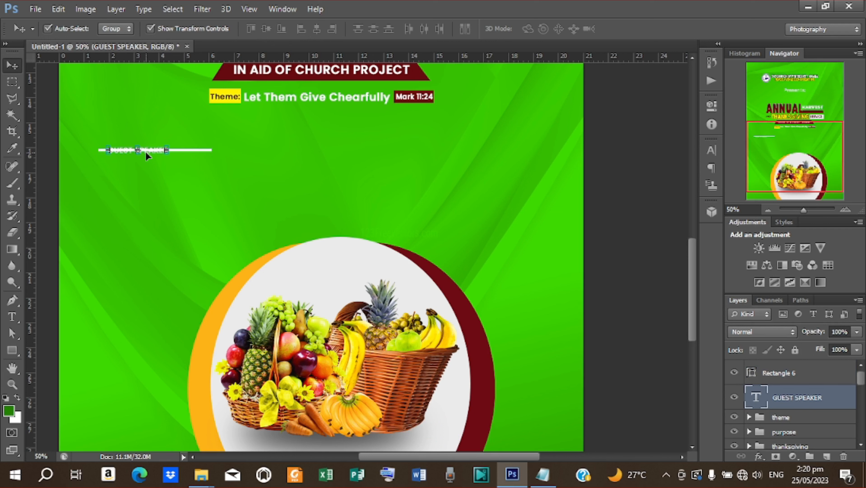
# - Rasterize the Rectangle 6 line layer
pyautogui.click(199, 150)
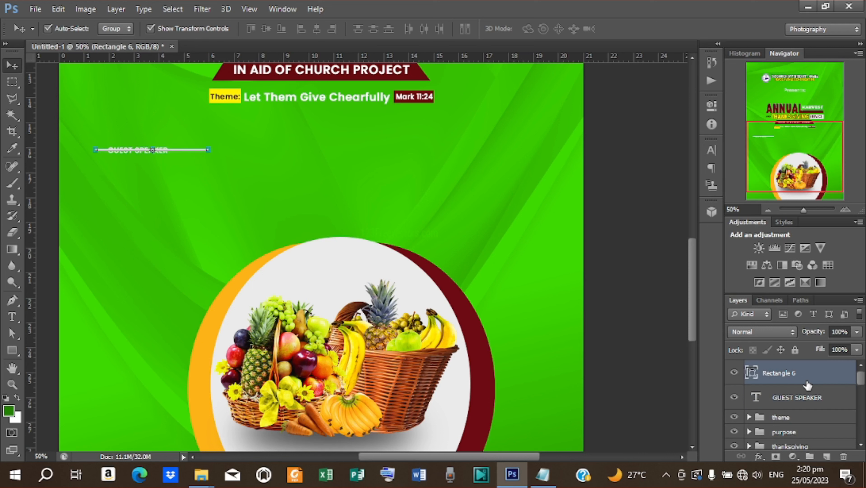
pyautogui.rightClick(806, 384)
pyautogui.click(556, 152)
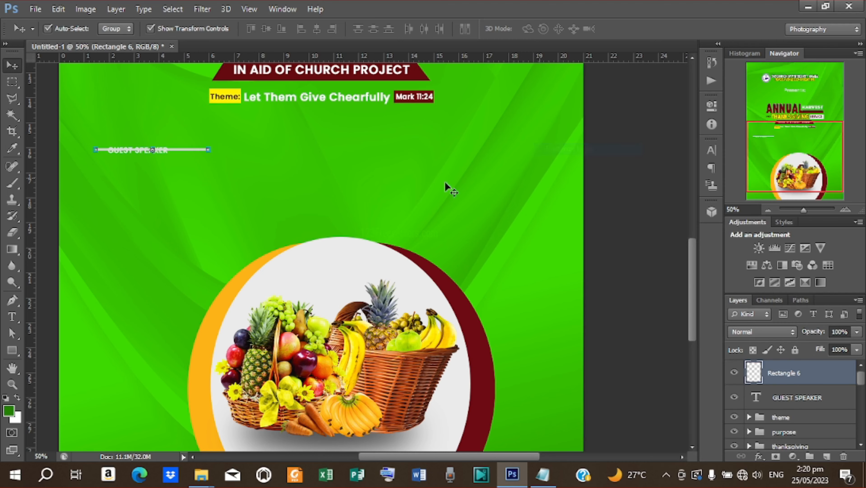
pyautogui.click(12, 82)
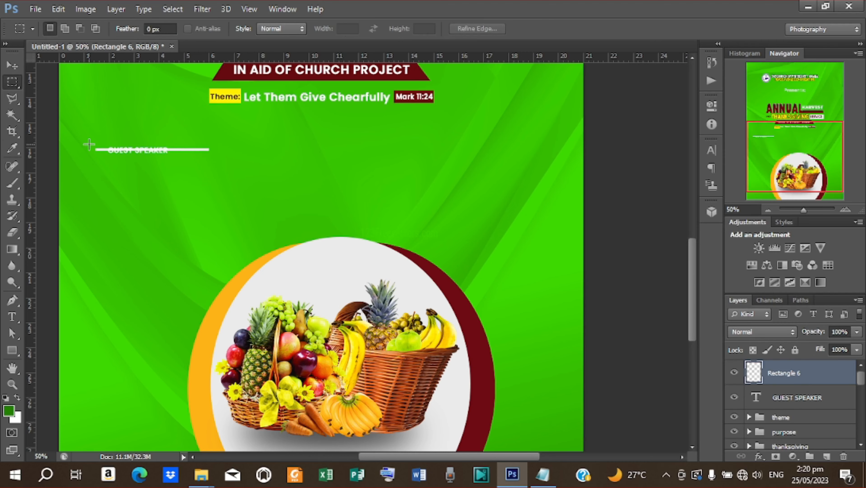
# - Cut away and delete the part of the line behind GUEST SPEAKER
pyautogui.moveTo(88, 144); pyautogui.dragTo(170, 157)
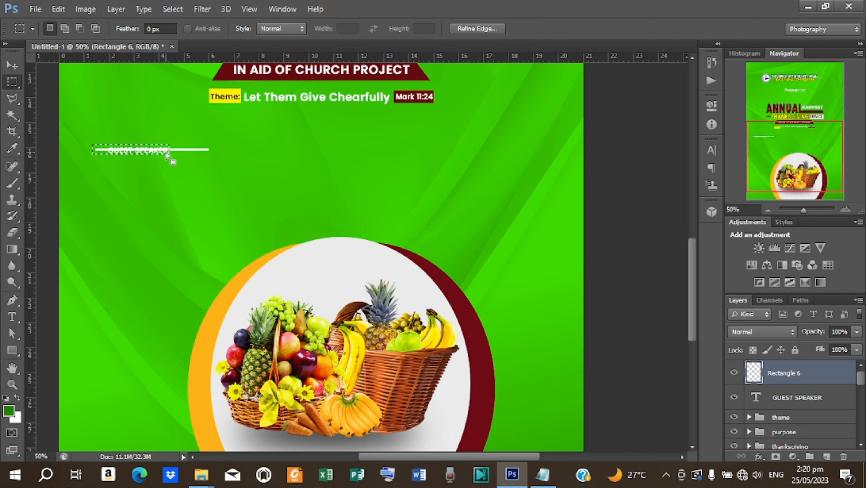
pyautogui.rightClick(167, 155)
pyautogui.click(221, 268)
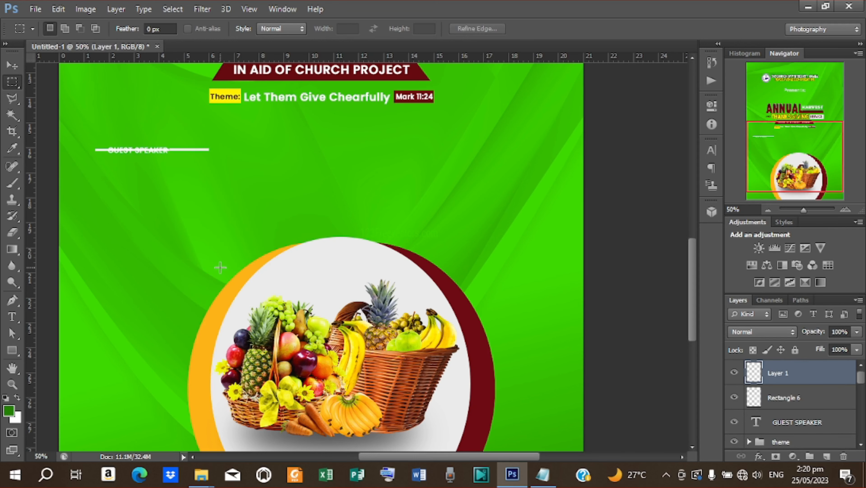
pyautogui.press('Delete')
pyautogui.click(12, 64)
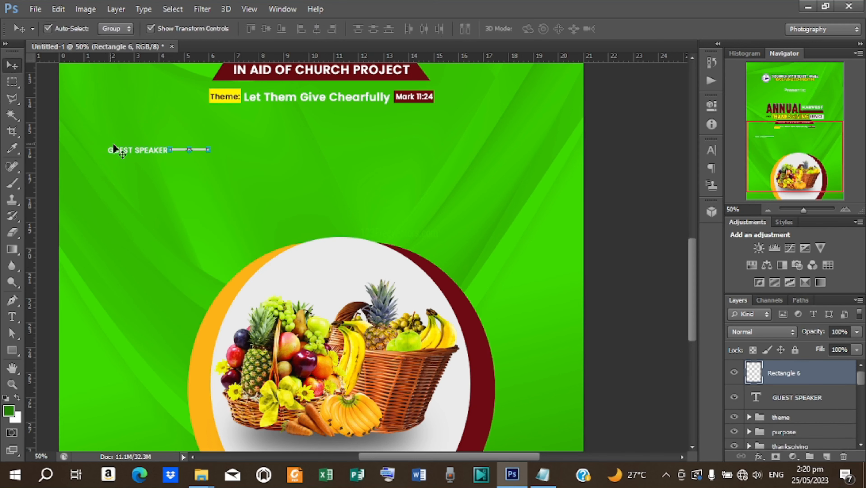
# - Draw a thin white vertical bar down from the line's end and merge both into Rectangle 7
pyautogui.press('u')
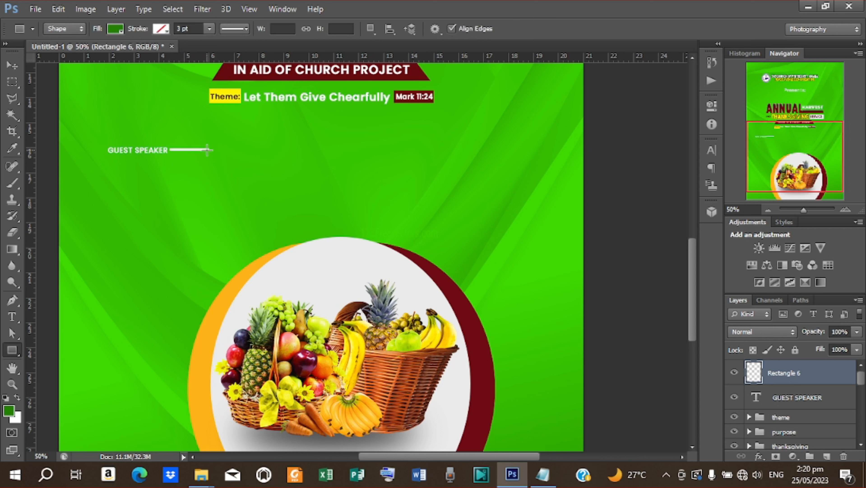
pyautogui.moveTo(208, 149); pyautogui.dragTo(207, 291)
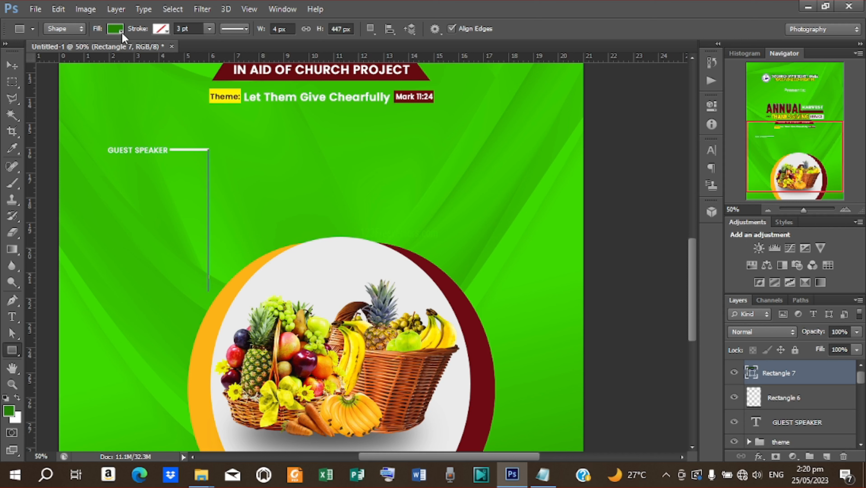
pyautogui.click(116, 29)
pyautogui.click(53, 89)
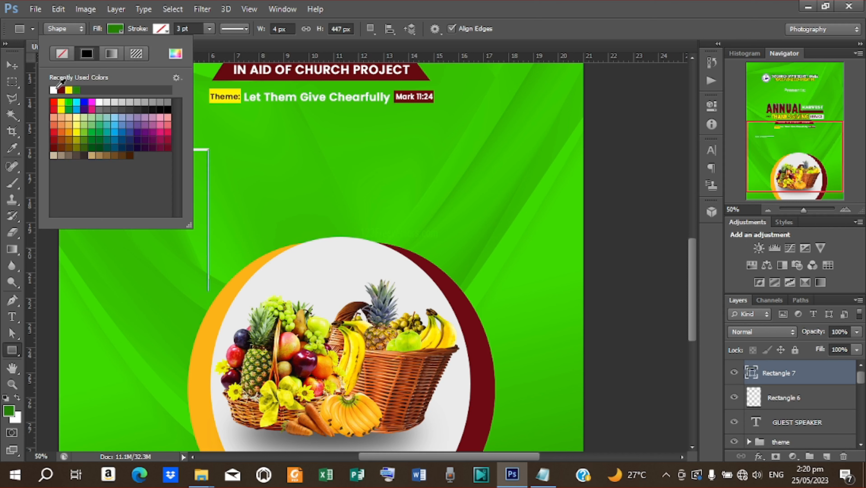
pyautogui.click(12, 64)
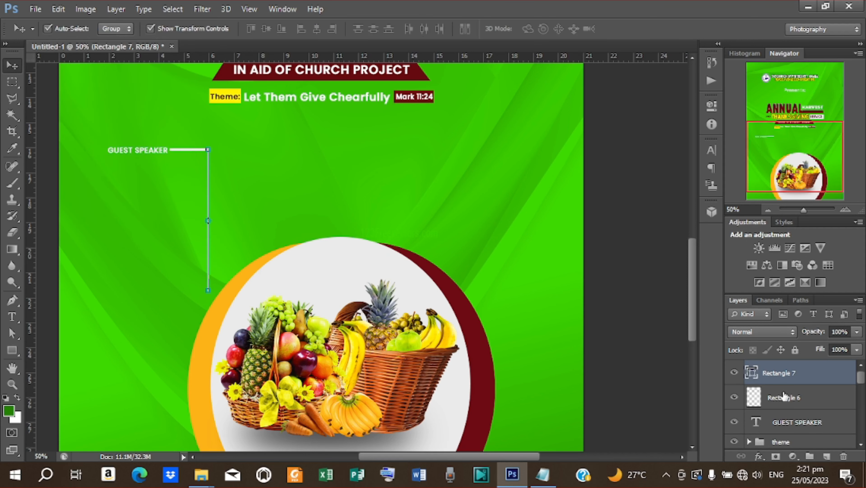
pyautogui.keyDown('ctrl'); pyautogui.click(791, 399); pyautogui.keyUp('ctrl')
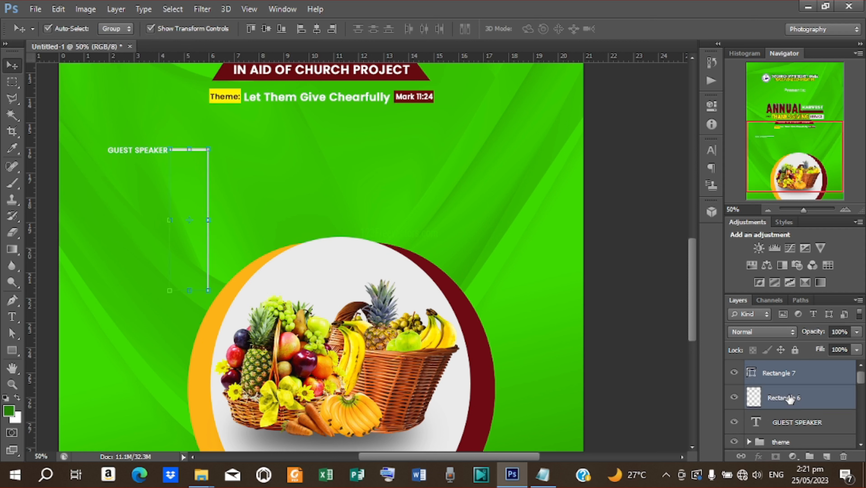
pyautogui.hotkey('ctrl', 'e')
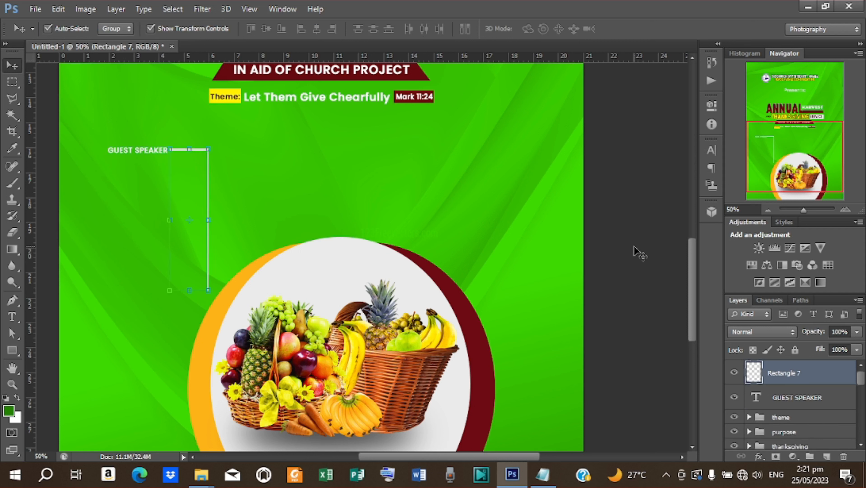
pyautogui.click(633, 250)
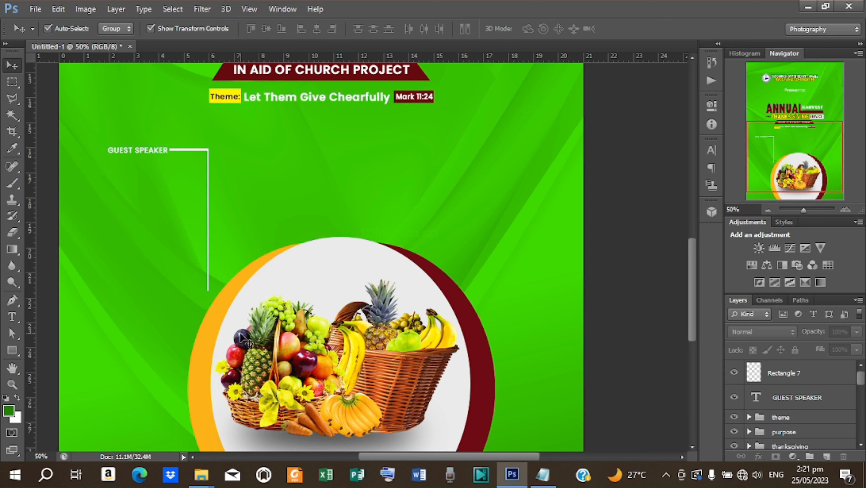
# - Copy the guest speaker's name from the Notepad notes
pyautogui.click(543, 474)
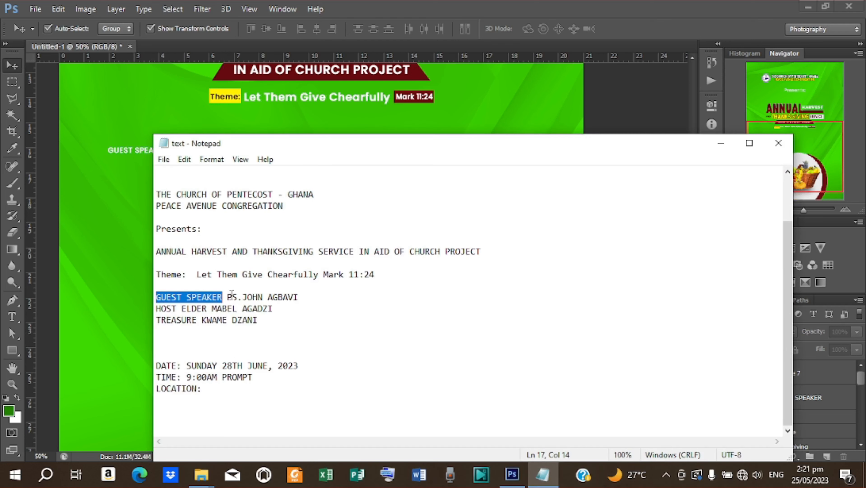
pyautogui.moveTo(228, 297); pyautogui.dragTo(297, 295)
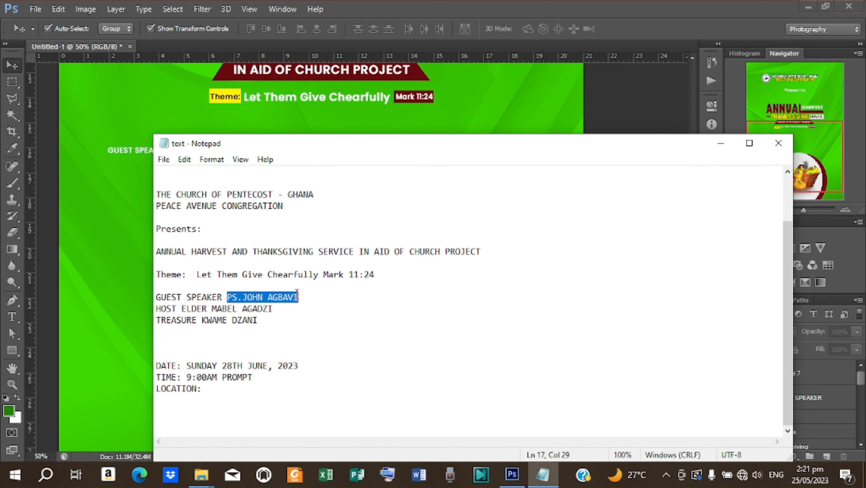
pyautogui.rightClick(277, 295)
pyautogui.click(324, 141)
pyautogui.click(721, 143)
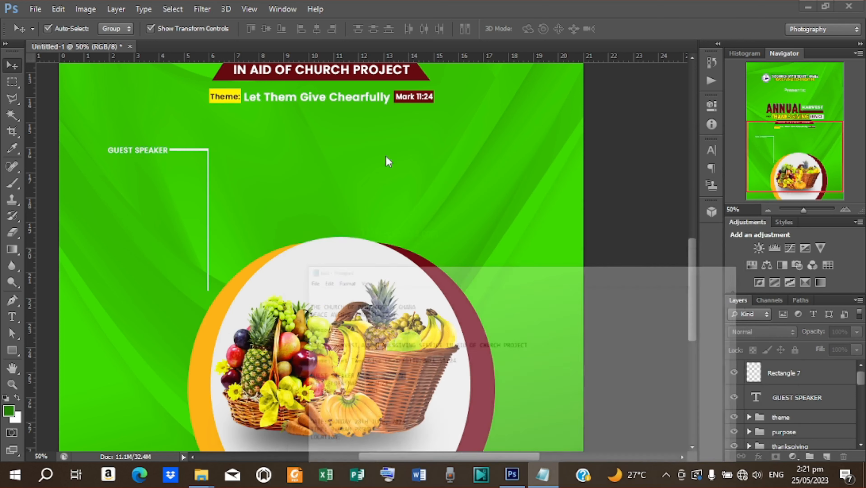
# - Paste the name as a new text layer below GUEST SPEAKER
pyautogui.press('t')
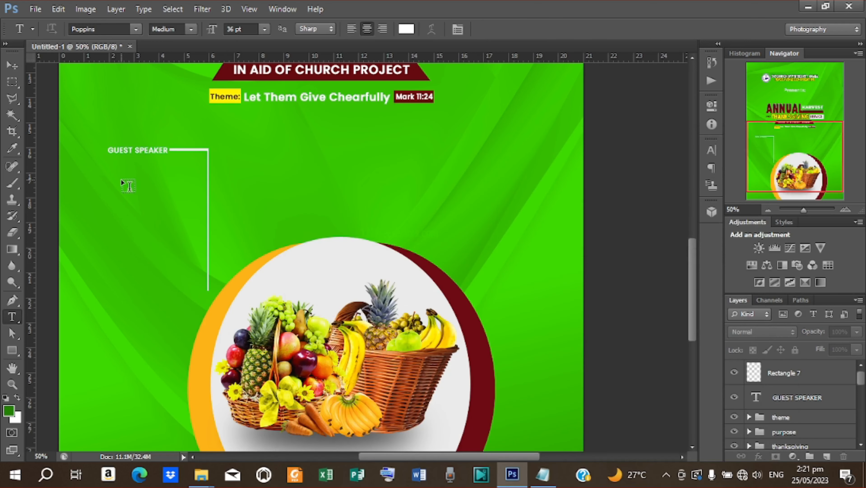
pyautogui.click(121, 179)
pyautogui.rightClick(121, 180)
pyautogui.click(162, 238)
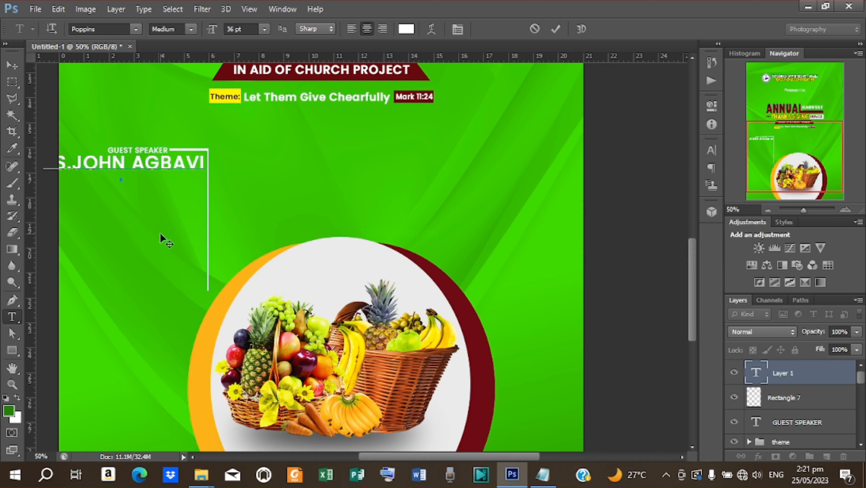
pyautogui.click(556, 29)
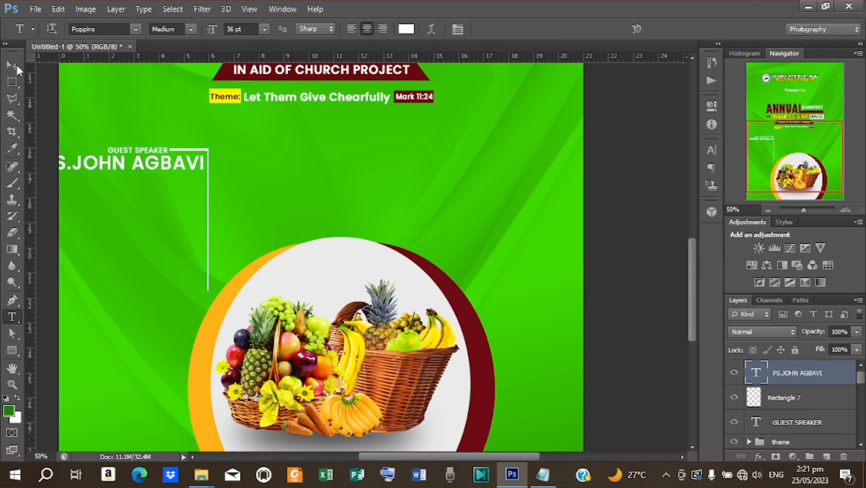
# - Shrink the name to about two-thirds size and nudge it left and down
pyautogui.click(13, 66)
pyautogui.click(205, 152)
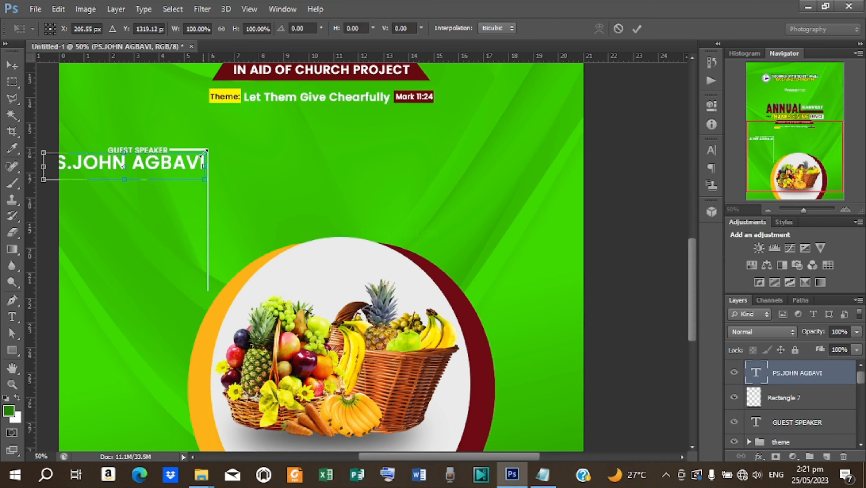
pyautogui.moveTo(204, 154); pyautogui.dragTo(180, 156)
pyautogui.click(638, 29)
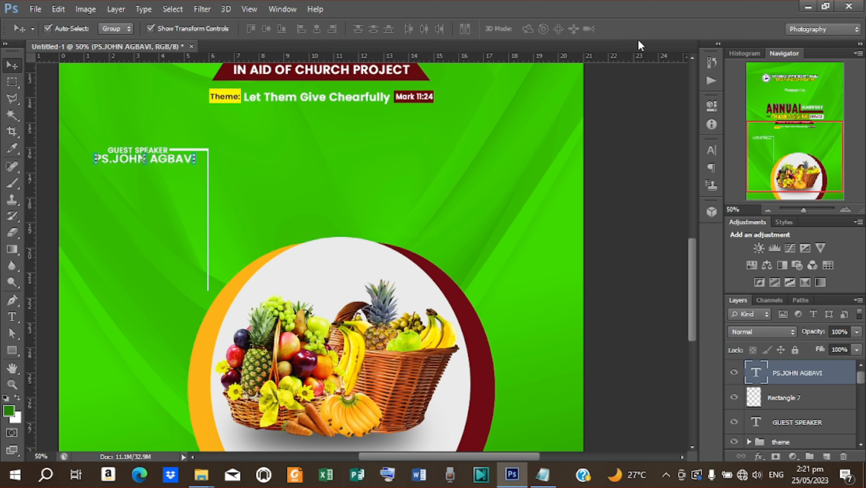
pyautogui.press('Left')
pyautogui.press('Left')
pyautogui.press('Left')
pyautogui.press('Left')
pyautogui.press('Down')
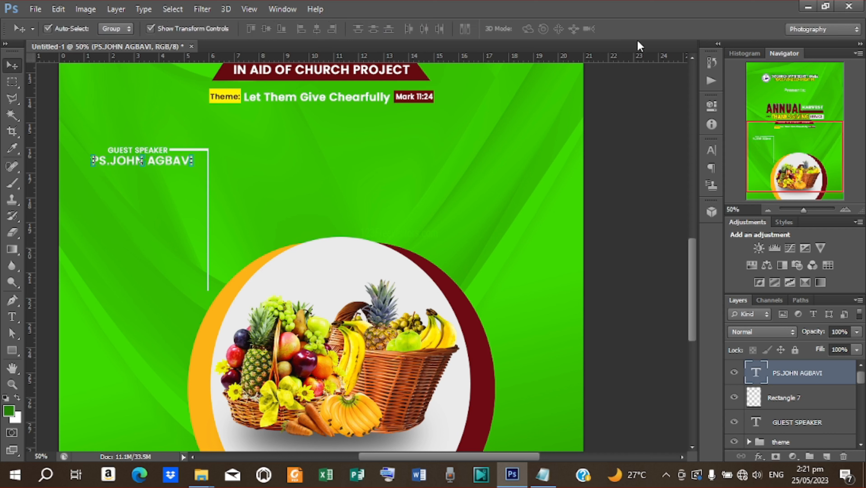
pyautogui.press('Left')
pyautogui.press('Down')
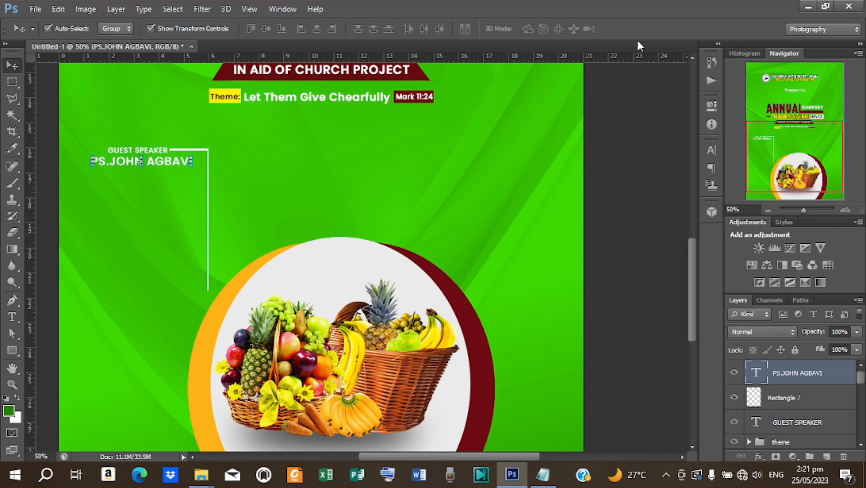
pyautogui.click(224, 171)
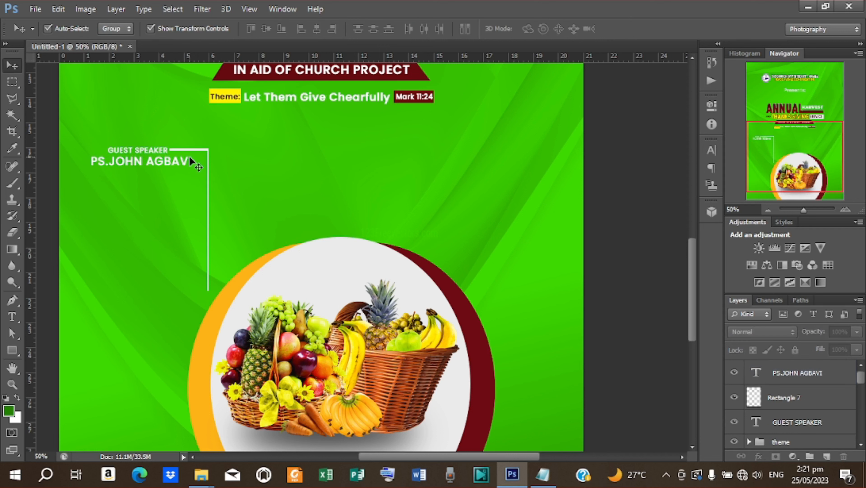
pyautogui.click(181, 159)
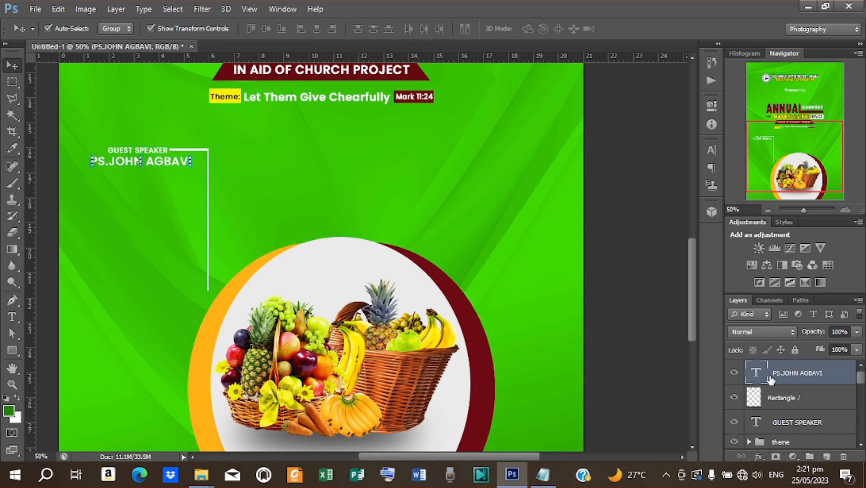
# - Colour the name text maroon, sampled from the banner
pyautogui.doubleClick(760, 373)
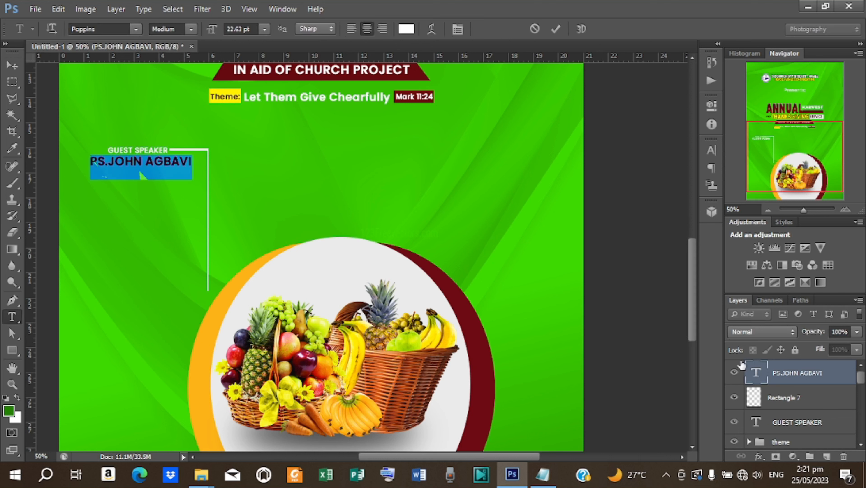
pyautogui.click(406, 28)
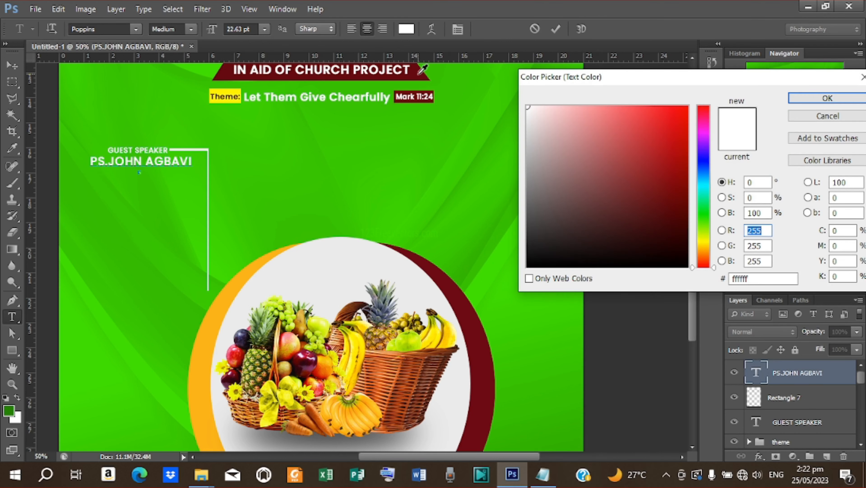
pyautogui.click(419, 73)
pyautogui.click(819, 98)
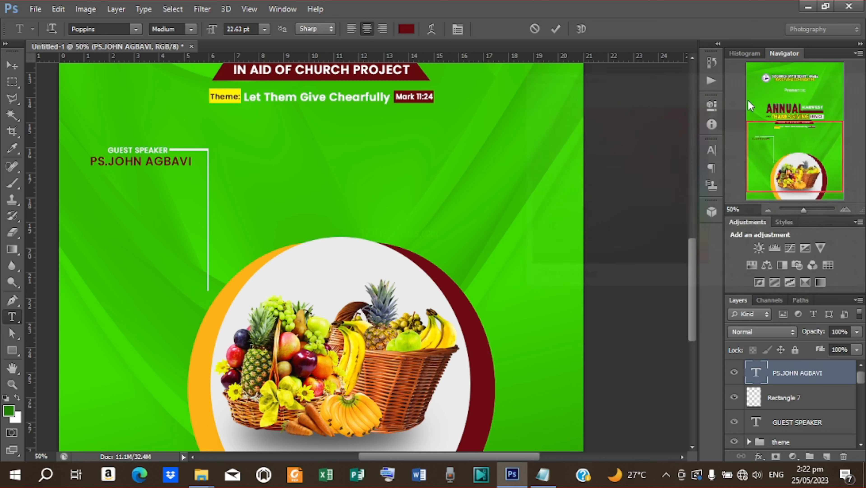
pyautogui.click(556, 29)
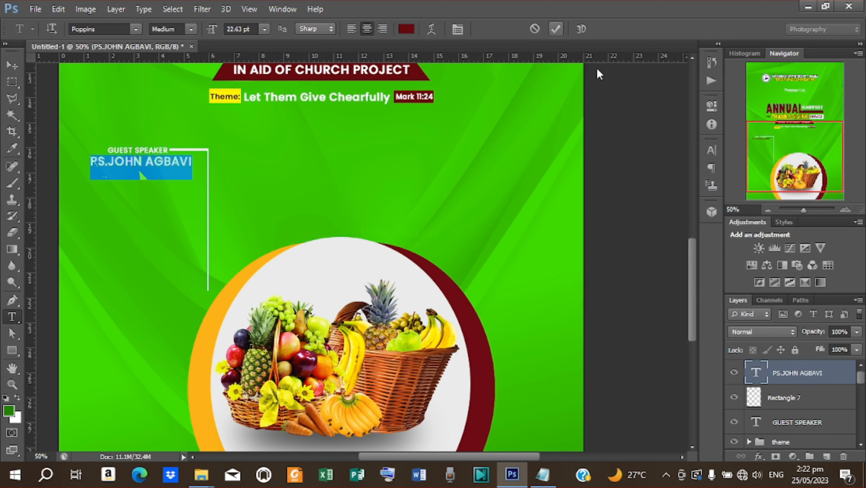
pyautogui.click(483, 156)
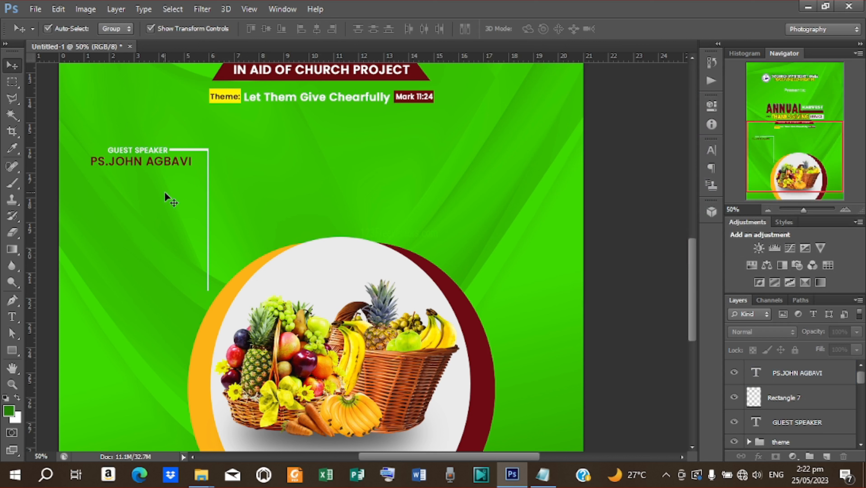
# - Draw a thin white bar, about 350 px wide, extending left from the bracket's vertical line
pyautogui.click(15, 353)
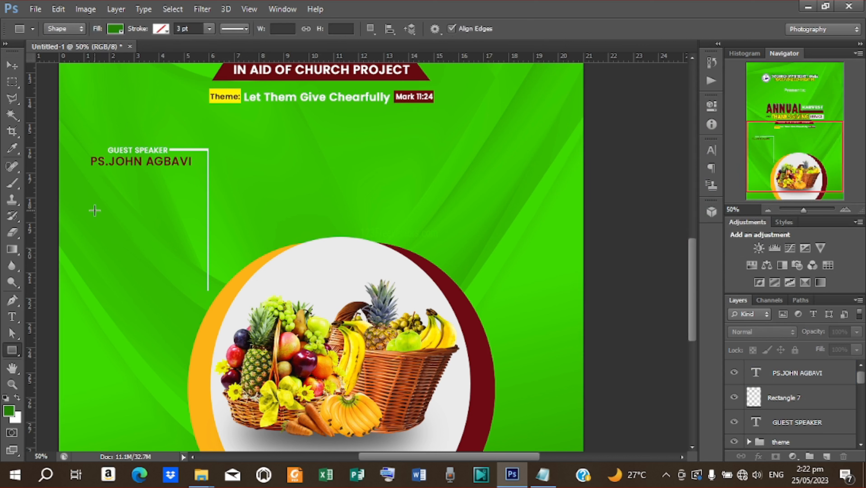
pyautogui.moveTo(96, 208); pyautogui.dragTo(207, 209)
pyautogui.click(116, 33)
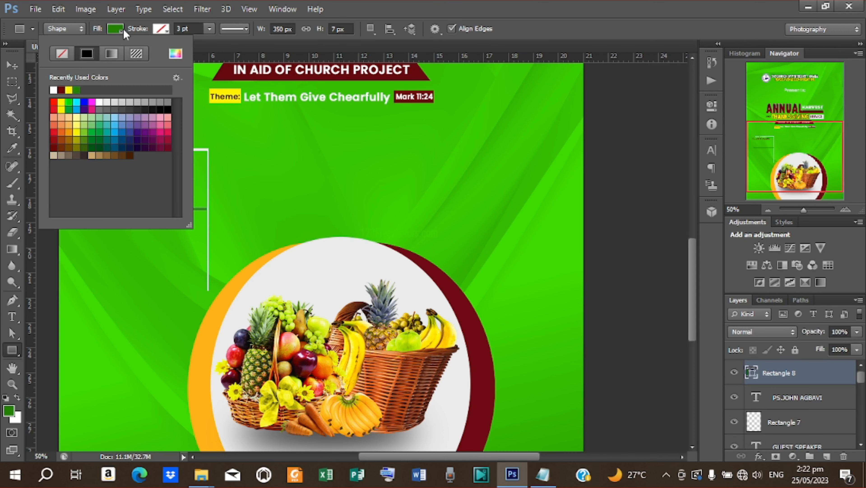
pyautogui.click(53, 89)
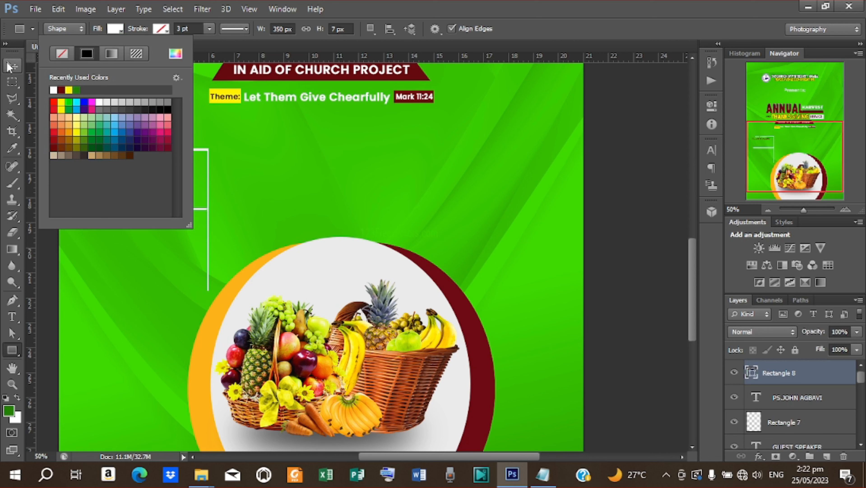
pyautogui.click(12, 64)
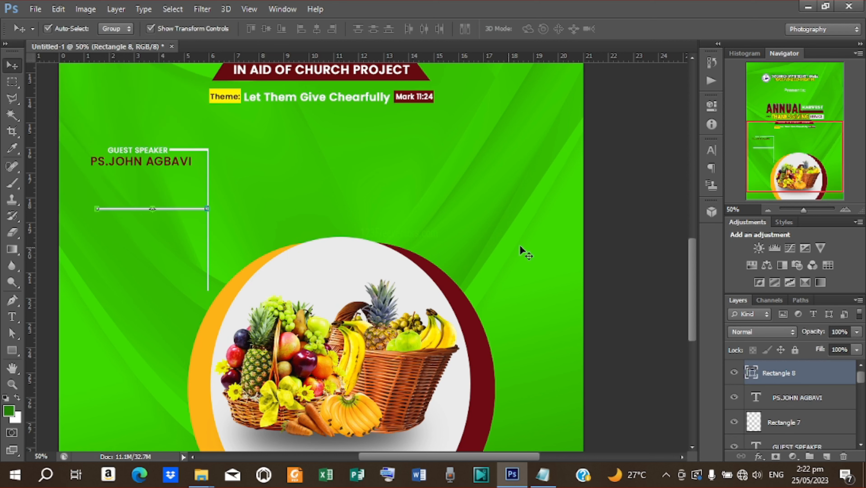
pyautogui.click(573, 240)
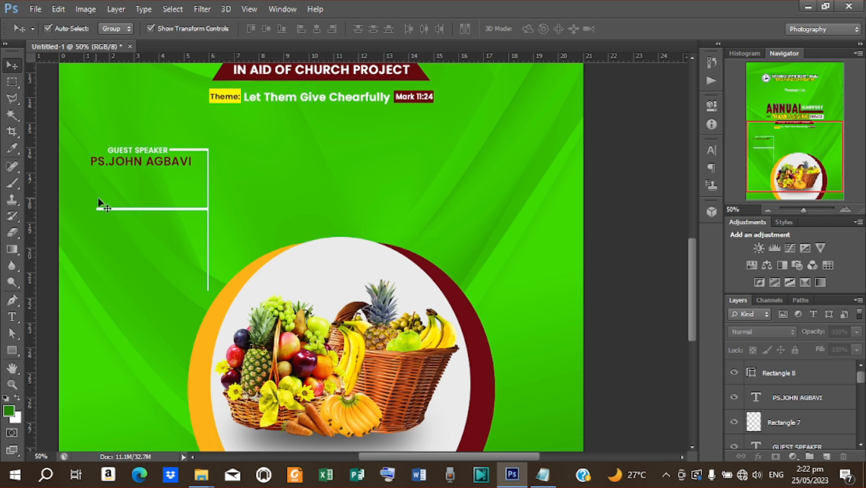
# - Duplicate the GUEST SPEAKER label and move the copy onto the lower white line
pyautogui.click(141, 153)
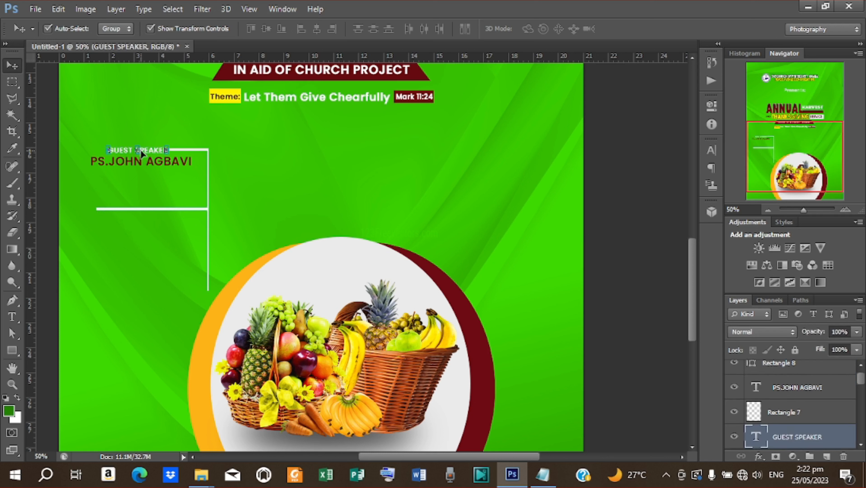
pyautogui.hotkey('ctrl', 'j')
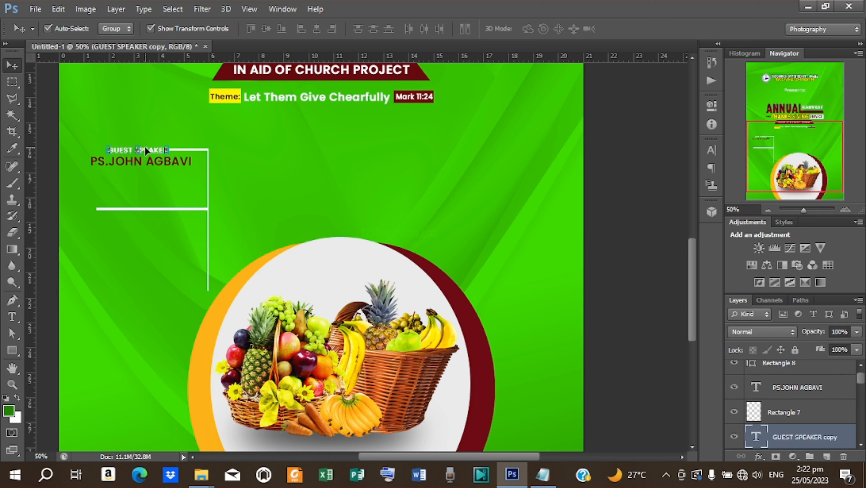
pyautogui.moveTo(146, 147); pyautogui.dragTo(198, 219)
# - Replace the copied label's text with HOST, copied from the Notepad wording
pyautogui.press('t')
pyautogui.click(543, 474)
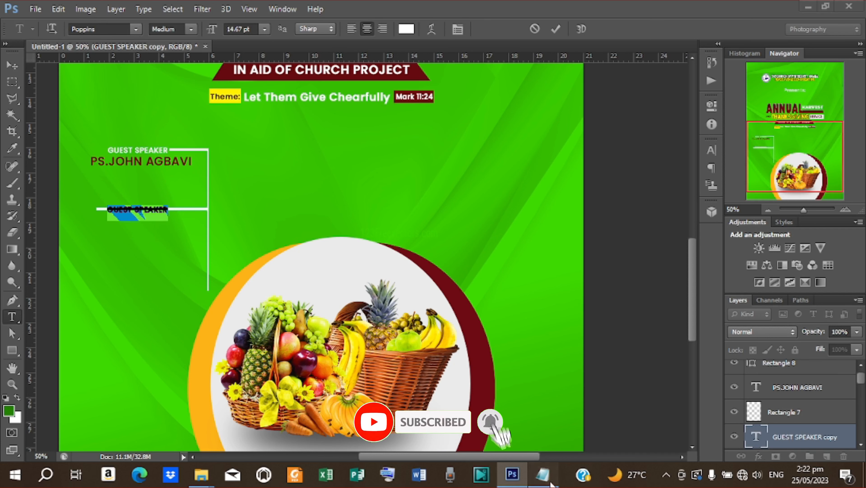
pyautogui.moveTo(157, 308); pyautogui.dragTo(177, 309)
pyautogui.rightClick(172, 310)
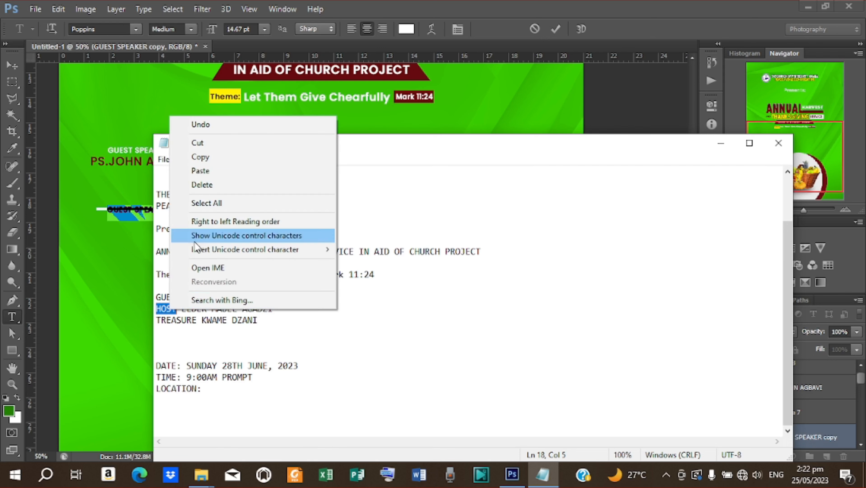
pyautogui.click(207, 152)
pyautogui.click(722, 144)
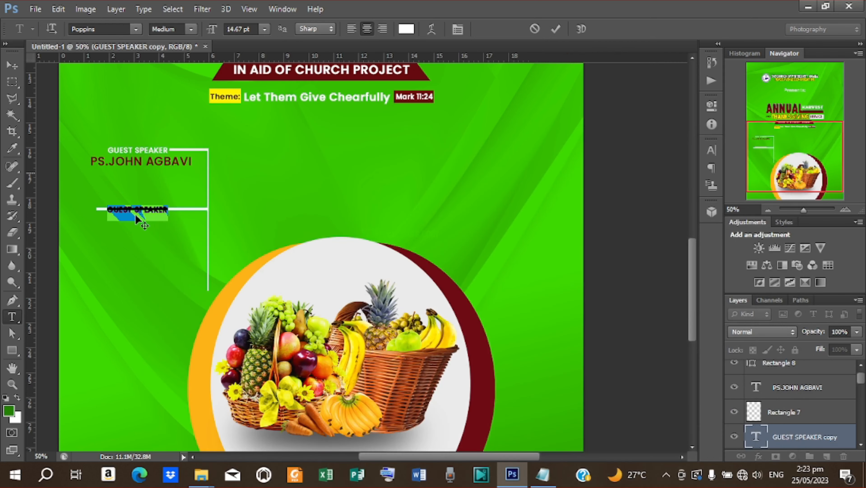
pyautogui.hotkey('ctrl', 'v')
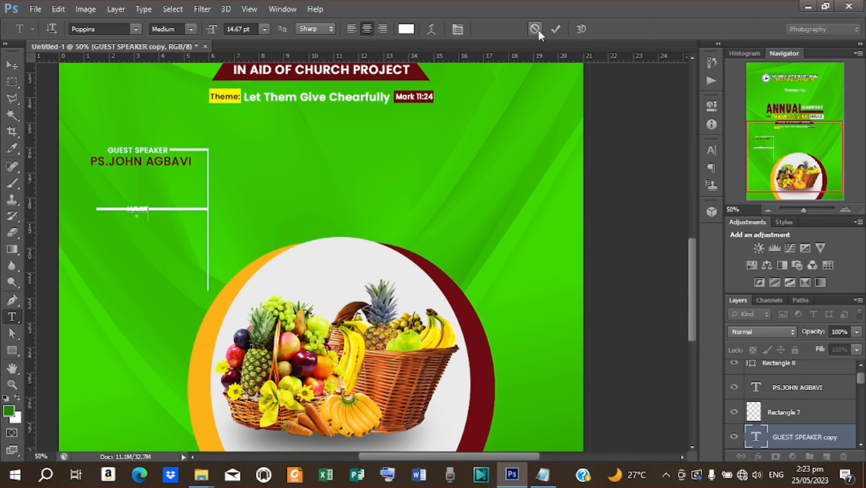
pyautogui.hotkey('ctrl', 'Return')
# - Nudge the HOST label into place along the lower white line
pyautogui.click(12, 65)
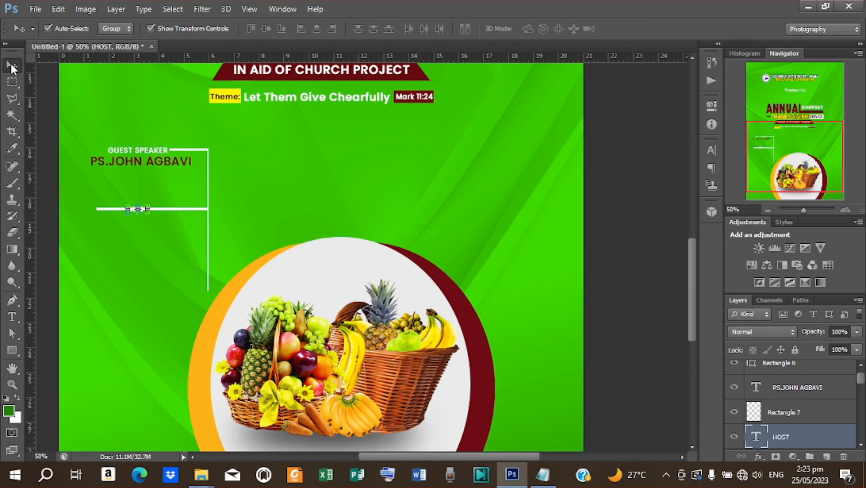
pyautogui.click(151, 29)
pyautogui.hotkey('shift', 'Right')
pyautogui.hotkey('shift', 'Right')
pyautogui.hotkey('shift', 'Right')
pyautogui.hotkey('shift', 'Right')
pyautogui.hotkey('shift', 'Right')
pyautogui.hotkey('shift', 'Right')
pyautogui.press('Down')
pyautogui.press('Down')
pyautogui.press('Left')
pyautogui.press('Left')
pyautogui.press('Left')
pyautogui.press('Left')
pyautogui.press('Left')
pyautogui.press('Left')
pyautogui.press('Left')
pyautogui.press('Left')
pyautogui.press('Left')
pyautogui.press('Left')
pyautogui.press('Left')
pyautogui.press('Left')
pyautogui.press('Left')
pyautogui.press('Left')
pyautogui.press('Left')
pyautogui.press('Left')
pyautogui.press('Left')
pyautogui.press('Left')
pyautogui.press('Up')
pyautogui.press('Up')
pyautogui.press('Up')
pyautogui.press('Down')
# - Align HOST's vertical centre with the new white line (Rectangle 8)
pyautogui.keyDown('shift'); pyautogui.click(779, 418); pyautogui.keyUp('shift')
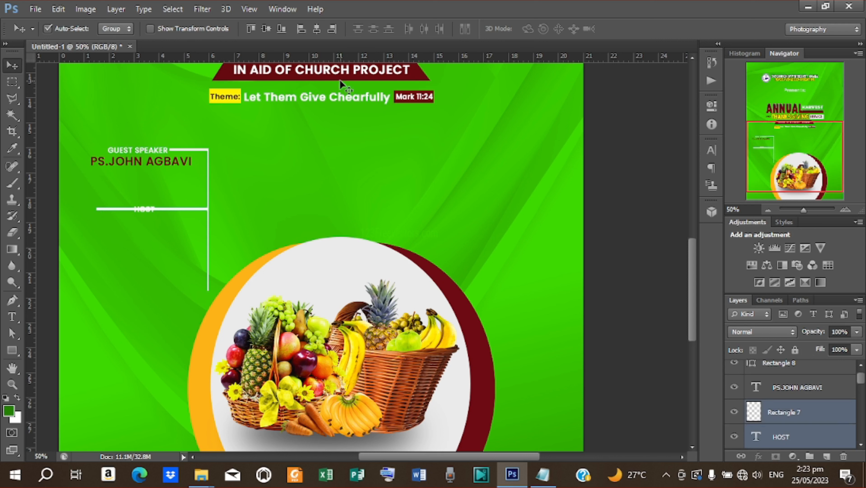
pyautogui.click(266, 29)
pyautogui.click(150, 29)
pyautogui.click(779, 364)
pyautogui.keyDown('ctrl'); pyautogui.click(782, 441); pyautogui.keyUp('ctrl')
pyautogui.click(267, 29)
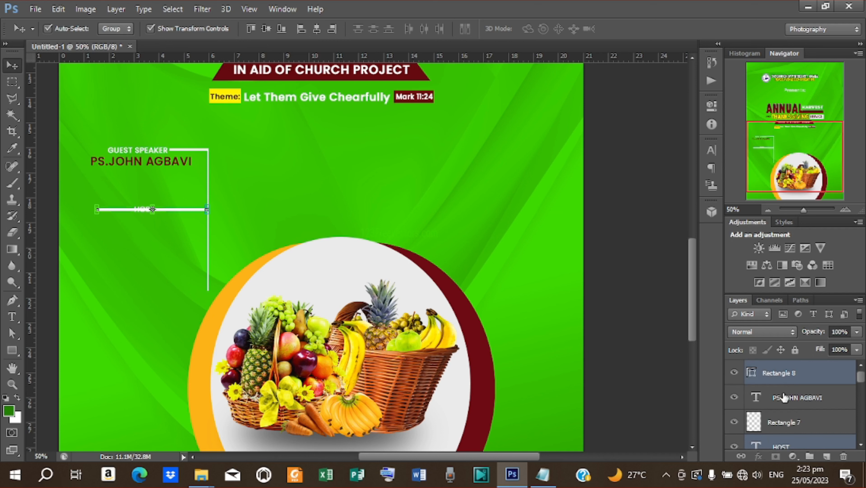
# - Rasterize the Rectangle 8 line layer
pyautogui.click(781, 372)
pyautogui.rightClick(782, 372)
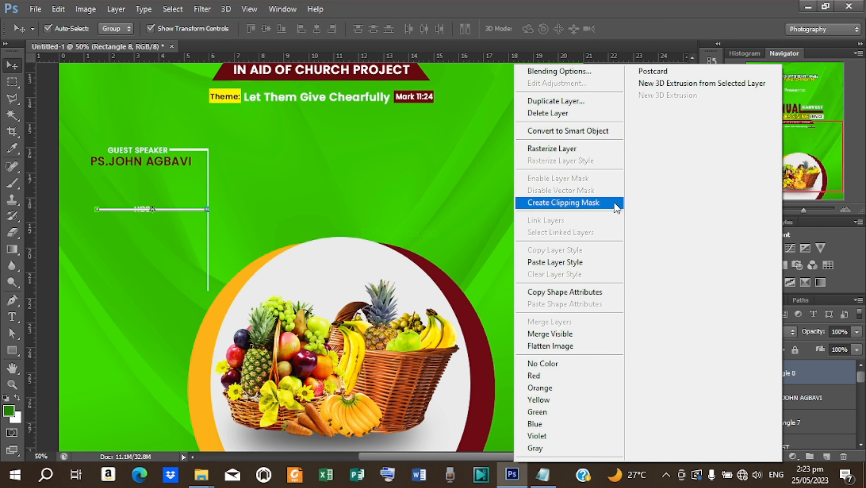
pyautogui.click(601, 148)
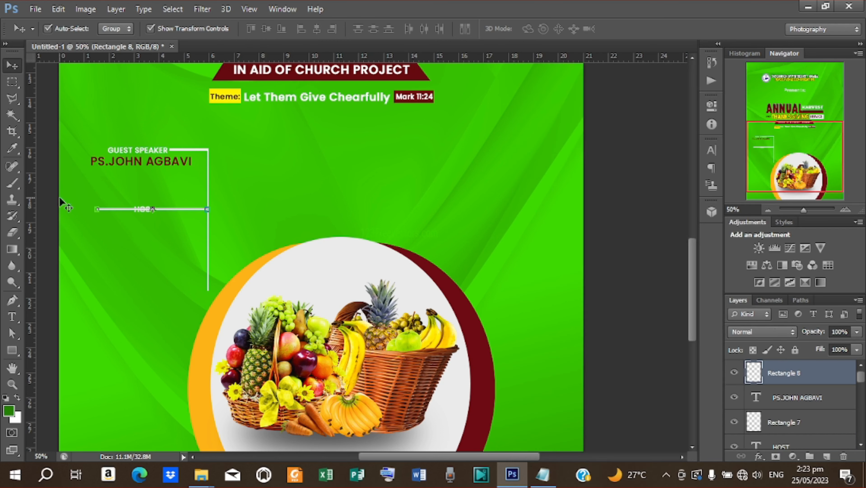
# - Cut away the line section under and left of HOST using a rectangular marquee
pyautogui.click(12, 84)
pyautogui.rightClick(12, 81)
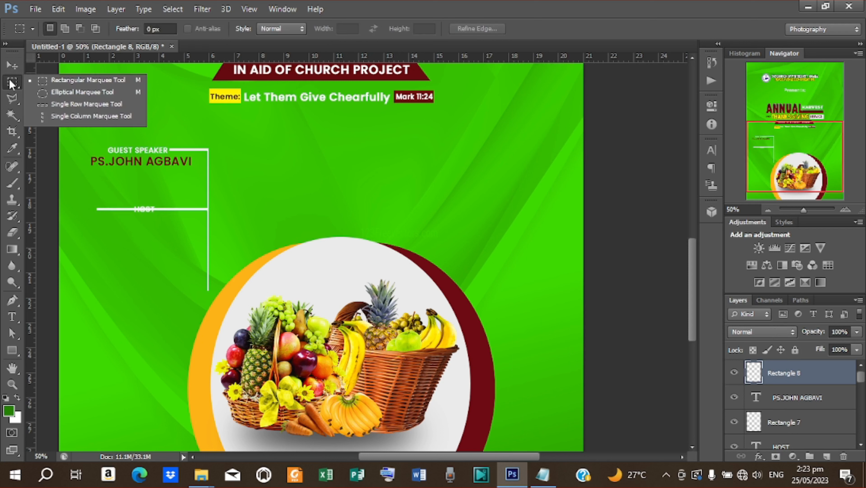
pyautogui.click(72, 81)
pyautogui.moveTo(93, 203); pyautogui.dragTo(155, 217)
pyautogui.rightClick(145, 212)
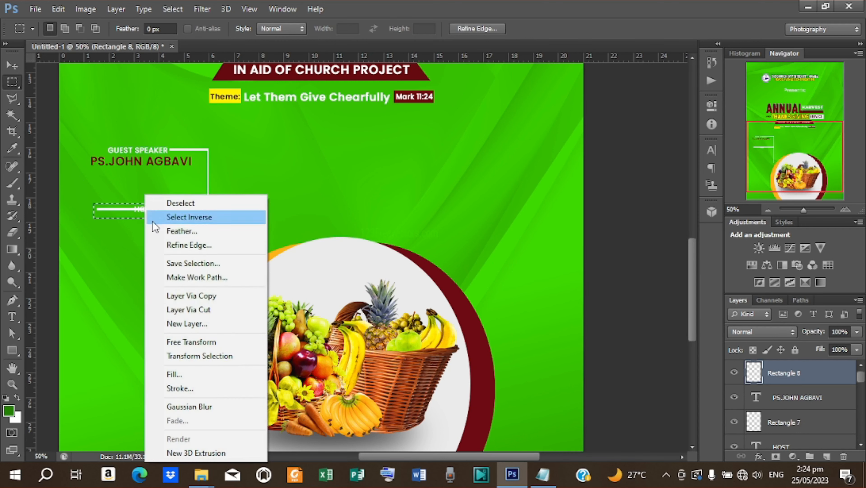
pyautogui.click(191, 309)
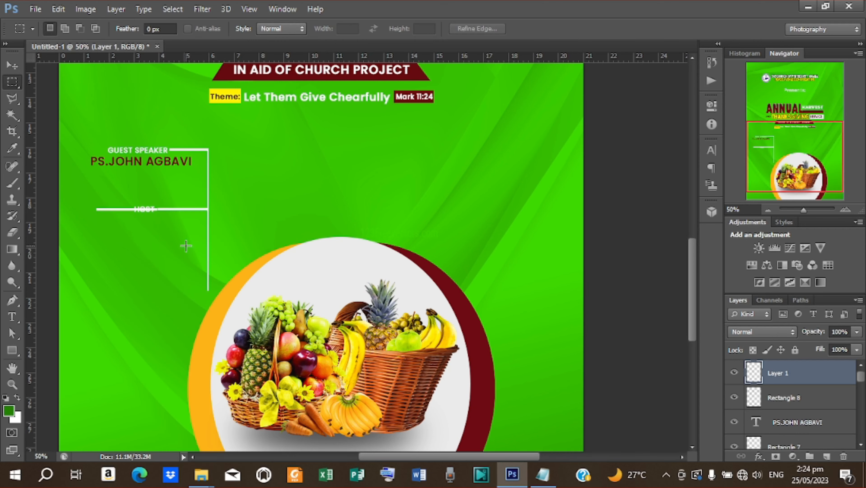
pyautogui.hotkey('ctrl', 'z')
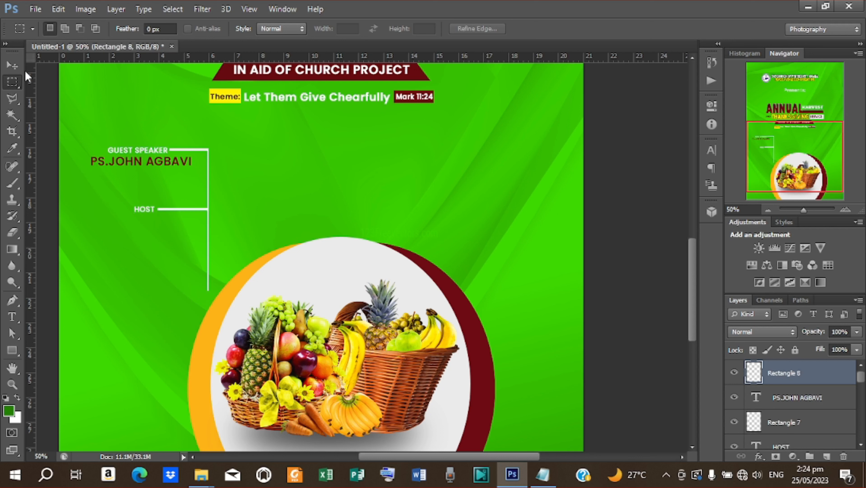
# - Duplicate the maroon guest speaker name and drag the copy just below HOST
pyautogui.press('v')
pyautogui.click(138, 164)
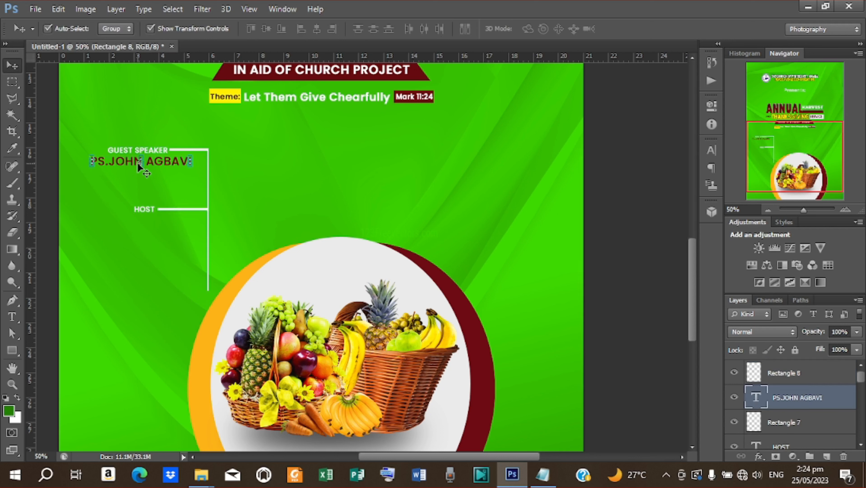
pyautogui.hotkey('ctrl', 'j')
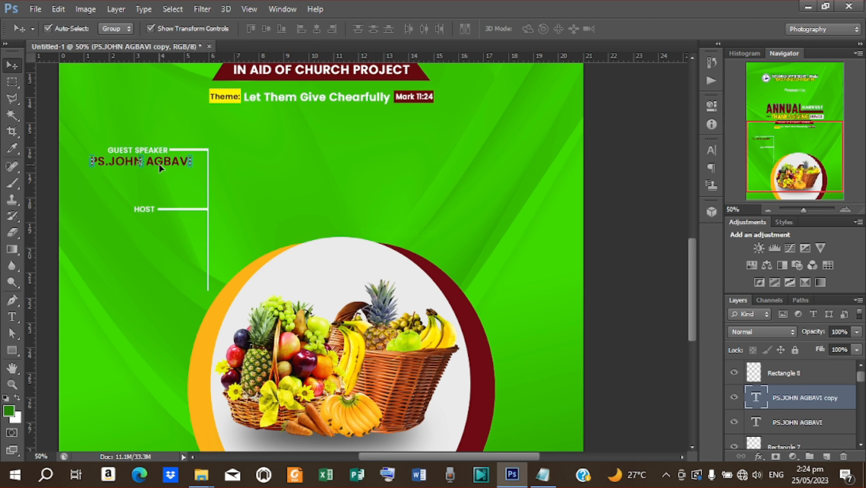
pyautogui.moveTo(158, 163); pyautogui.dragTo(162, 222)
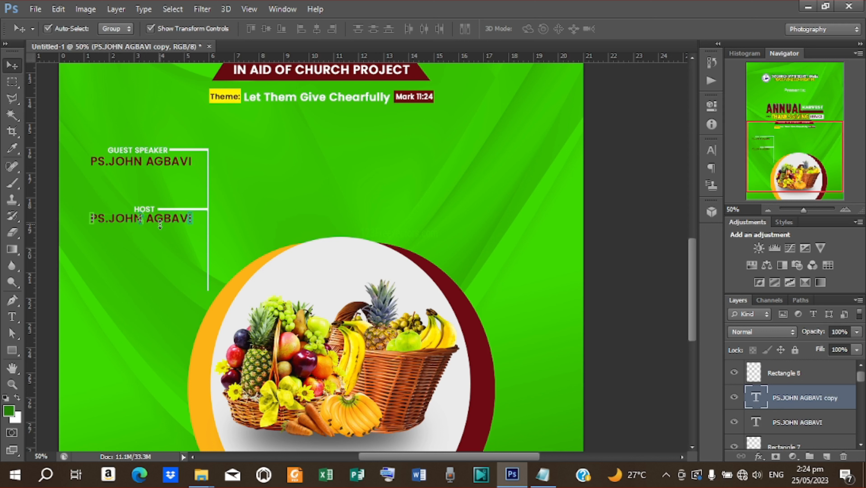
pyautogui.press('t')
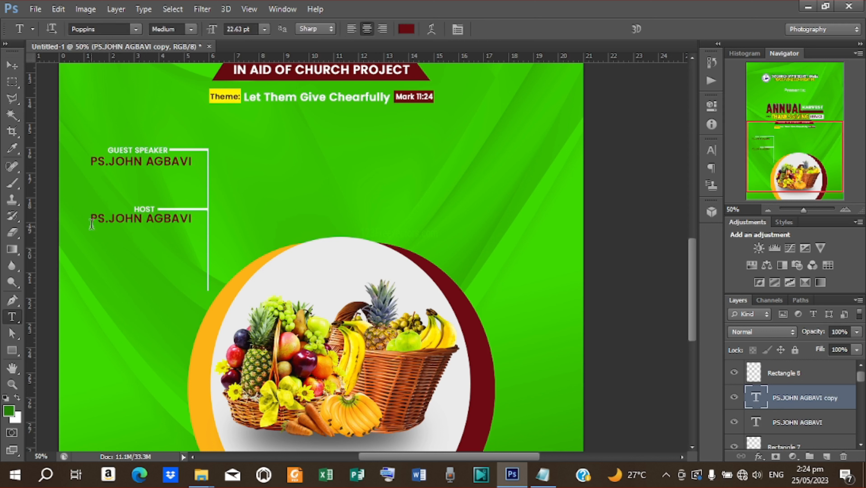
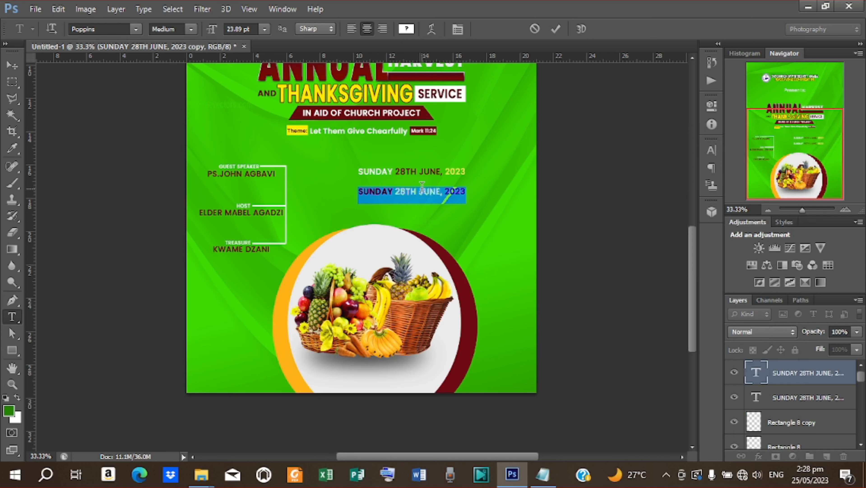
# - Retype the copied line as '9:00AM PROMPT', set it under the date, and duplicate it below
pyautogui.write('9')
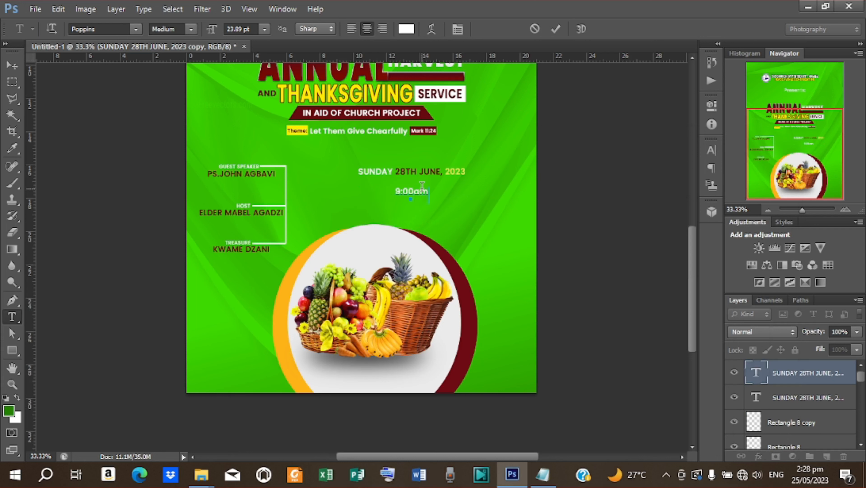
pyautogui.write(':00A')
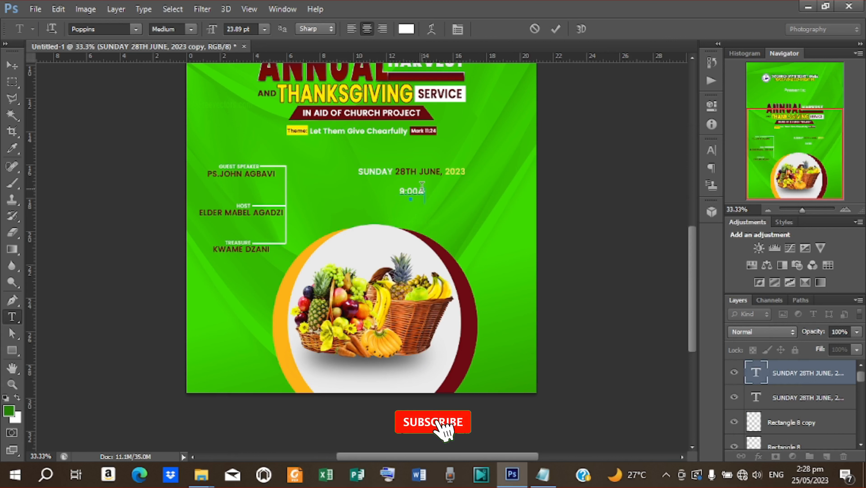
pyautogui.write('M PRO')
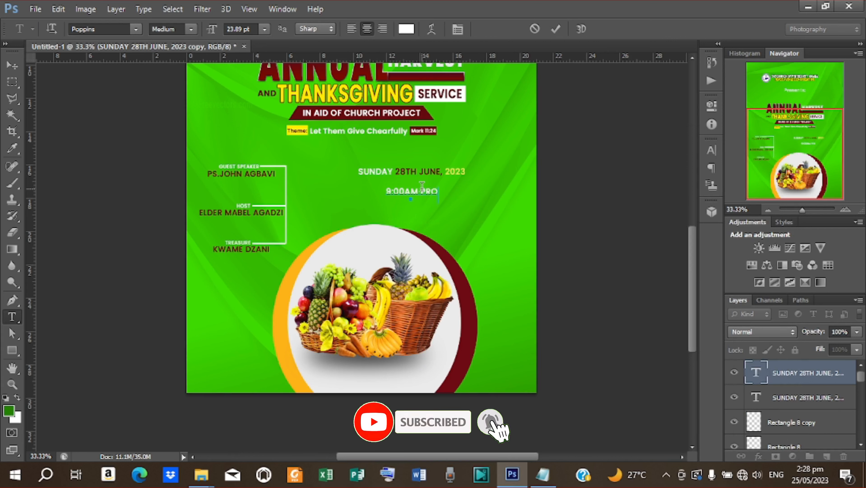
pyautogui.write('MPT')
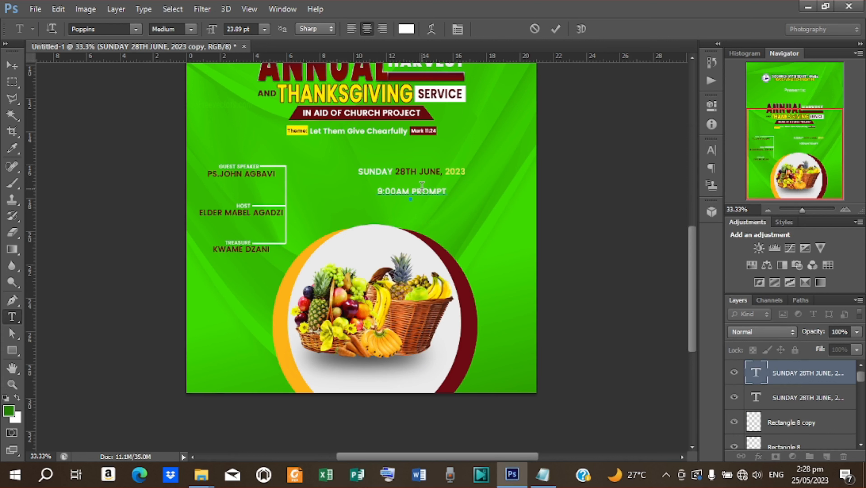
pyautogui.click(17, 66)
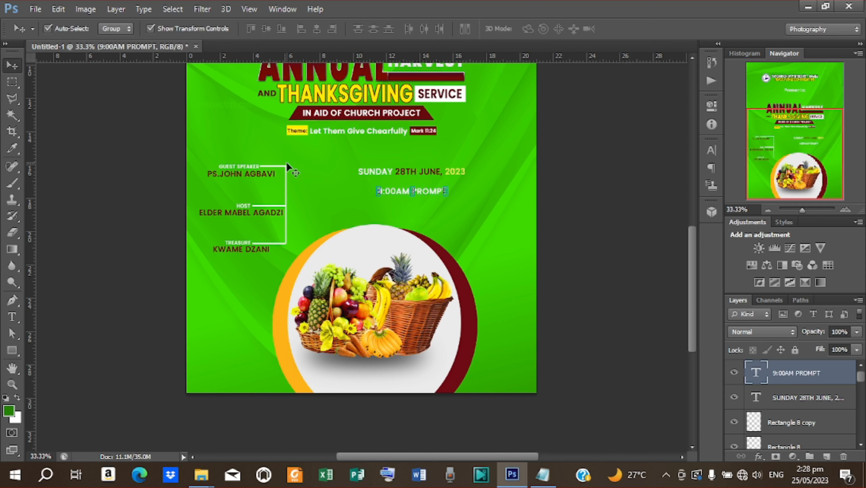
pyautogui.moveTo(432, 195); pyautogui.dragTo(414, 197)
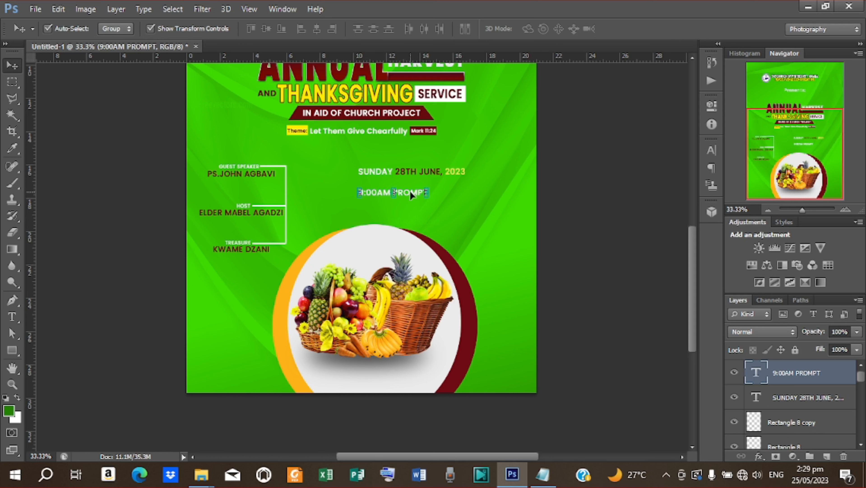
pyautogui.moveTo(409, 191); pyautogui.dragTo(448, 214)
# - Change the copied line to 'CHURCH PREMISES - AKORMINA' and align it under 9:00AM PROMPT
pyautogui.press('t')
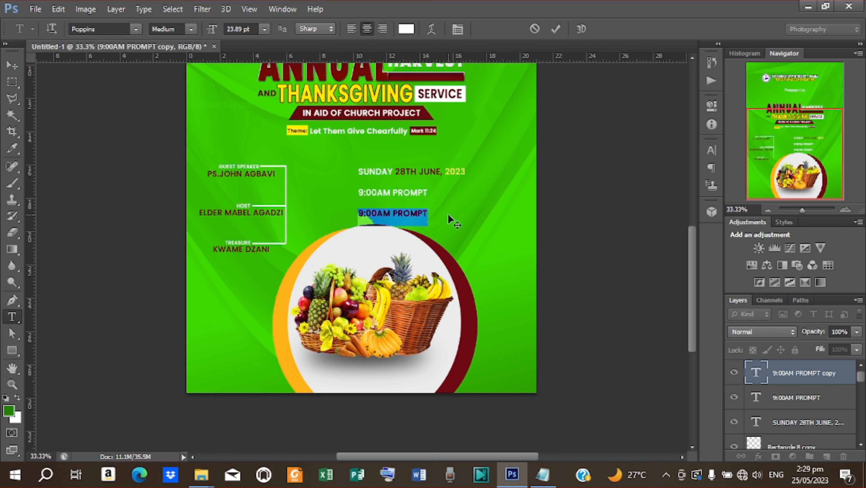
pyautogui.scroll(5, 448, 216)
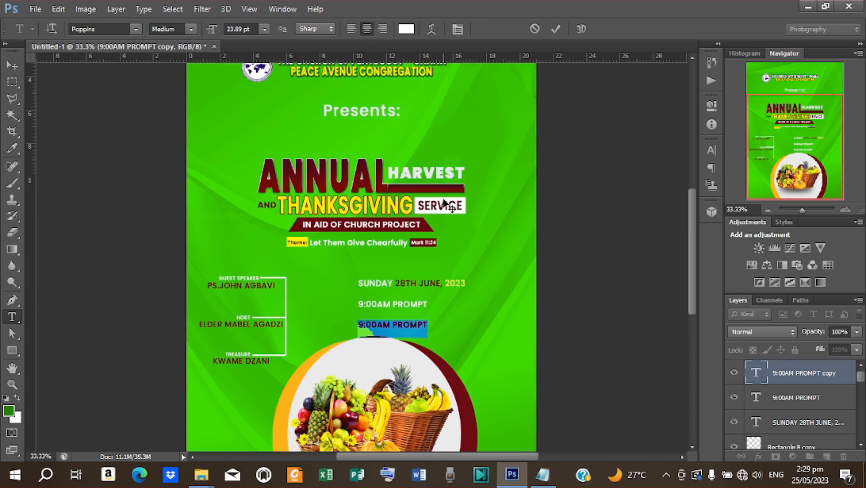
pyautogui.scroll(-7, 444, 202)
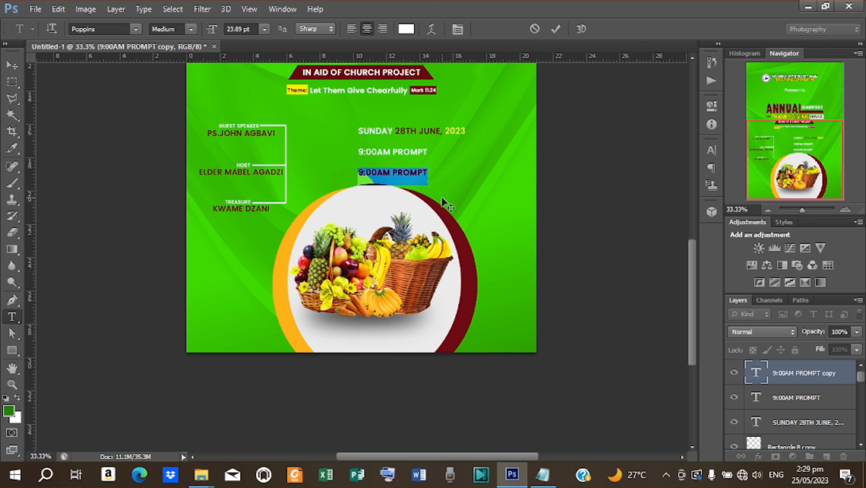
pyautogui.write('CH')
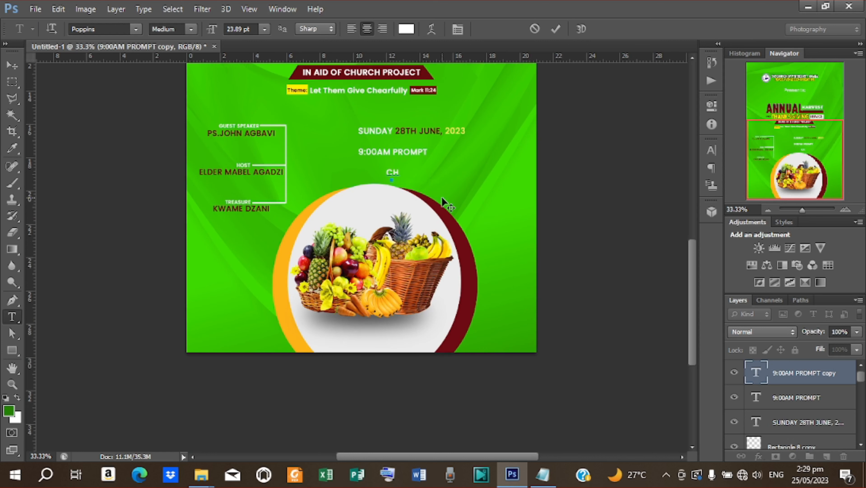
pyautogui.write('URCH PREMISE')
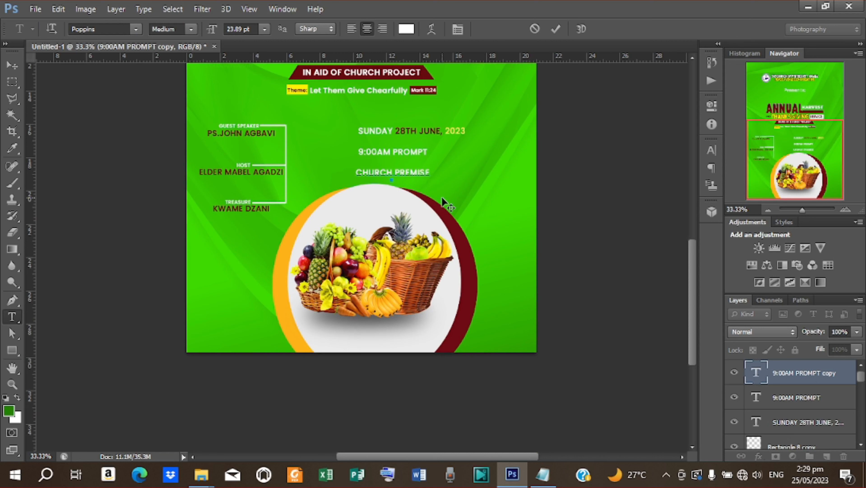
pyautogui.write('S -')
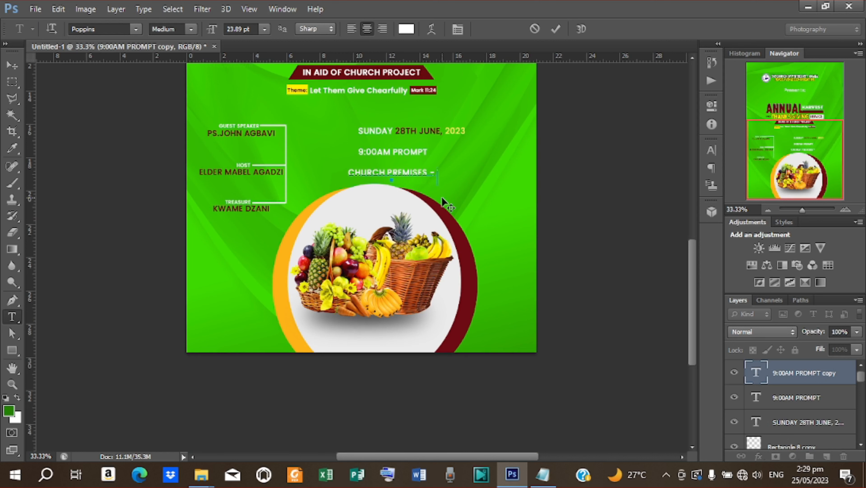
pyautogui.write(' AKOR')
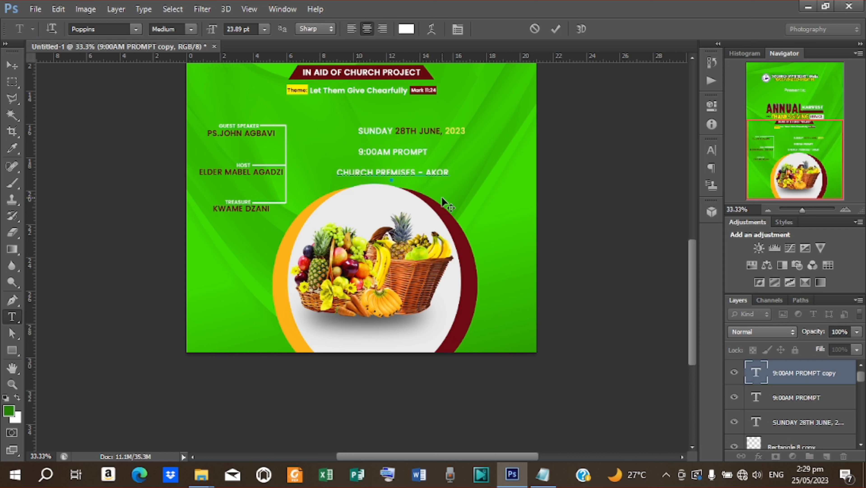
pyautogui.write('M')
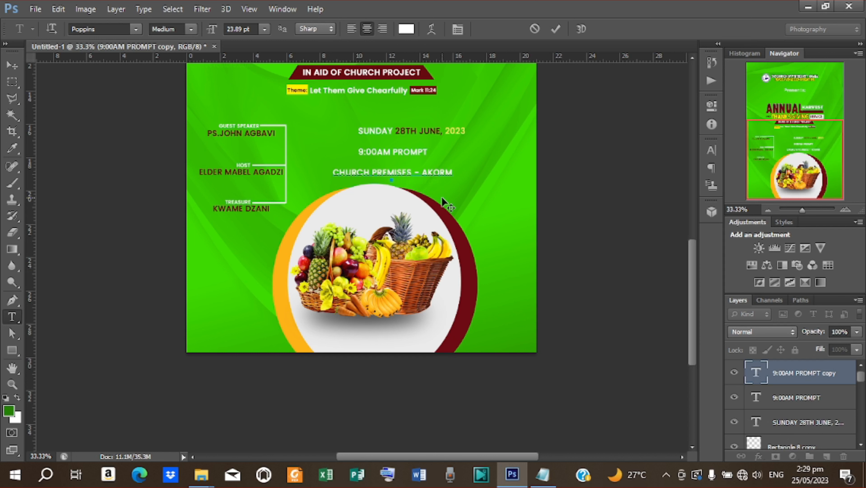
pyautogui.write('INA')
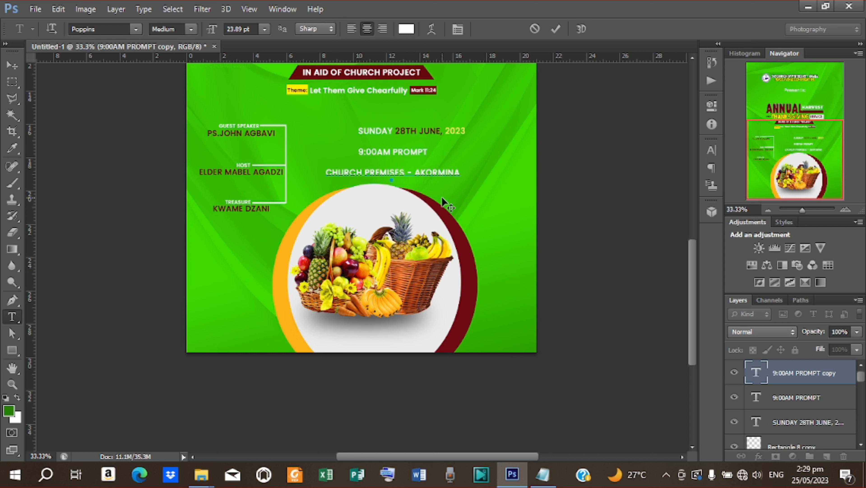
pyautogui.click(556, 29)
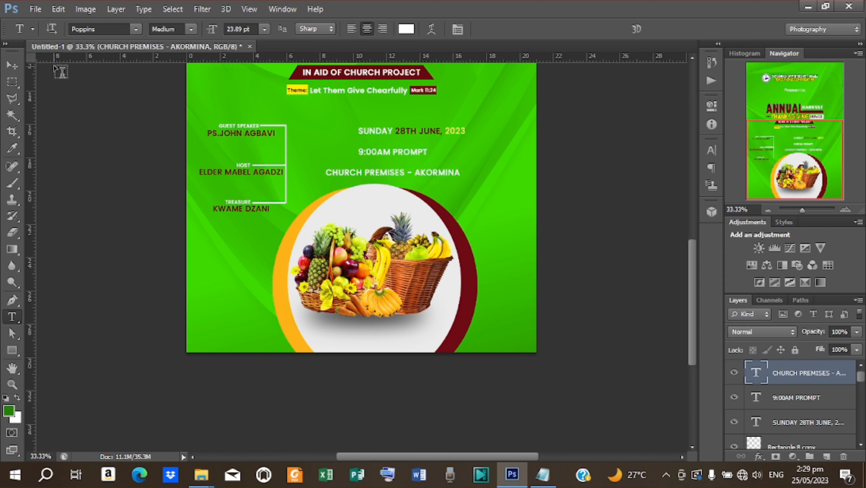
pyautogui.click(12, 65)
pyautogui.moveTo(421, 172); pyautogui.dragTo(455, 172)
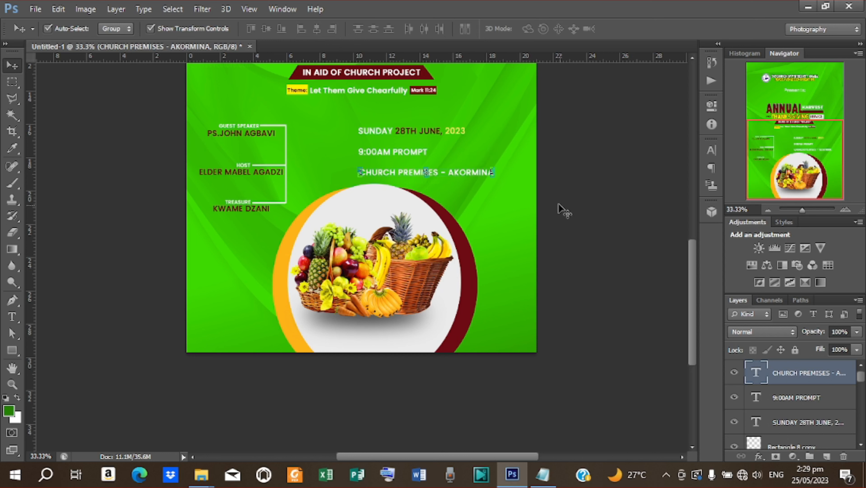
# - Place the date calendar image into the flyer, scaled down to about 8%
pyautogui.click(569, 178)
pyautogui.click(35, 8)
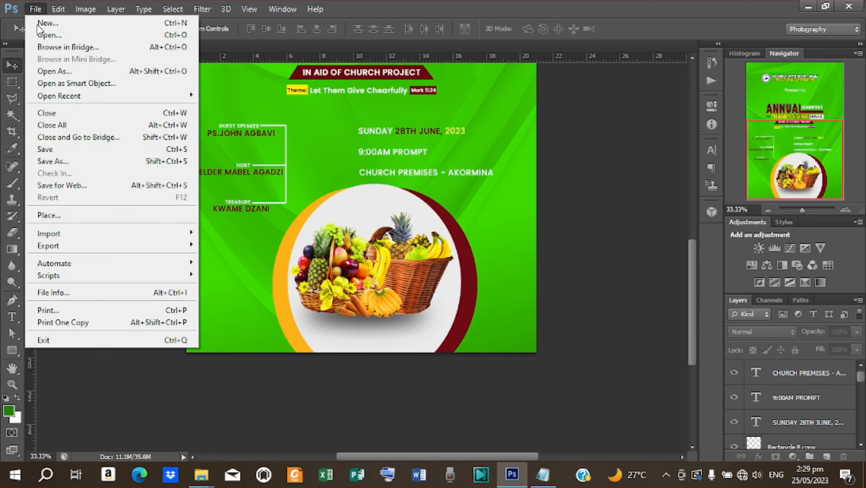
pyautogui.click(38, 215)
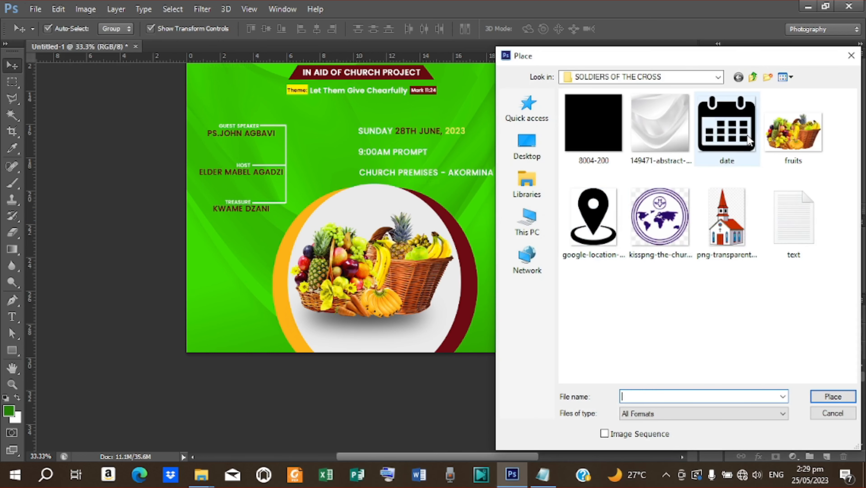
pyautogui.click(727, 146)
pyautogui.click(833, 397)
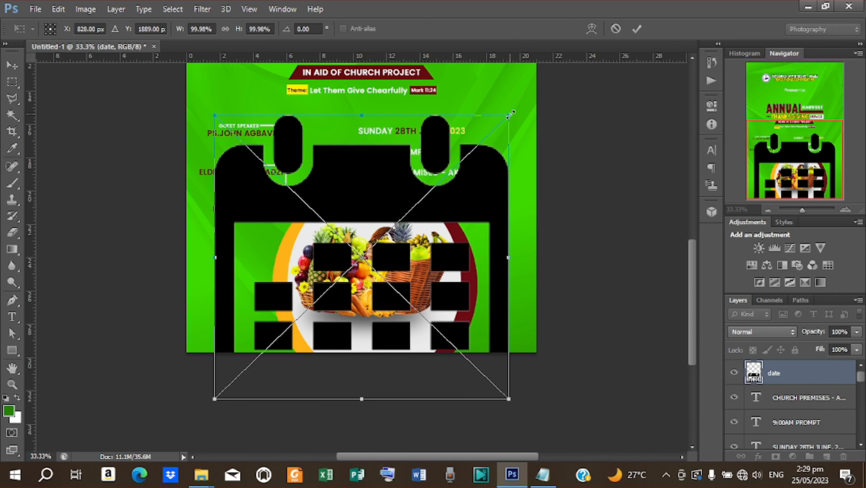
pyautogui.moveTo(514, 112); pyautogui.dragTo(382, 252)
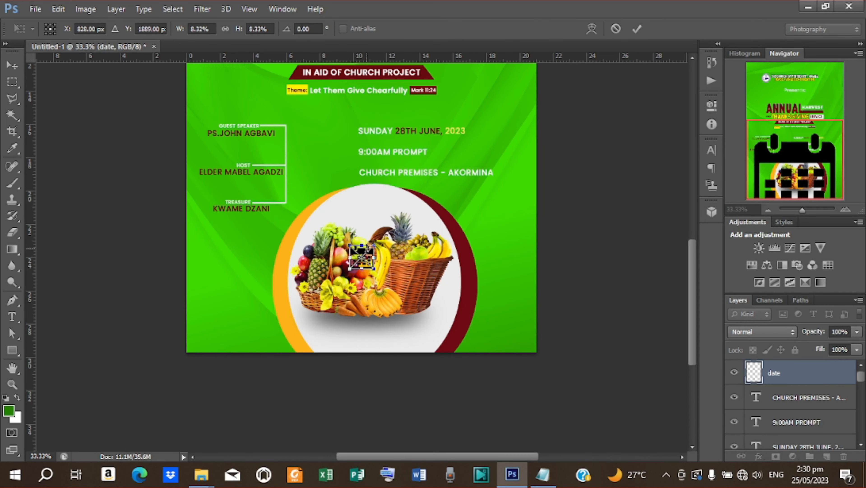
pyautogui.click(637, 29)
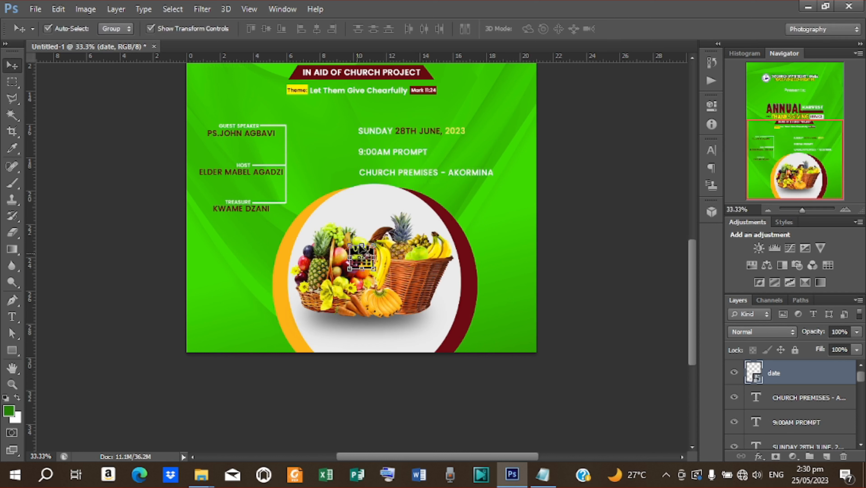
# - Move the calendar left of SUNDAY 28TH JUNE, 2023, shrinking it to about 4%
pyautogui.hotkey('ctrl', 't')
pyautogui.moveTo(355, 252); pyautogui.dragTo(353, 129)
pyautogui.press('Return')
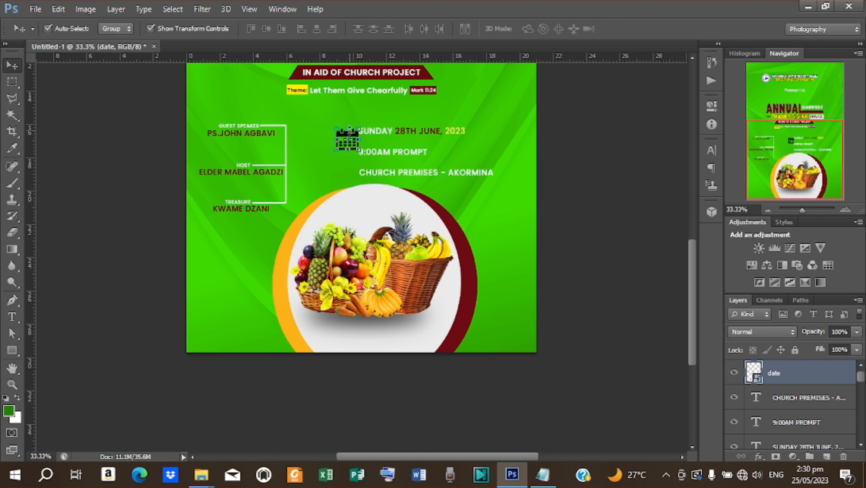
pyautogui.hotkey('ctrl', 't')
pyautogui.moveTo(360, 128); pyautogui.dragTo(356, 131)
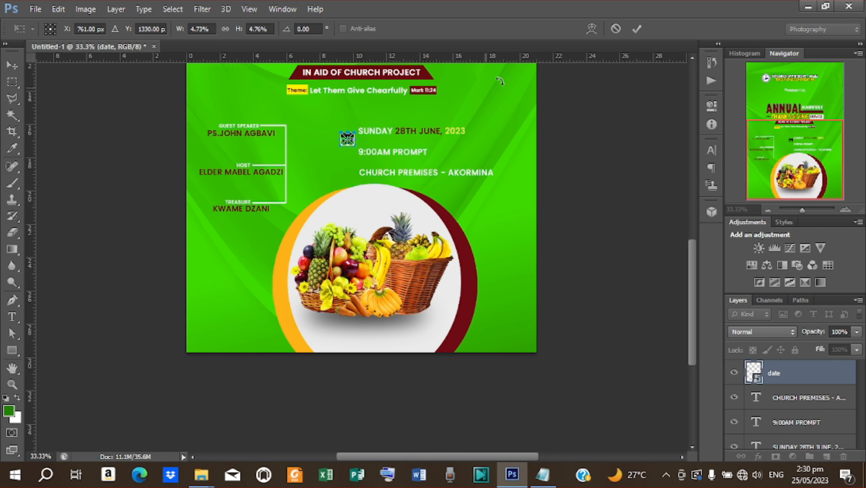
pyautogui.click(635, 30)
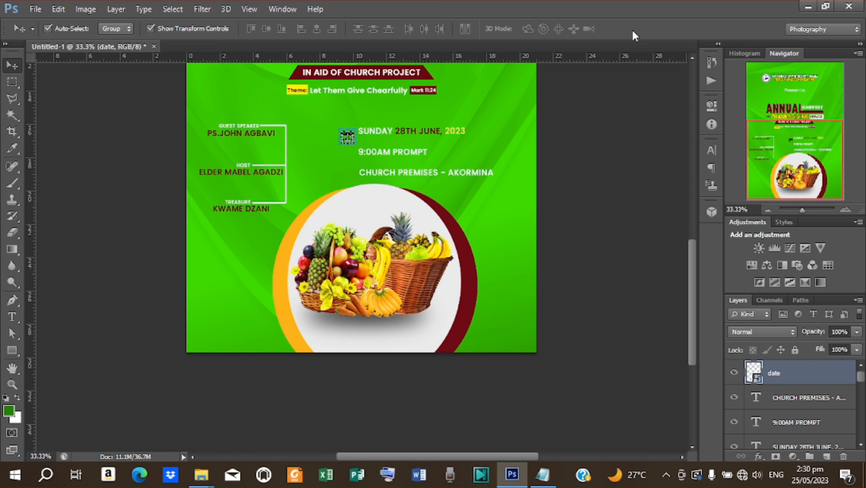
pyautogui.press('Up')
pyautogui.press('Up')
pyautogui.press('Up')
# - Place the 8004-200 clock image, shrunk and moved up near the event details
pyautogui.click(606, 123)
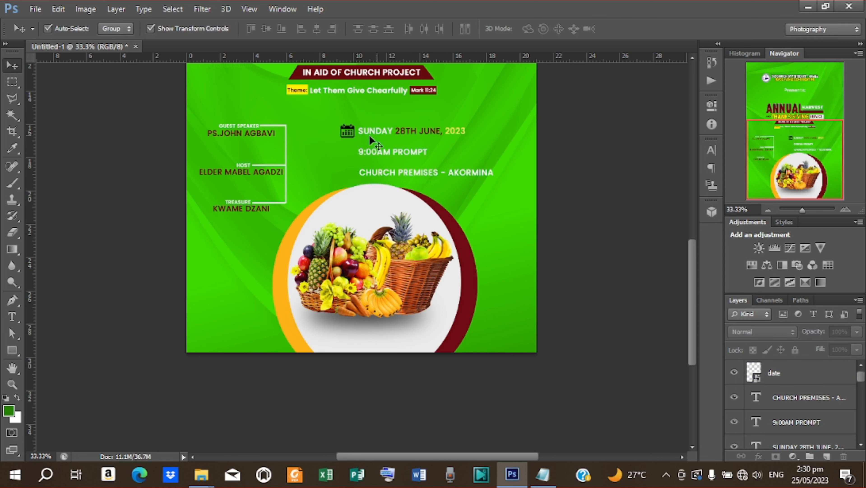
pyautogui.click(36, 8)
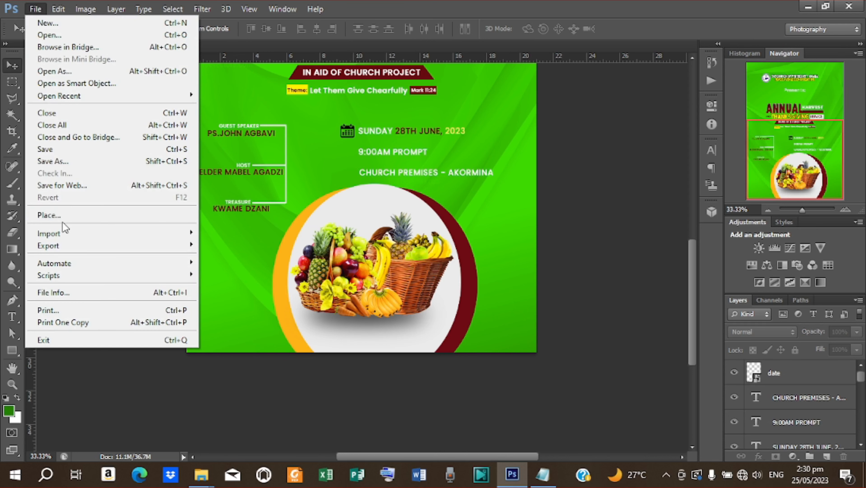
pyautogui.click(41, 215)
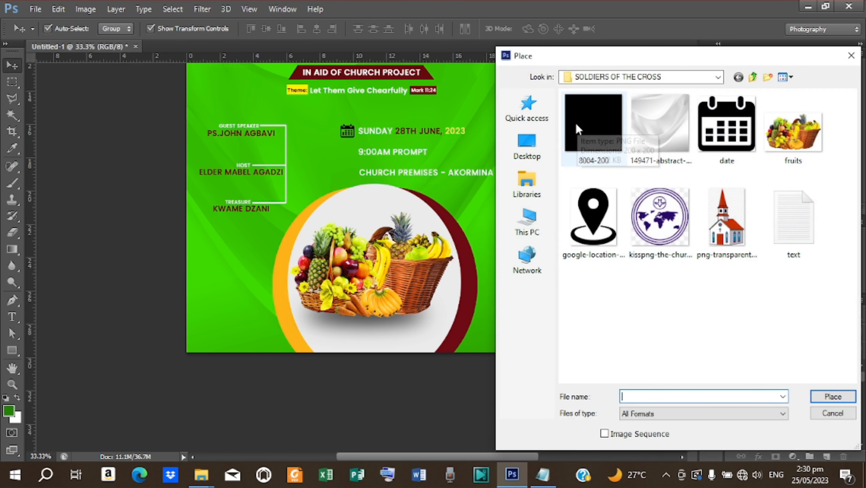
pyautogui.click(594, 130)
pyautogui.click(833, 396)
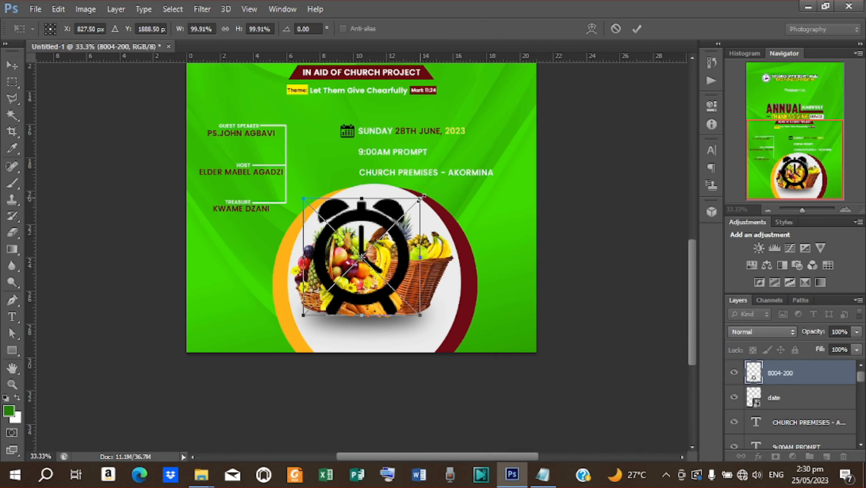
pyautogui.moveTo(378, 206); pyautogui.dragTo(340, 174)
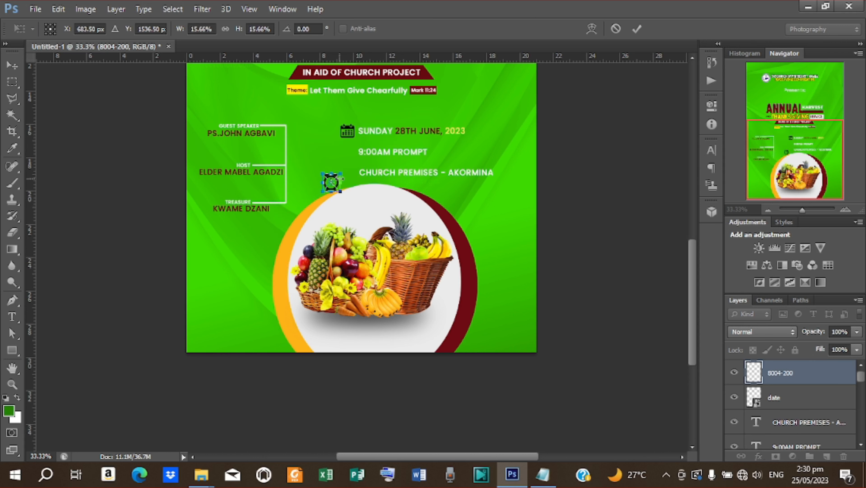
pyautogui.click(638, 29)
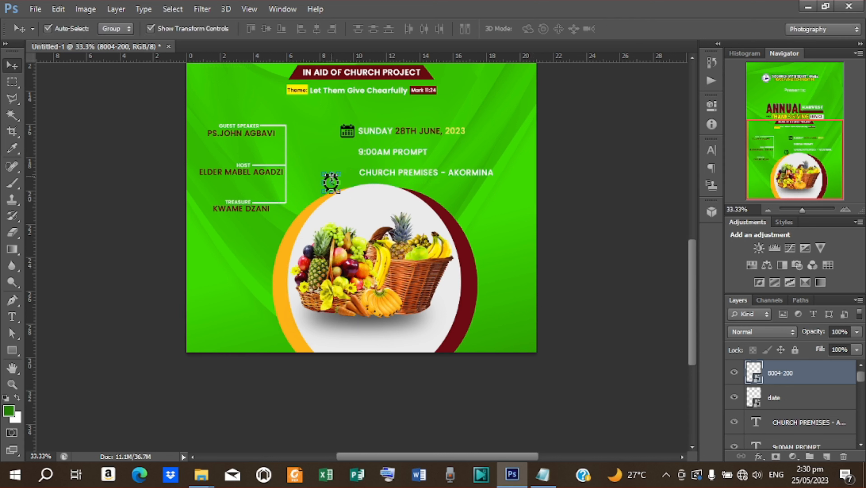
# - Nudge the clock beside 9:00AM PROMPT and shrink it to about 11%
pyautogui.press('Up')
pyautogui.press('Up')
pyautogui.press('Up')
pyautogui.press('Up')
pyautogui.press('Up')
pyautogui.press('Up')
pyautogui.press('Up')
pyautogui.press('Up')
pyautogui.press('Up')
pyautogui.press('Up')
pyautogui.press('Up')
pyautogui.press('Up')
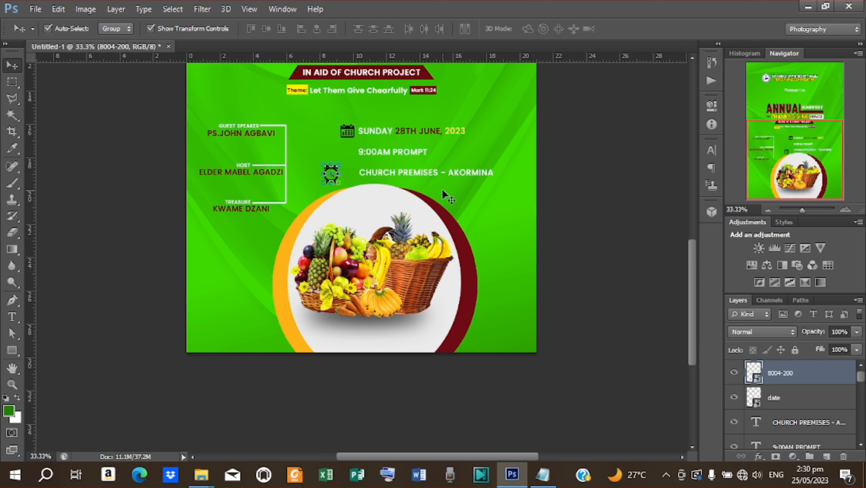
pyautogui.press('Up')
pyautogui.press('Up')
pyautogui.press('Up')
pyautogui.press('Up')
pyautogui.press('Up')
pyautogui.press('Up')
pyautogui.press('Up')
pyautogui.press('Up')
pyautogui.press('Up')
pyautogui.press('Up')
pyautogui.press('Up')
pyautogui.press('Up')
pyautogui.press('Up')
pyautogui.press('Up')
pyautogui.press('Up')
pyautogui.press('Up')
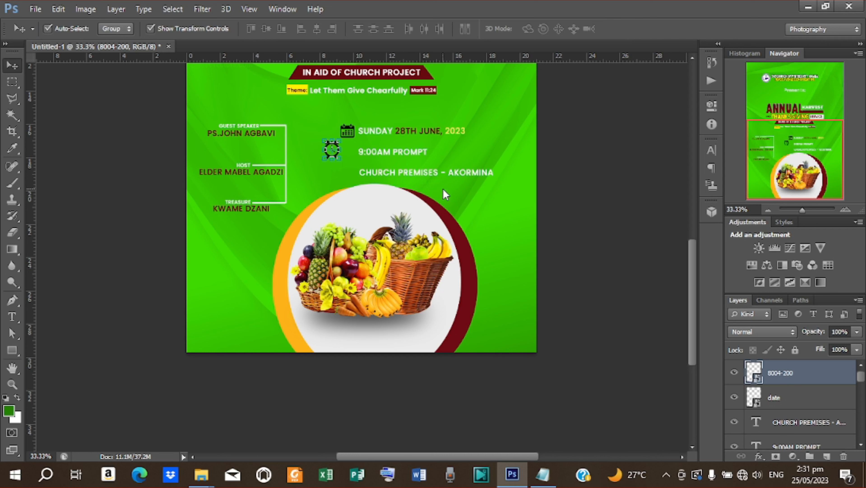
pyautogui.press('Right')
pyautogui.press('Right')
pyautogui.press('Right')
pyautogui.press('Right')
pyautogui.press('Right')
pyautogui.press('Right')
pyautogui.press('Right')
pyautogui.press('Right')
pyautogui.press('Right')
pyautogui.press('Right')
pyautogui.press('Right')
pyautogui.press('Right')
pyautogui.press('Right')
pyautogui.press('Right')
pyautogui.press('Right')
pyautogui.press('Down')
pyautogui.press('Down')
pyautogui.press('Down')
pyautogui.press('Down')
pyautogui.click(358, 143)
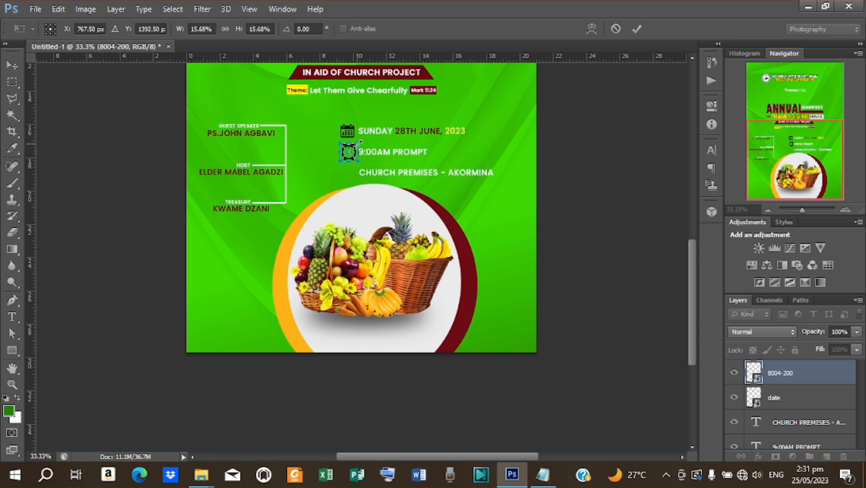
pyautogui.moveTo(360, 143); pyautogui.dragTo(357, 143)
pyautogui.click(637, 29)
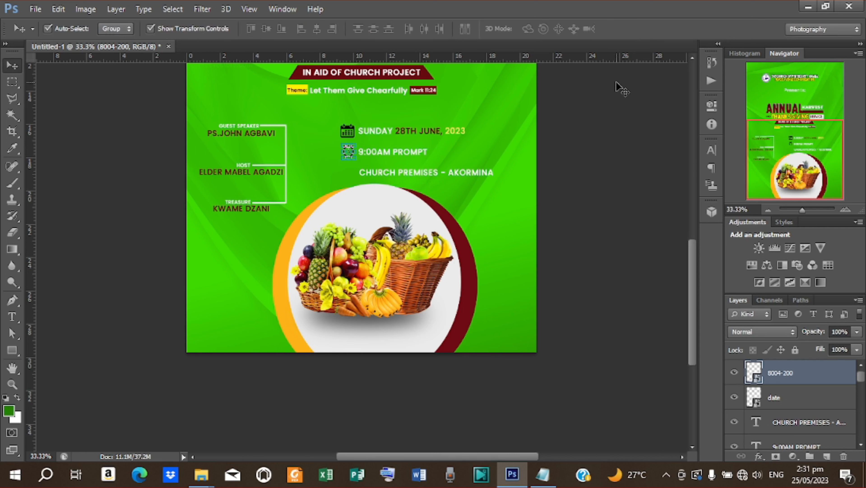
pyautogui.click(544, 154)
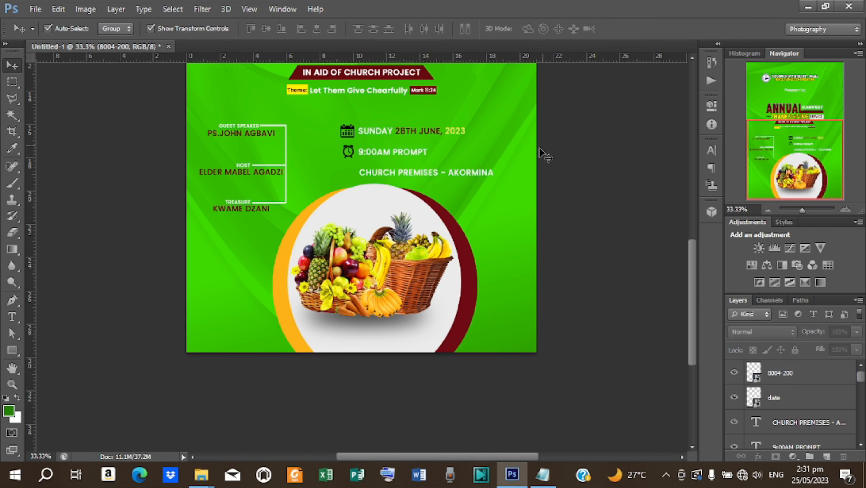
# - Place the google-location-icon-16 pin, shrunk to icon size beside CHURCH PREMISES - AKORMINA
pyautogui.click(35, 9)
pyautogui.click(80, 214)
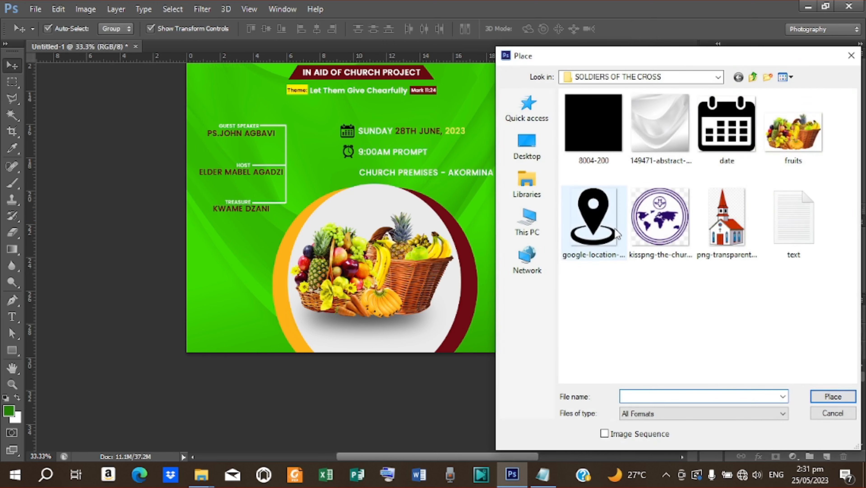
pyautogui.click(601, 218)
pyautogui.click(829, 393)
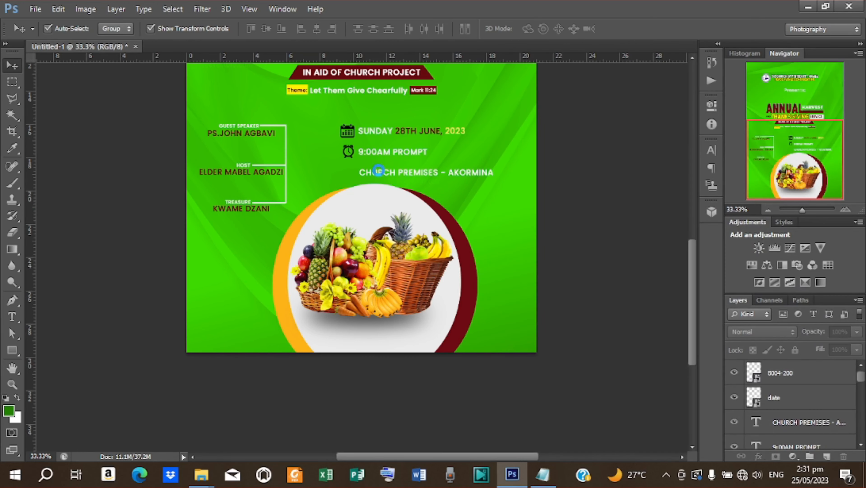
pyautogui.scroll(3, 476, 235)
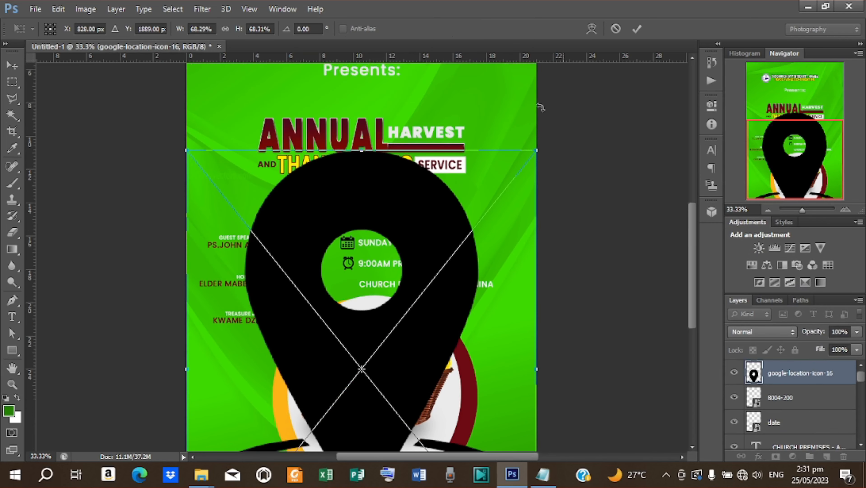
pyautogui.moveTo(538, 151); pyautogui.dragTo(354, 276)
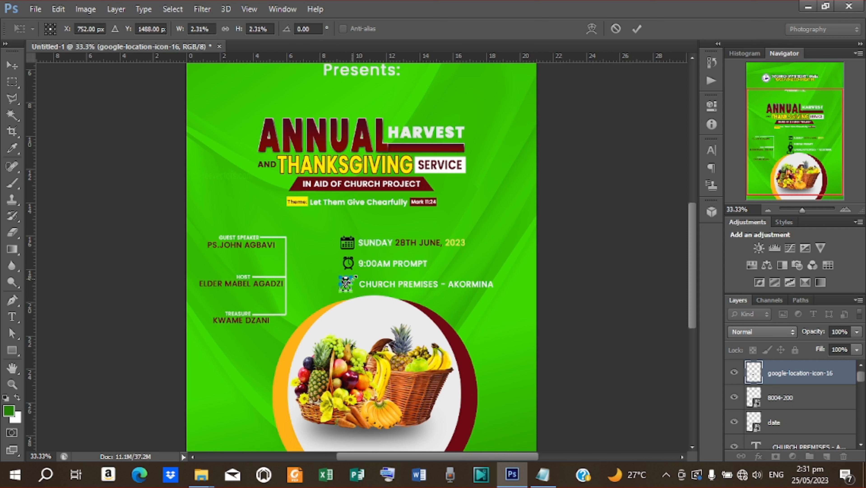
pyautogui.click(633, 29)
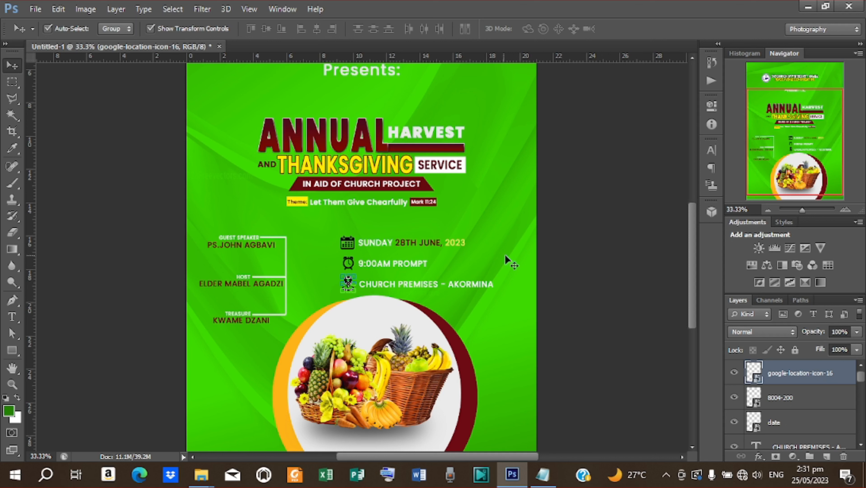
pyautogui.click(617, 227)
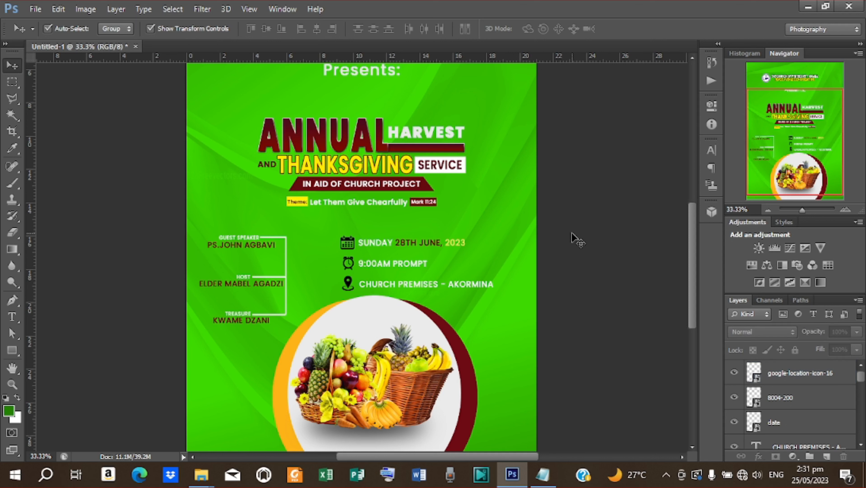
pyautogui.scroll(3, 573, 240)
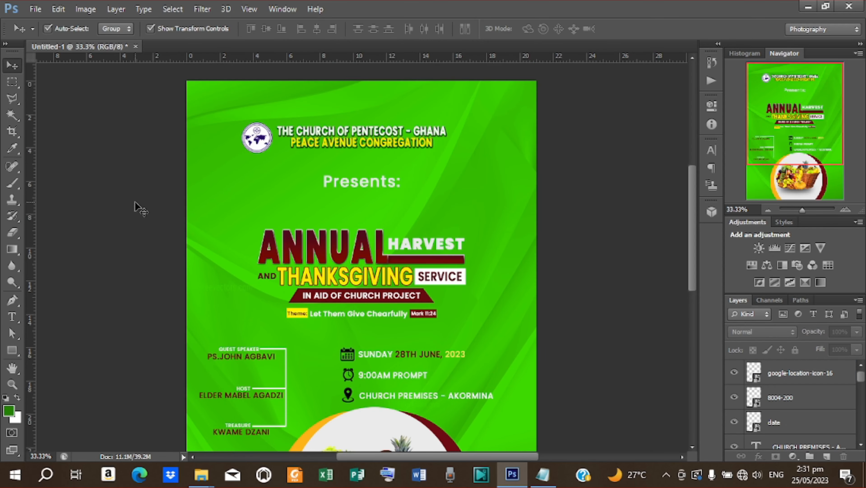
# - Place the church illustration PNG into the flyer and rasterize its layer
pyautogui.click(35, 9)
pyautogui.click(78, 221)
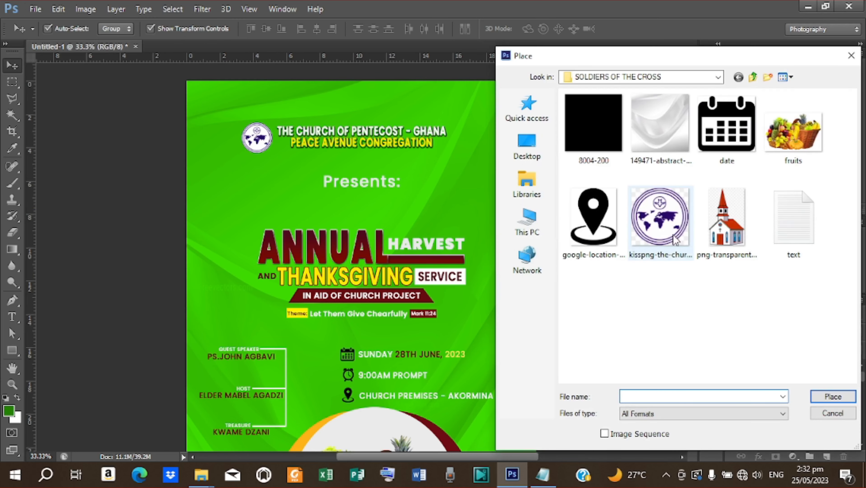
pyautogui.click(734, 241)
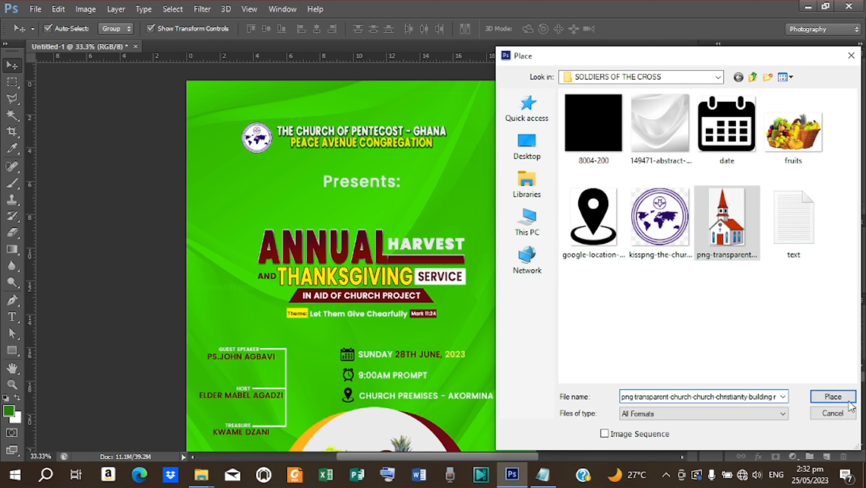
pyautogui.click(833, 396)
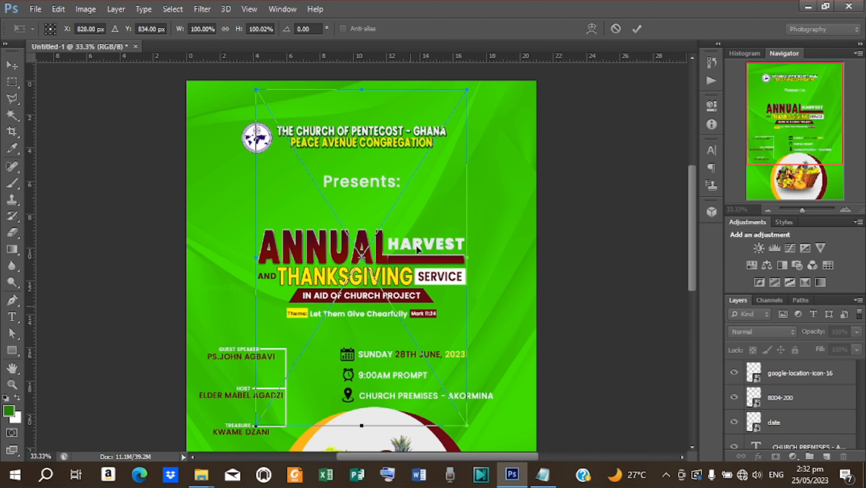
pyautogui.click(637, 29)
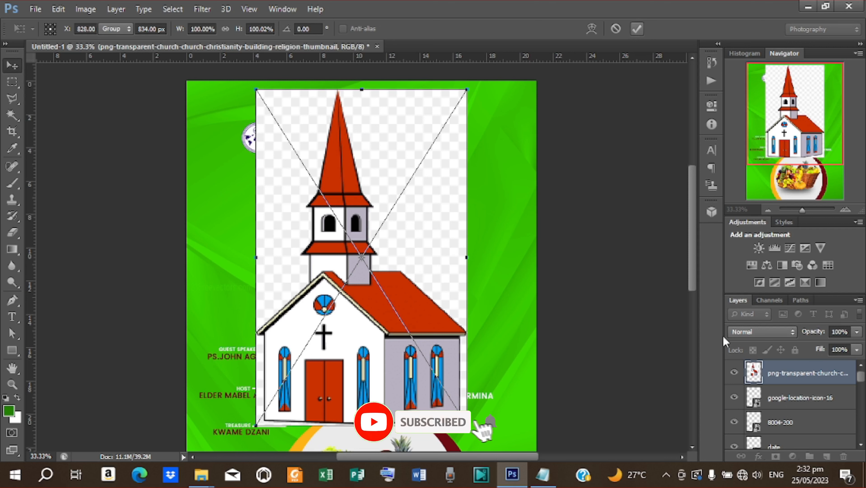
pyautogui.rightClick(781, 373)
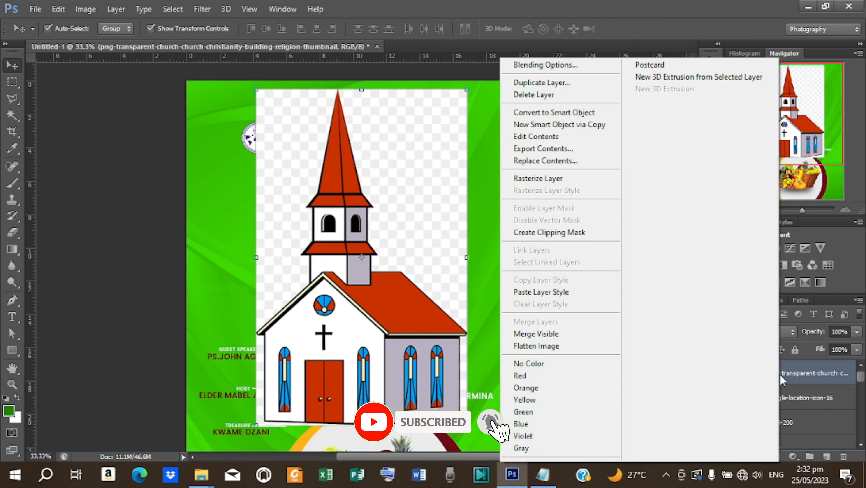
pyautogui.click(567, 179)
# - Delete the church image's white background areas with the Magic Wand
pyautogui.click(17, 117)
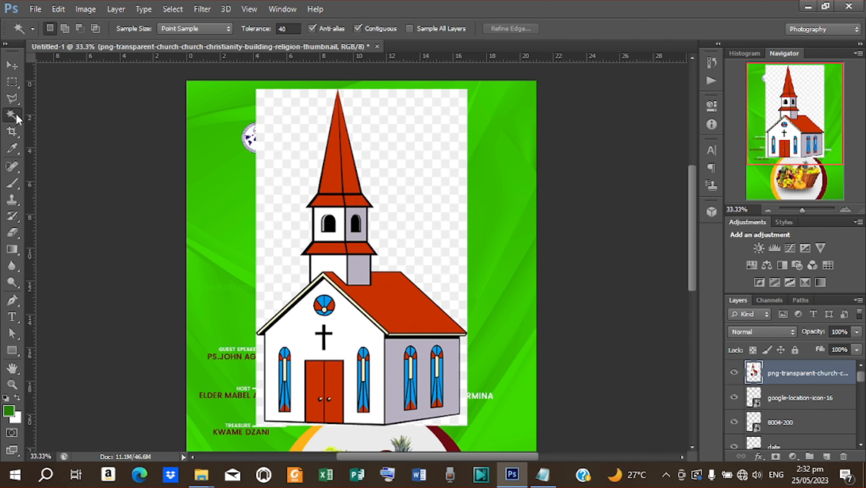
pyautogui.click(411, 242)
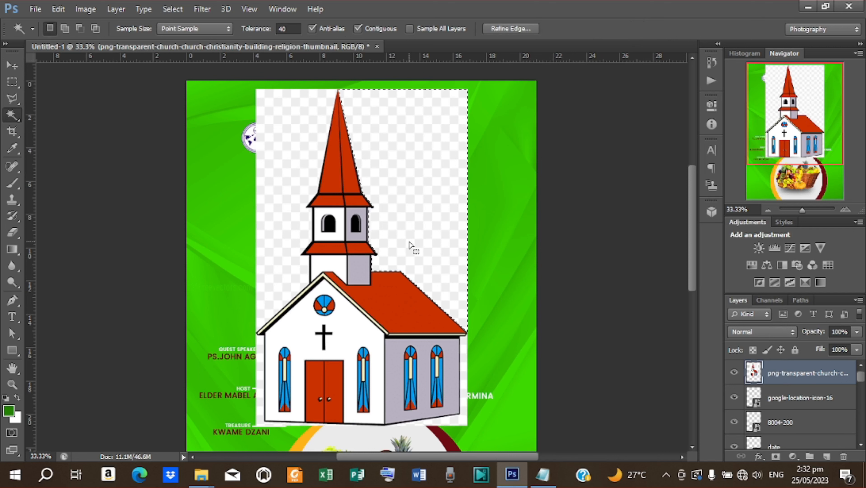
pyautogui.press('Delete')
pyautogui.press('Delete')
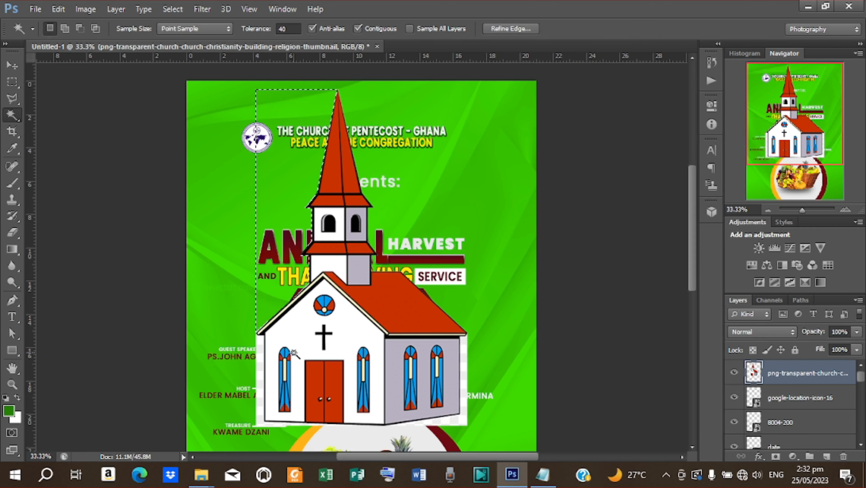
pyautogui.click(264, 385)
pyautogui.press('Delete')
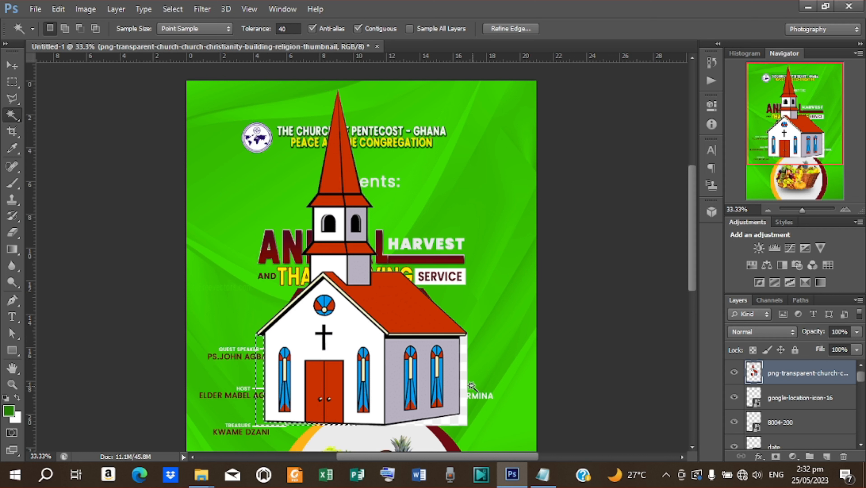
pyautogui.click(463, 388)
pyautogui.press('Delete')
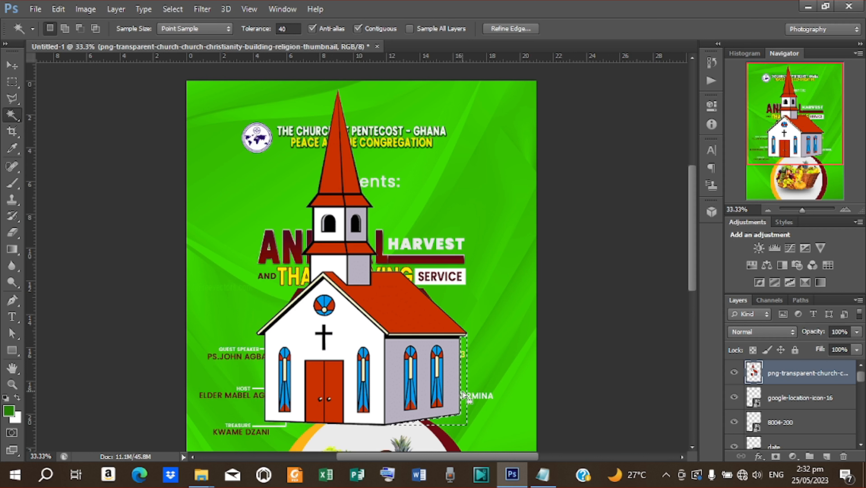
pyautogui.hotkey('ctrl', 'd')
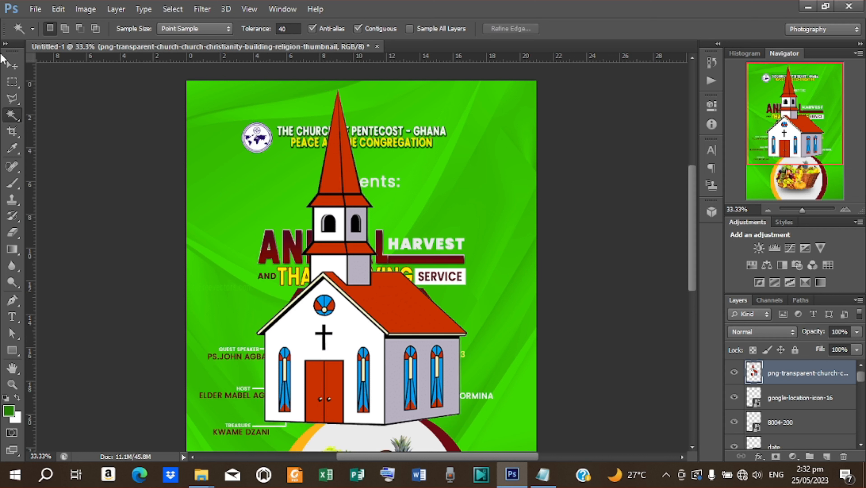
pyautogui.click(11, 64)
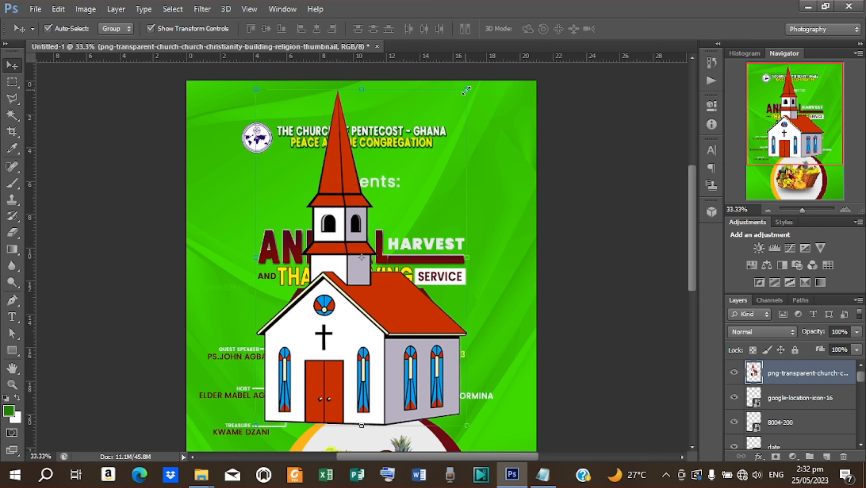
# - Scale the church to about 31% and place it right of the THANKSGIVING SERVICE title
pyautogui.click(467, 90)
pyautogui.moveTo(467, 88); pyautogui.dragTo(407, 214)
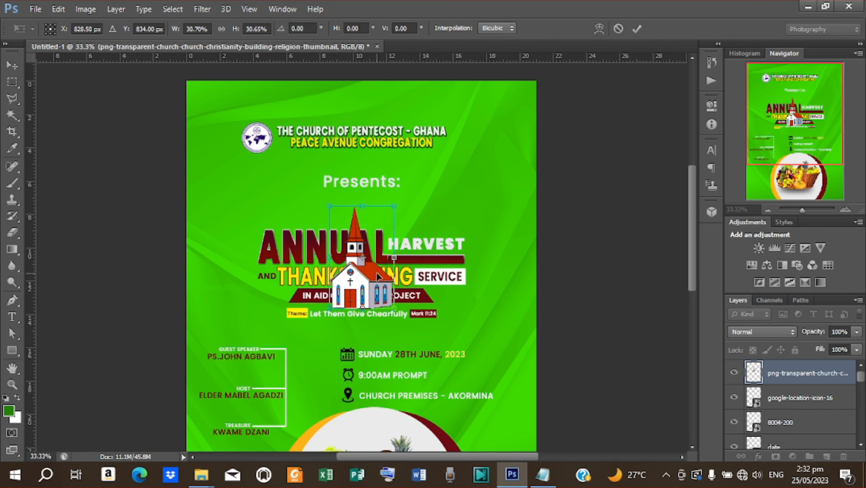
pyautogui.moveTo(383, 277); pyautogui.dragTo(500, 298)
pyautogui.click(637, 30)
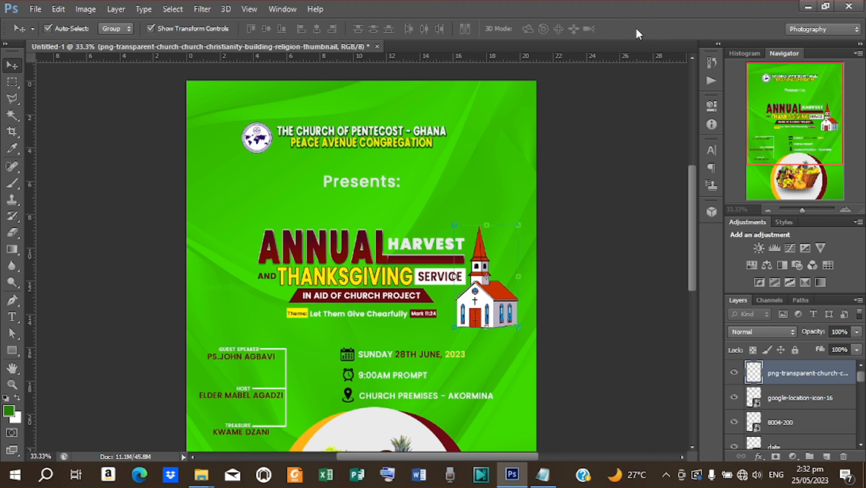
pyautogui.press('Left')
pyautogui.press('Left')
pyautogui.press('Left')
pyautogui.press('Left')
pyautogui.press('Left')
pyautogui.press('Left')
pyautogui.press('Left')
pyautogui.press('Left')
pyautogui.press('Left')
pyautogui.press('Left')
pyautogui.press('Left')
pyautogui.press('Left')
pyautogui.press('Left')
pyautogui.press('Left')
pyautogui.press('Left')
pyautogui.press('Left')
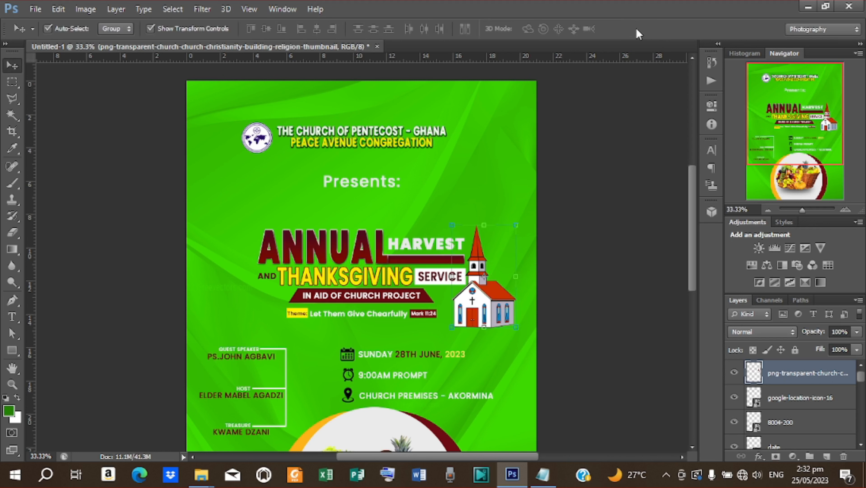
pyautogui.press('Up')
pyautogui.press('Up')
pyautogui.press('Up')
pyautogui.press('Up')
pyautogui.press('Up')
pyautogui.press('Up')
pyautogui.press('Up')
pyautogui.press('Up')
pyautogui.press('Up')
pyautogui.press('Up')
pyautogui.press('Up')
pyautogui.press('Up')
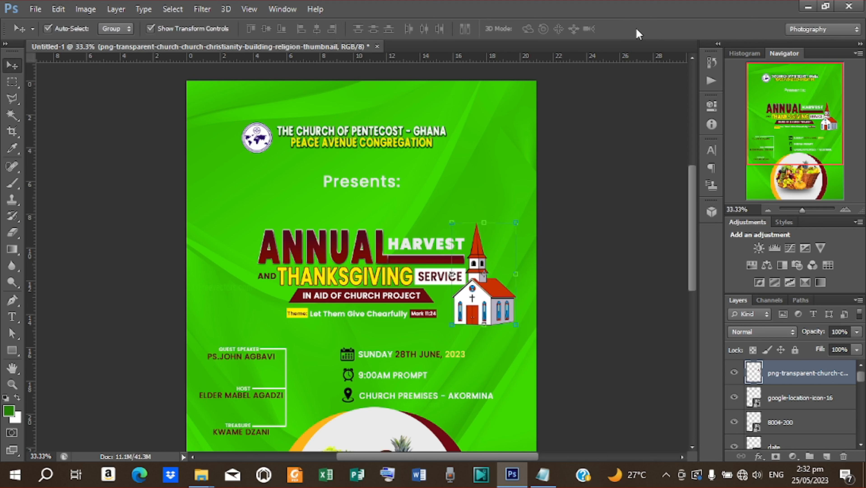
pyautogui.click(625, 84)
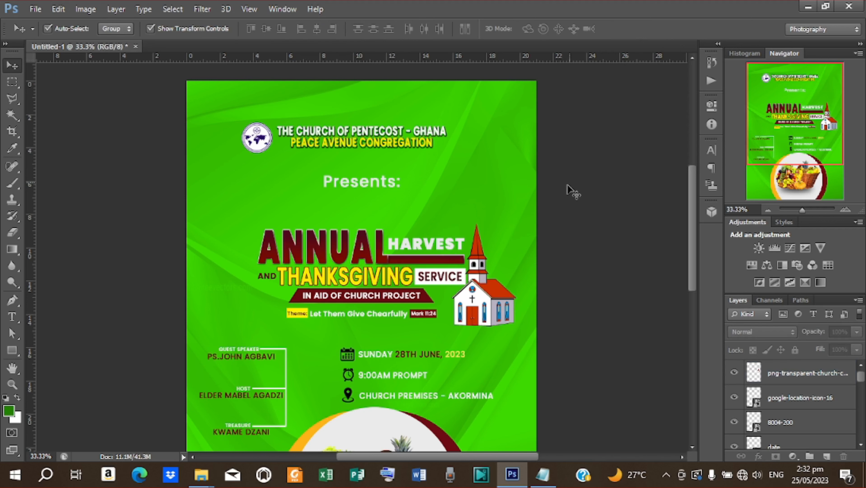
pyautogui.scroll(-3, 511, 330)
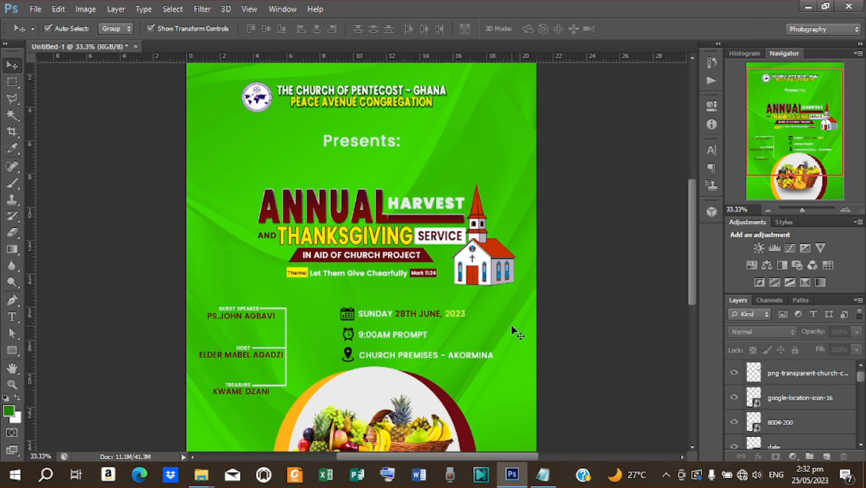
pyautogui.keyDown('alt'); pyautogui.scroll(-1, 504, 310); pyautogui.keyUp('alt')
pyautogui.hotkey('ctrl', '0')
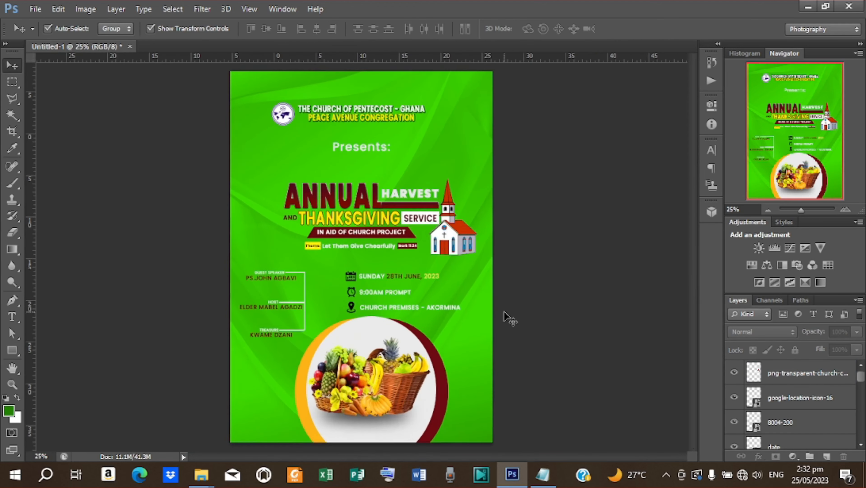